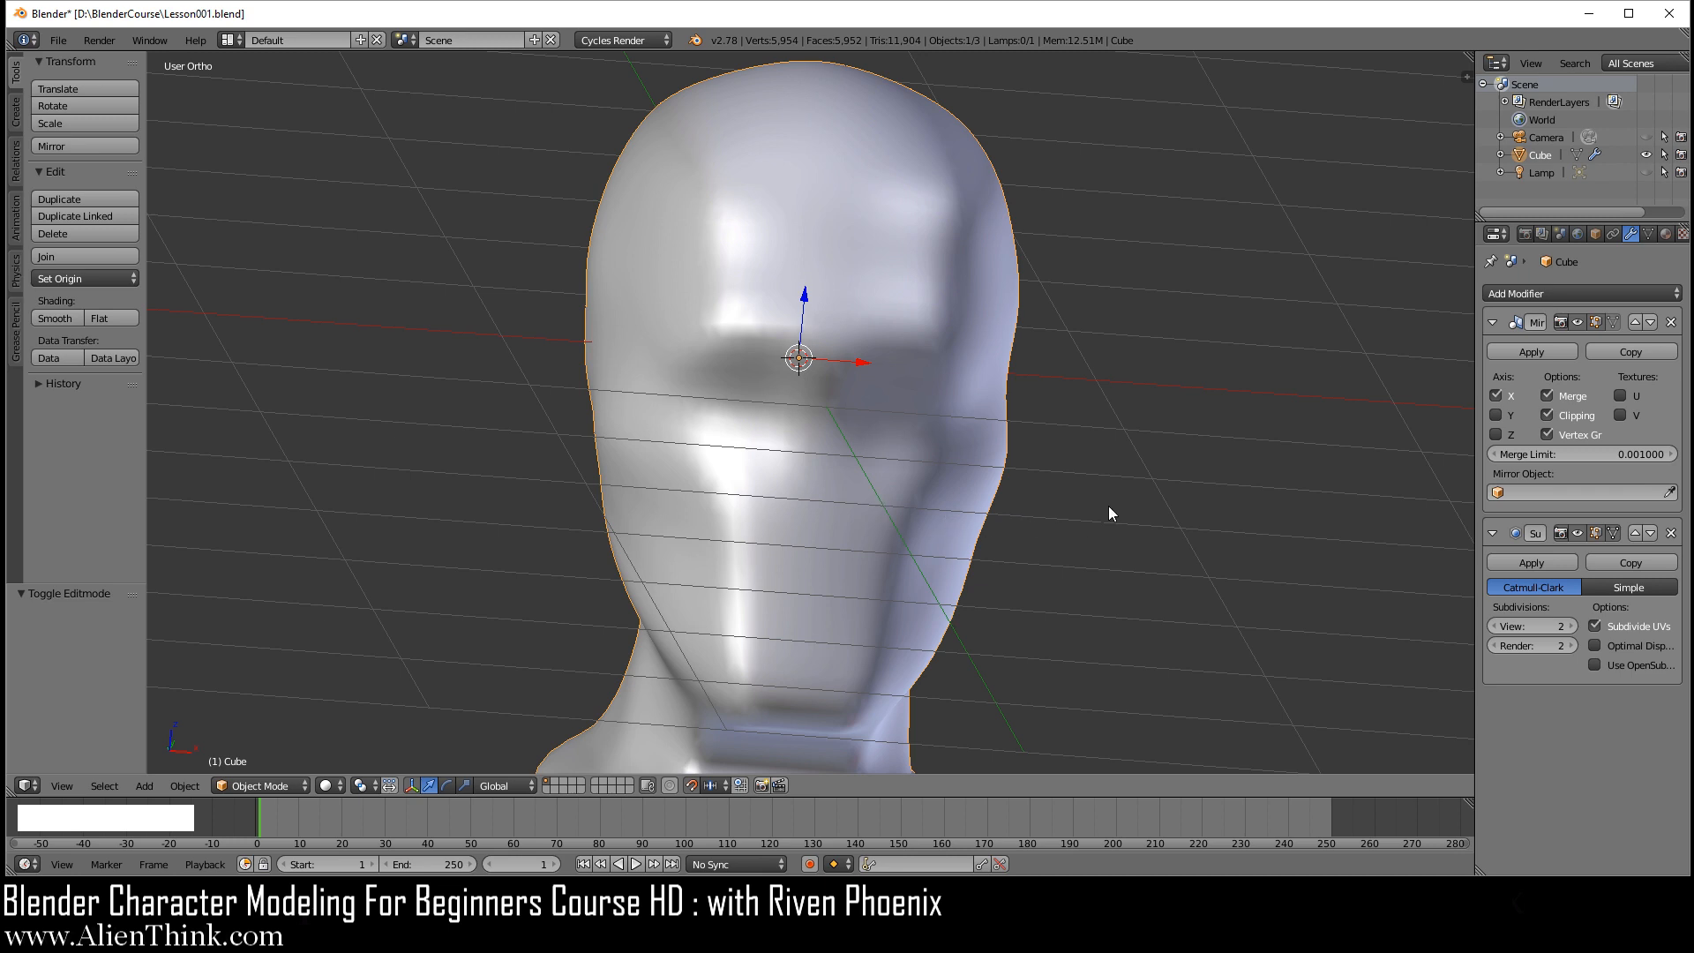
# - Switch the head mesh to Edit Mode with face selection, and inspect its topology from the side and front
pyautogui.press('KP_1')
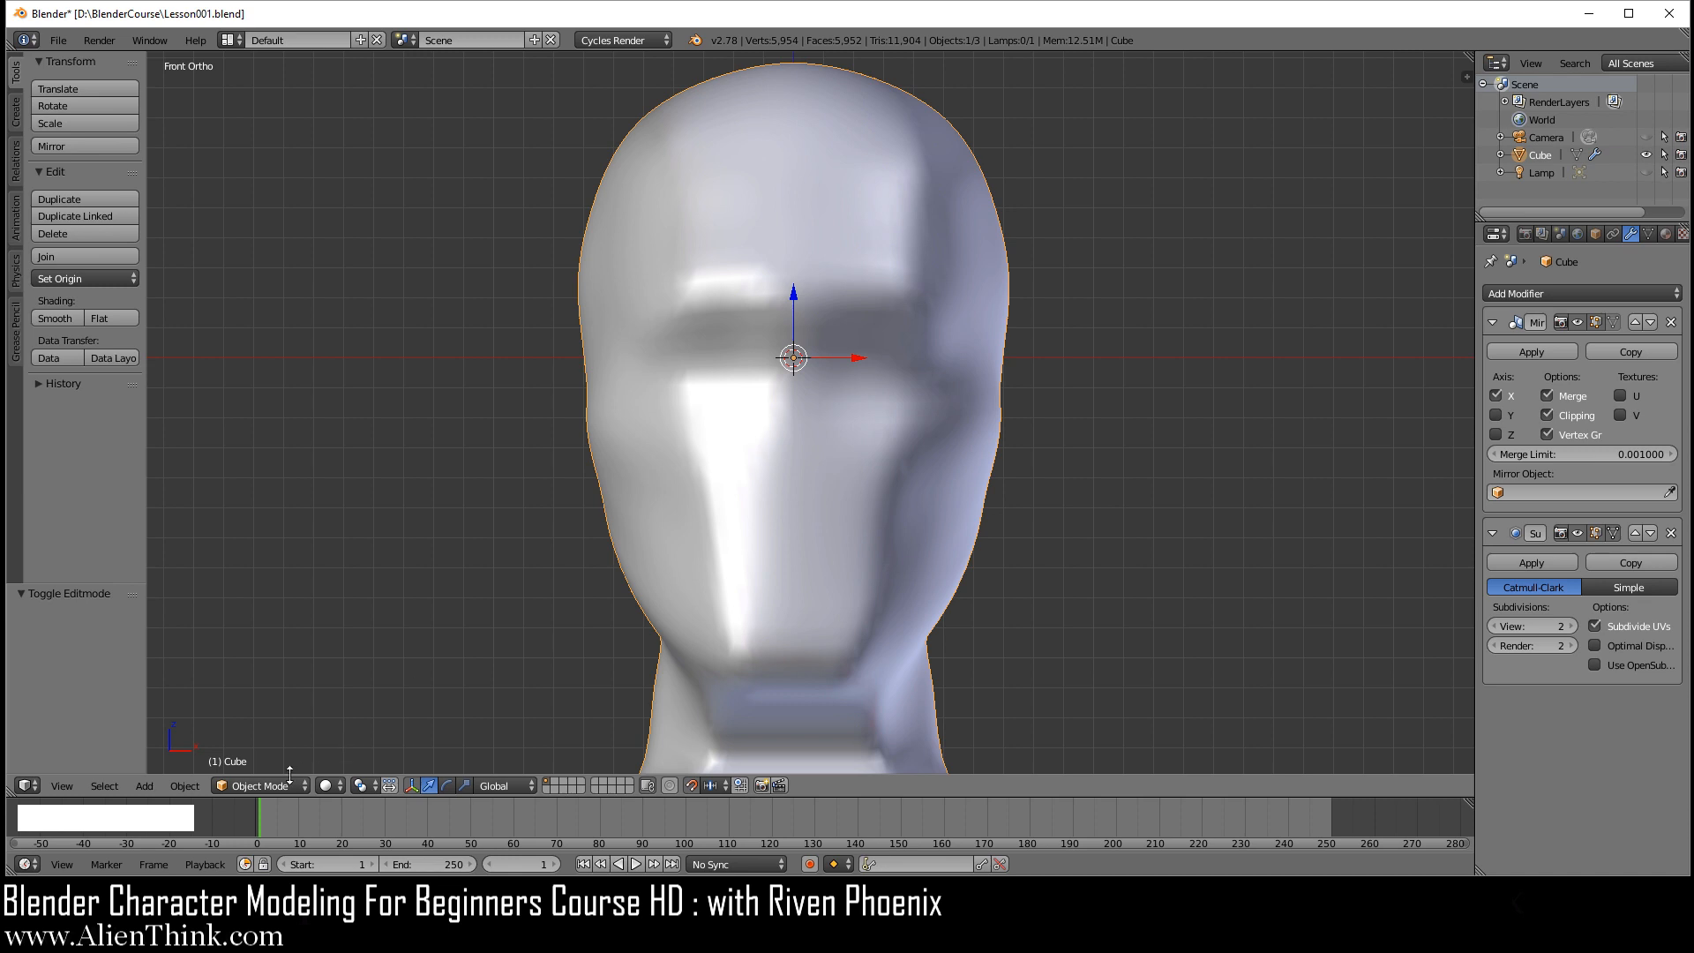
pyautogui.click(264, 785)
pyautogui.click(269, 749)
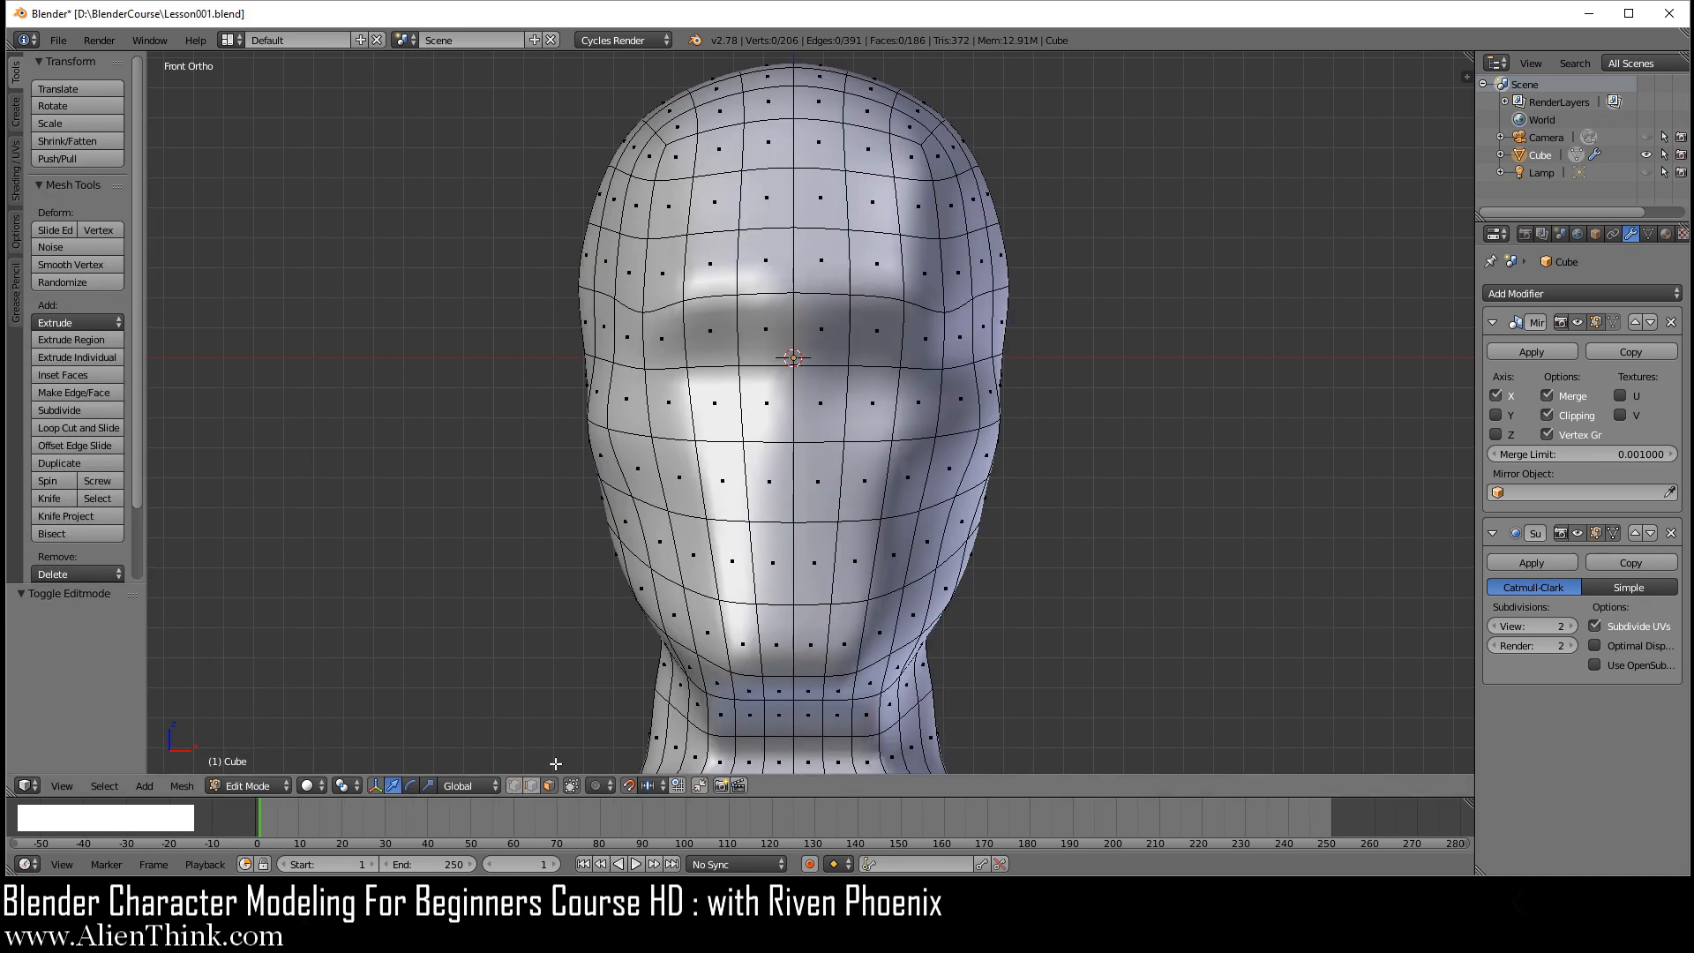
pyautogui.click(532, 785)
pyautogui.click(513, 785)
pyautogui.click(549, 785)
pyautogui.moveTo(900, 365); pyautogui.dragTo(733, 397, button='middle')
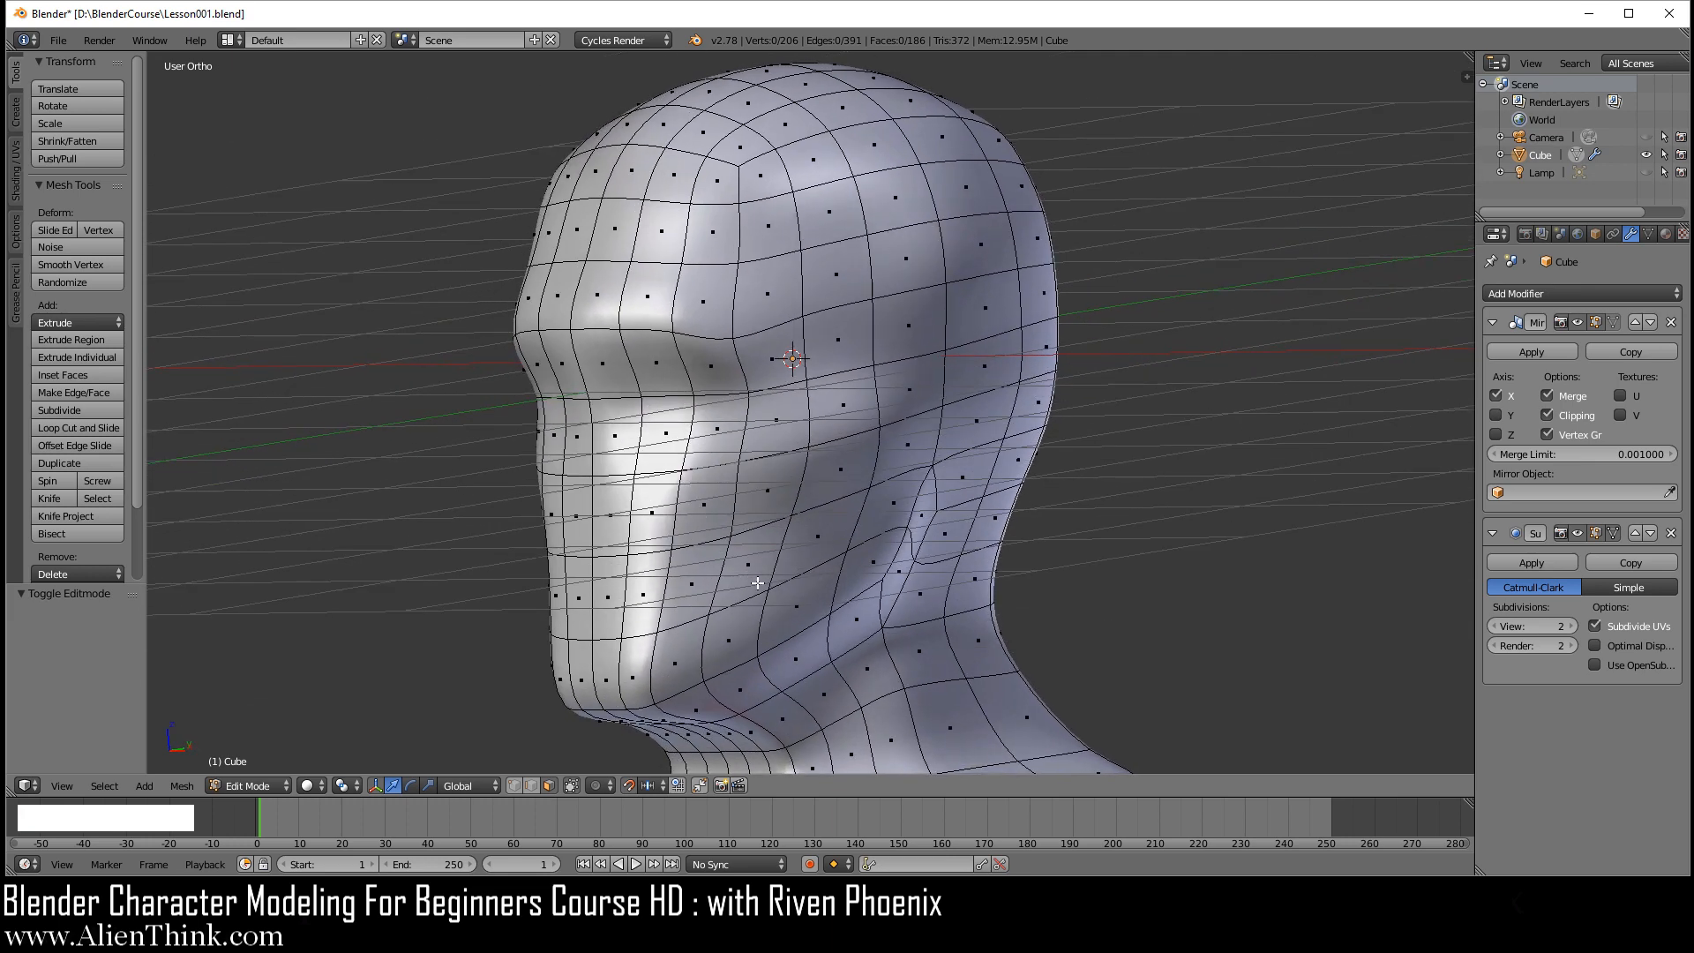
pyautogui.moveTo(722, 424); pyautogui.dragTo(842, 418, button='middle')
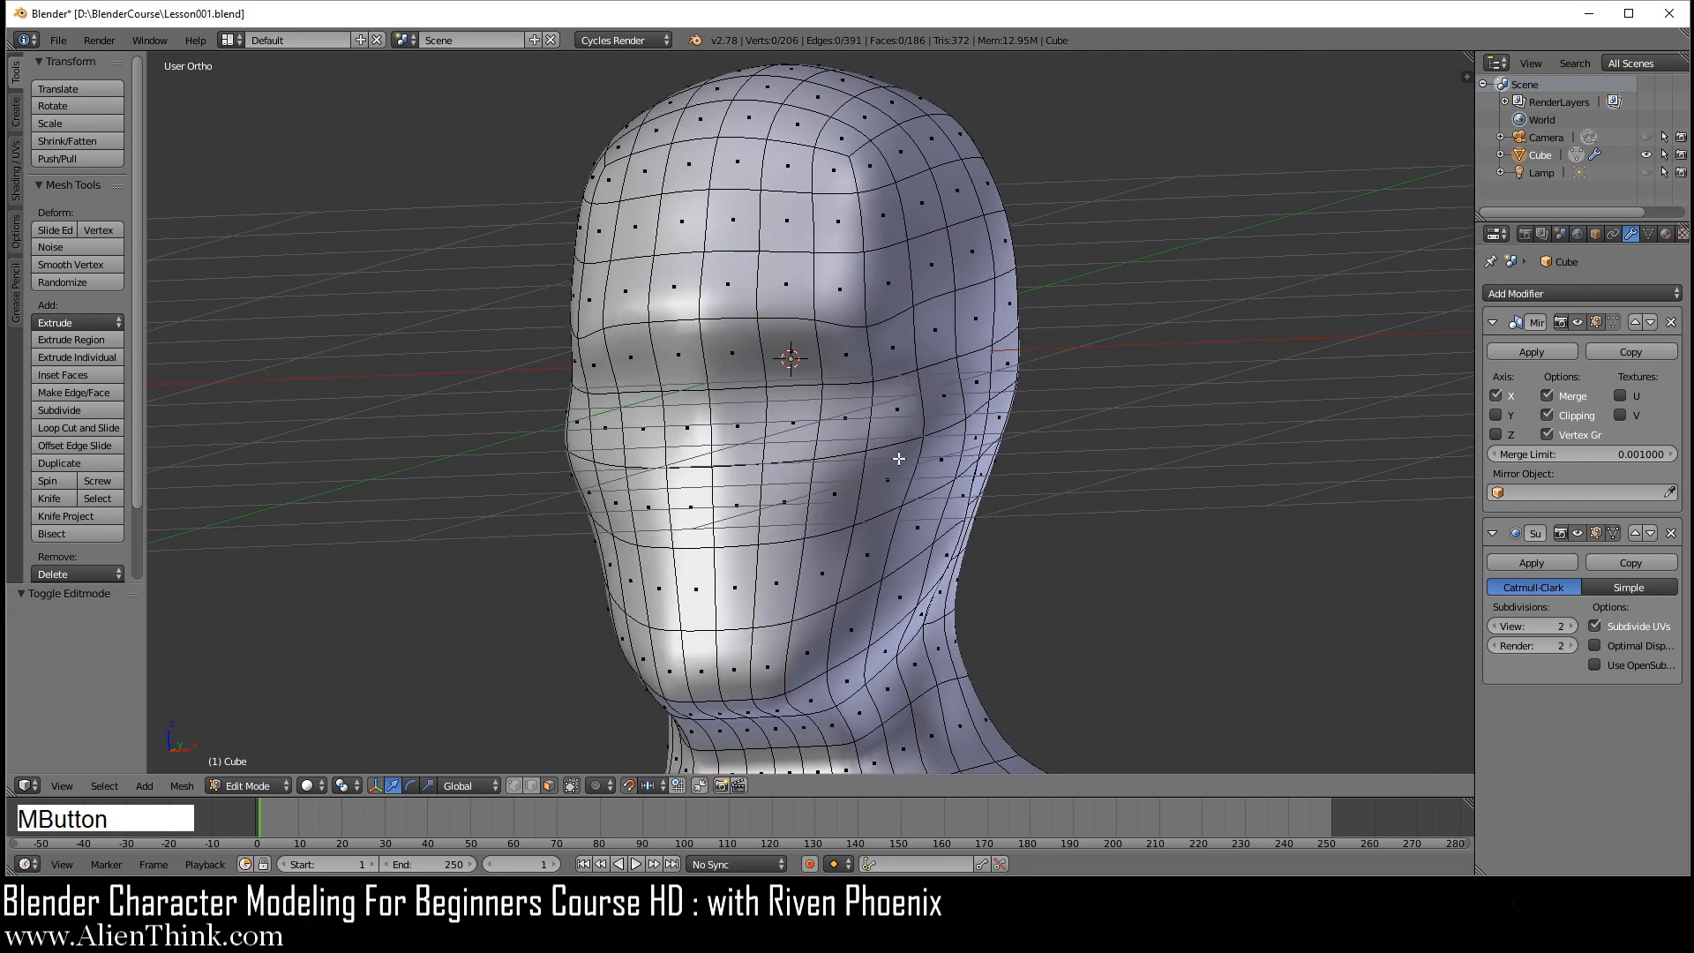
pyautogui.press('KP_1')
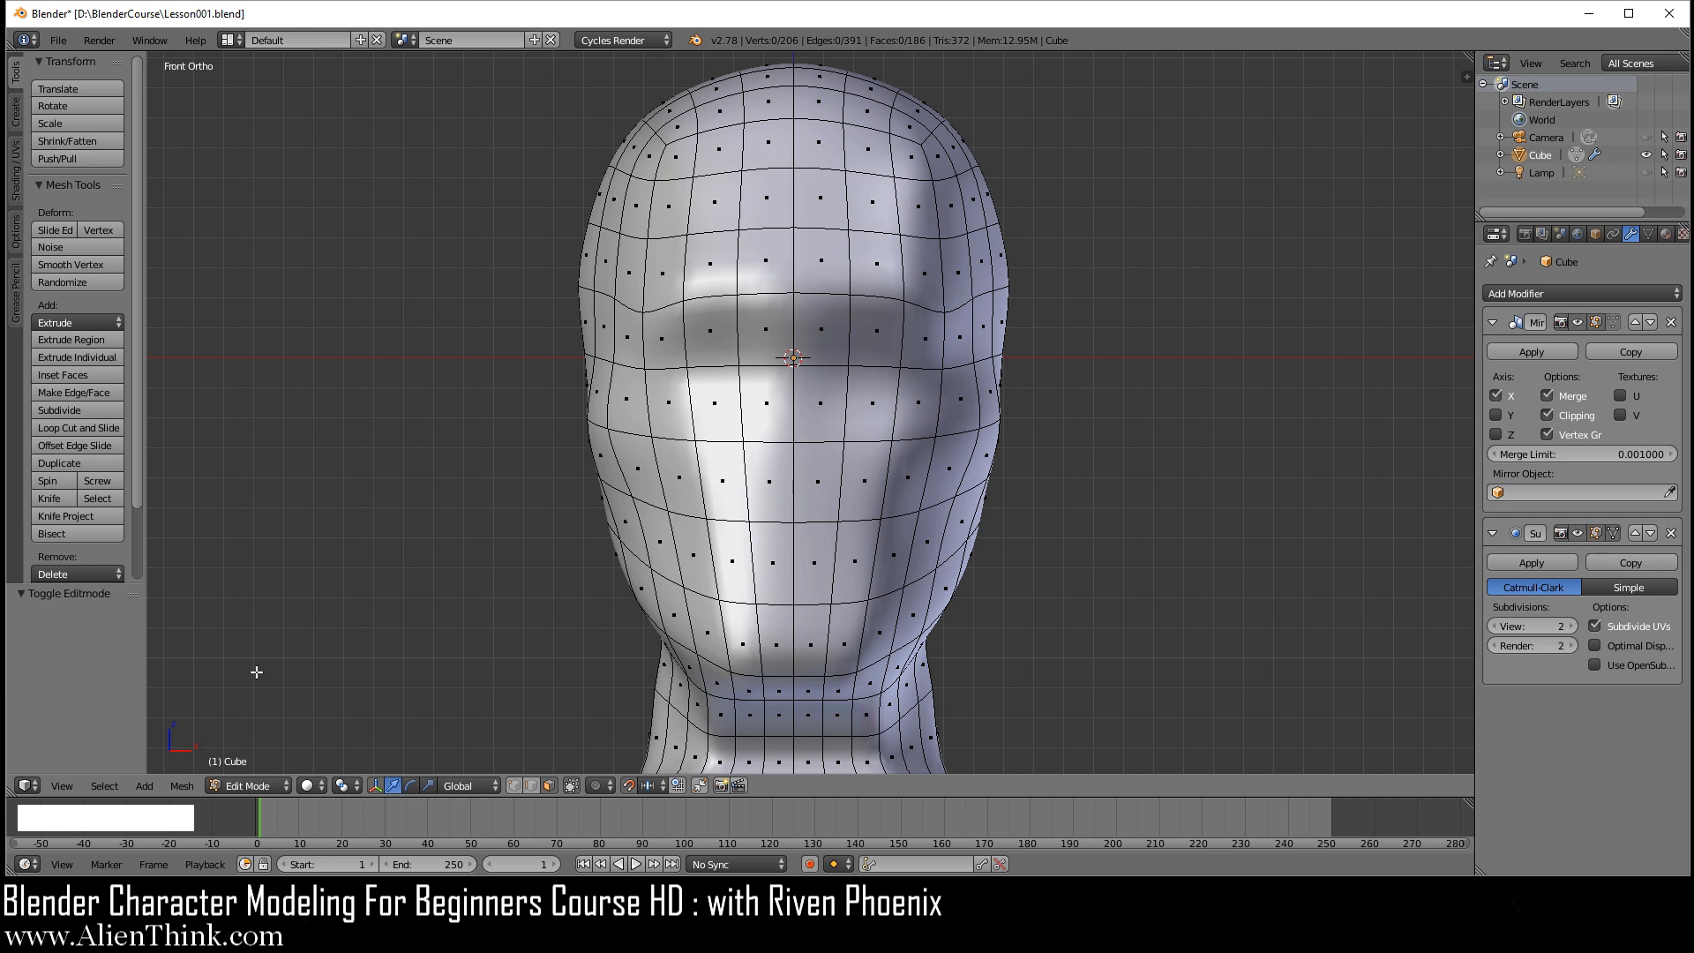
# - Remove the shortcut of the Rotate Edge CW command and assign Ctrl+A to it again
pyautogui.click(193, 781)
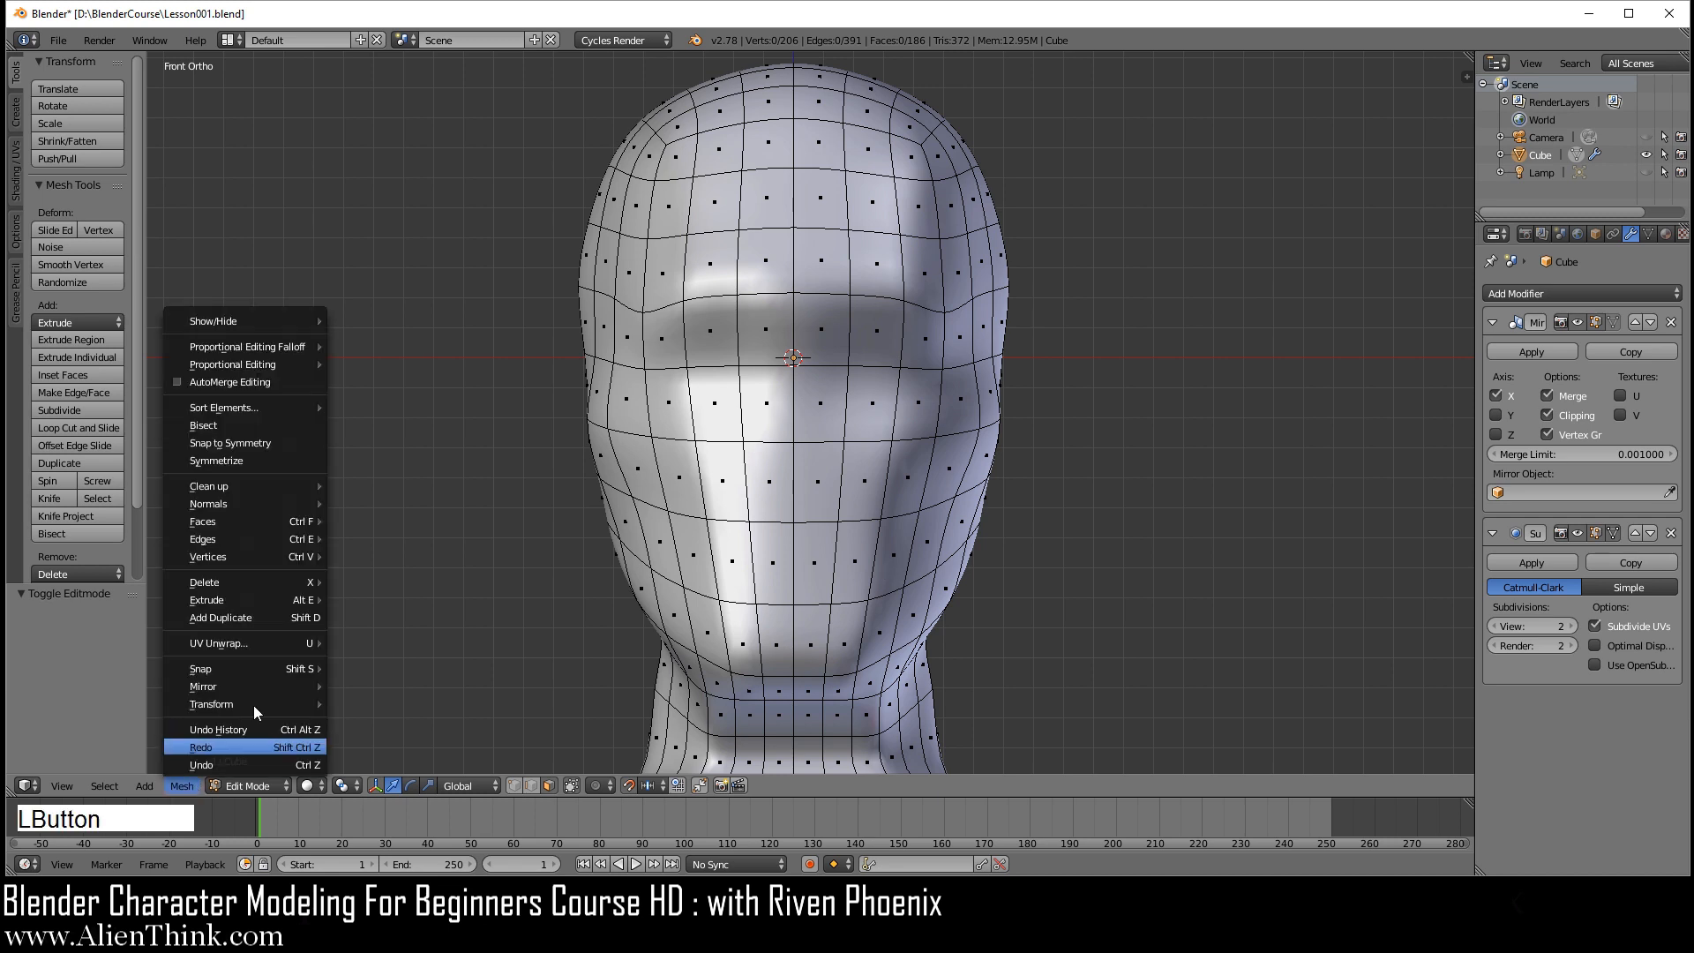
pyautogui.moveTo(264, 537)
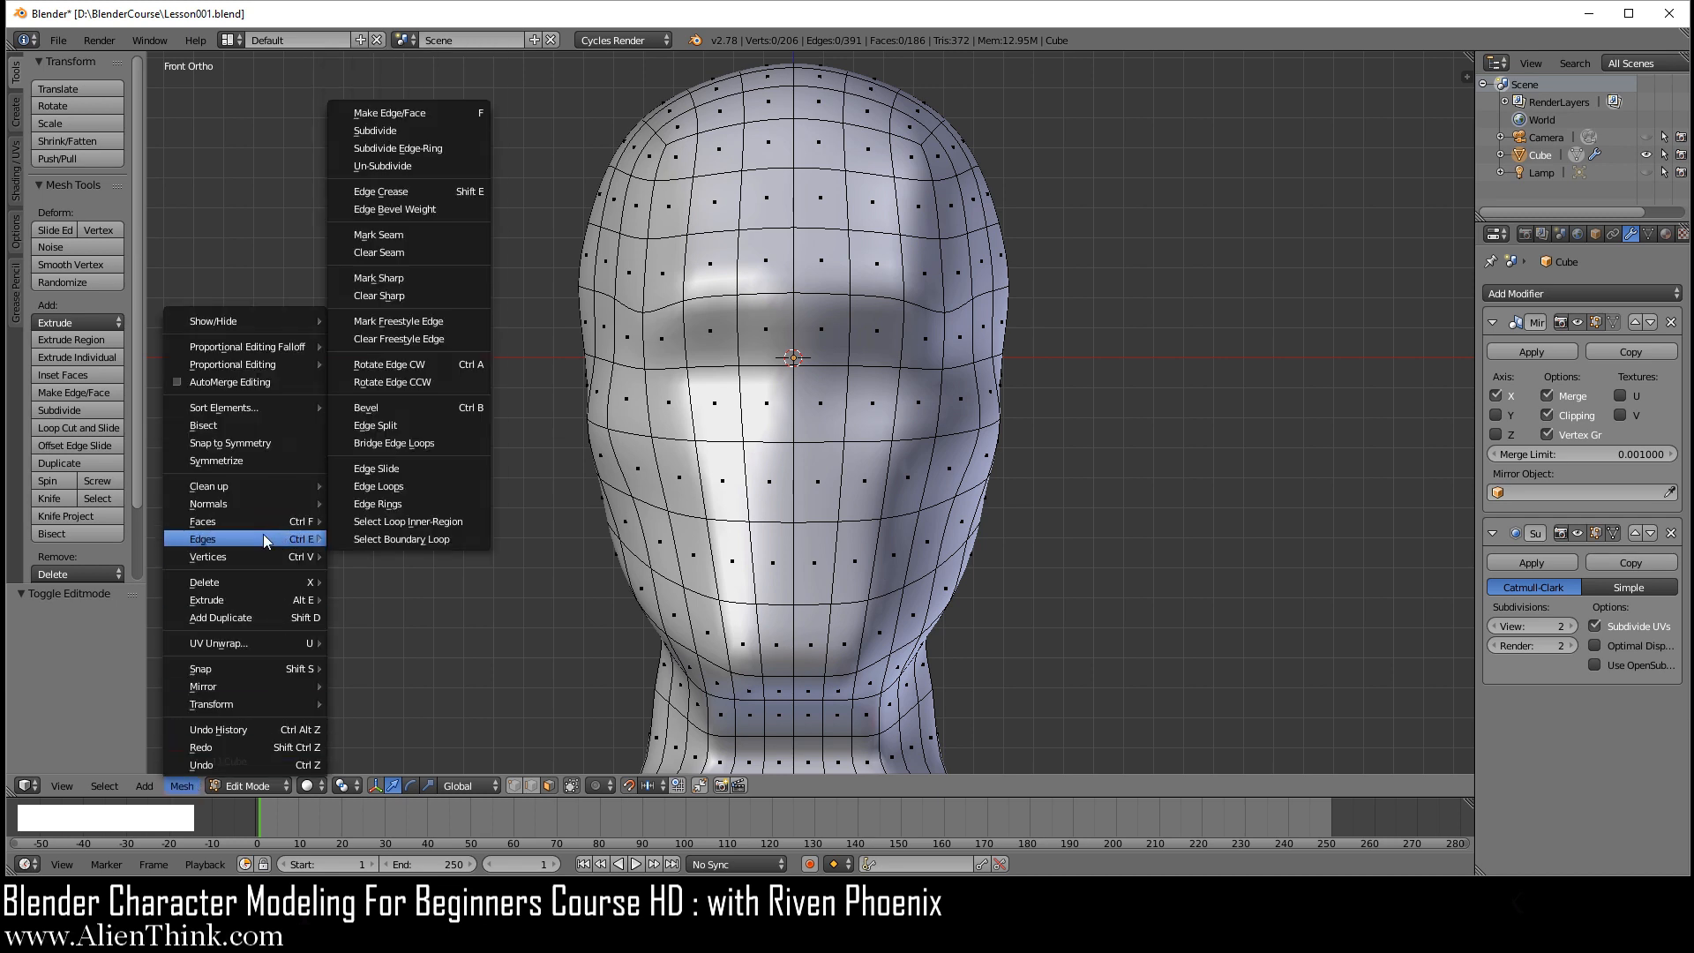
pyautogui.rightClick(427, 365)
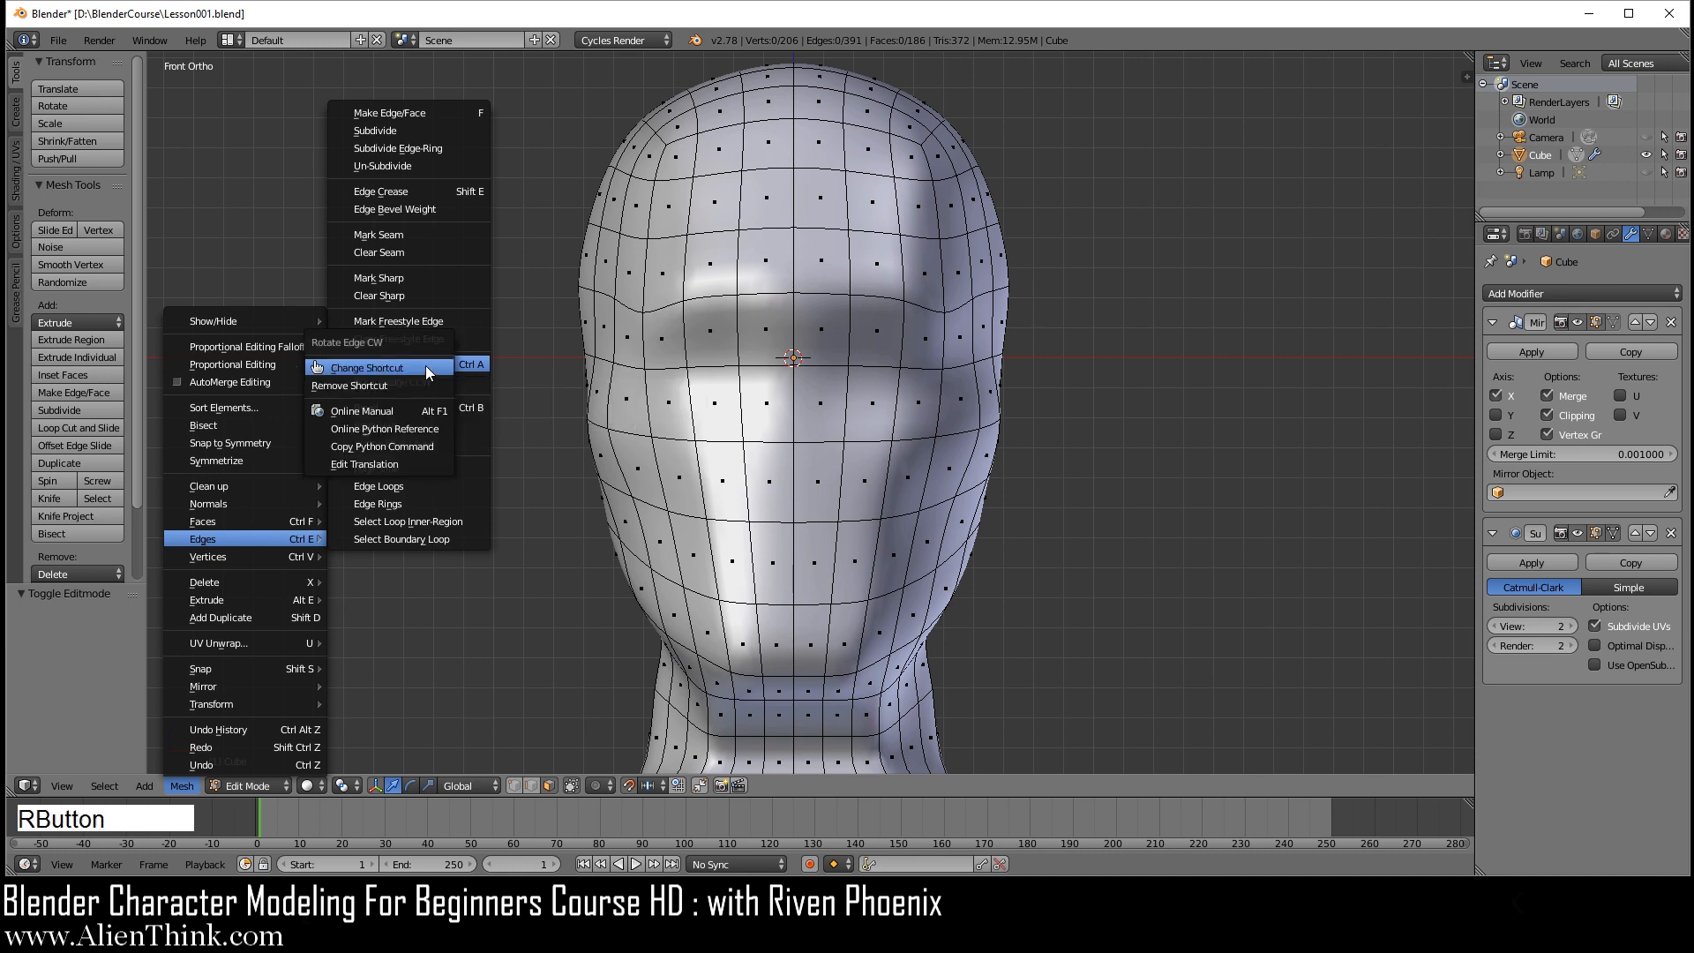
pyautogui.click(381, 383)
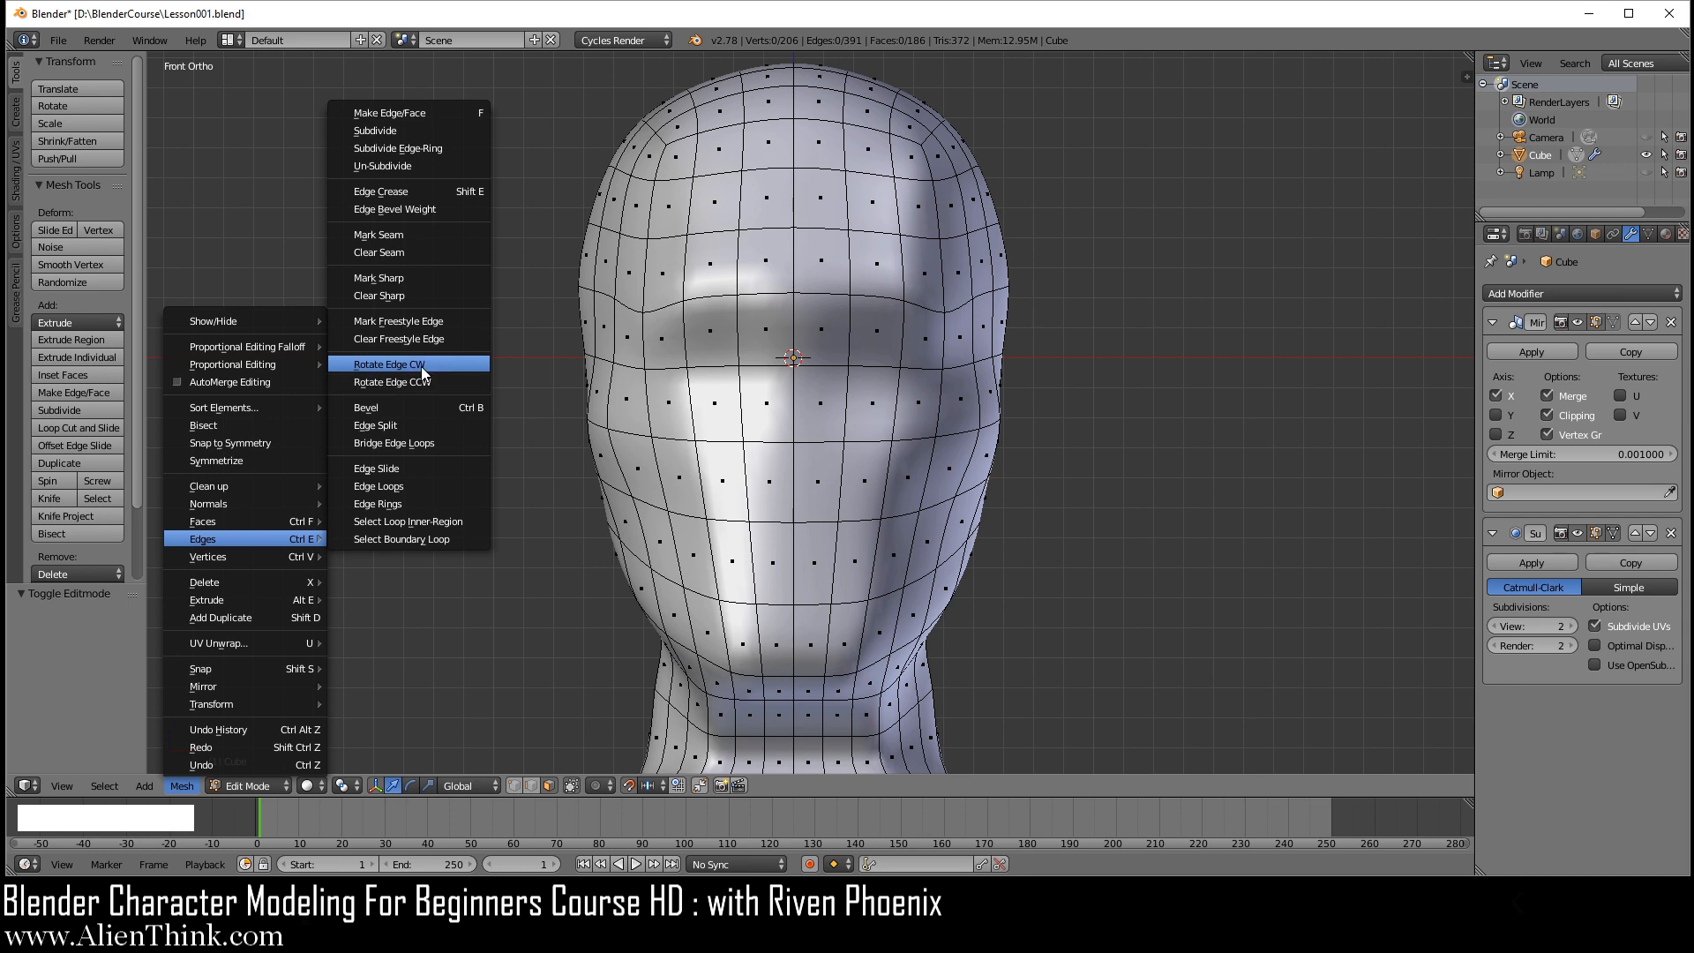
pyautogui.rightClick(421, 367)
pyautogui.click(383, 367)
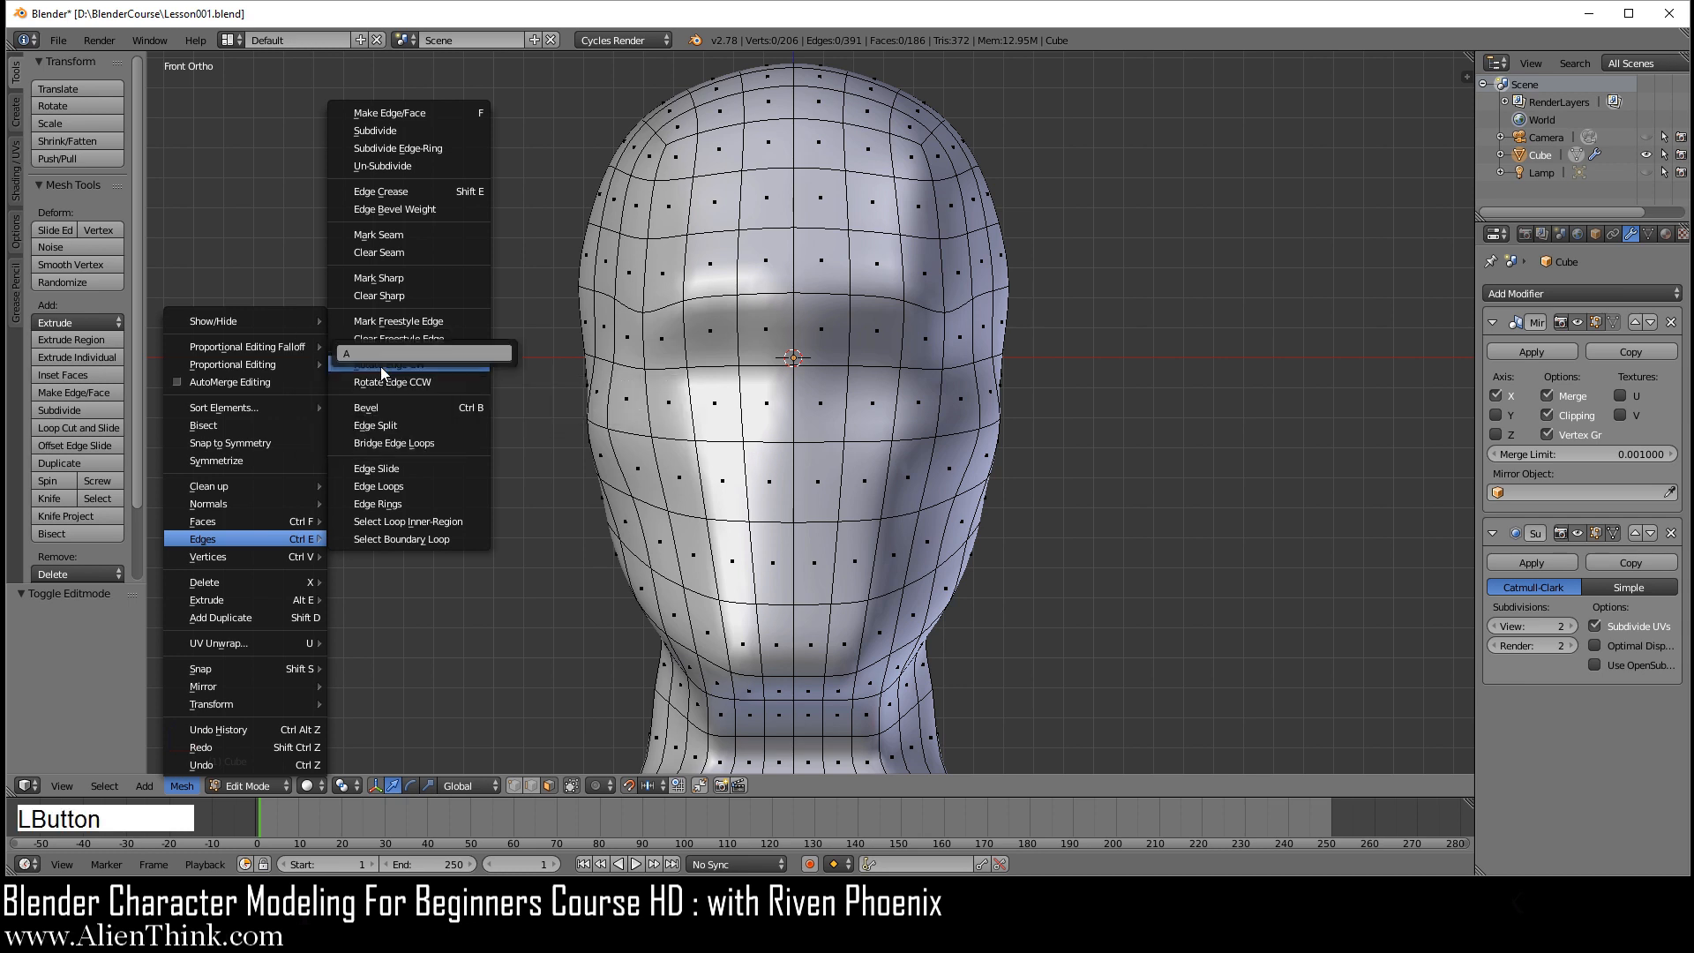
pyautogui.click(381, 356)
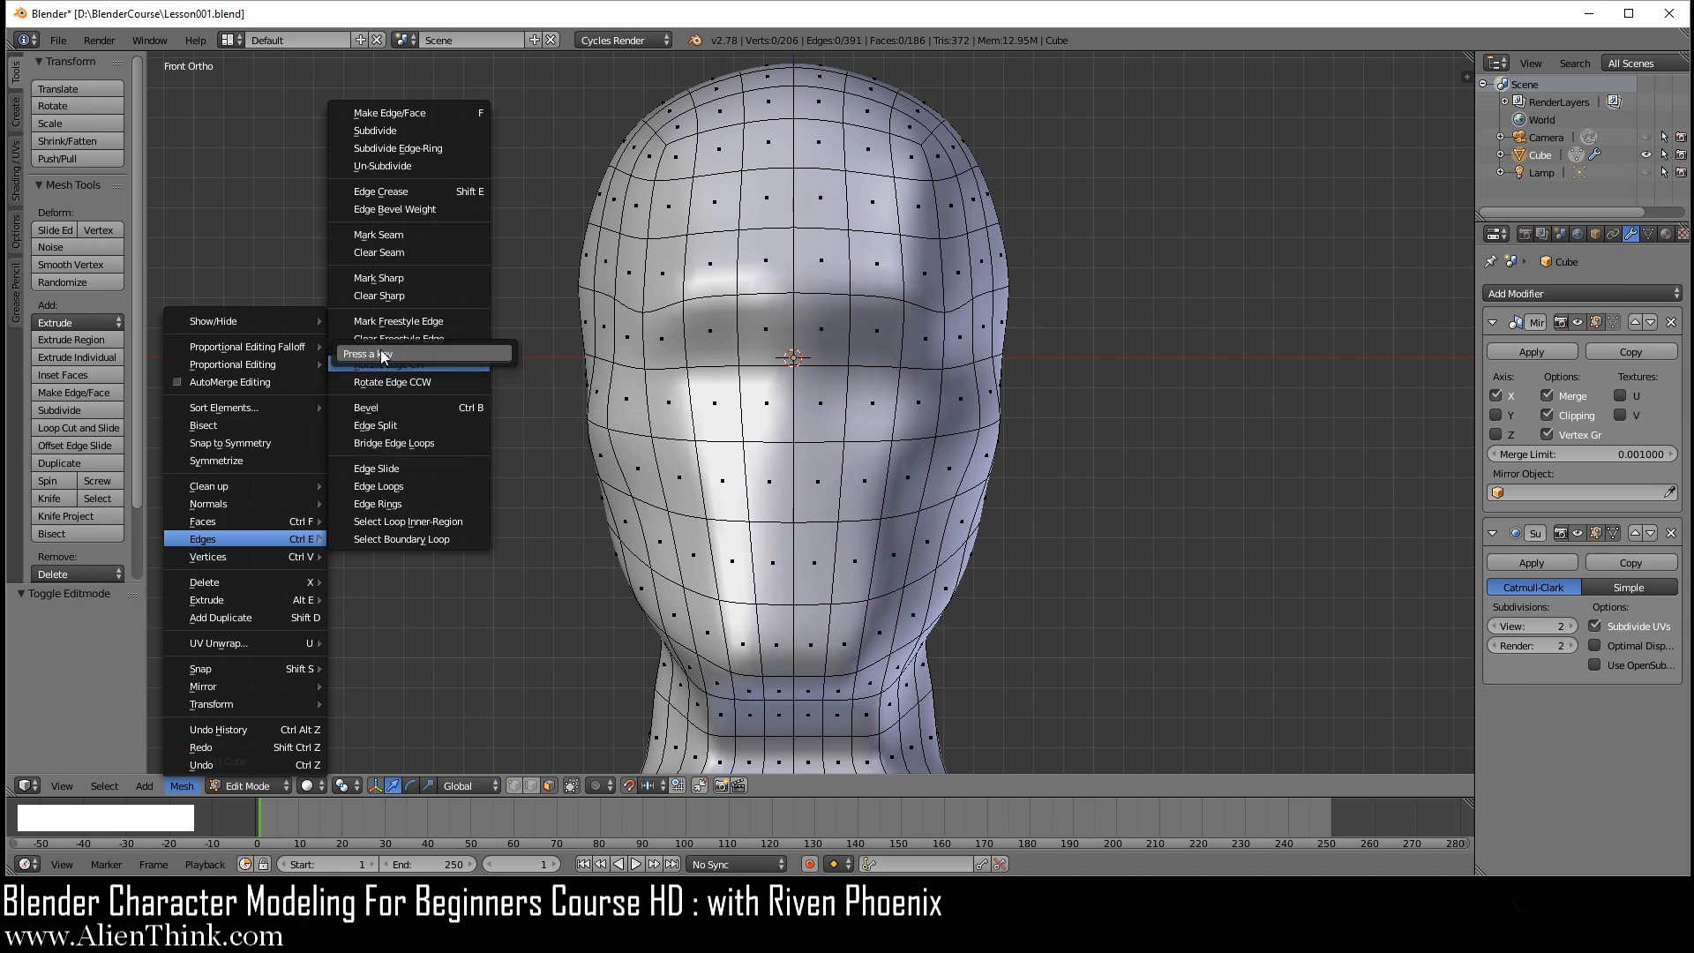
pyautogui.press('ctrl')
pyautogui.hotkey('ctrl', 'a')
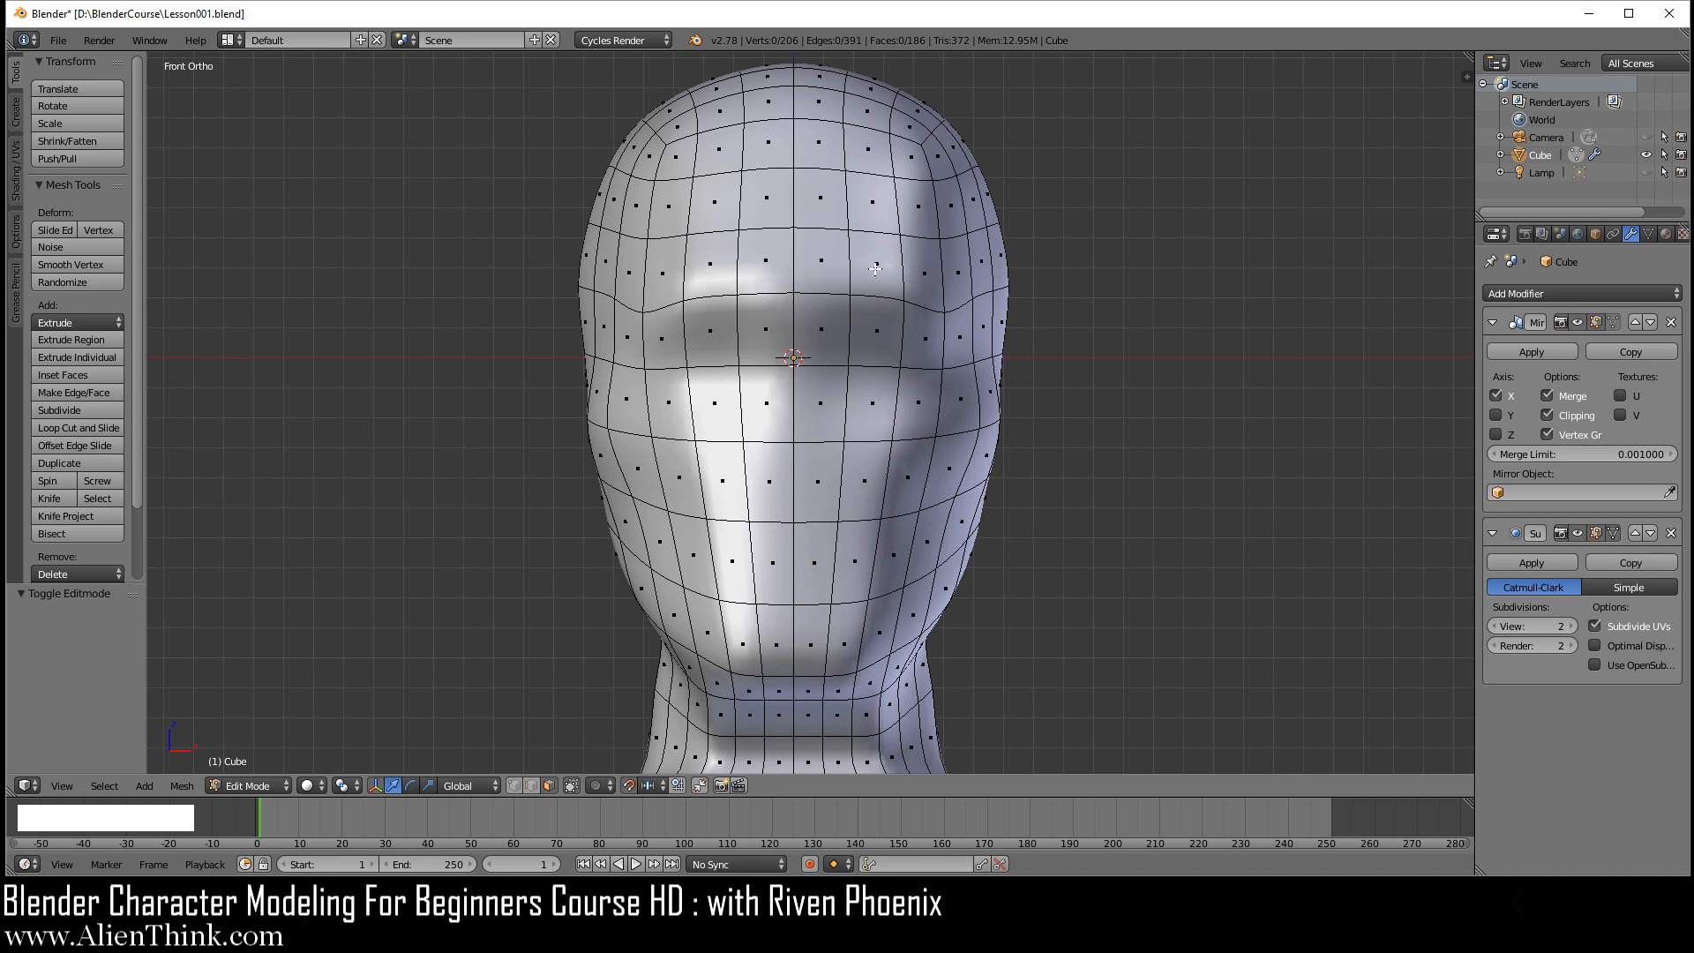
# - Rotate the edge shared by the two stacked temple faces beside the outer end of the brow clockwise
pyautogui.hotkey('ctrl', 'r')
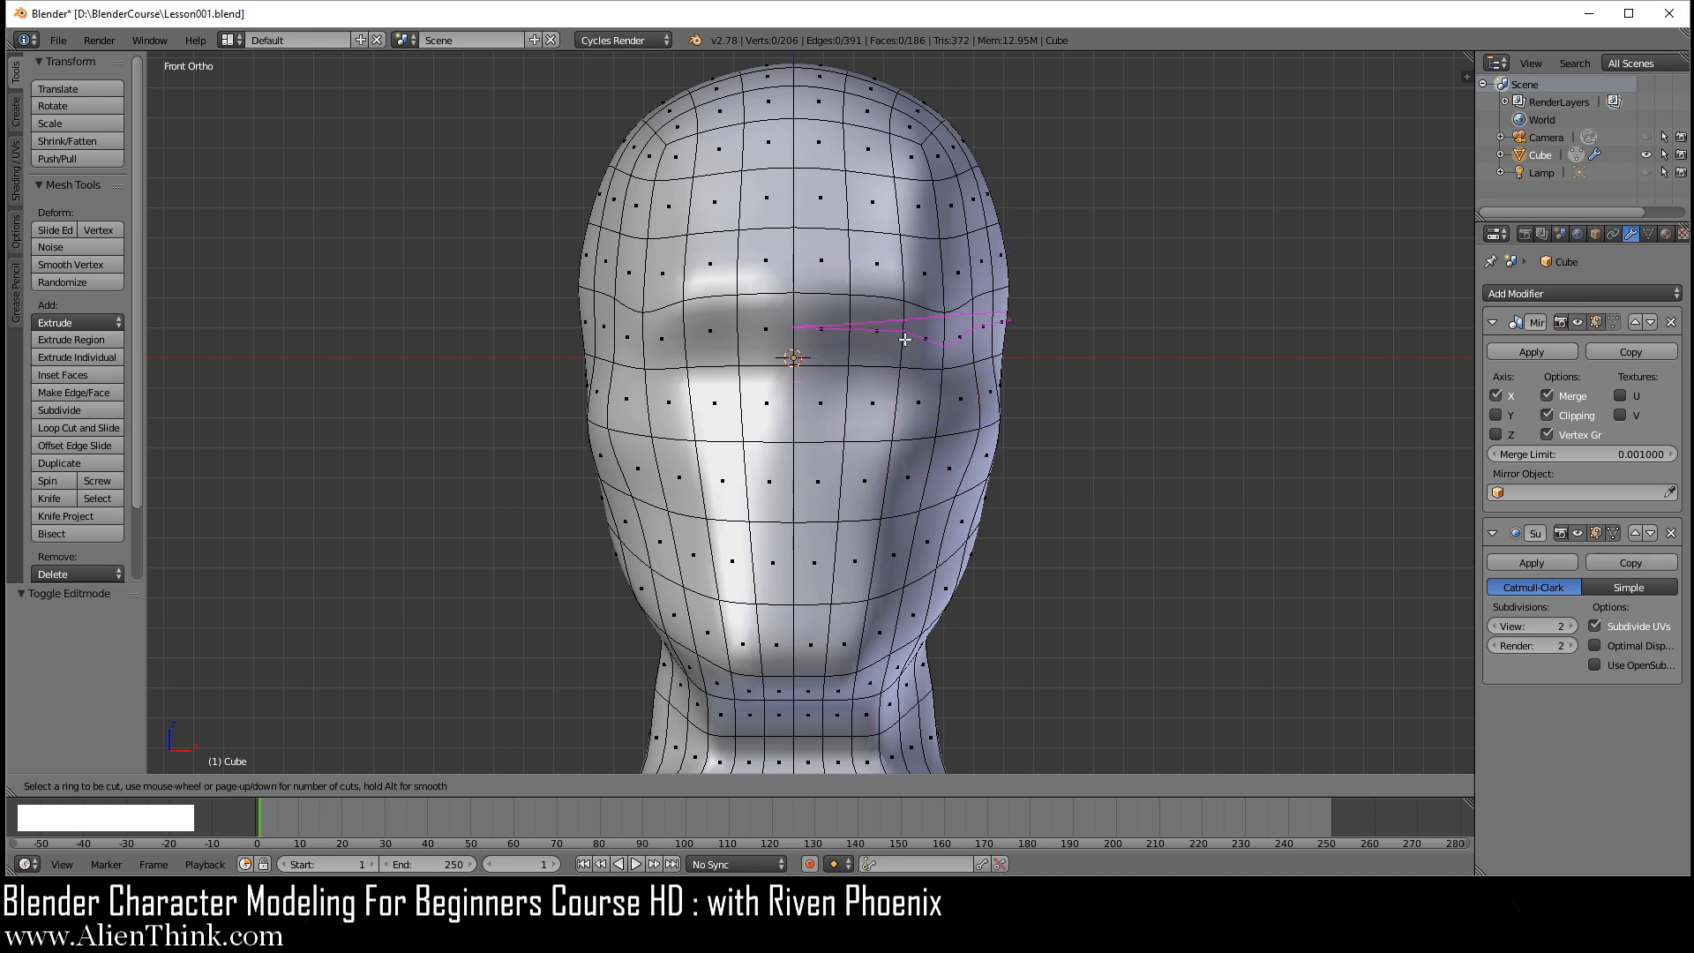
pyautogui.rightClick(1050, 317)
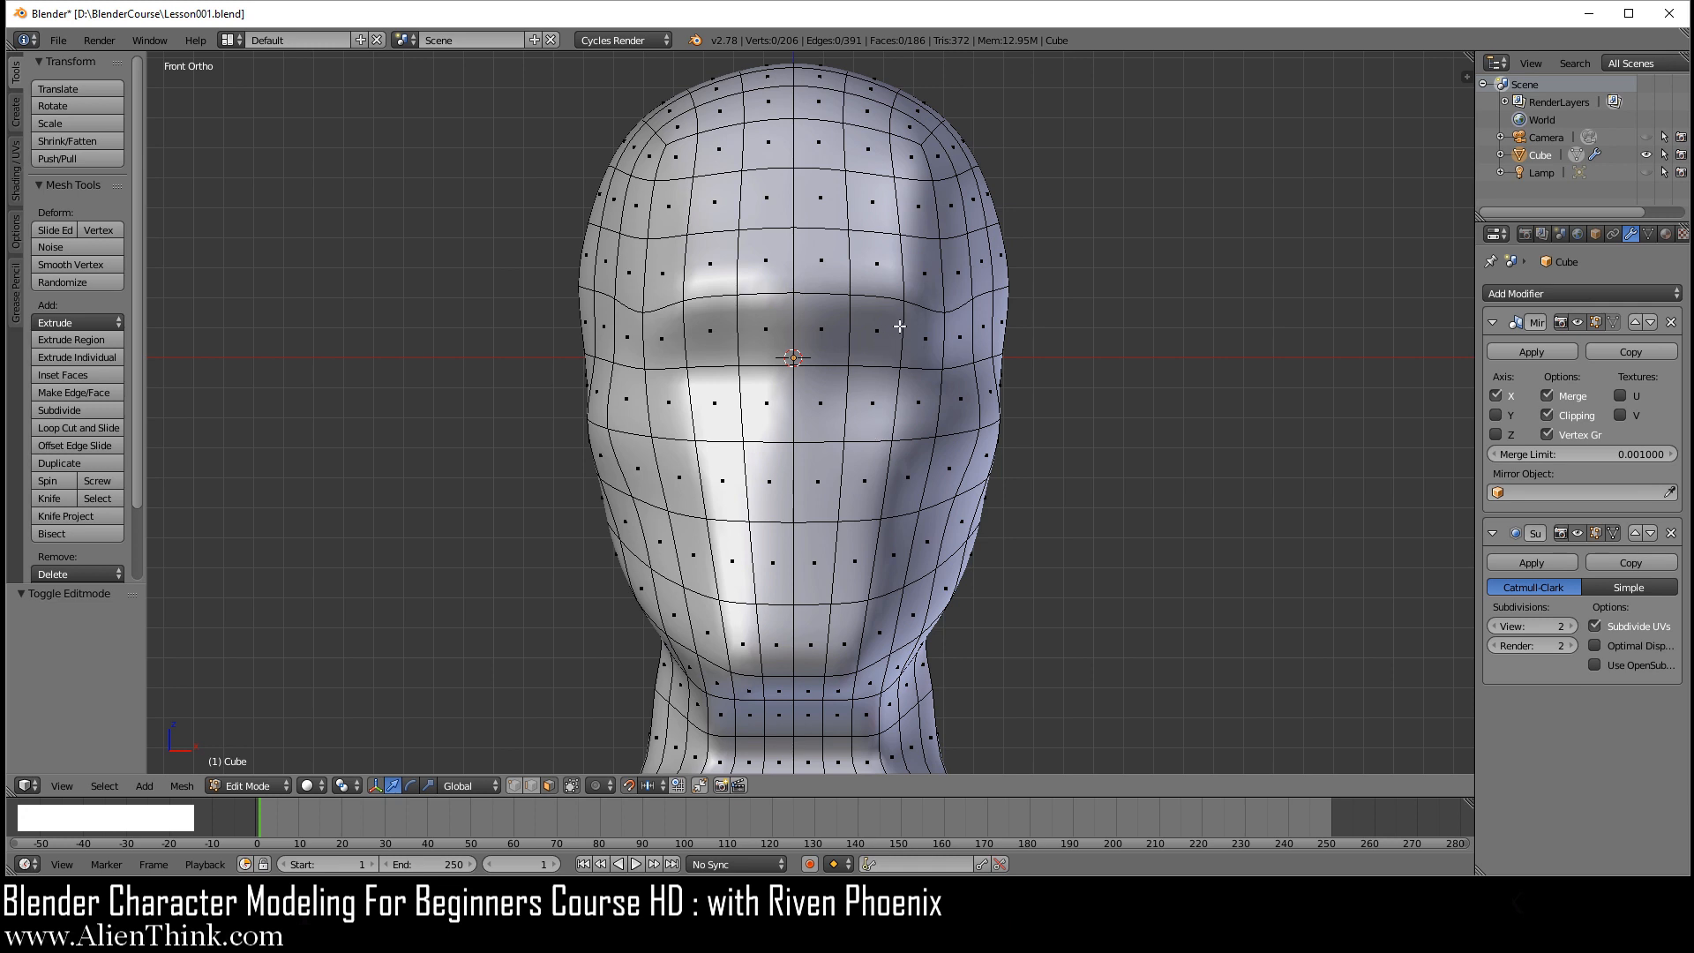
pyautogui.rightClick(960, 335)
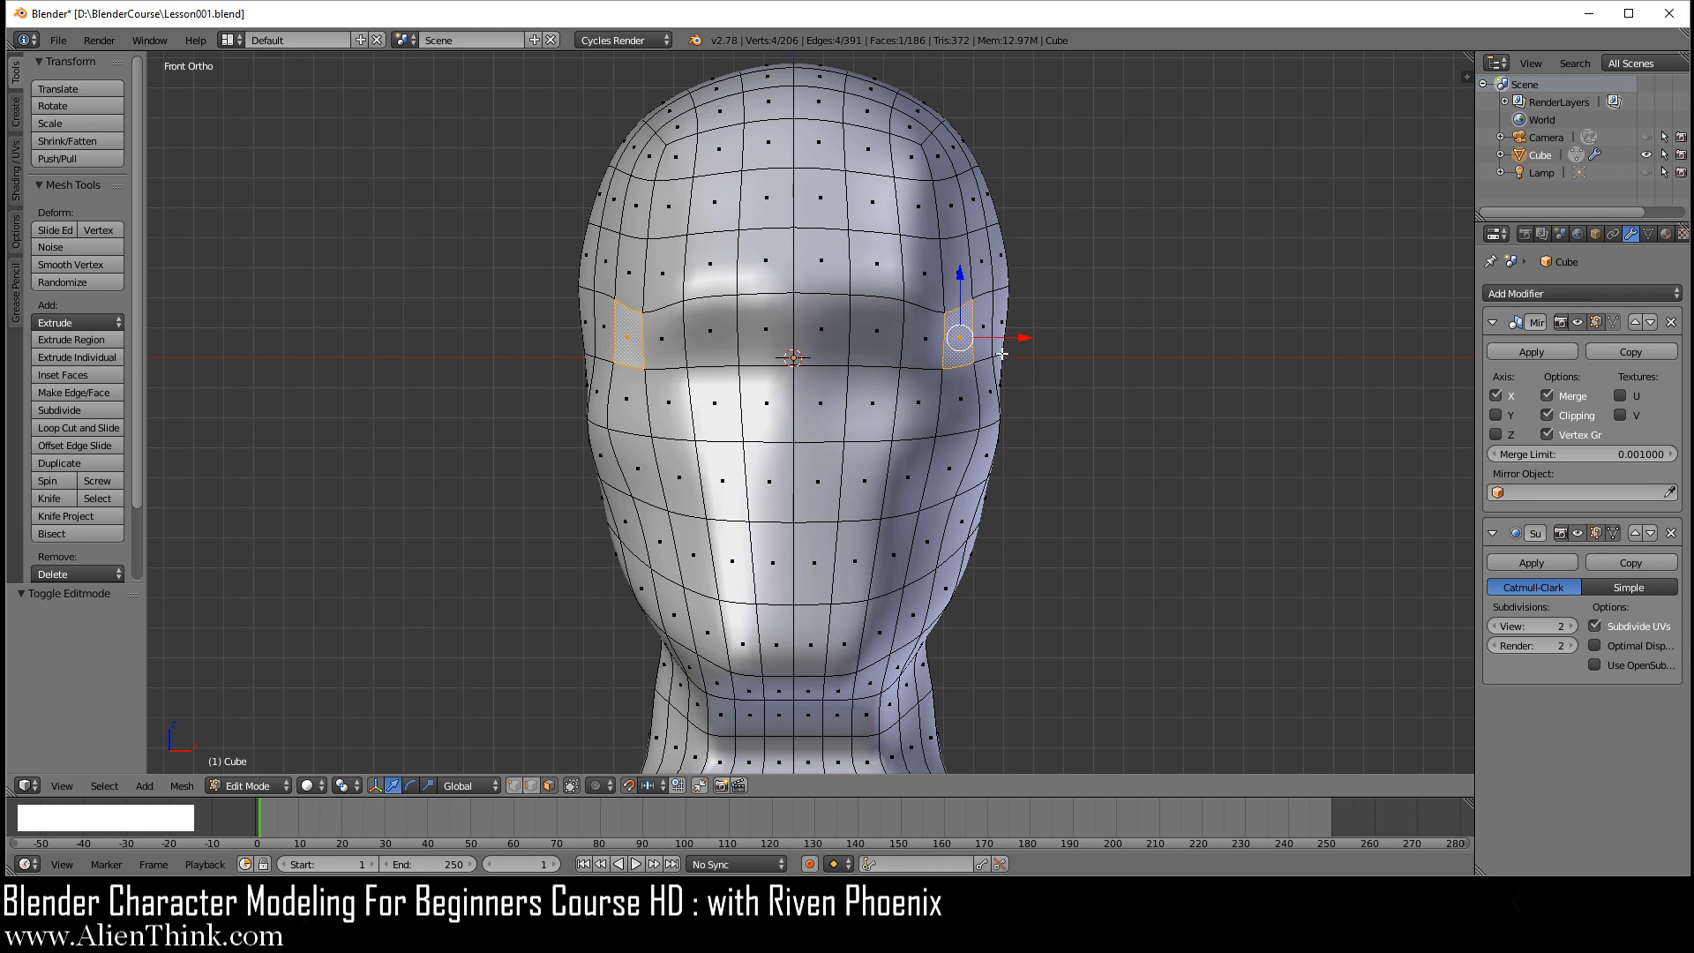
pyautogui.keyDown('shift'); pyautogui.rightClick(963, 278); pyautogui.keyUp('shift')
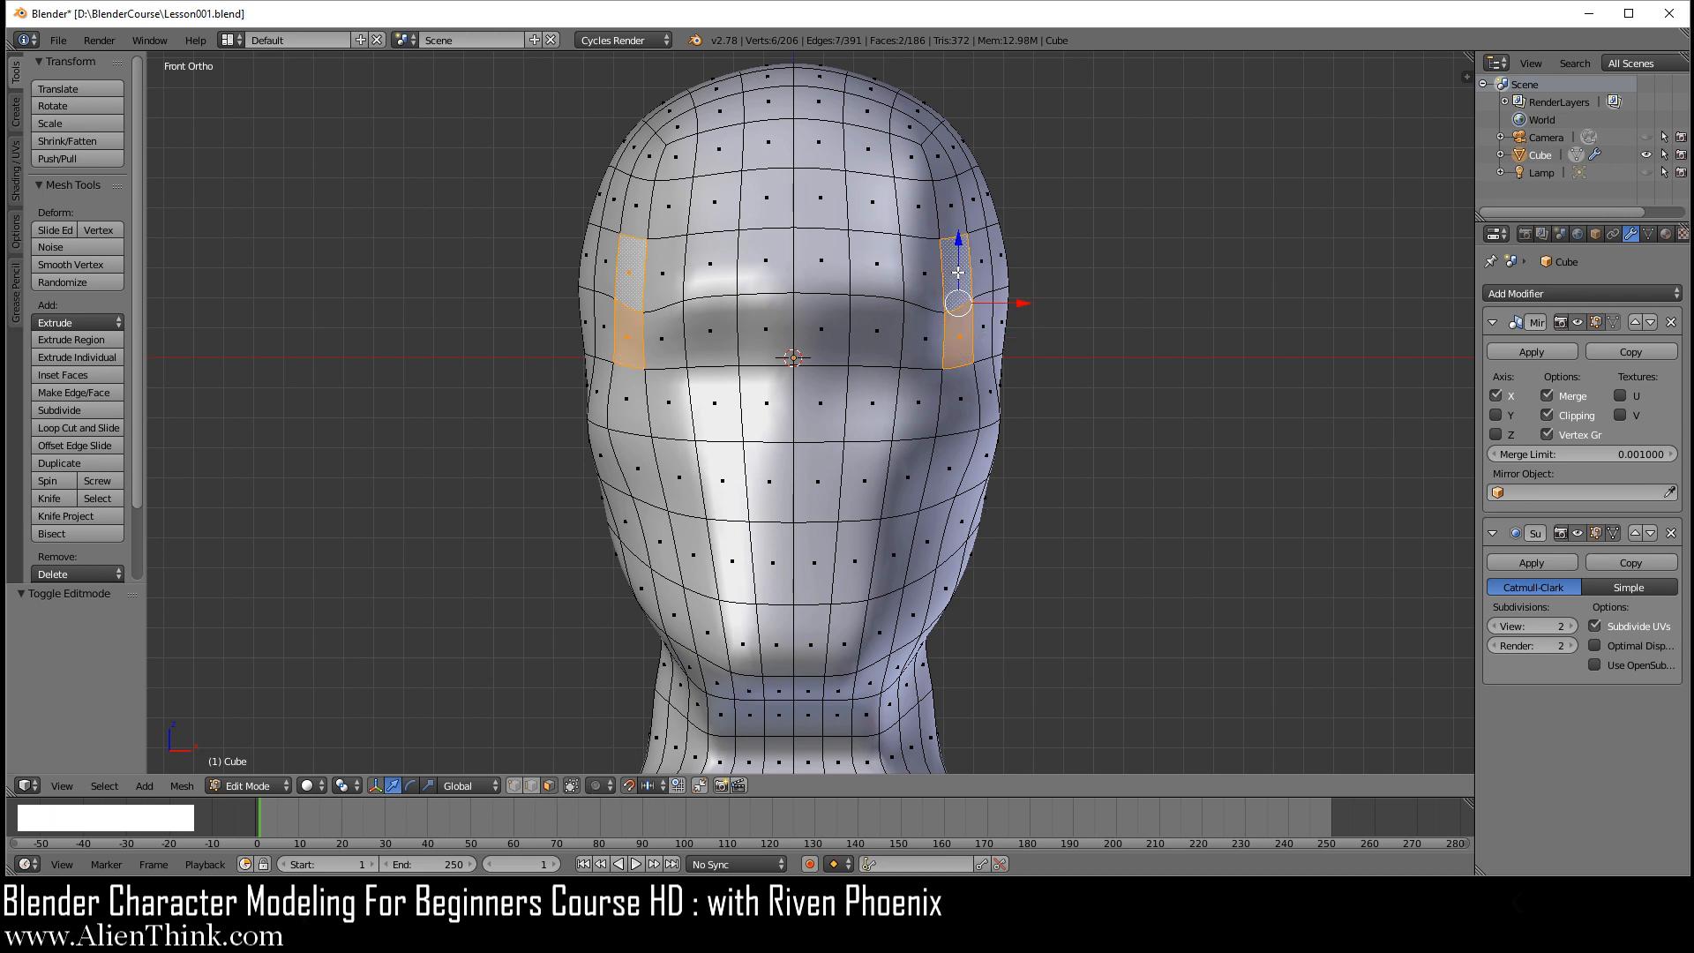
pyautogui.click(570, 786)
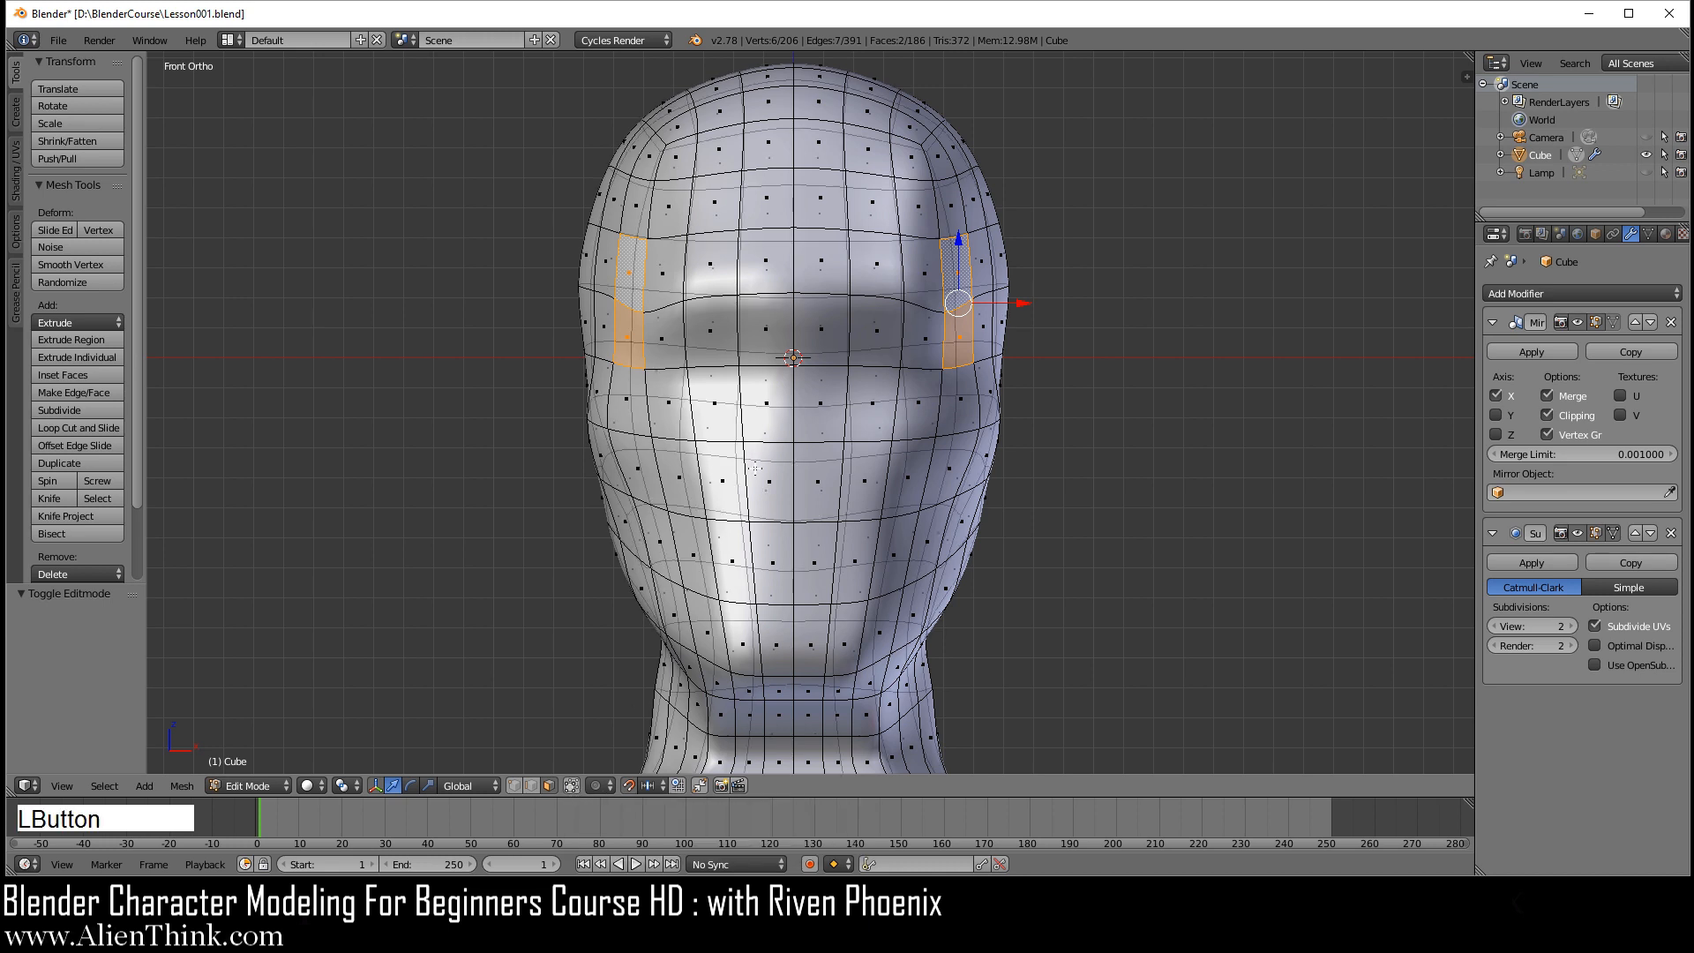
pyautogui.click(567, 785)
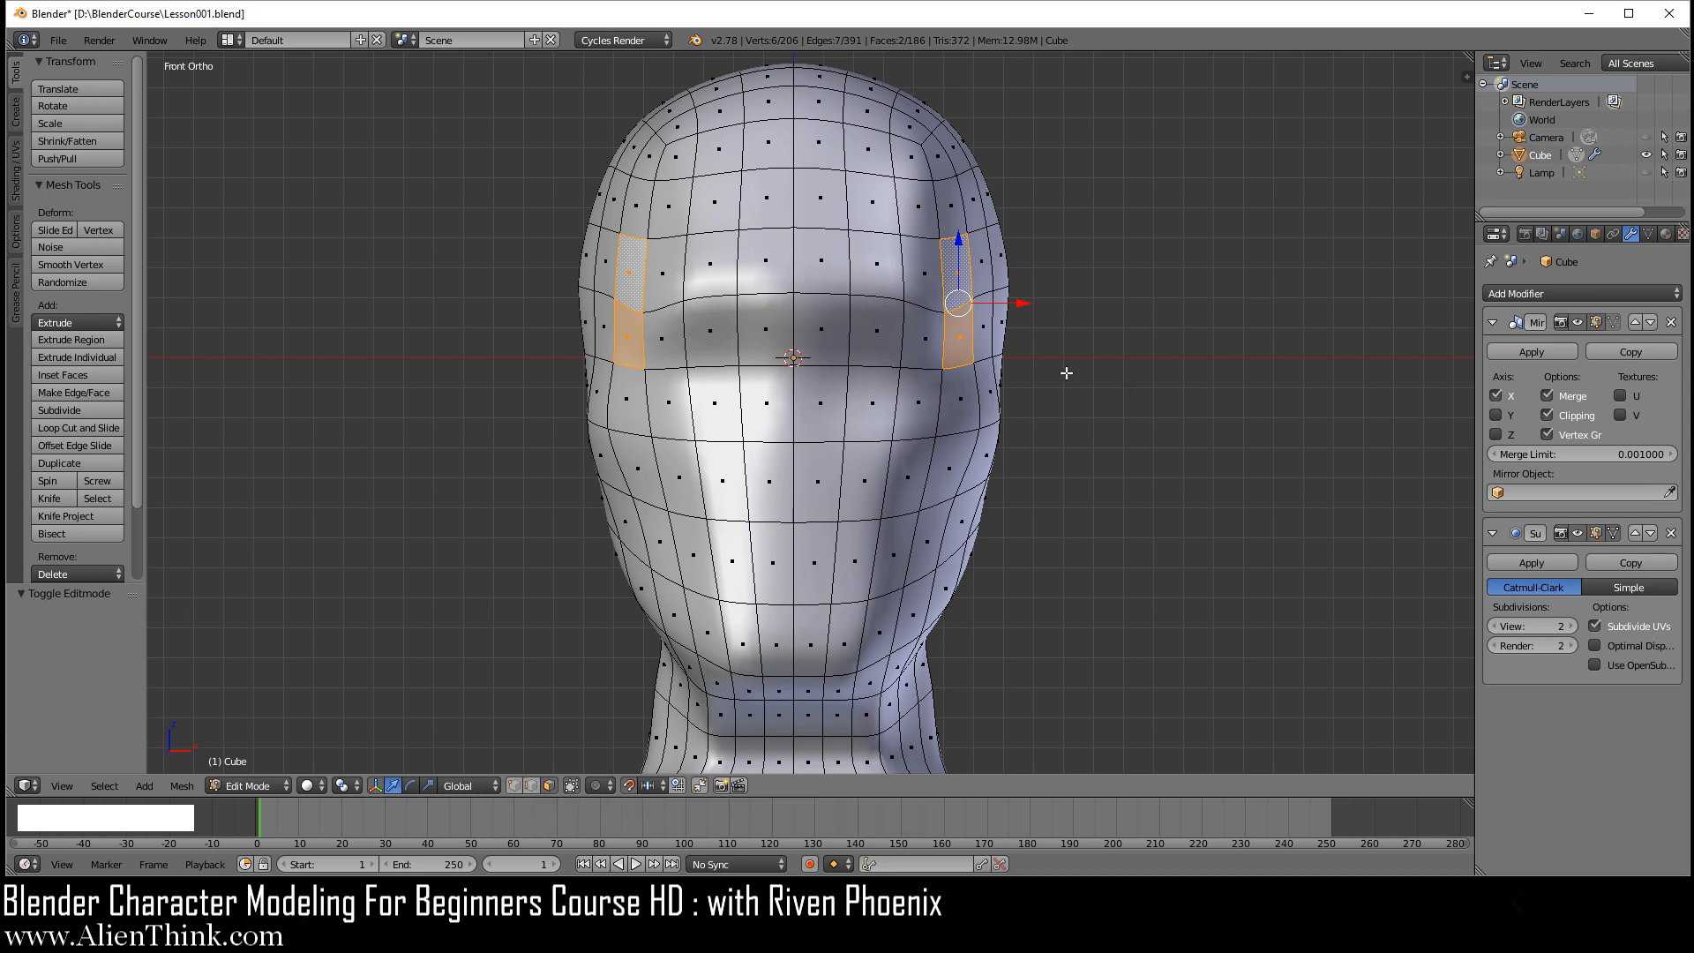
pyautogui.hotkey('ctrl', 'a')
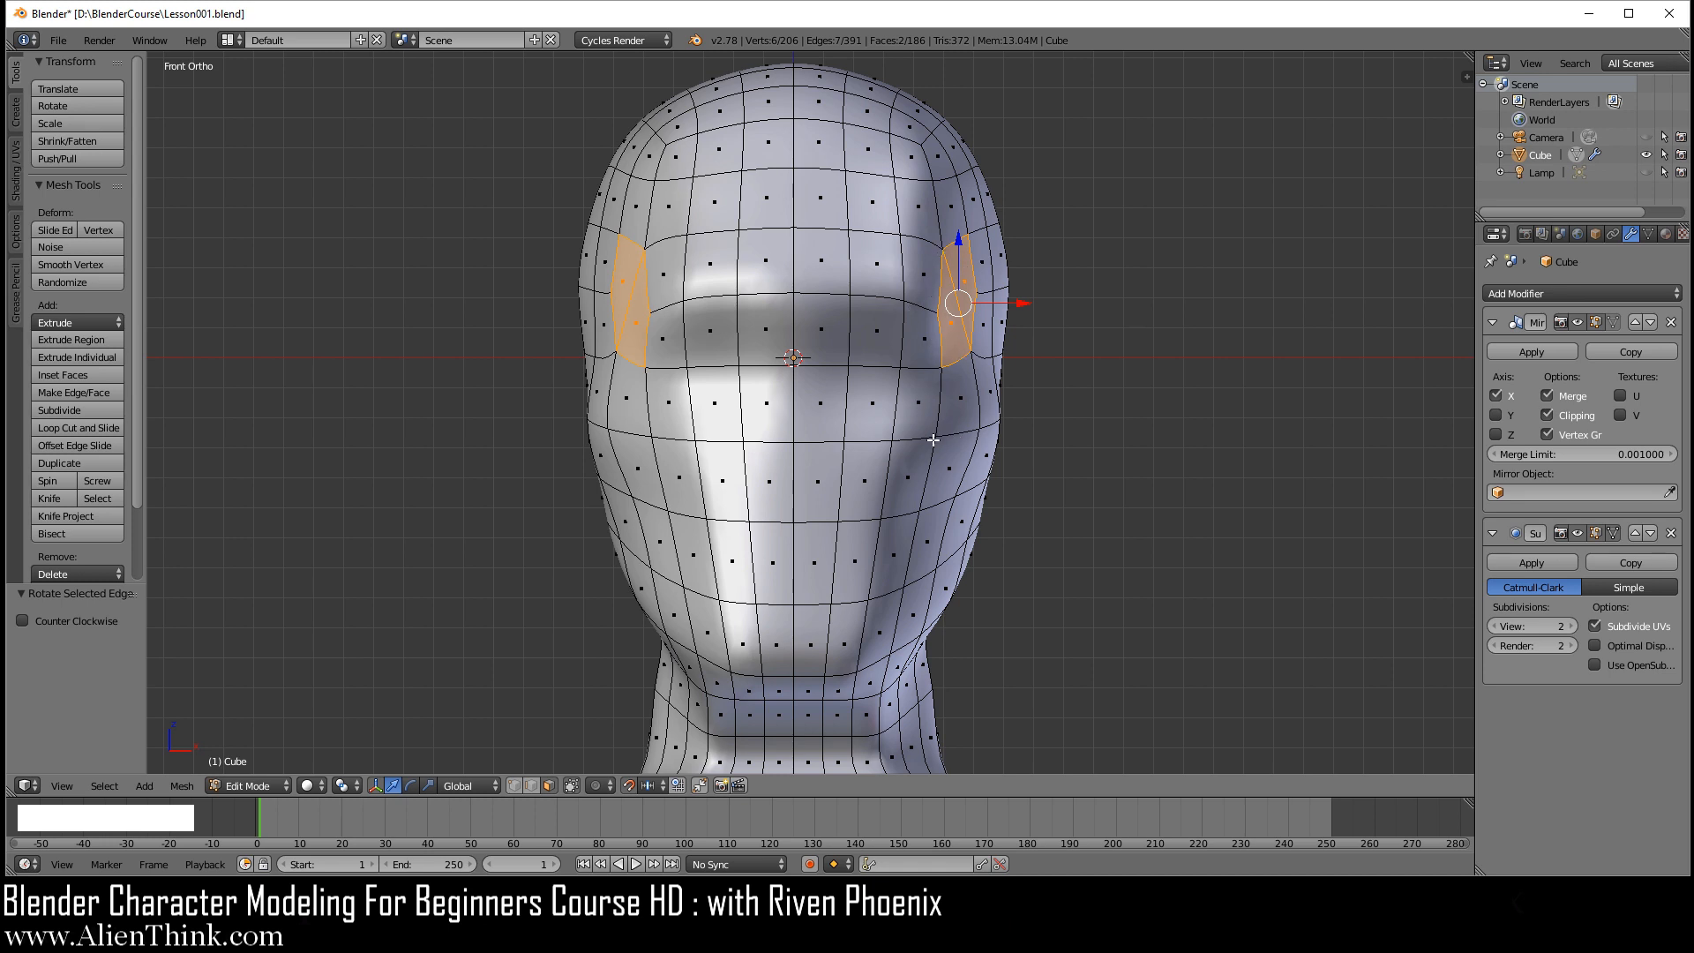
# - Rotate the edge between the two adjoining faces at the jaw corner beside the chin clockwise
pyautogui.rightClick(889, 615)
pyautogui.keyDown('shift'); pyautogui.rightClick(932, 619); pyautogui.keyUp('shift')
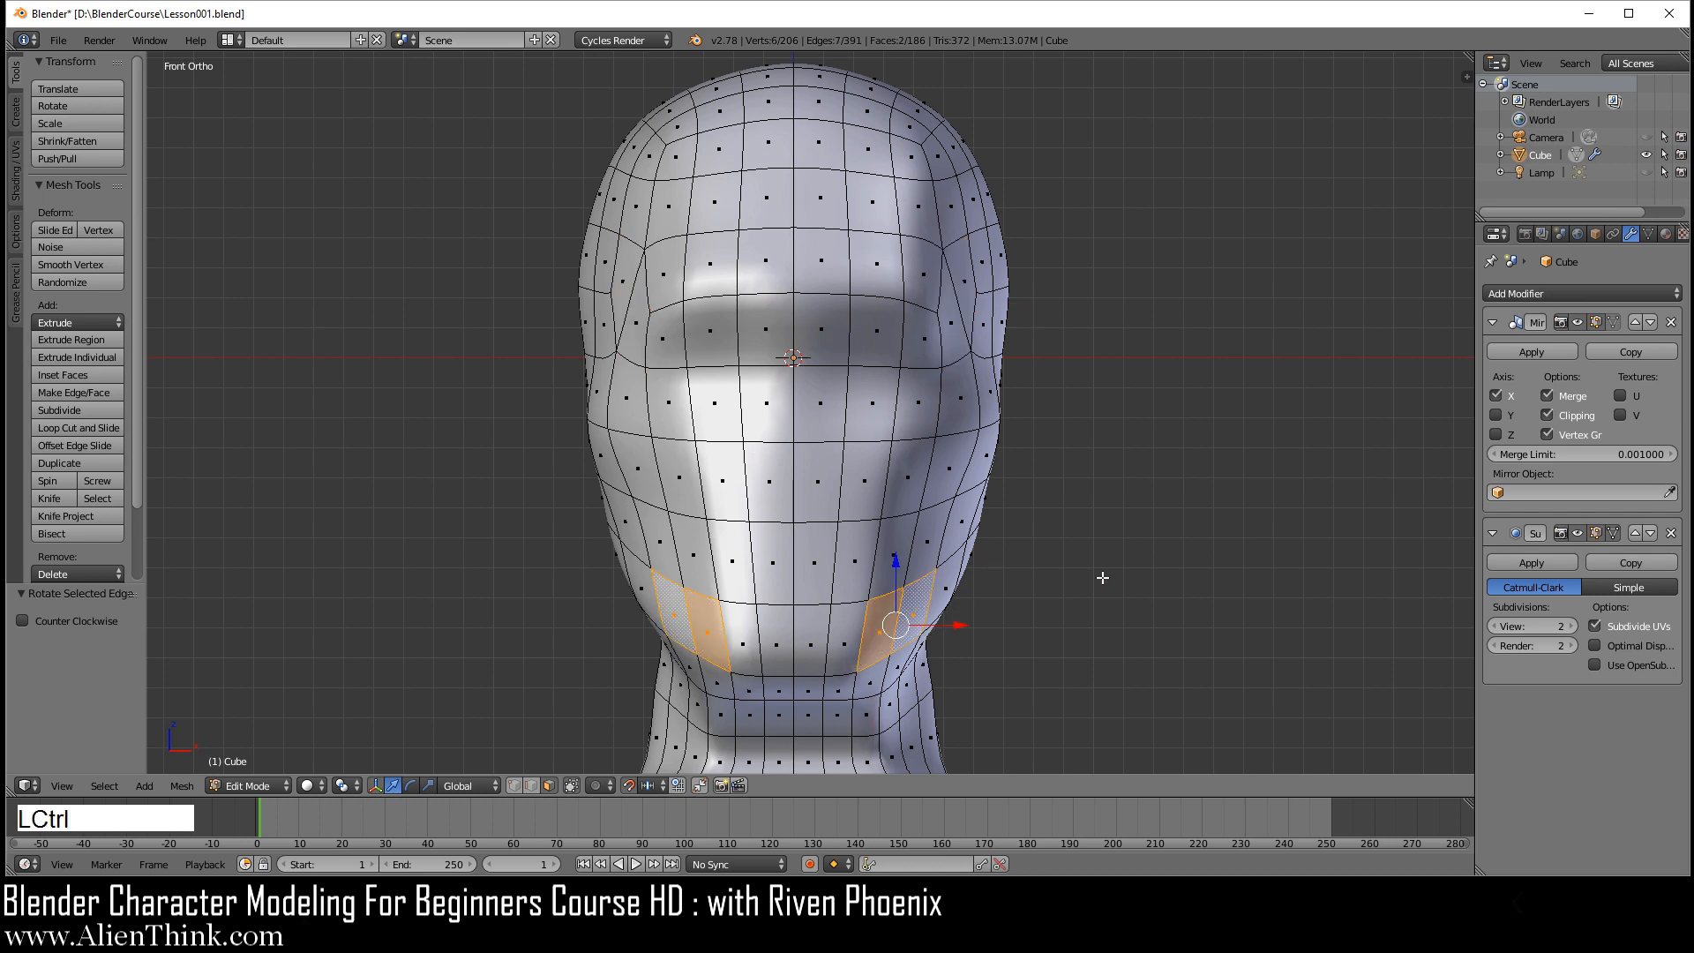
pyautogui.hotkey('ctrl', 'a')
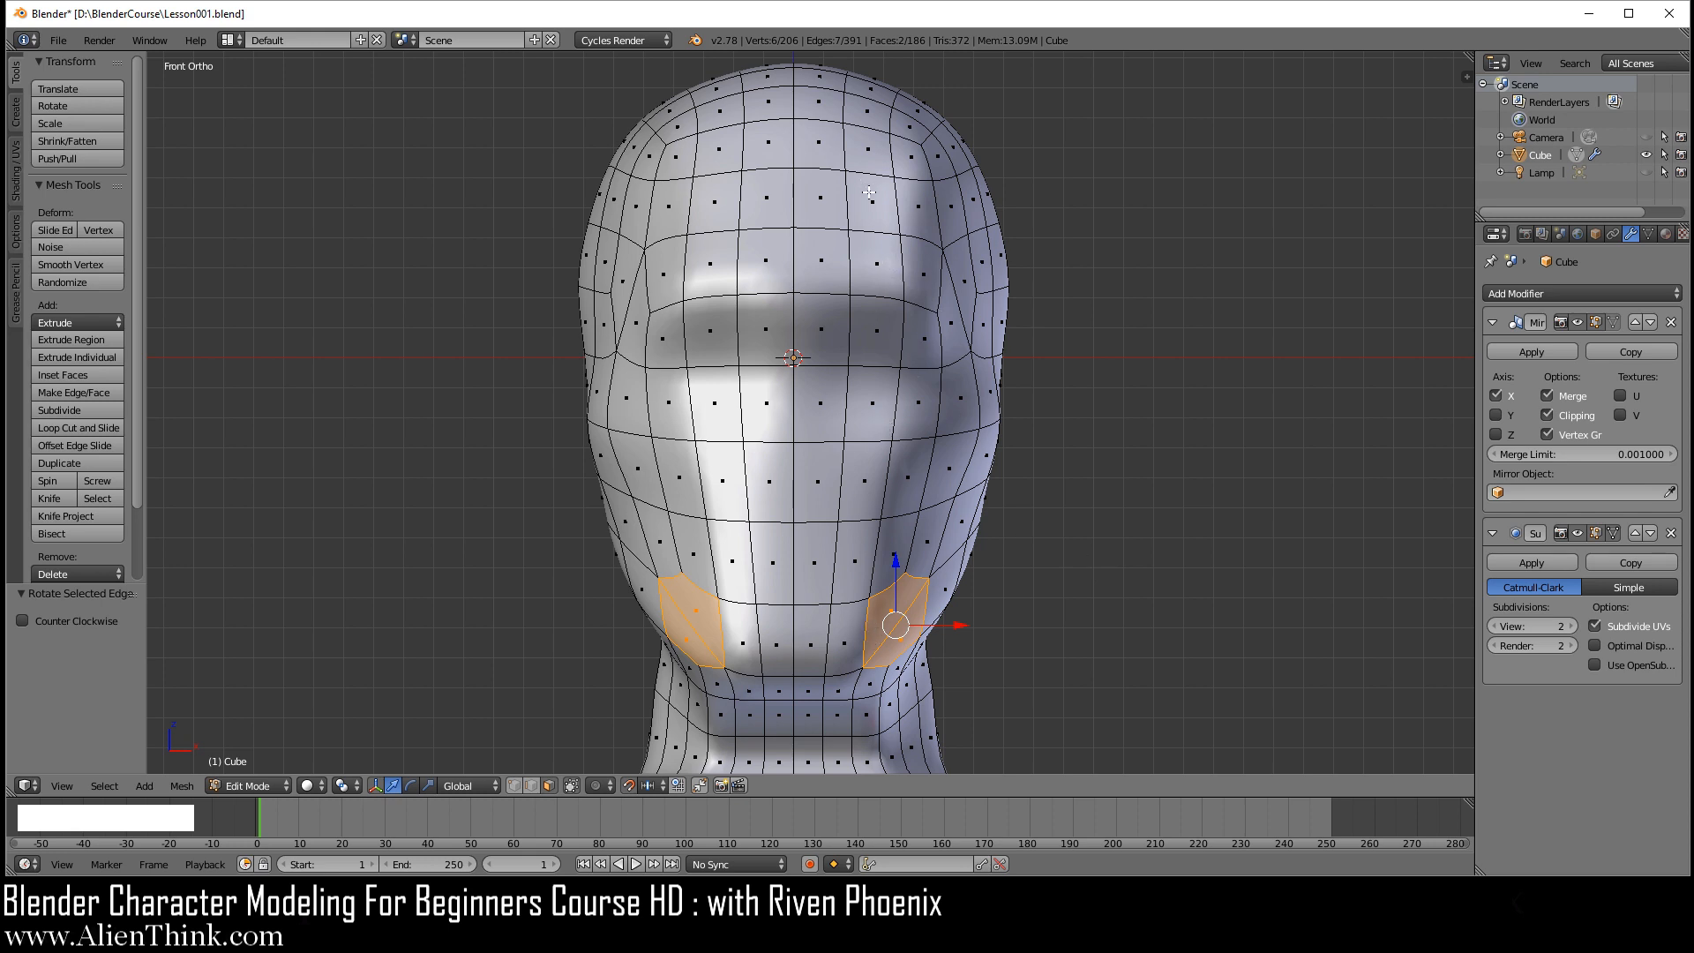
# - Add a single centred loop cut circling the face, over the brow, down the cheek and across the chin
pyautogui.hotkey('ctrl', 'r')
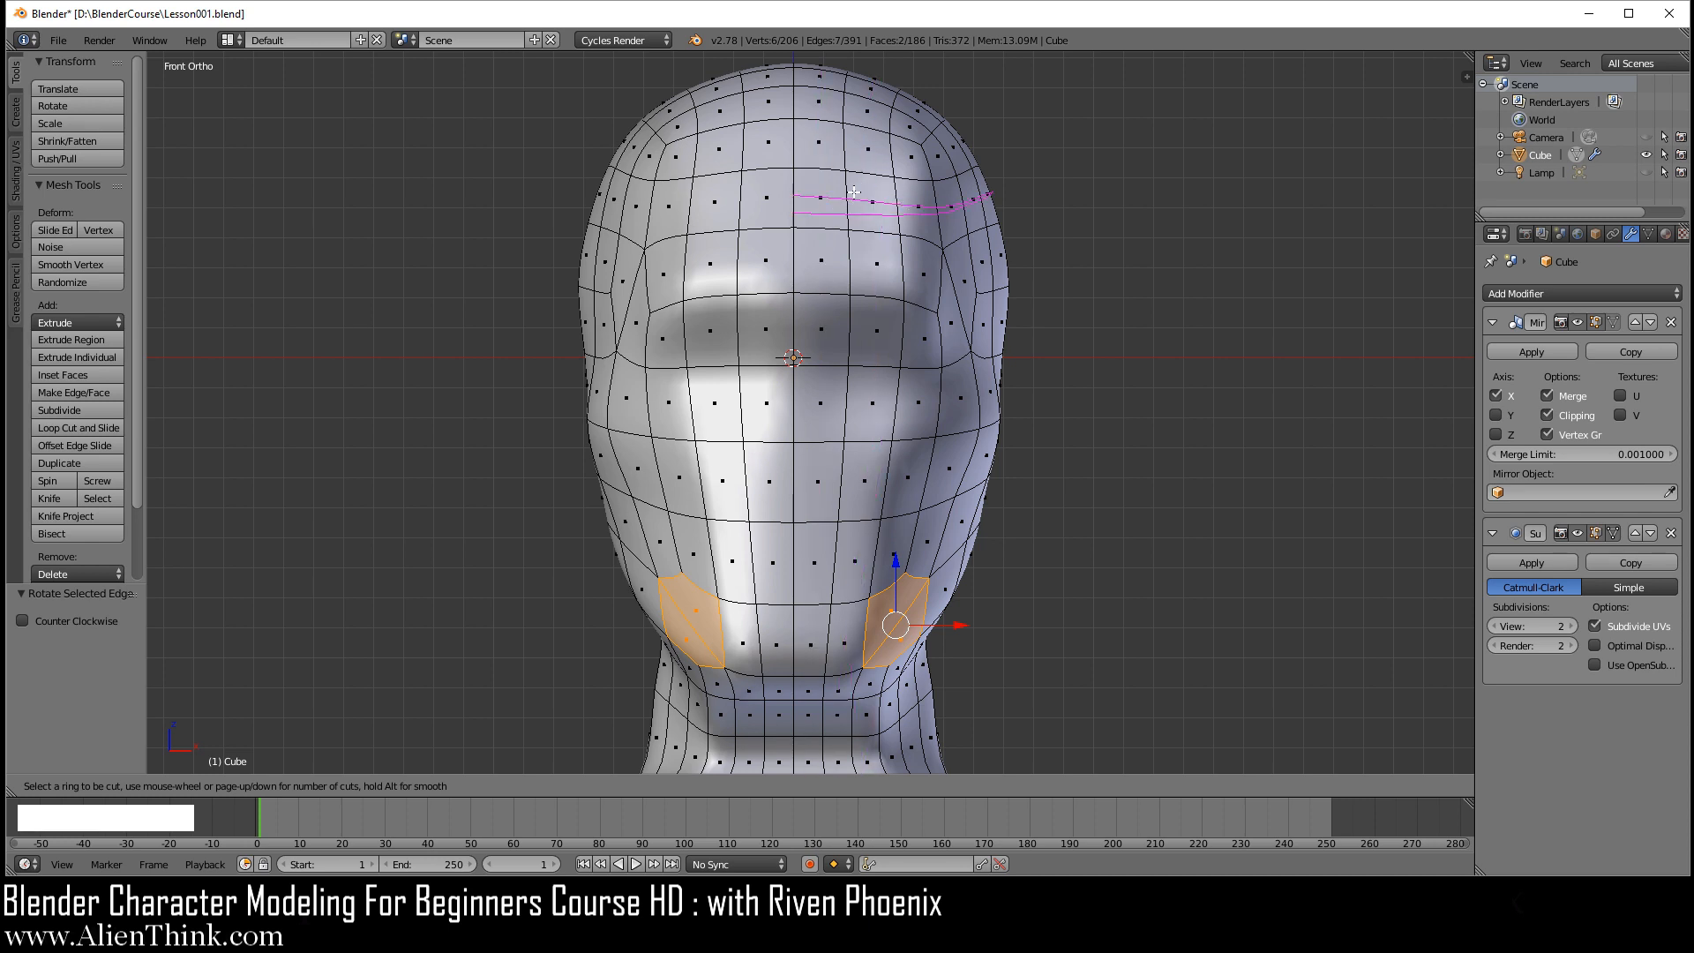
pyautogui.rightClick(1038, 458)
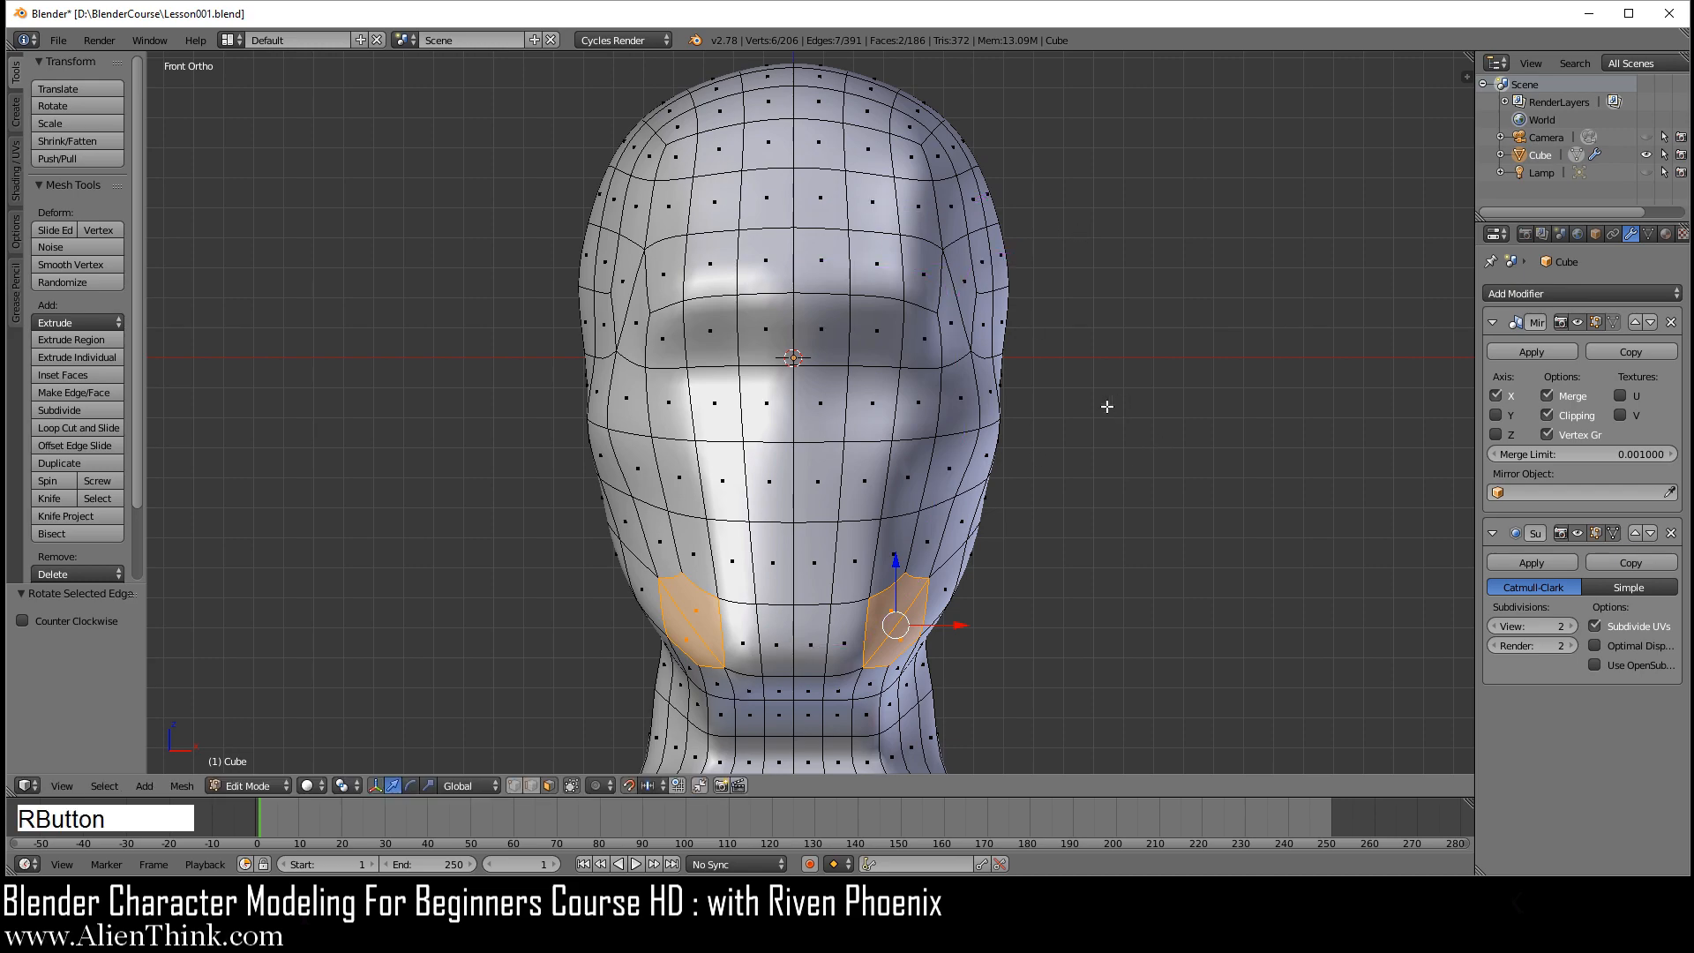
pyautogui.moveTo(1107, 407); pyautogui.dragTo(1012, 443, button='middle')
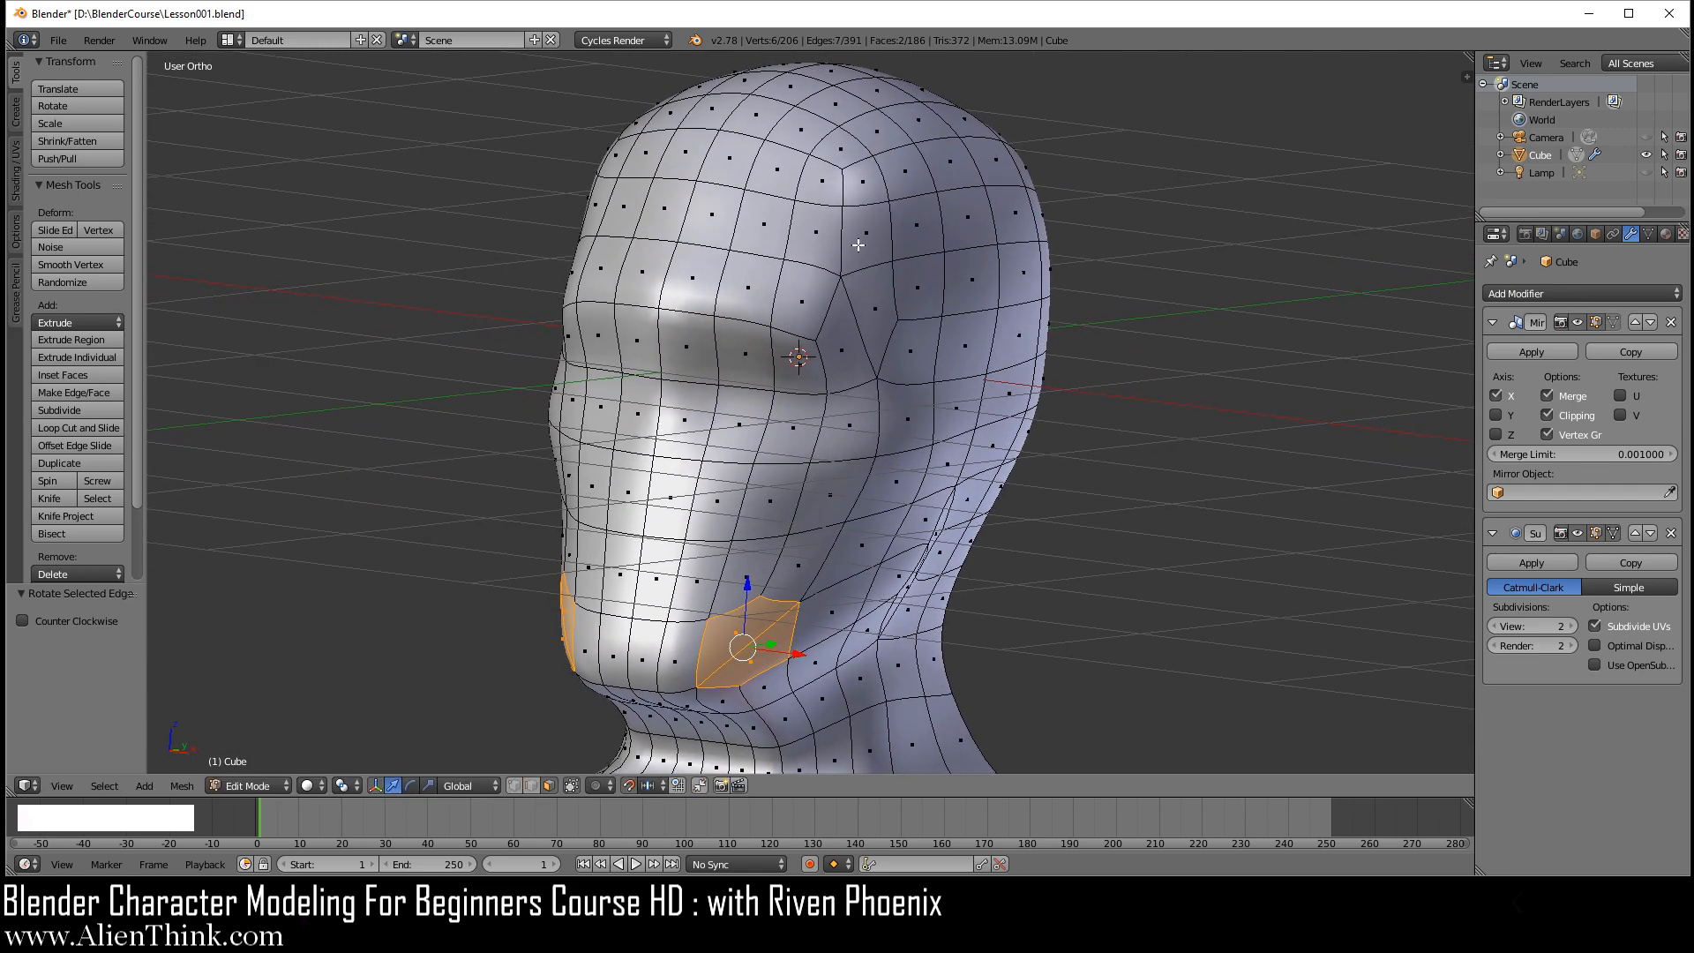
pyautogui.hotkey('ctrl', 'r')
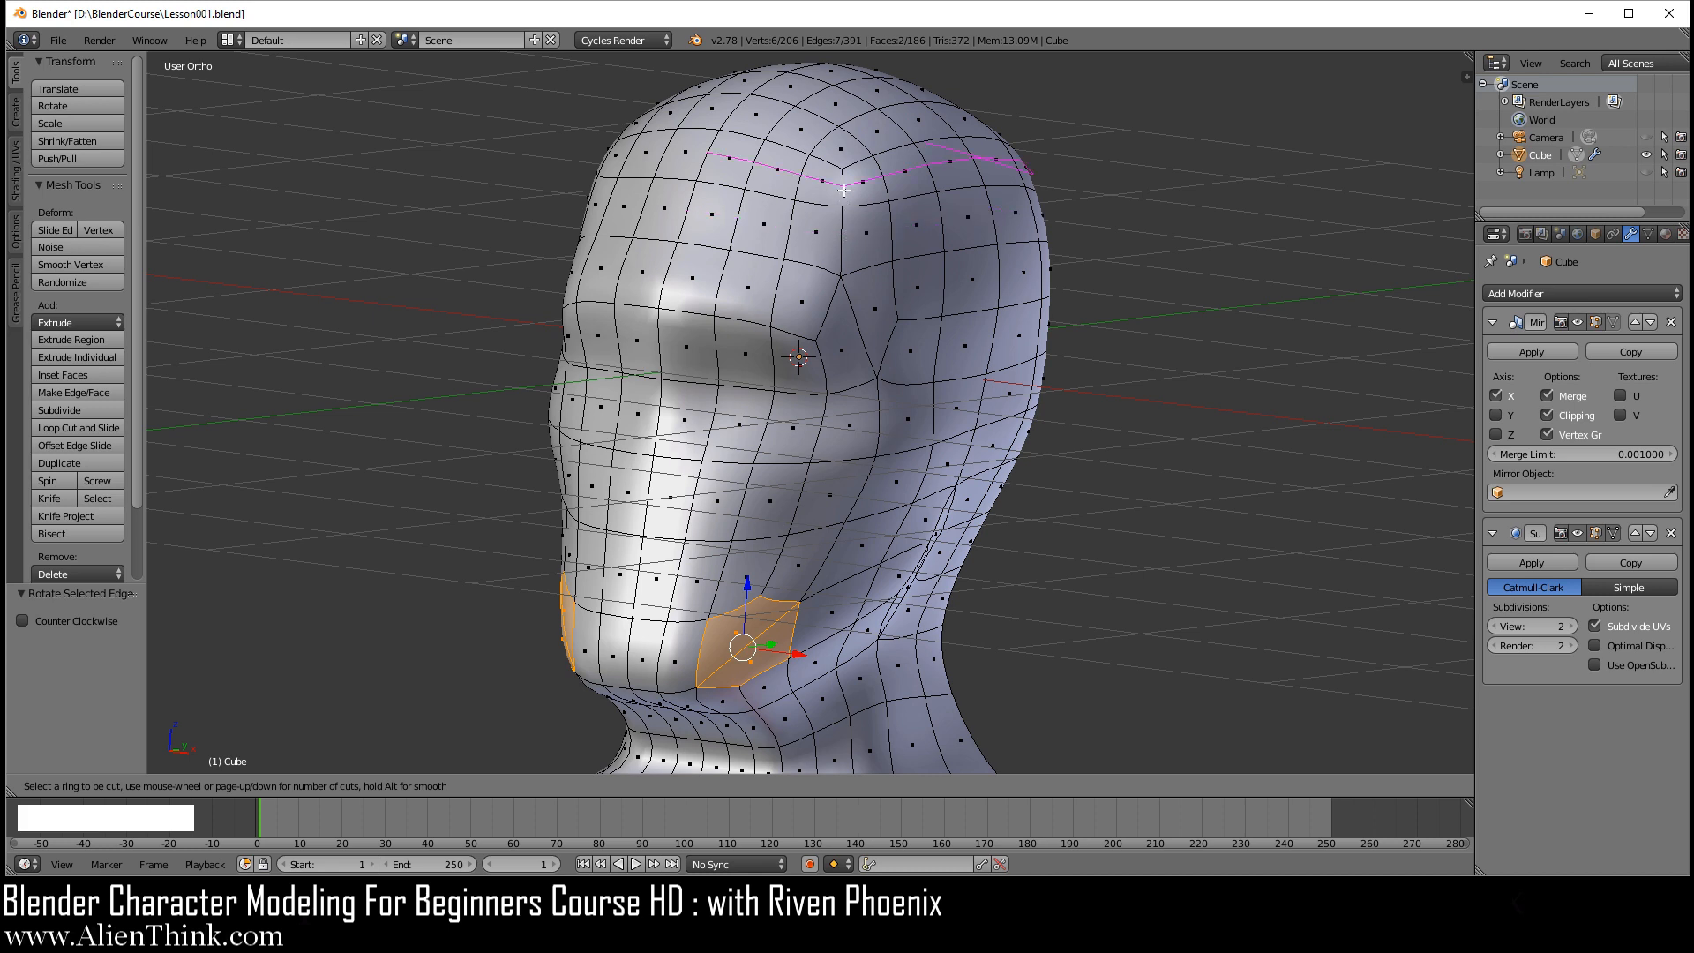
pyautogui.click(832, 292)
pyautogui.rightClick(824, 283)
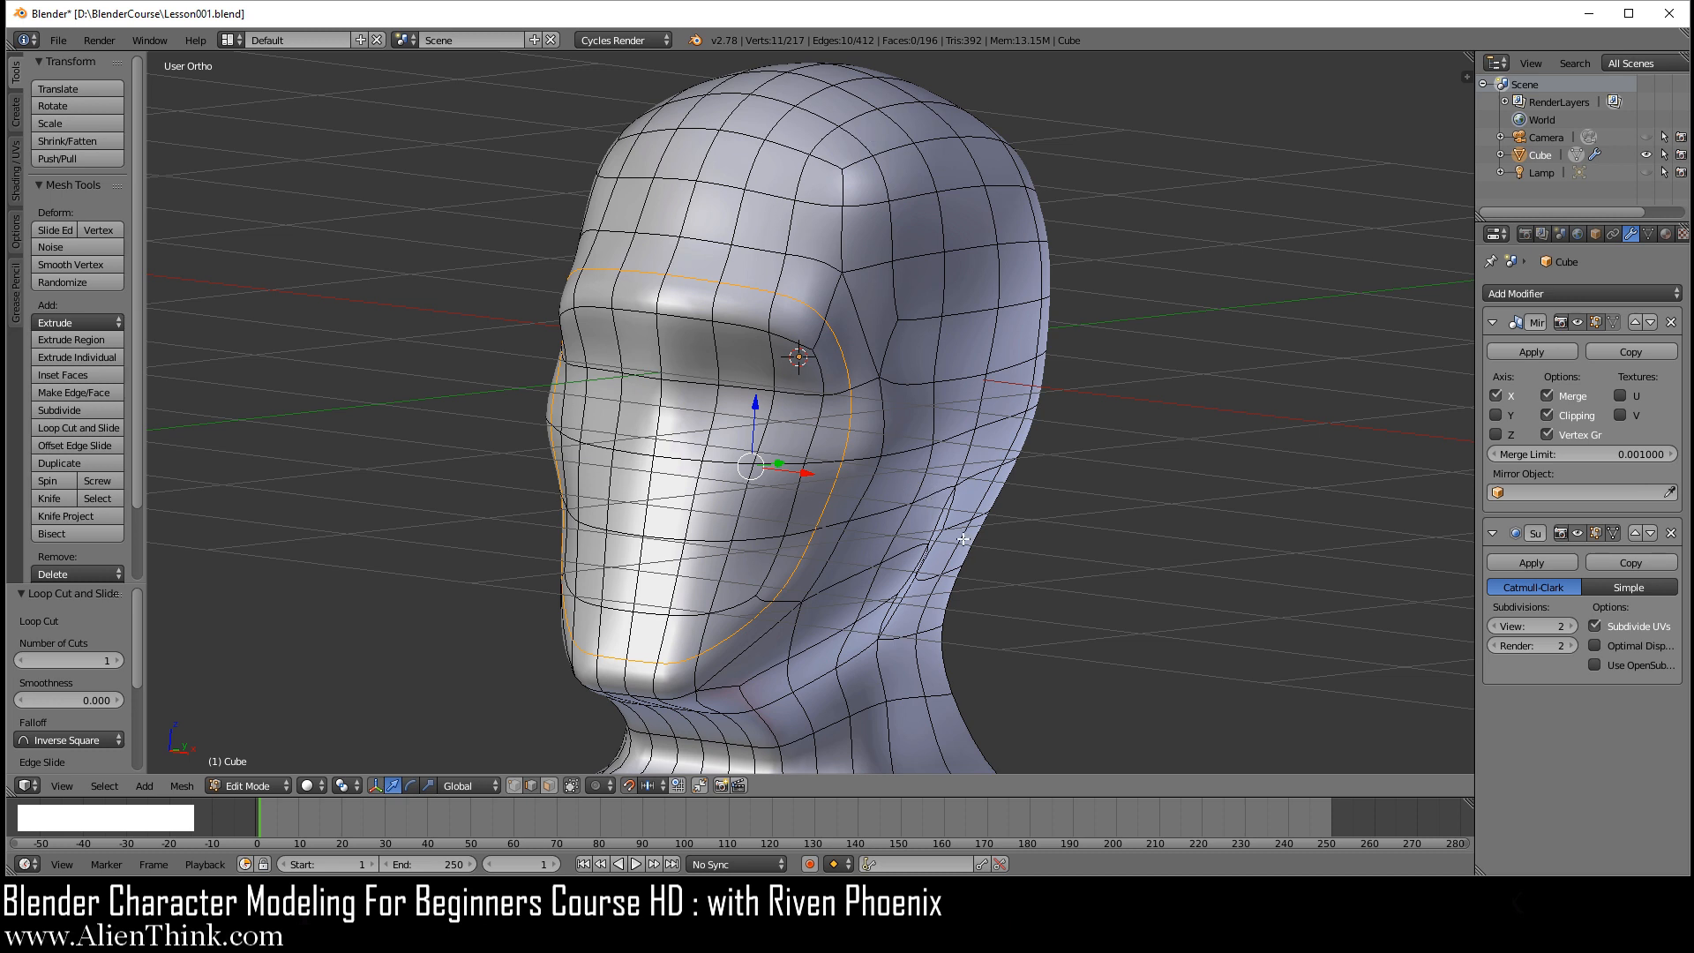
# - In face selection and front view, rotate the edge between the two adjoining cheek faces beside the nose area clockwise
pyautogui.press('KP_1')
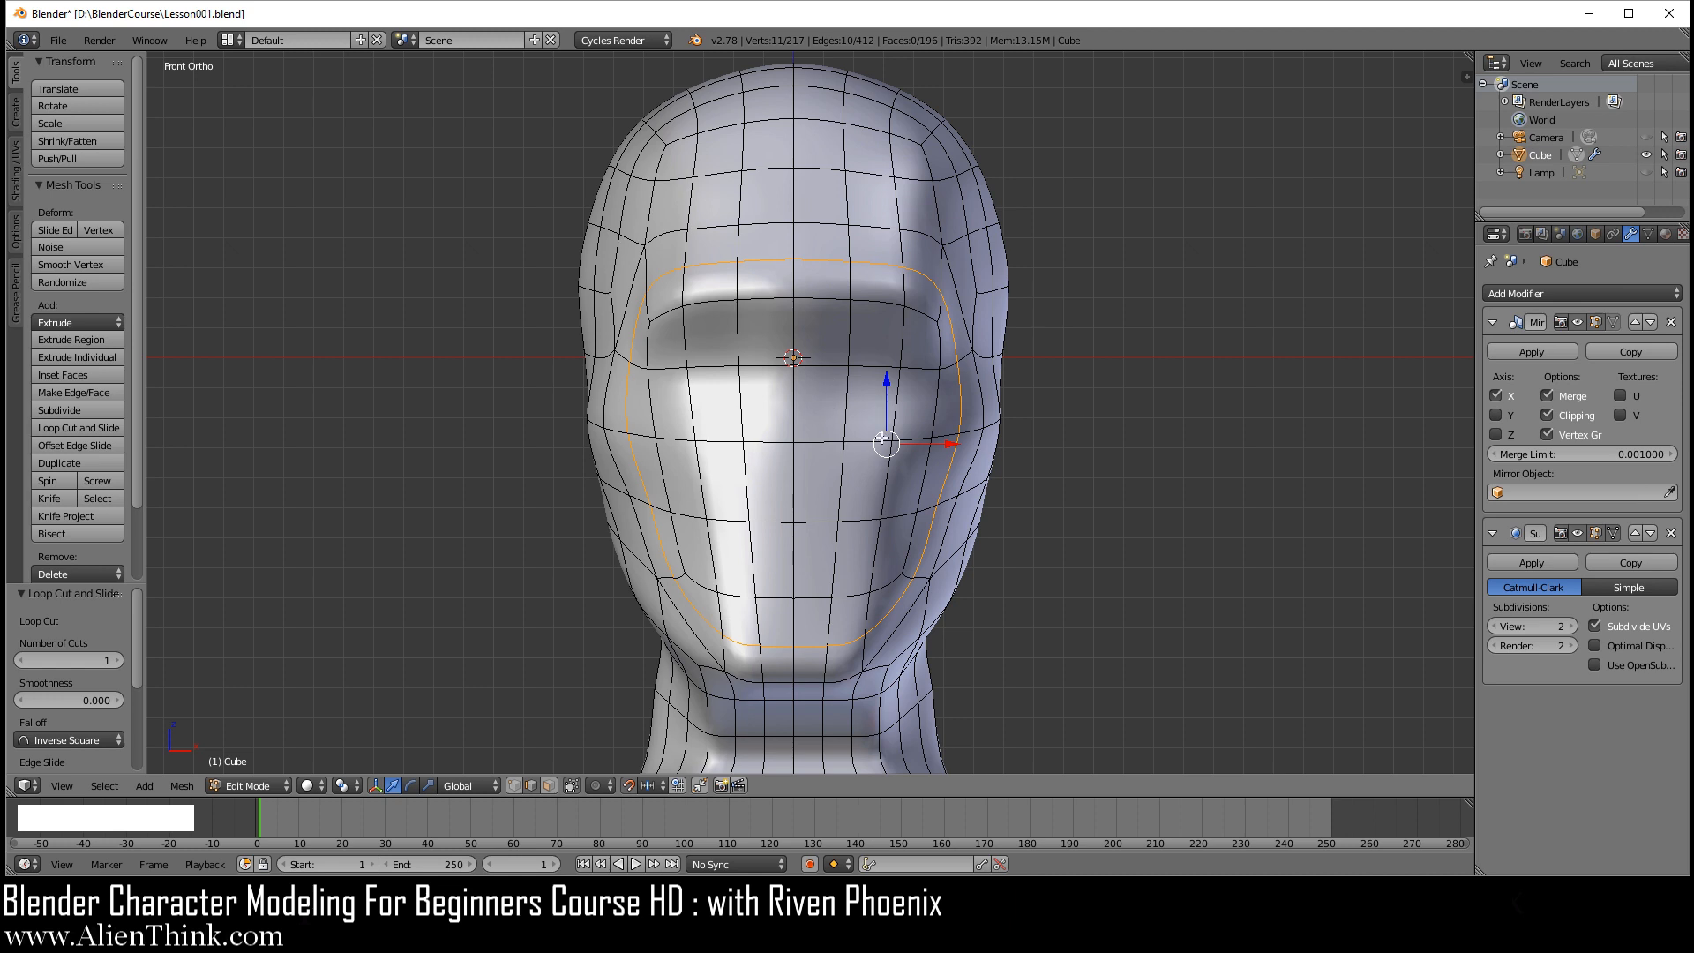
pyautogui.press('Tab')
pyautogui.press('Tab')
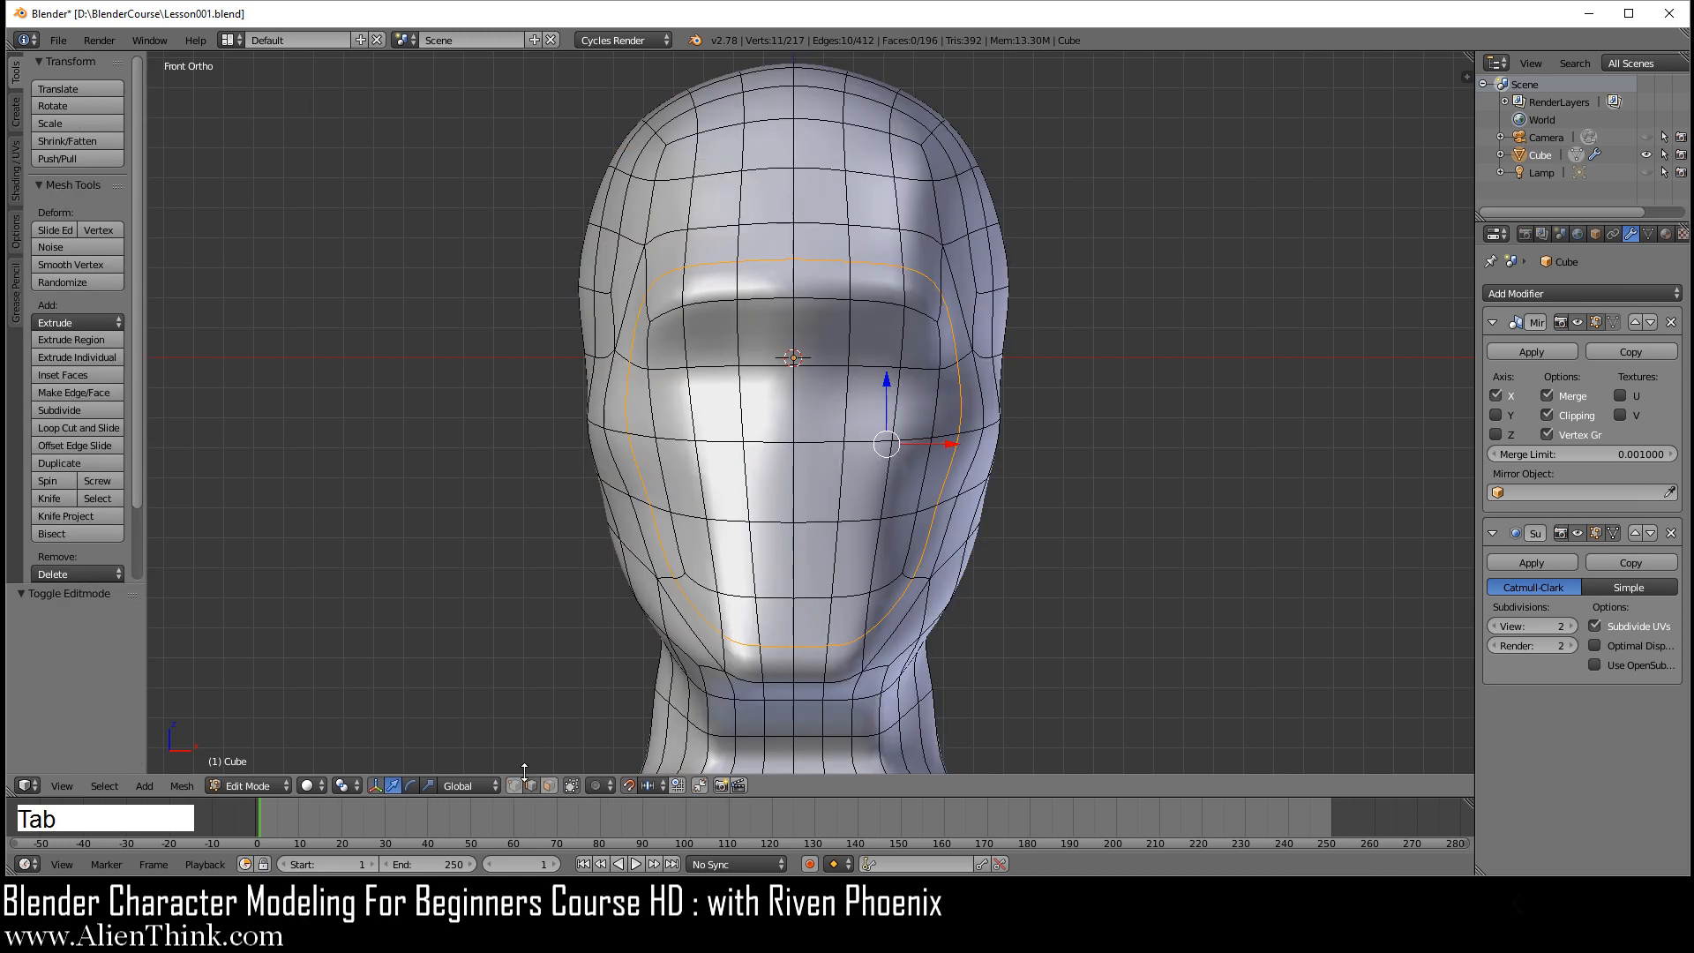
pyautogui.click(549, 785)
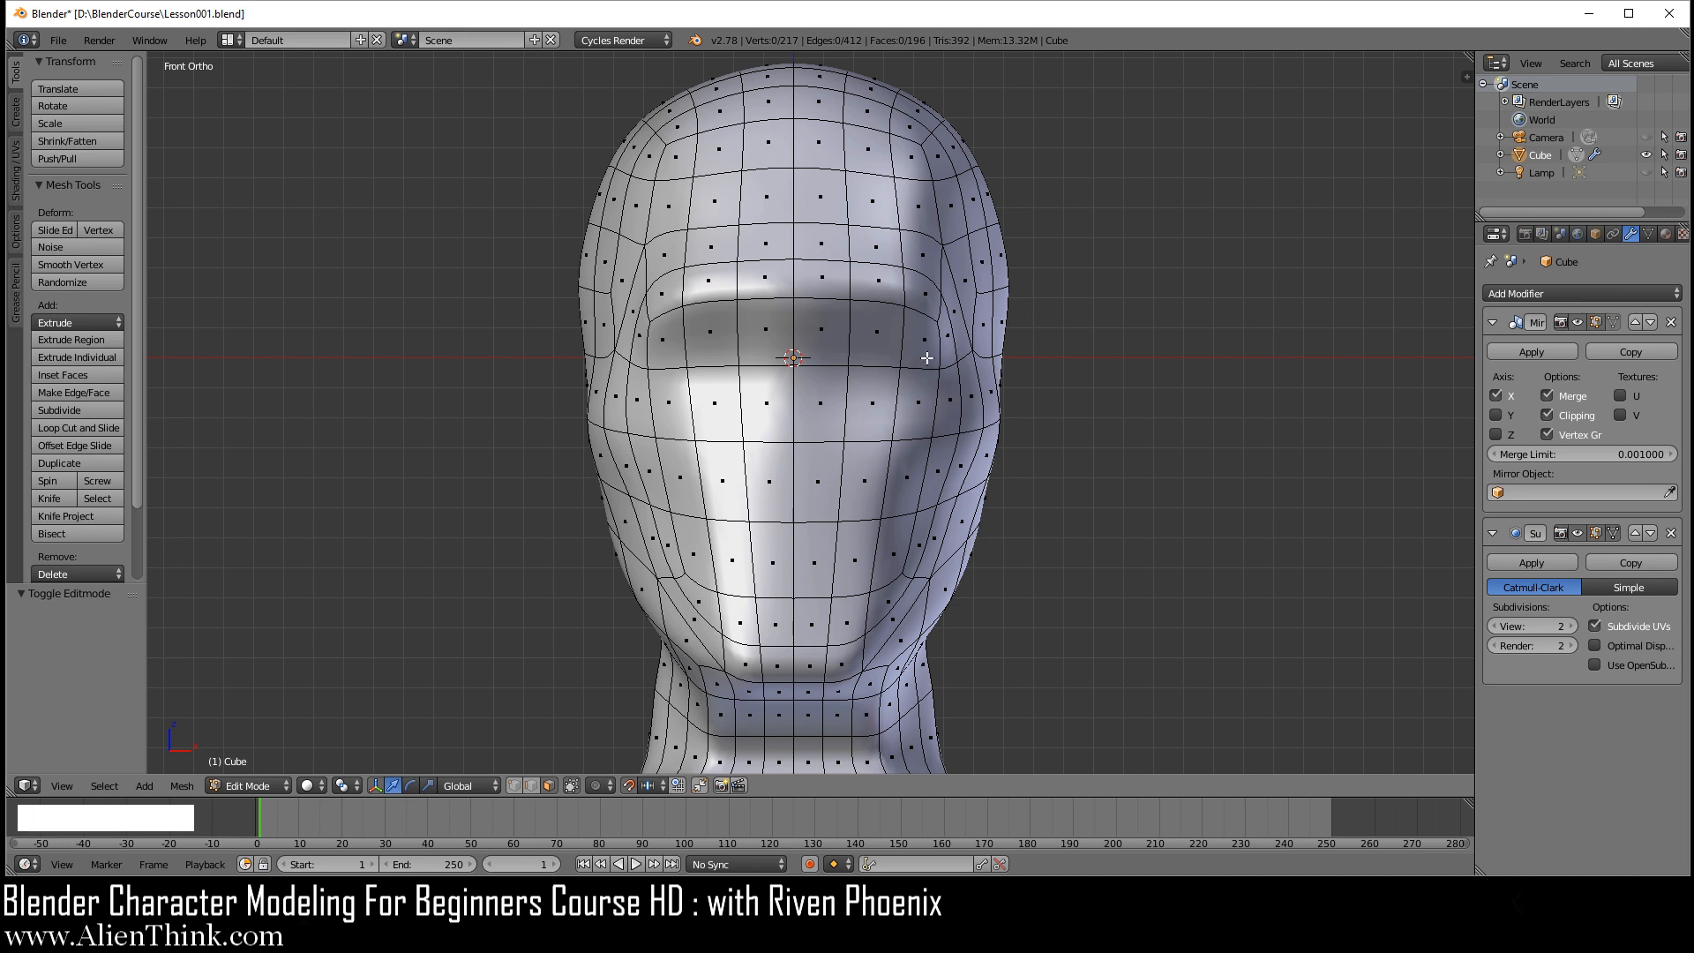
pyautogui.rightClick(867, 468)
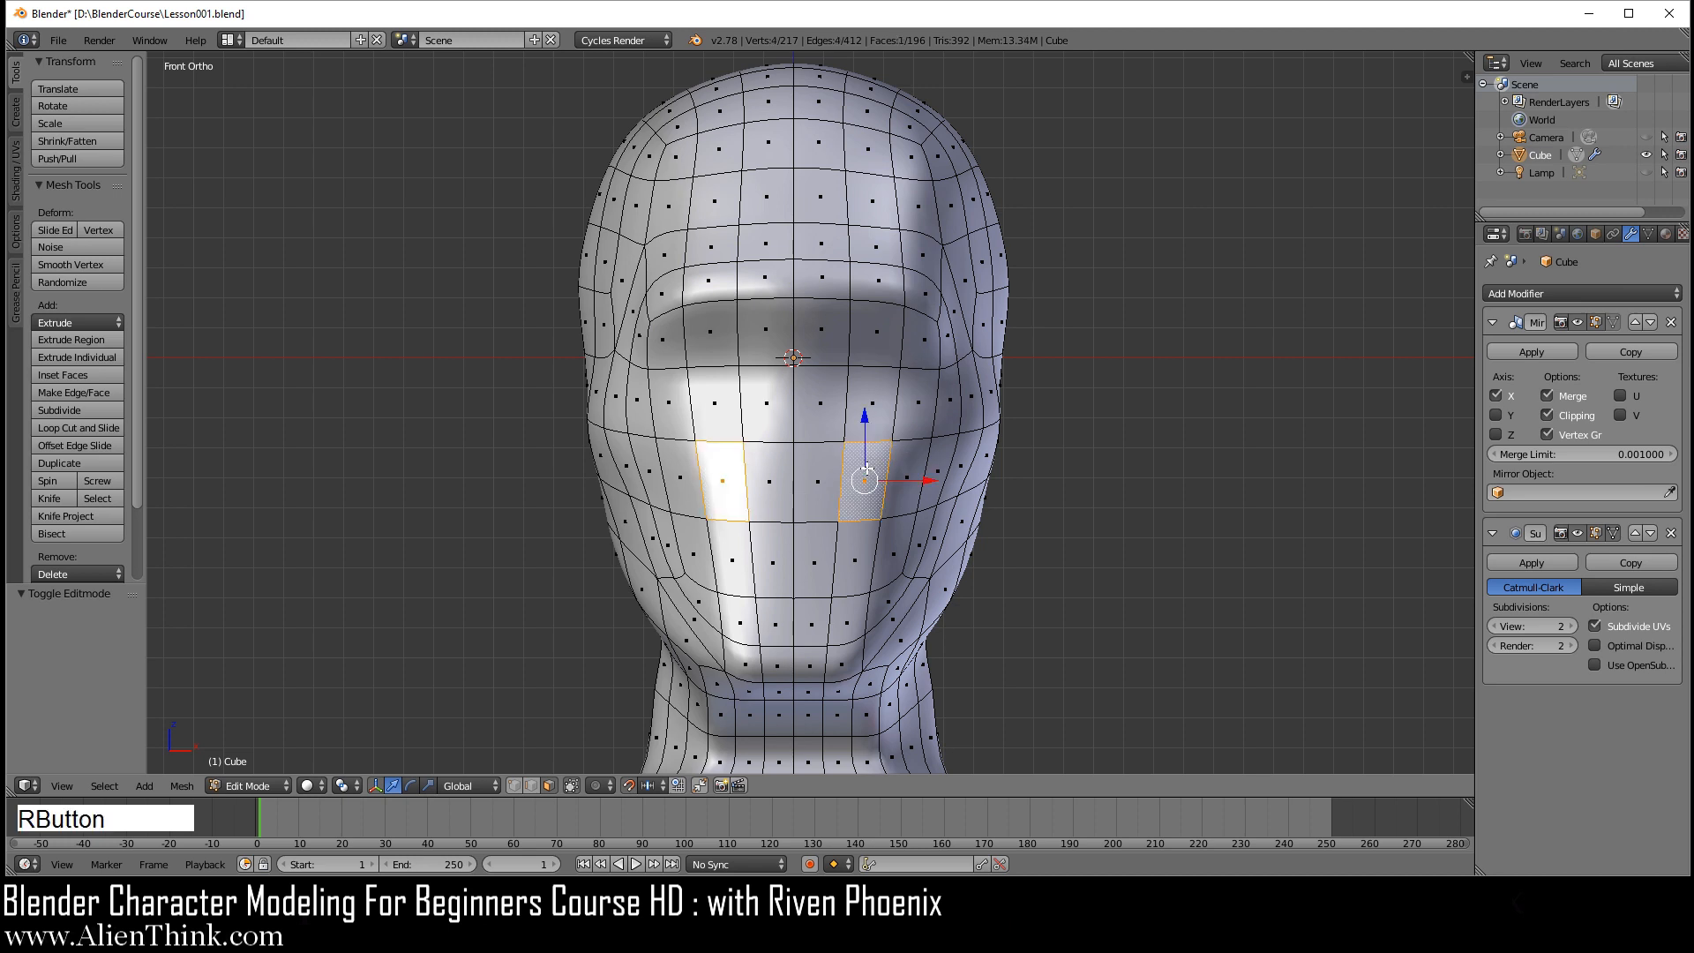
pyautogui.keyDown('shift'); pyautogui.rightClick(919, 469); pyautogui.keyUp('shift')
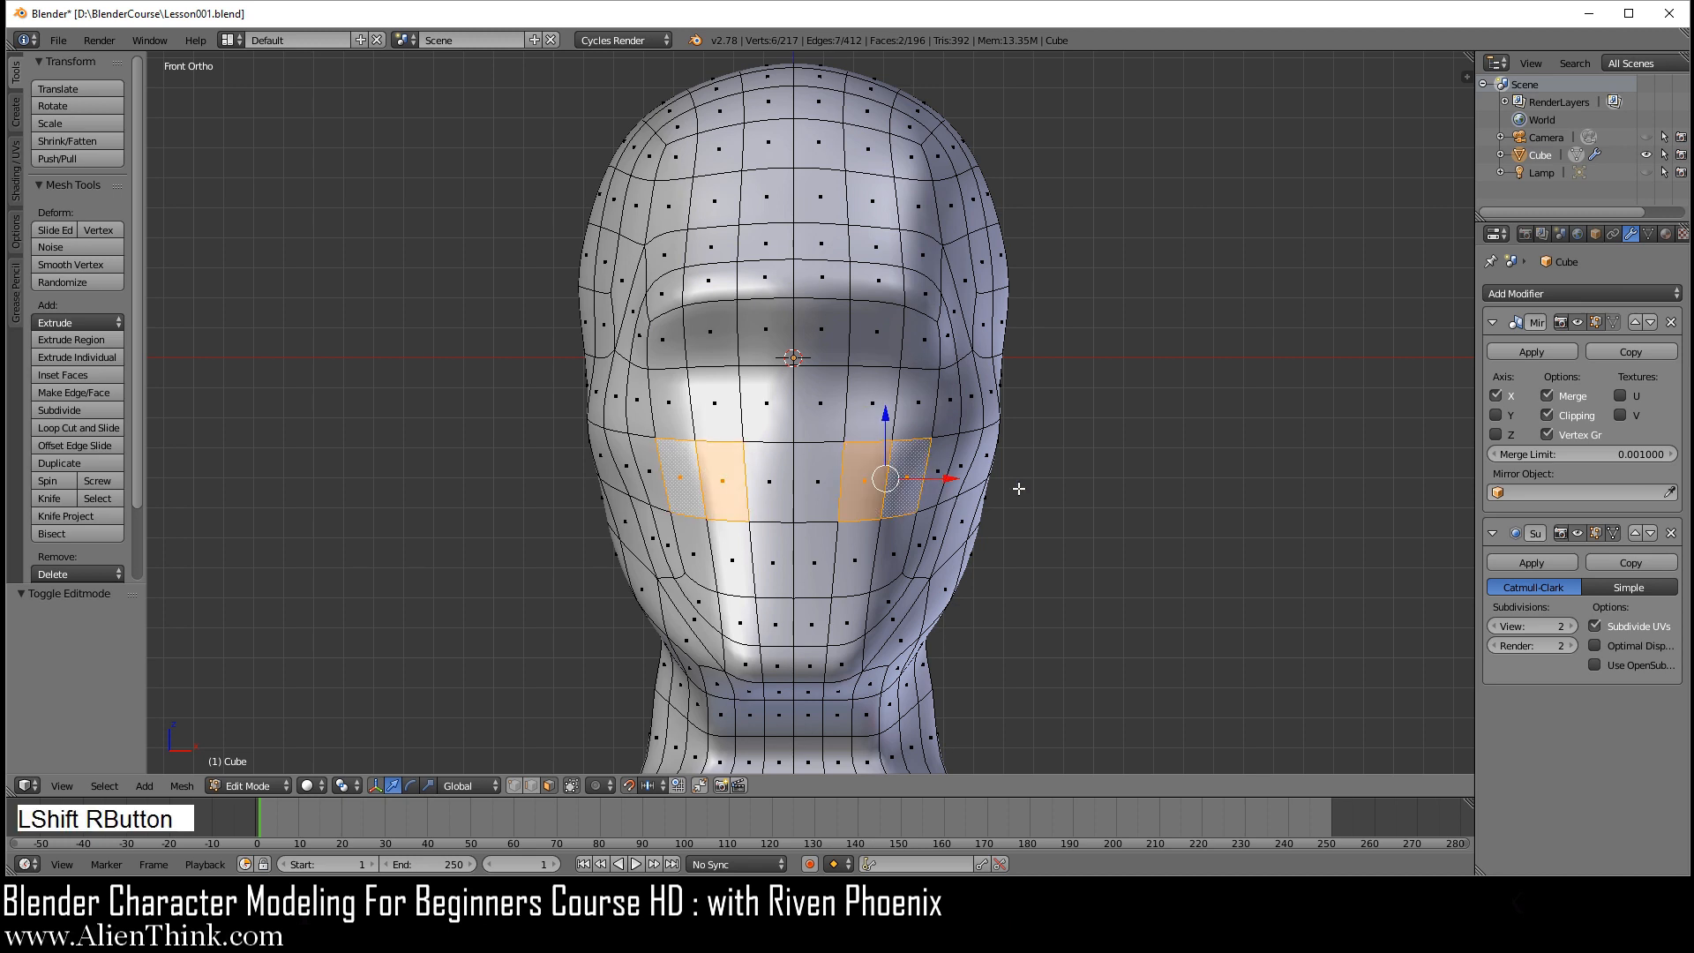
pyautogui.hotkey('ctrl', 'a')
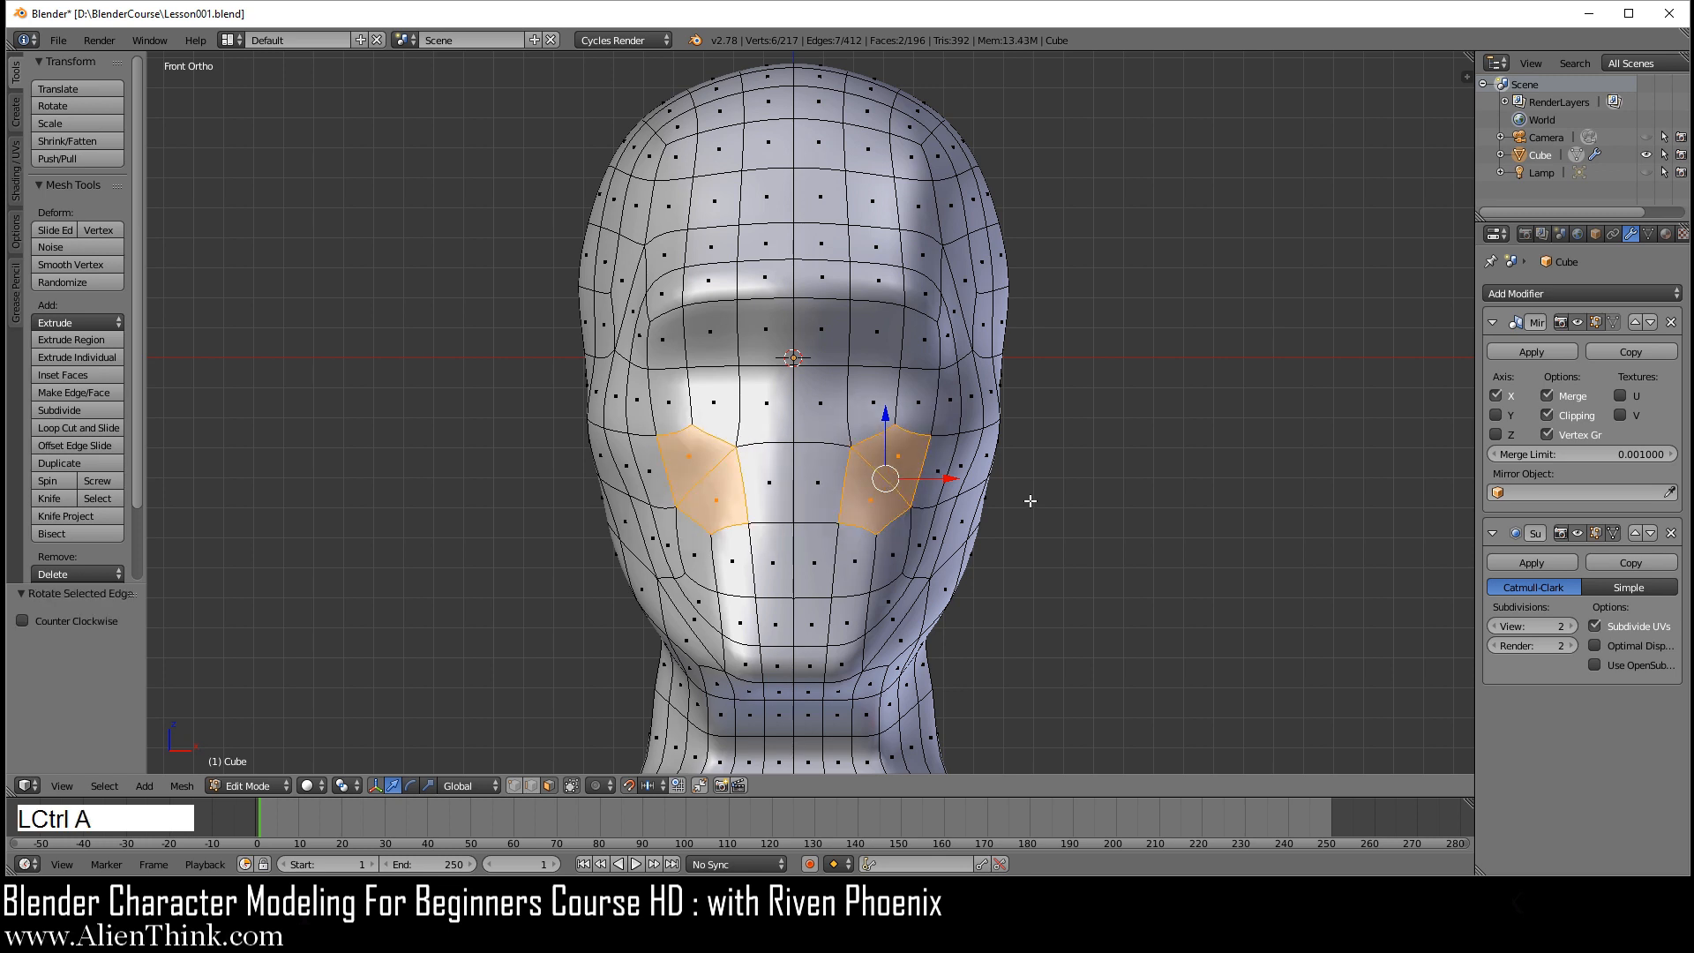
# - Rotate the edge between the two narrow side-by-side faces just below the outer eye corner clockwise
pyautogui.rightClick(953, 402)
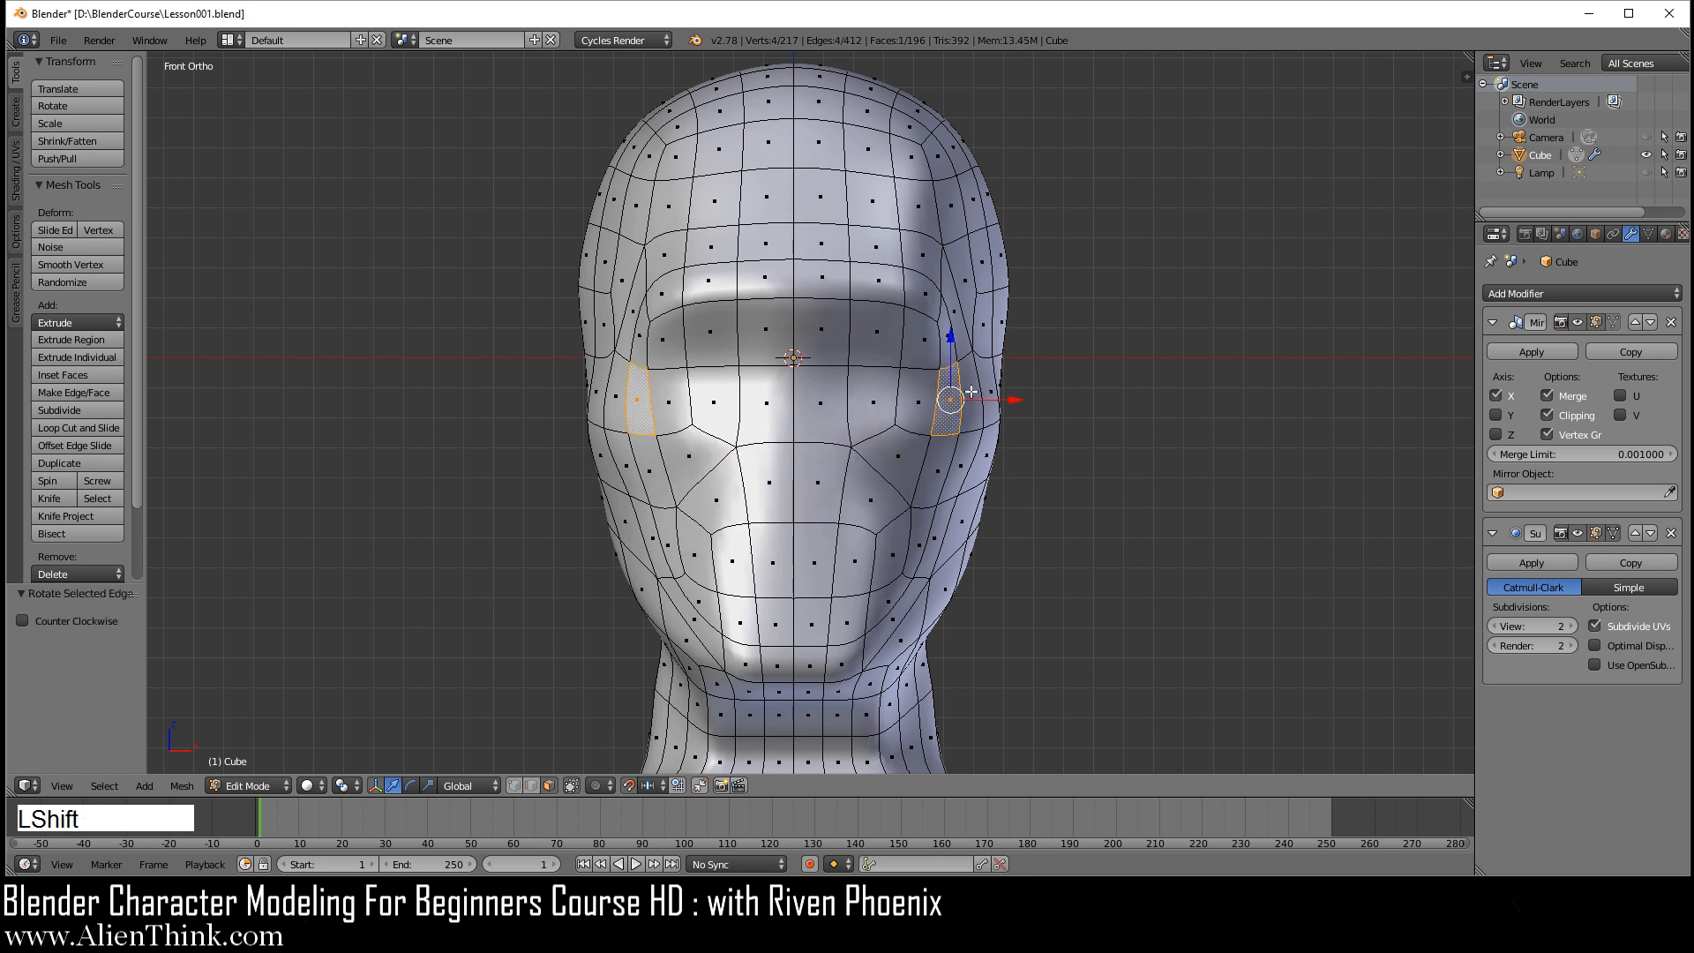
pyautogui.keyDown('shift'); pyautogui.rightClick(971, 387); pyautogui.keyUp('shift')
pyautogui.hotkey('ctrl', 'a')
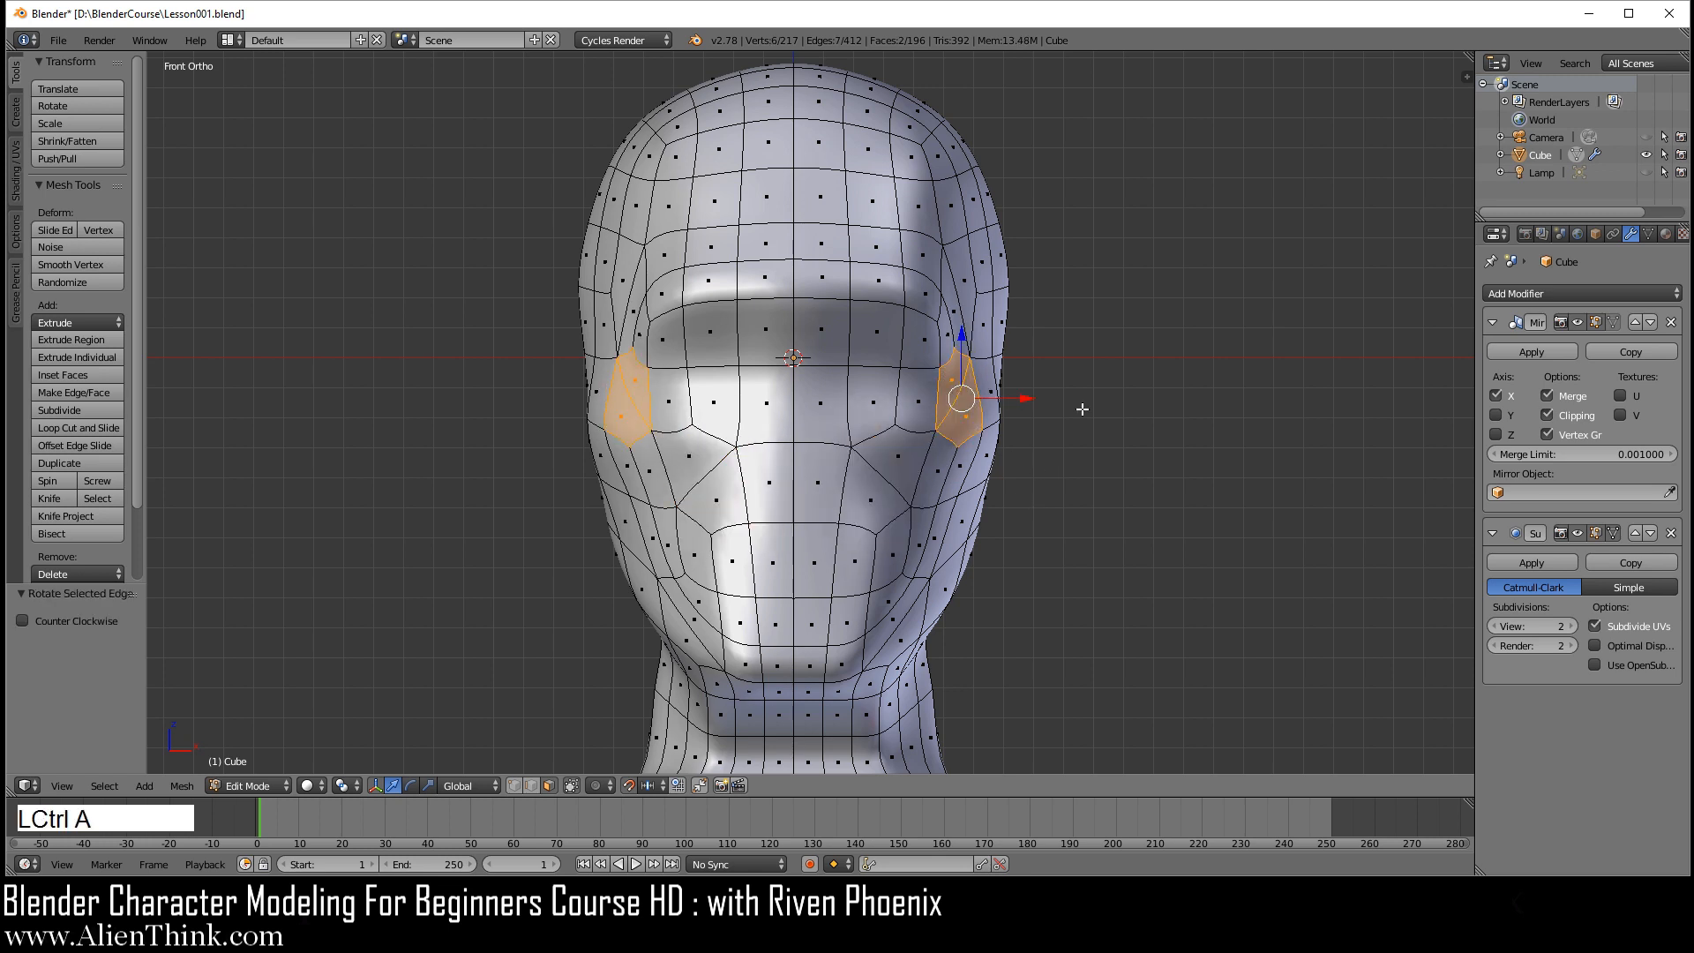
# - Extrude the two stacked nose faces beside the centre line in place, leaving the new faces with zero offset
pyautogui.rightClick(821, 408)
pyautogui.keyDown('shift'); pyautogui.rightClick(816, 487); pyautogui.keyUp('shift')
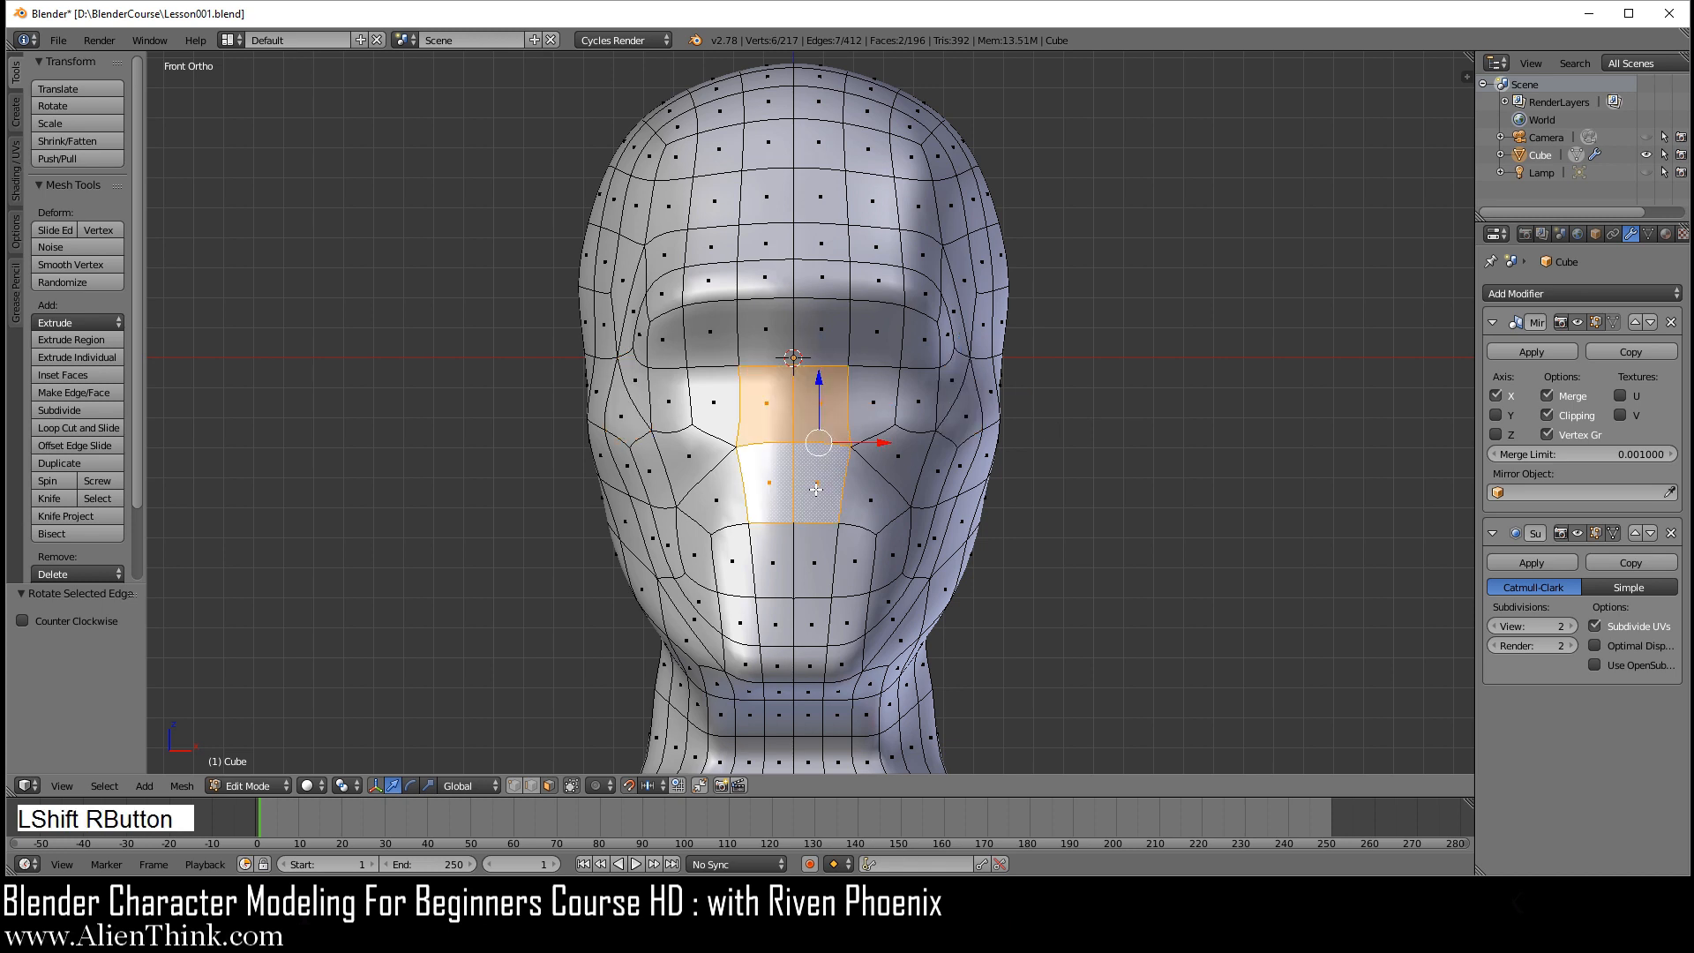
pyautogui.press('e')
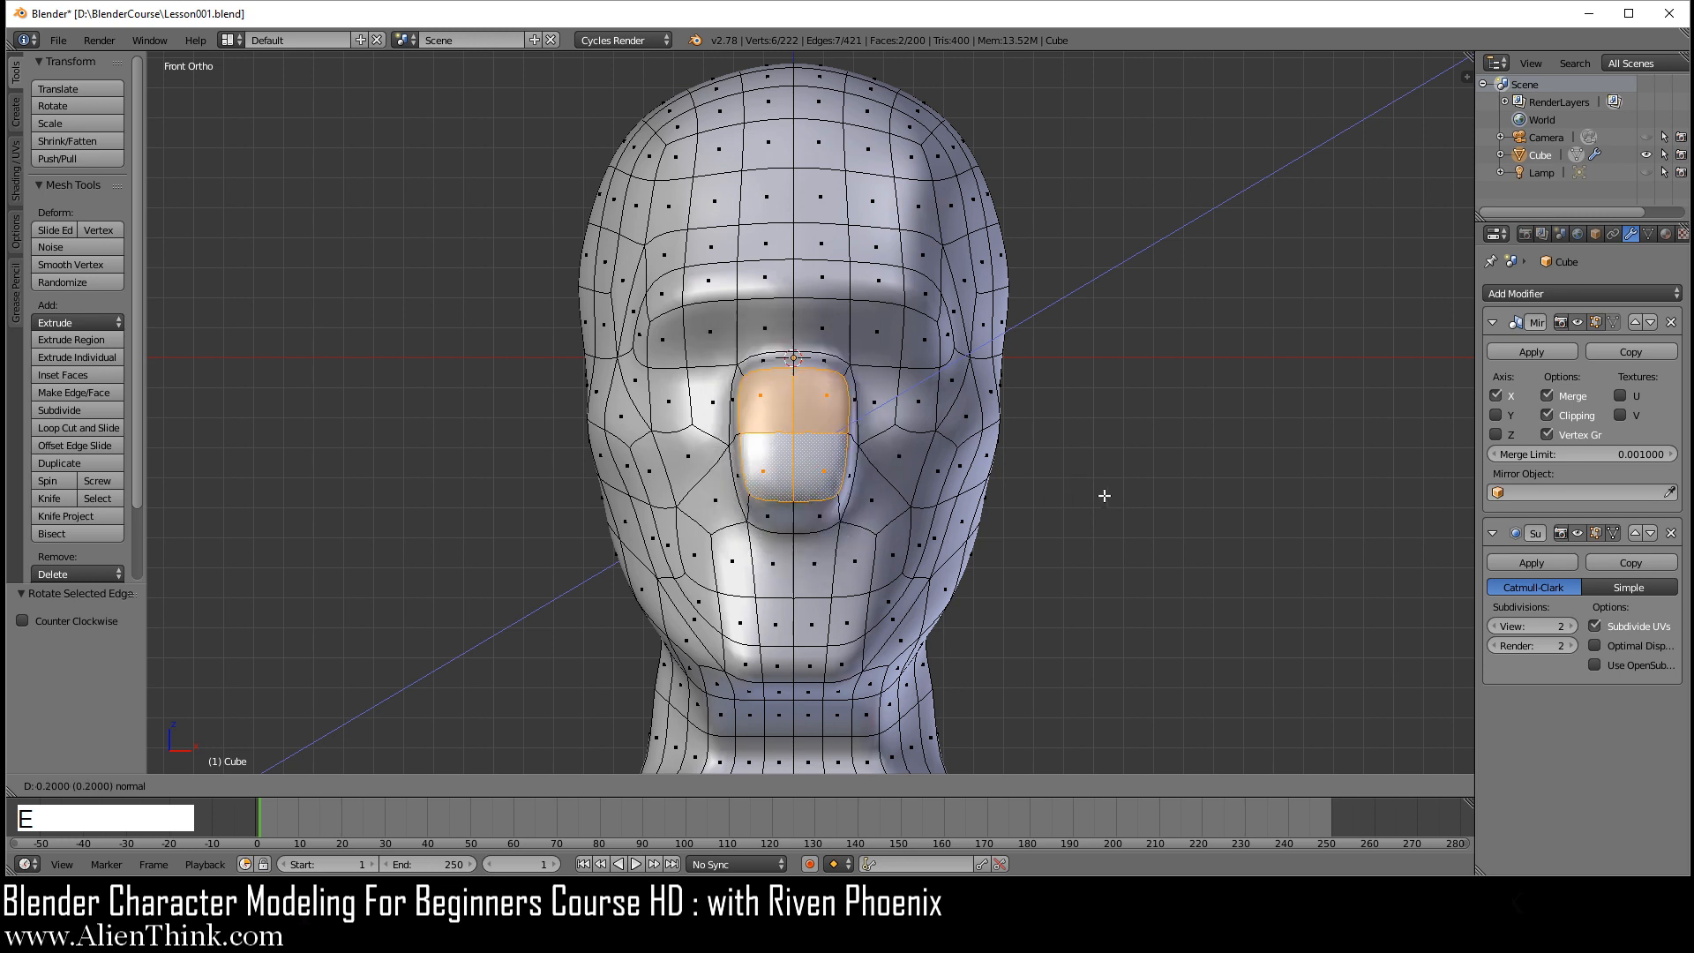
pyautogui.rightClick(1121, 483)
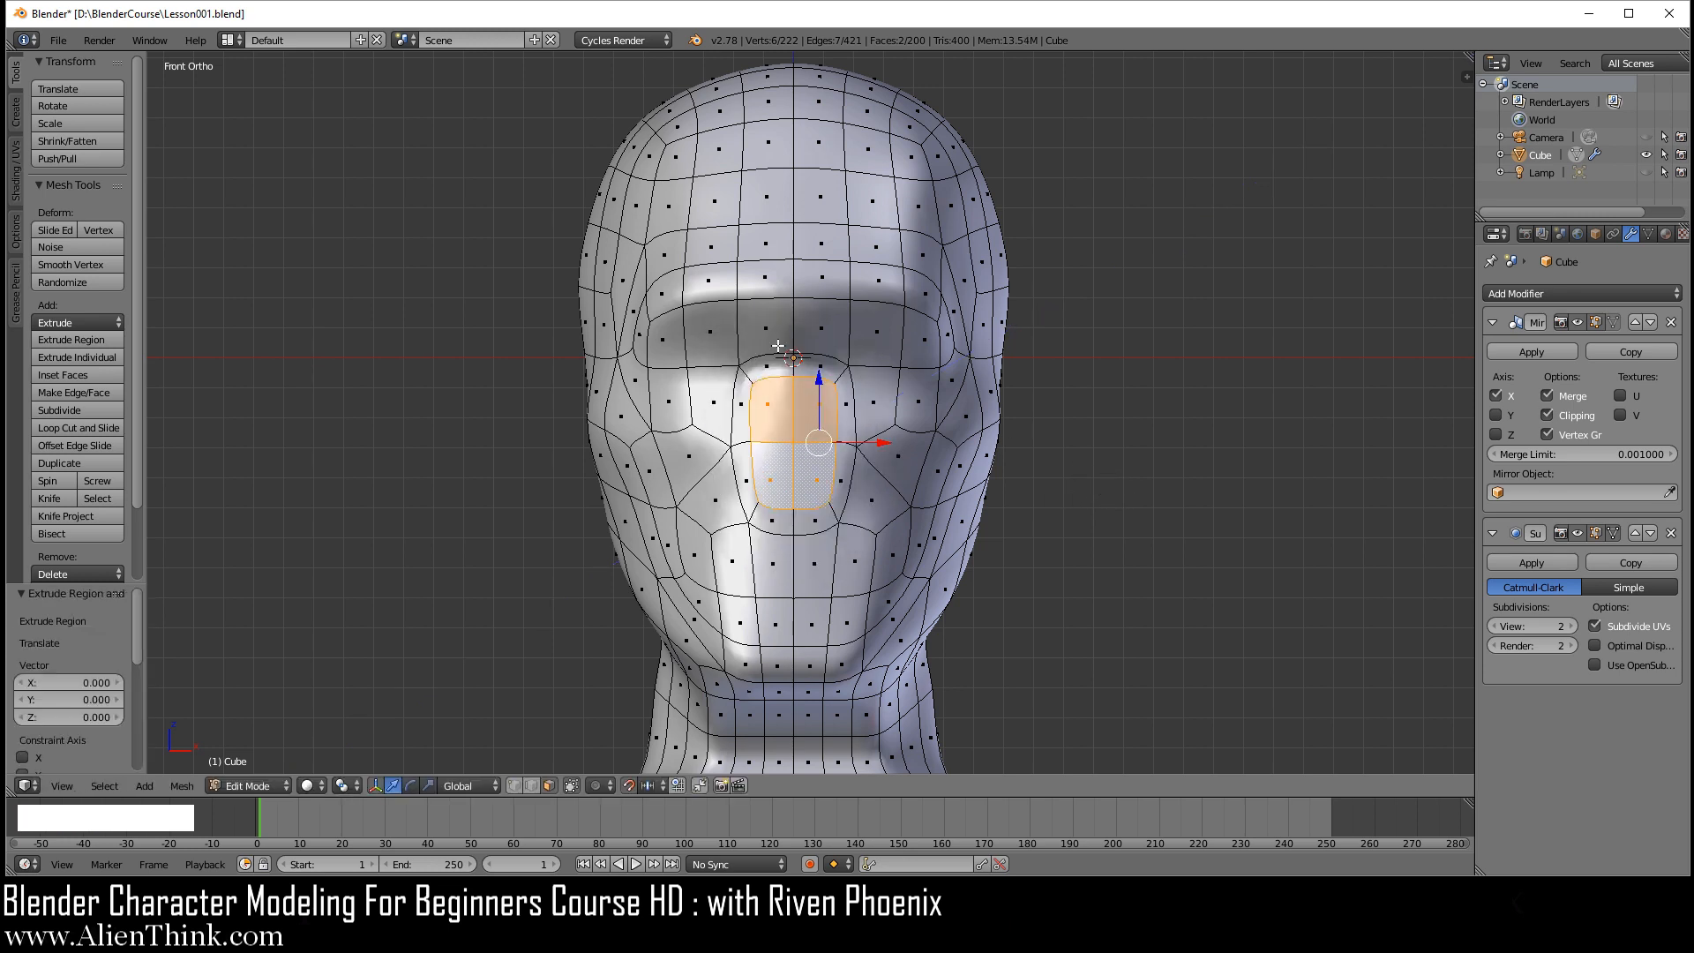
# - Rotate the edge between the narrow face beside the nose and the adjoining inner eye face clockwise, and clear the selection
pyautogui.rightClick(846, 407)
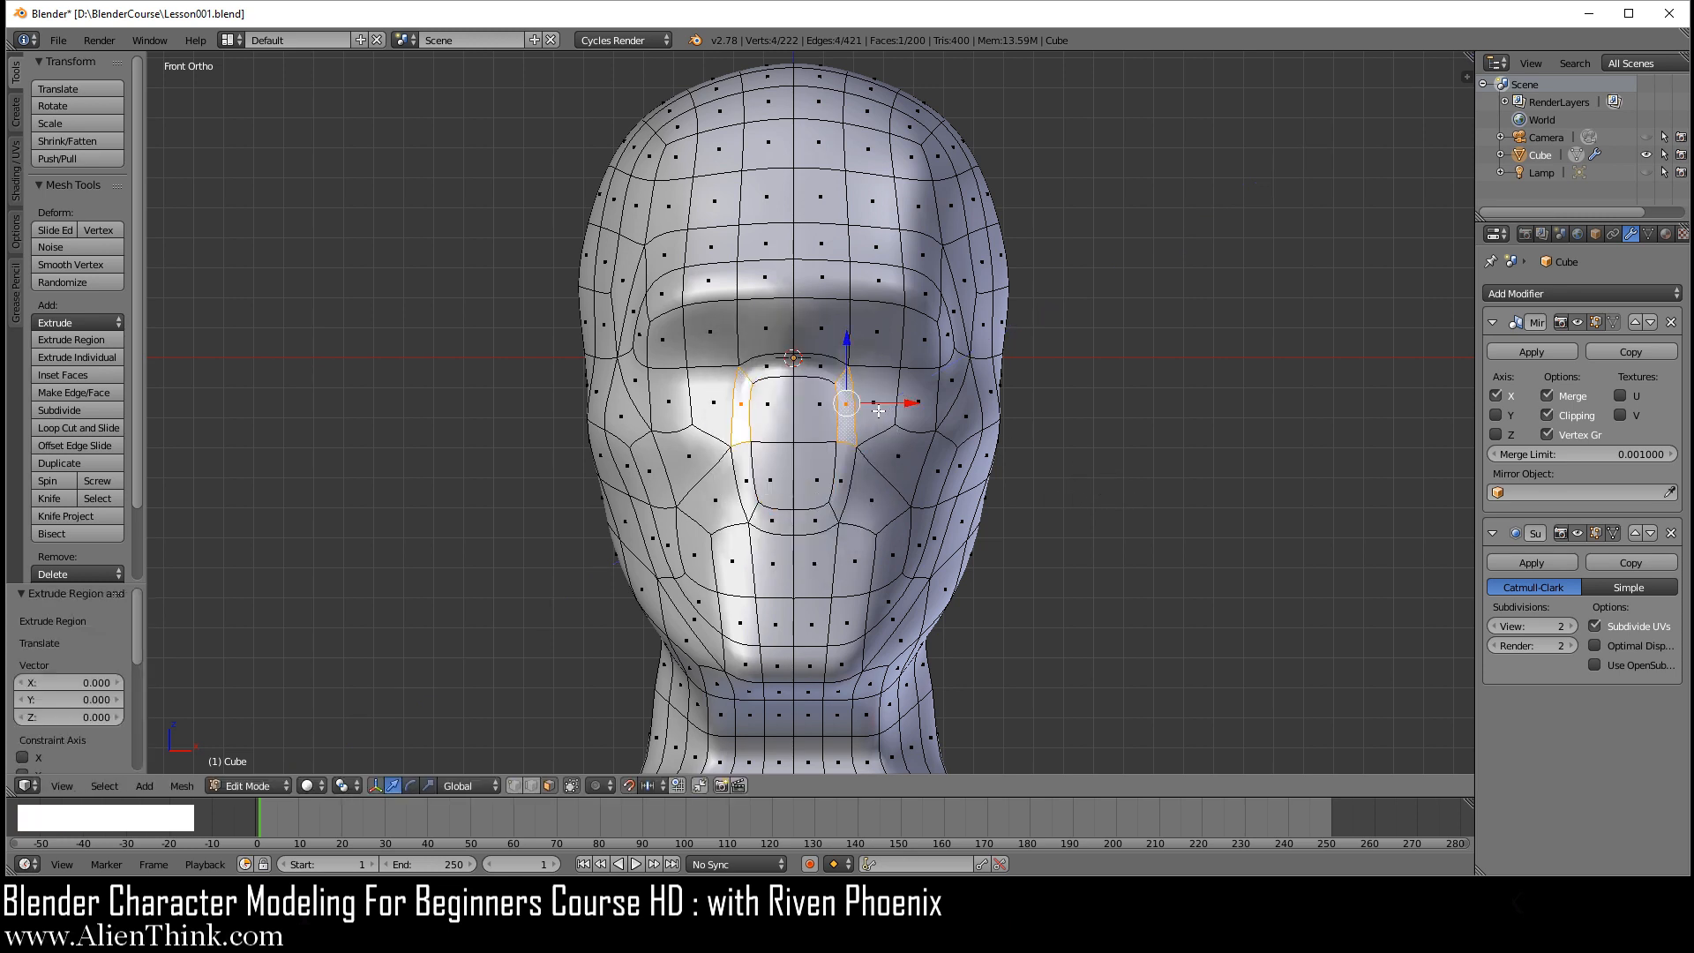
pyautogui.keyDown('shift'); pyautogui.rightClick(878, 412); pyautogui.keyUp('shift')
pyautogui.press('ctrl')
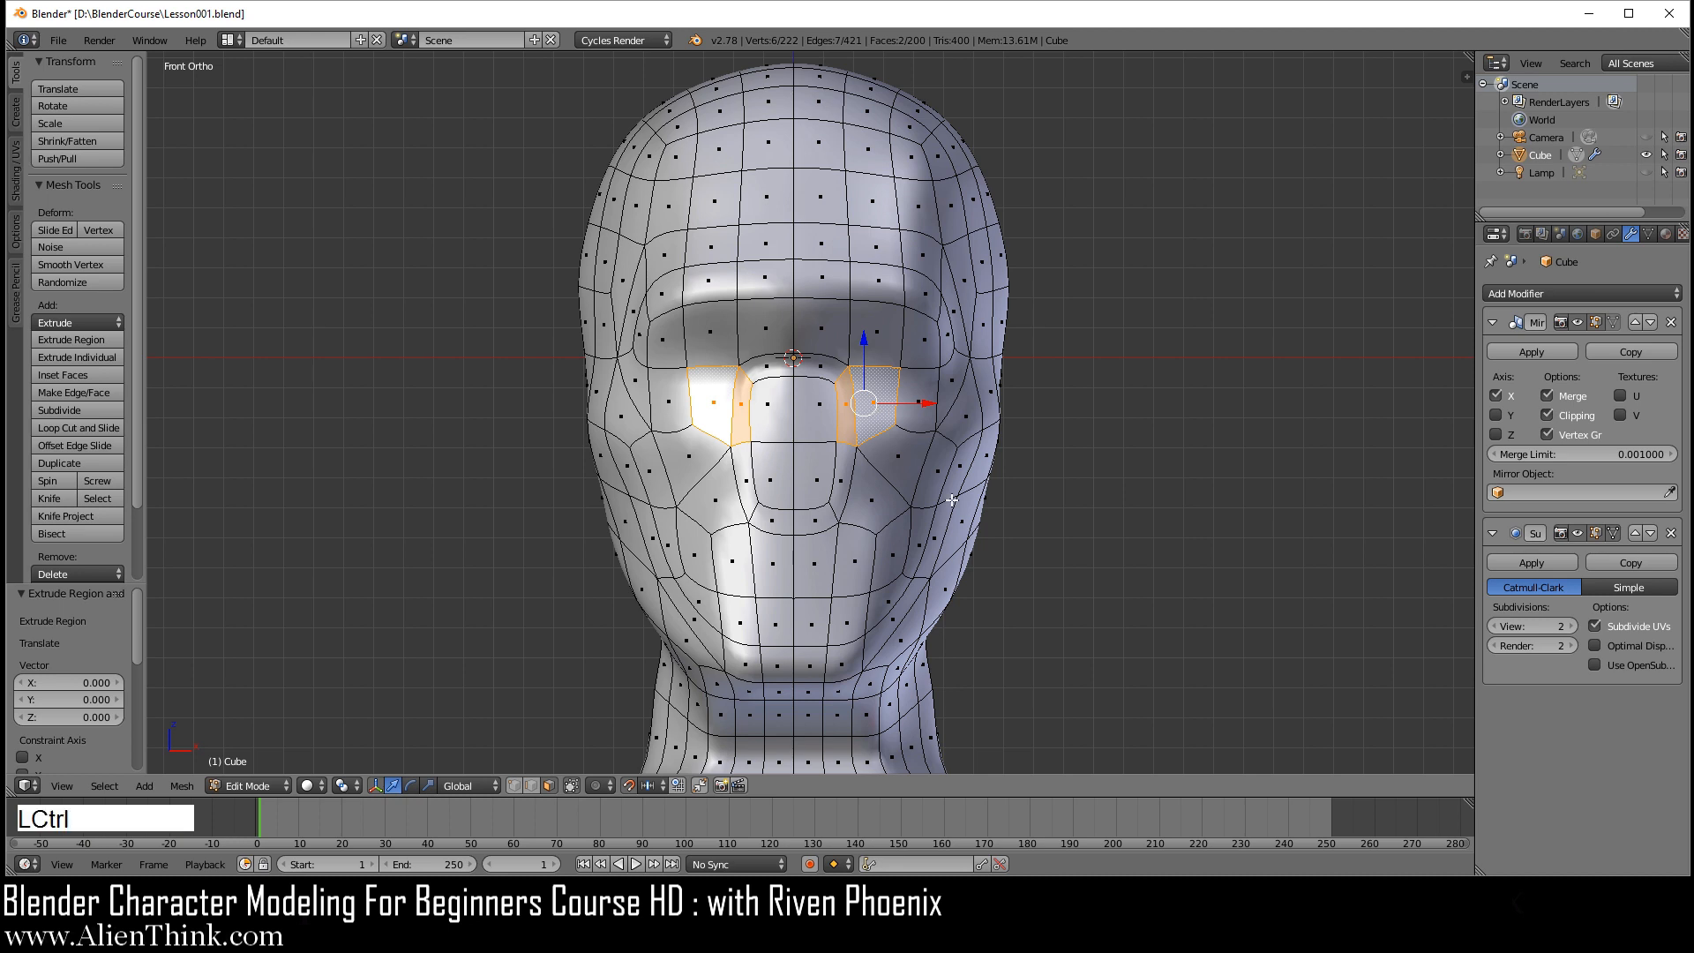
pyautogui.hotkey('ctrl', 'a')
pyautogui.hotkey('ctrl', 'a')
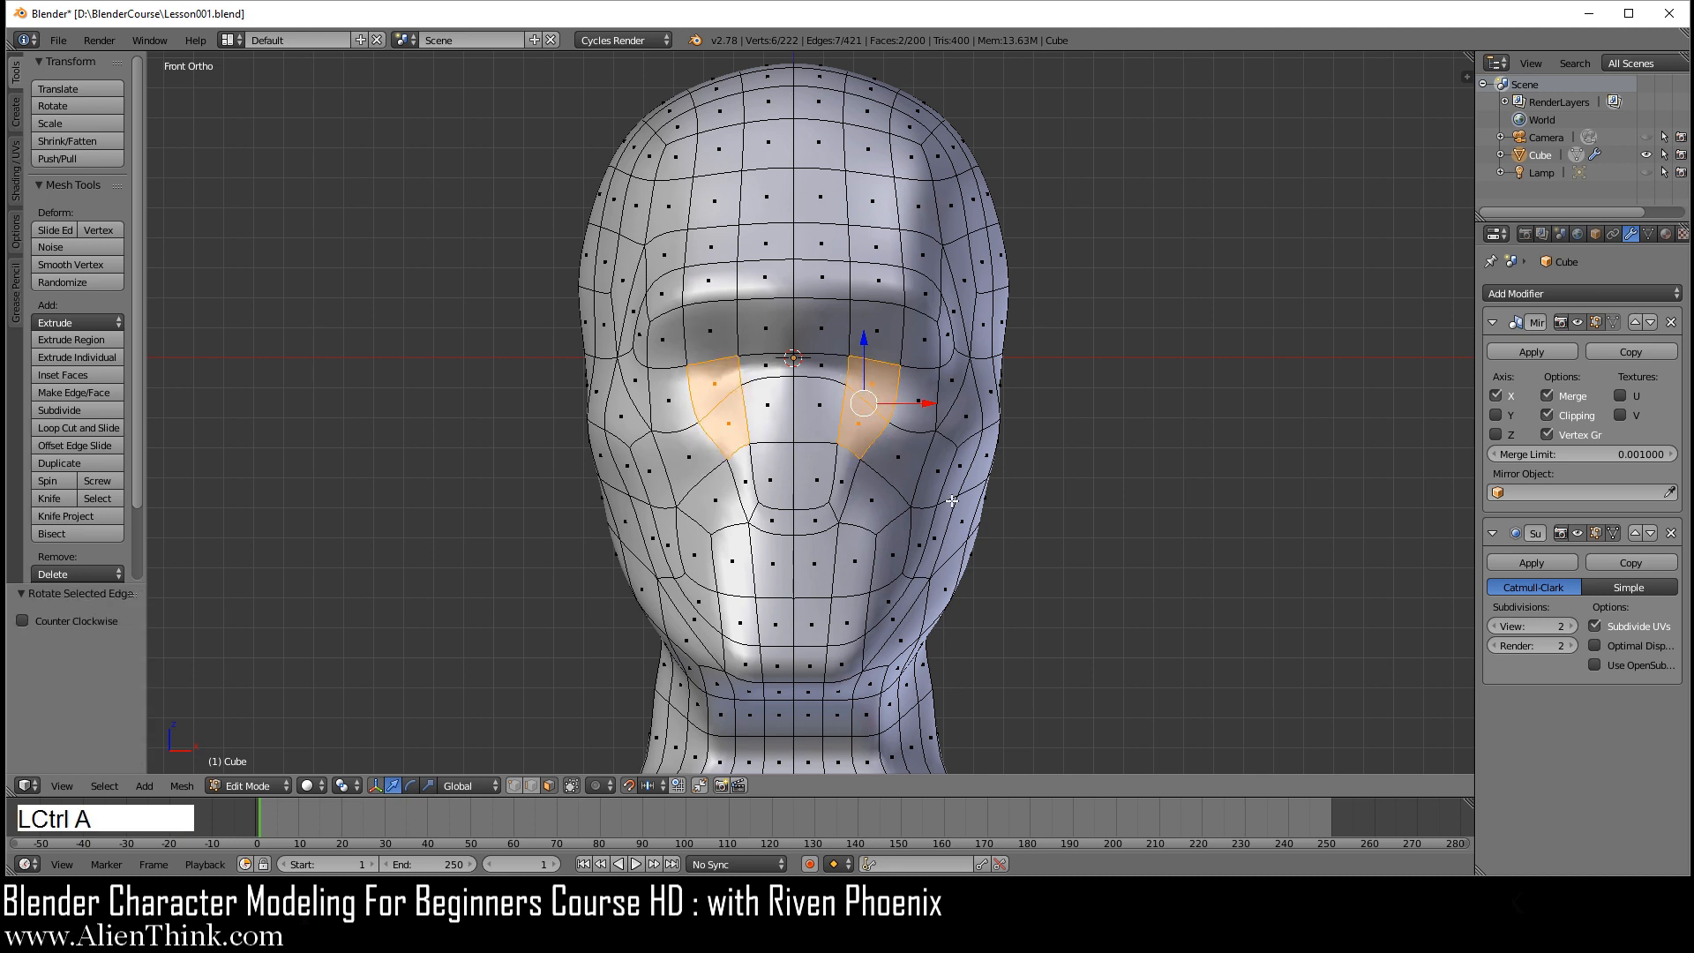
pyautogui.press('a')
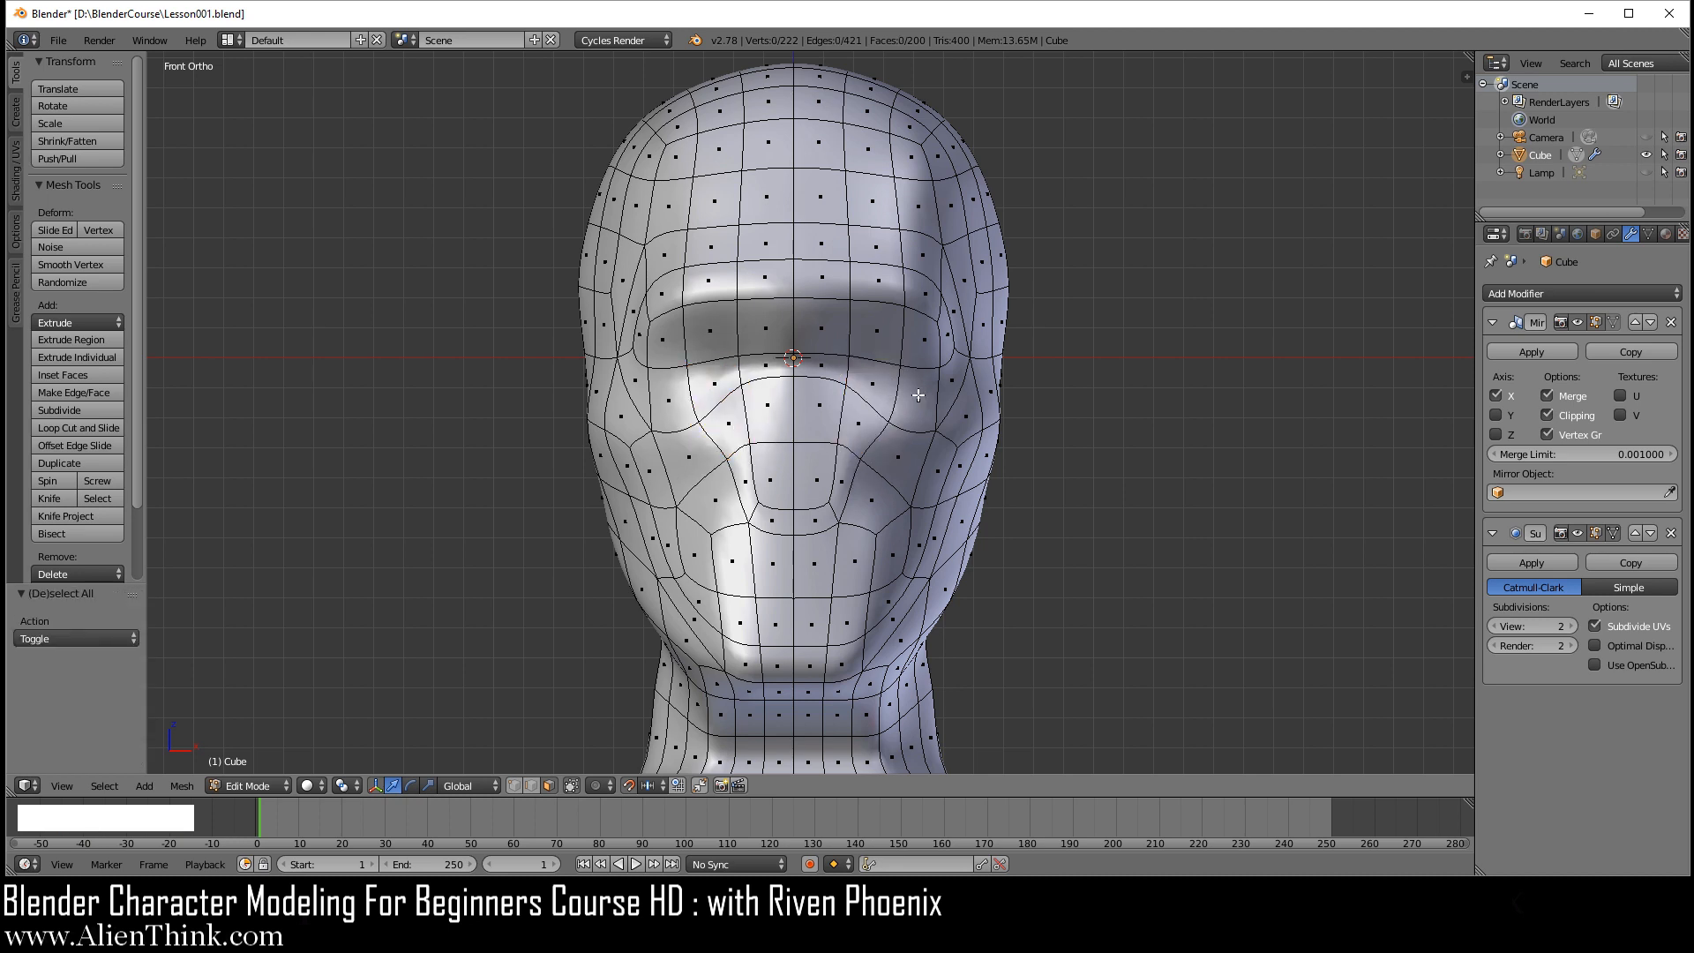
# - Preview loop cuts around the eye, nose and mouth to examine how the edge loops flow, without adding any
pyautogui.hotkey('ctrl', 'r')
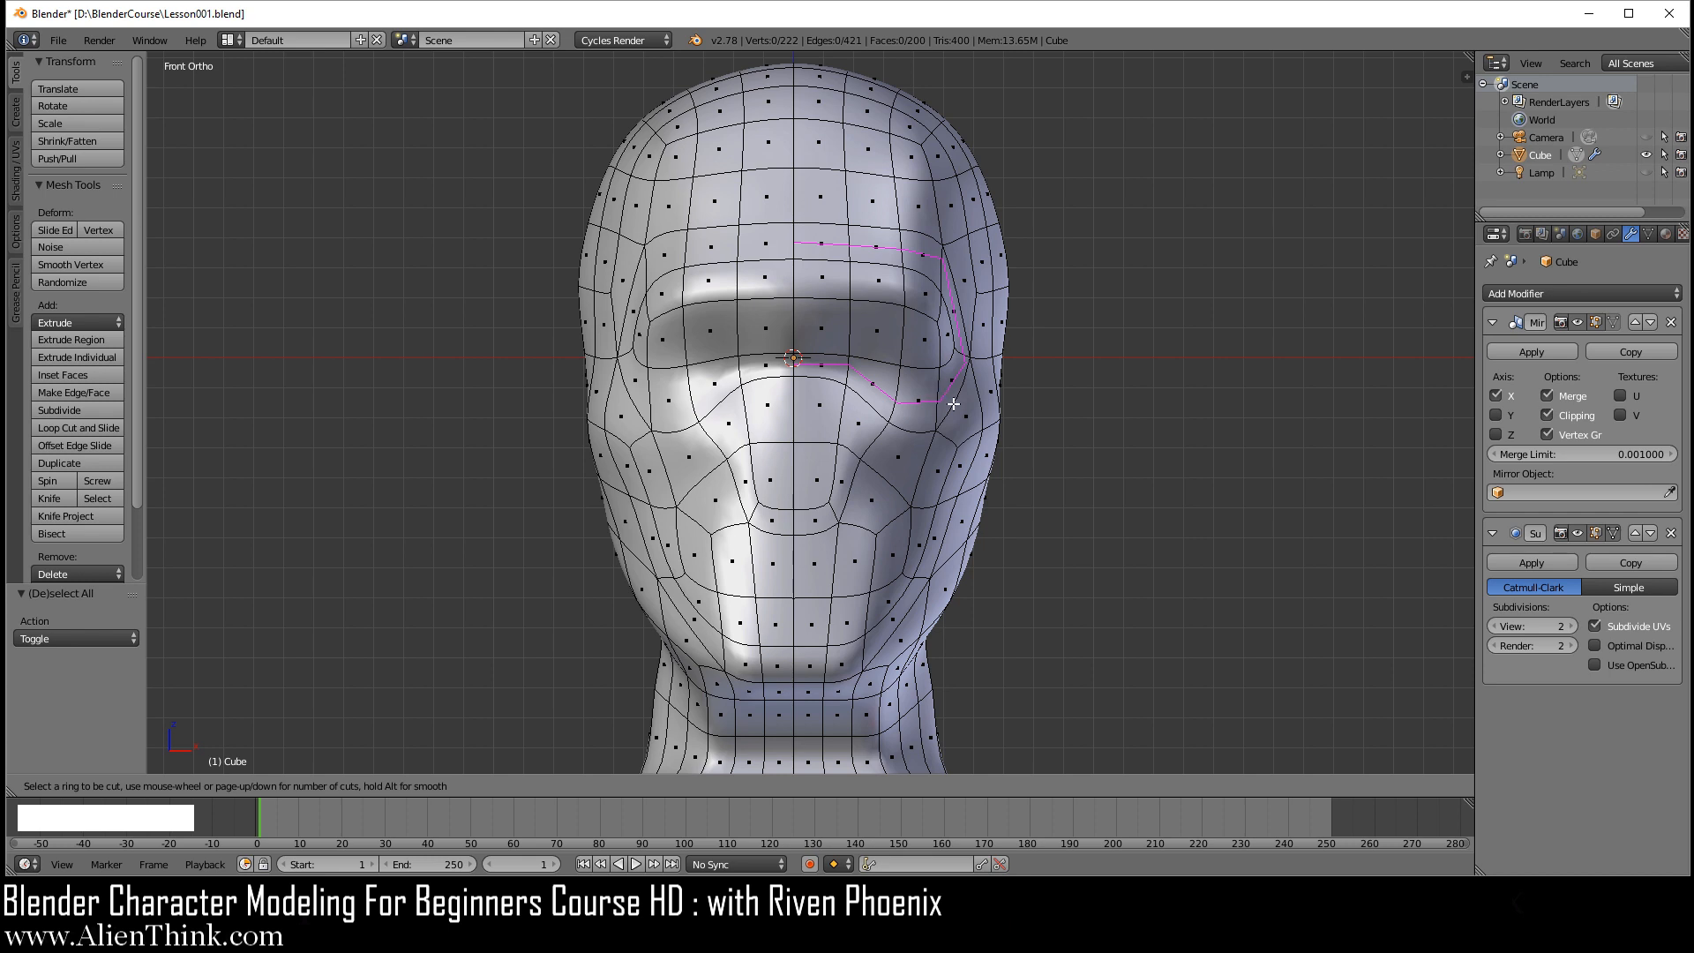
pyautogui.rightClick(1051, 398)
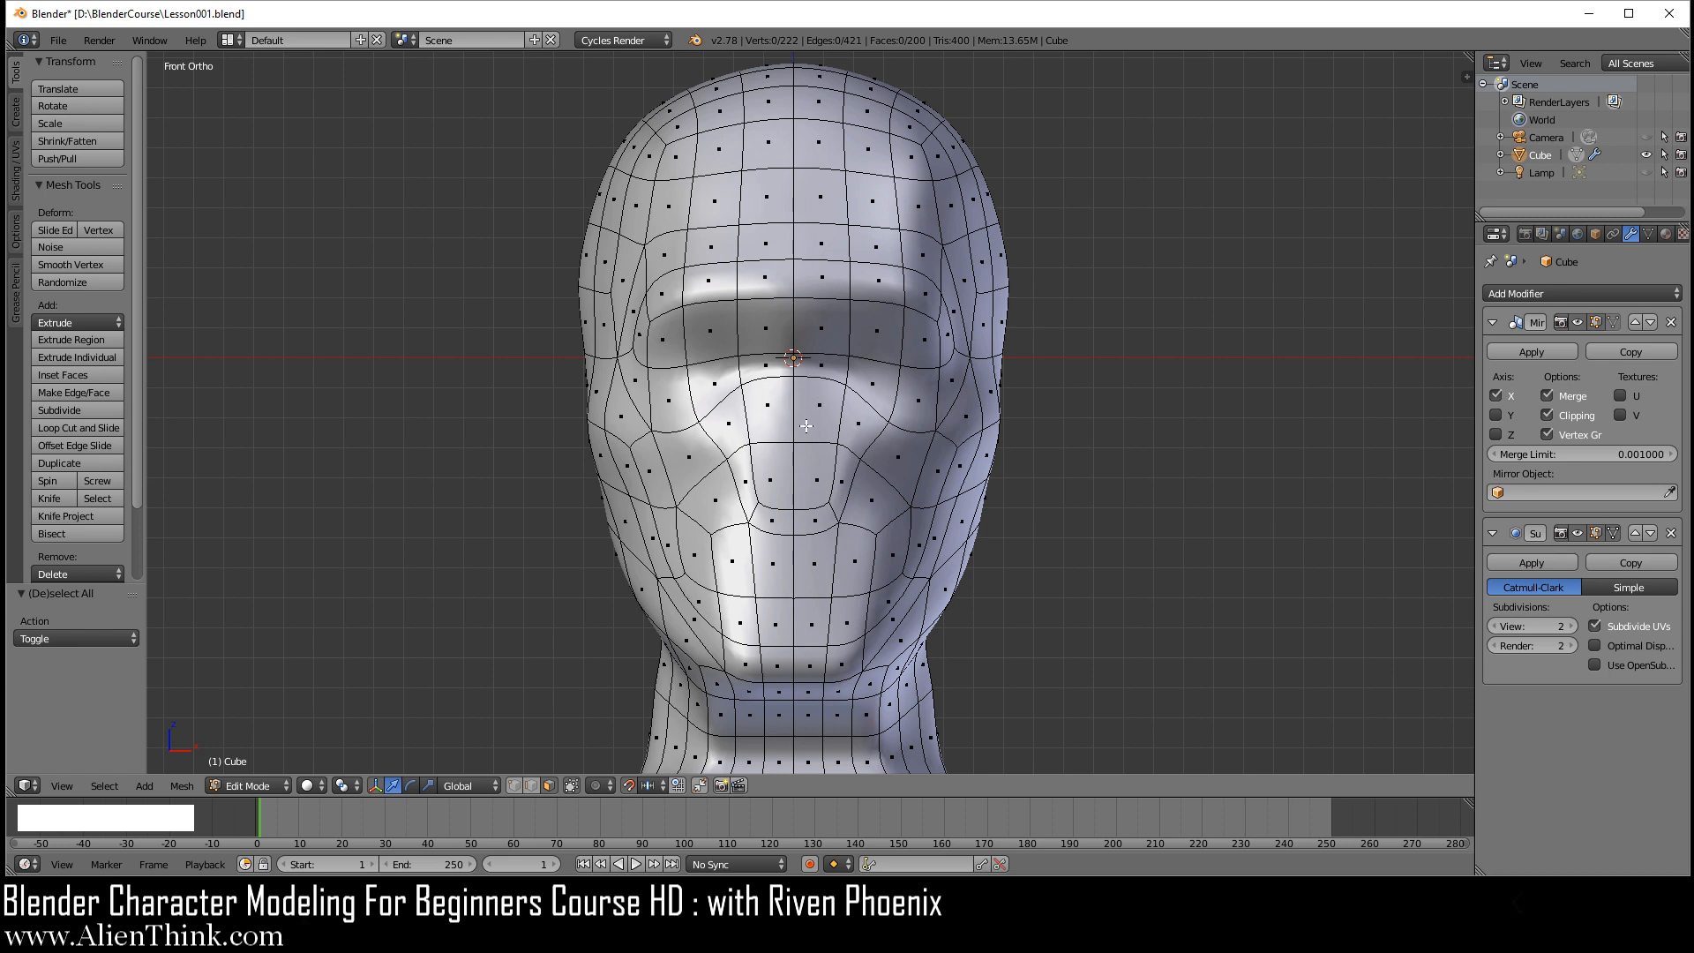
pyautogui.press('ctrl')
pyautogui.hotkey('ctrl', 'r')
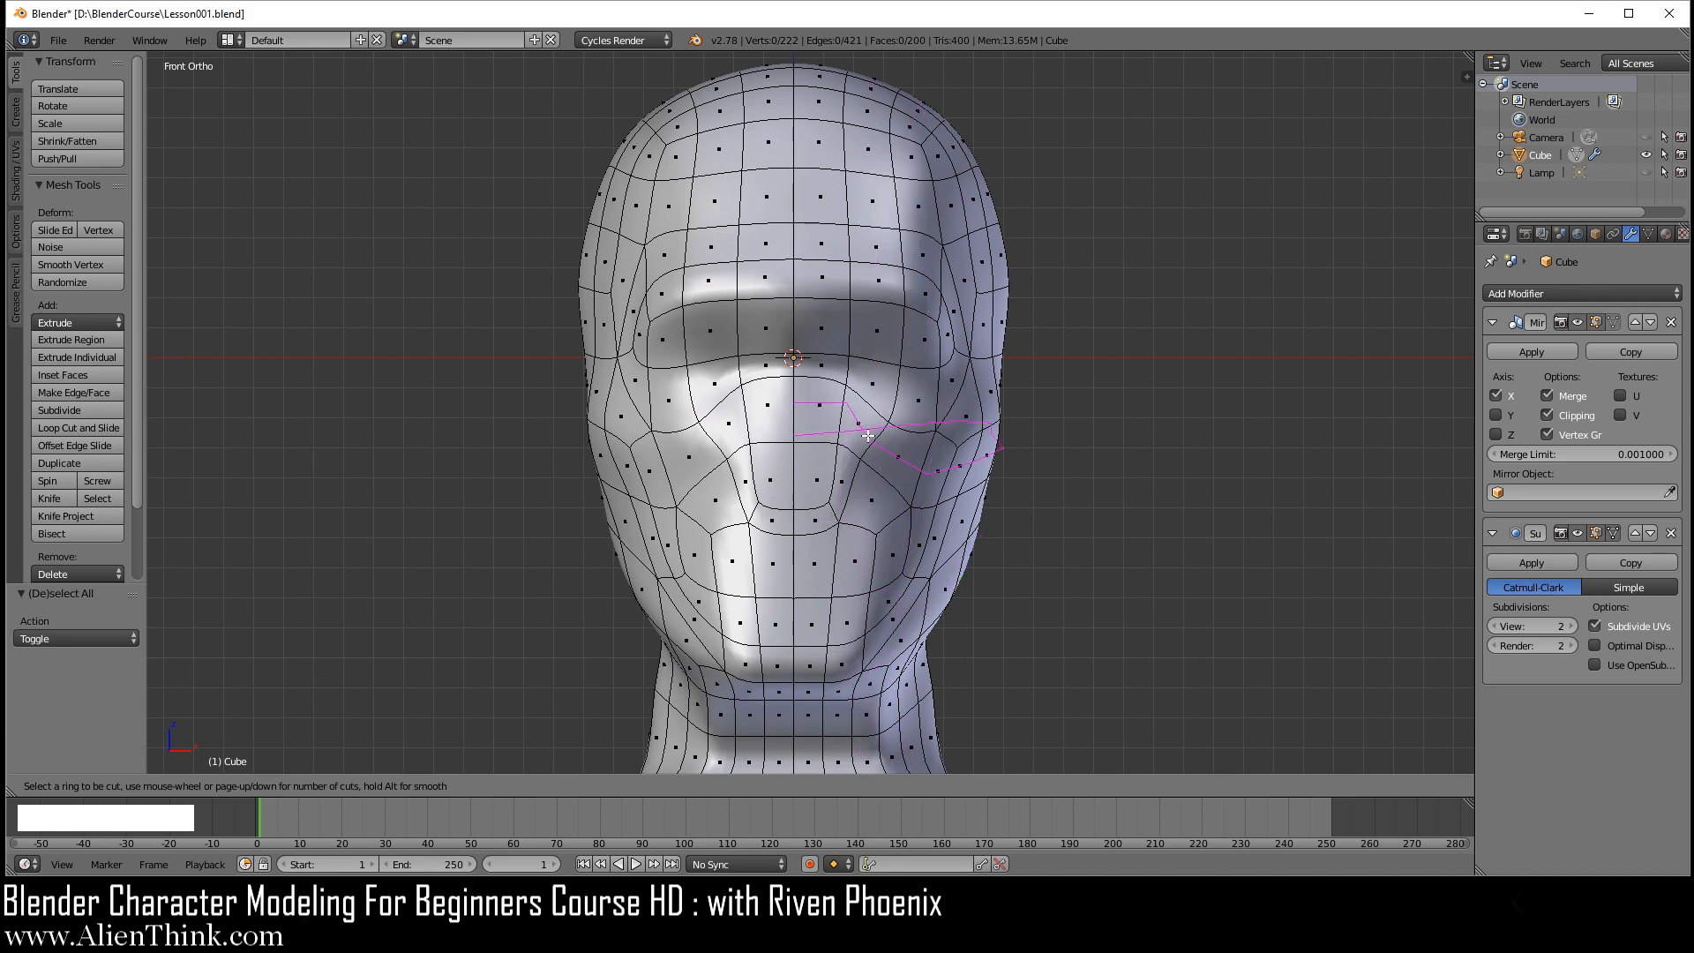
pyautogui.rightClick(1044, 405)
pyautogui.moveTo(1043, 405); pyautogui.dragTo(857, 532, button='middle')
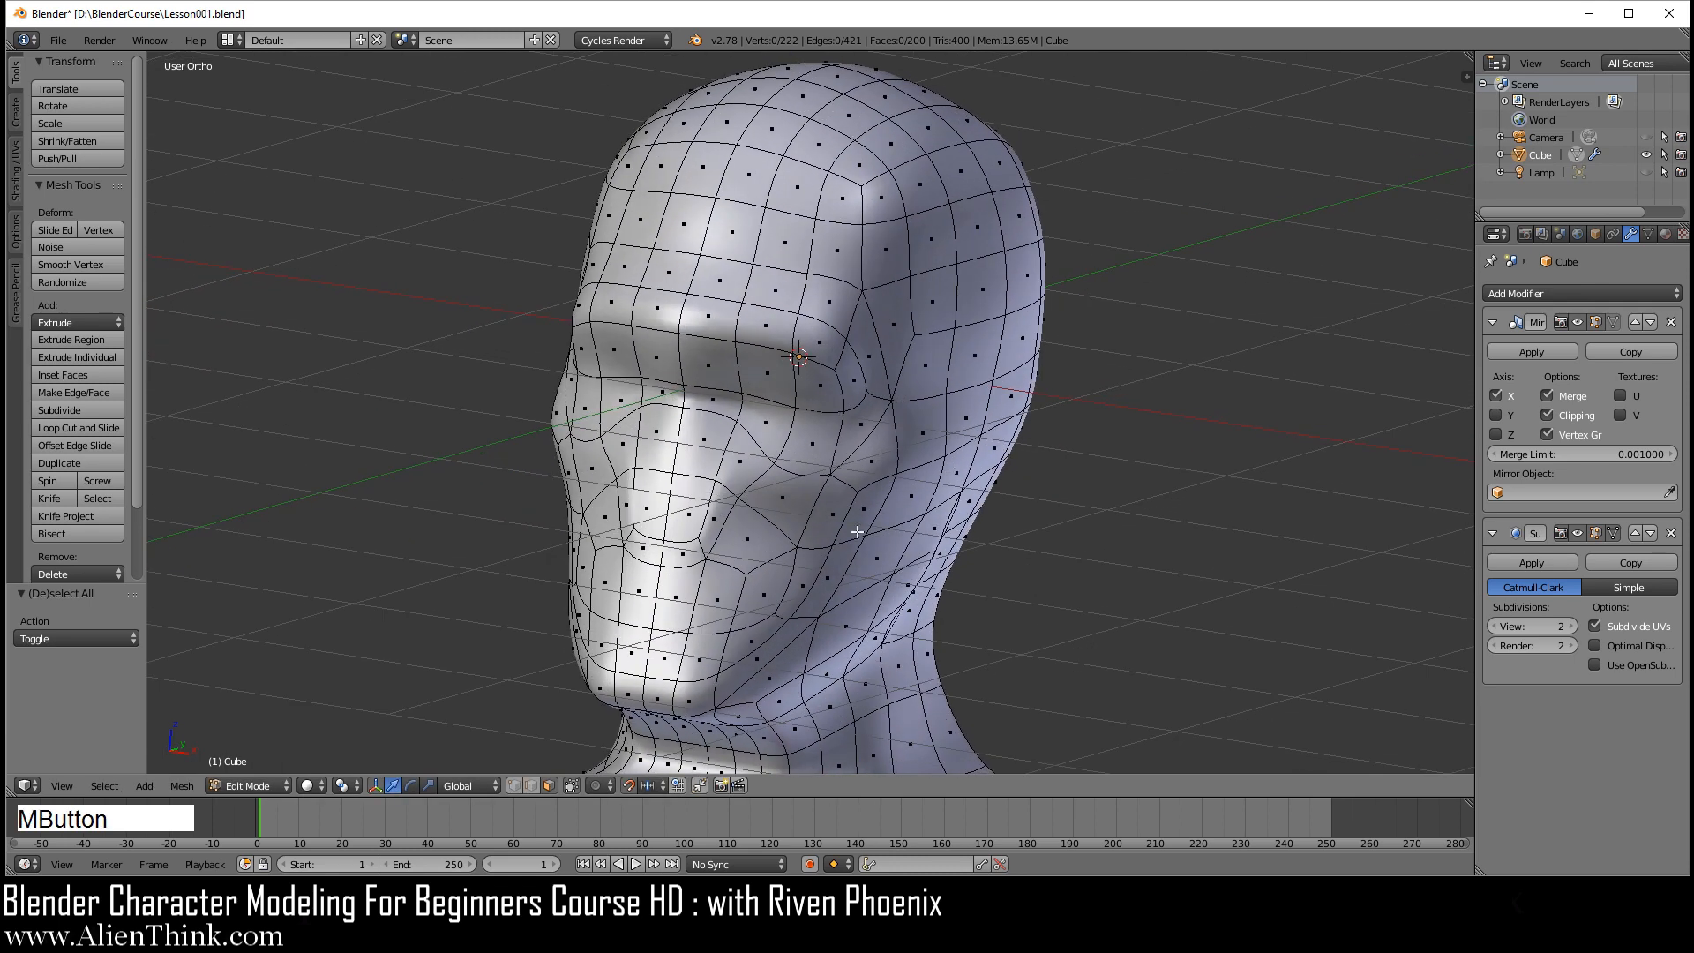
pyautogui.hotkey('ctrl', 'r')
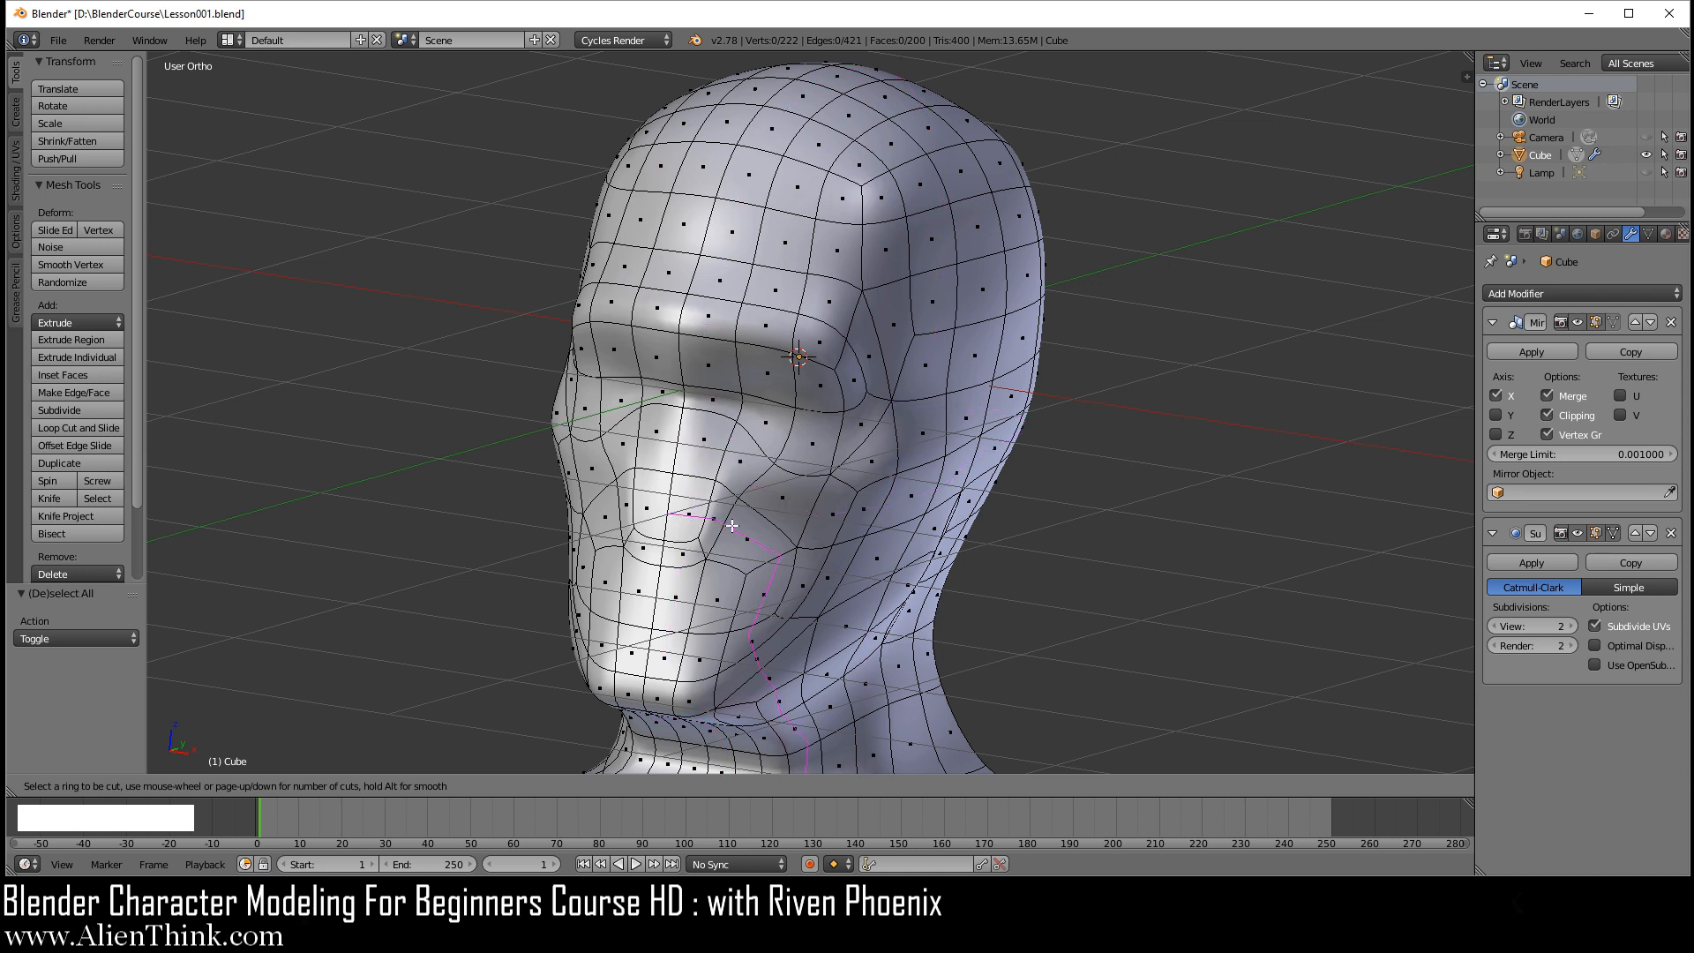
pyautogui.rightClick(1227, 499)
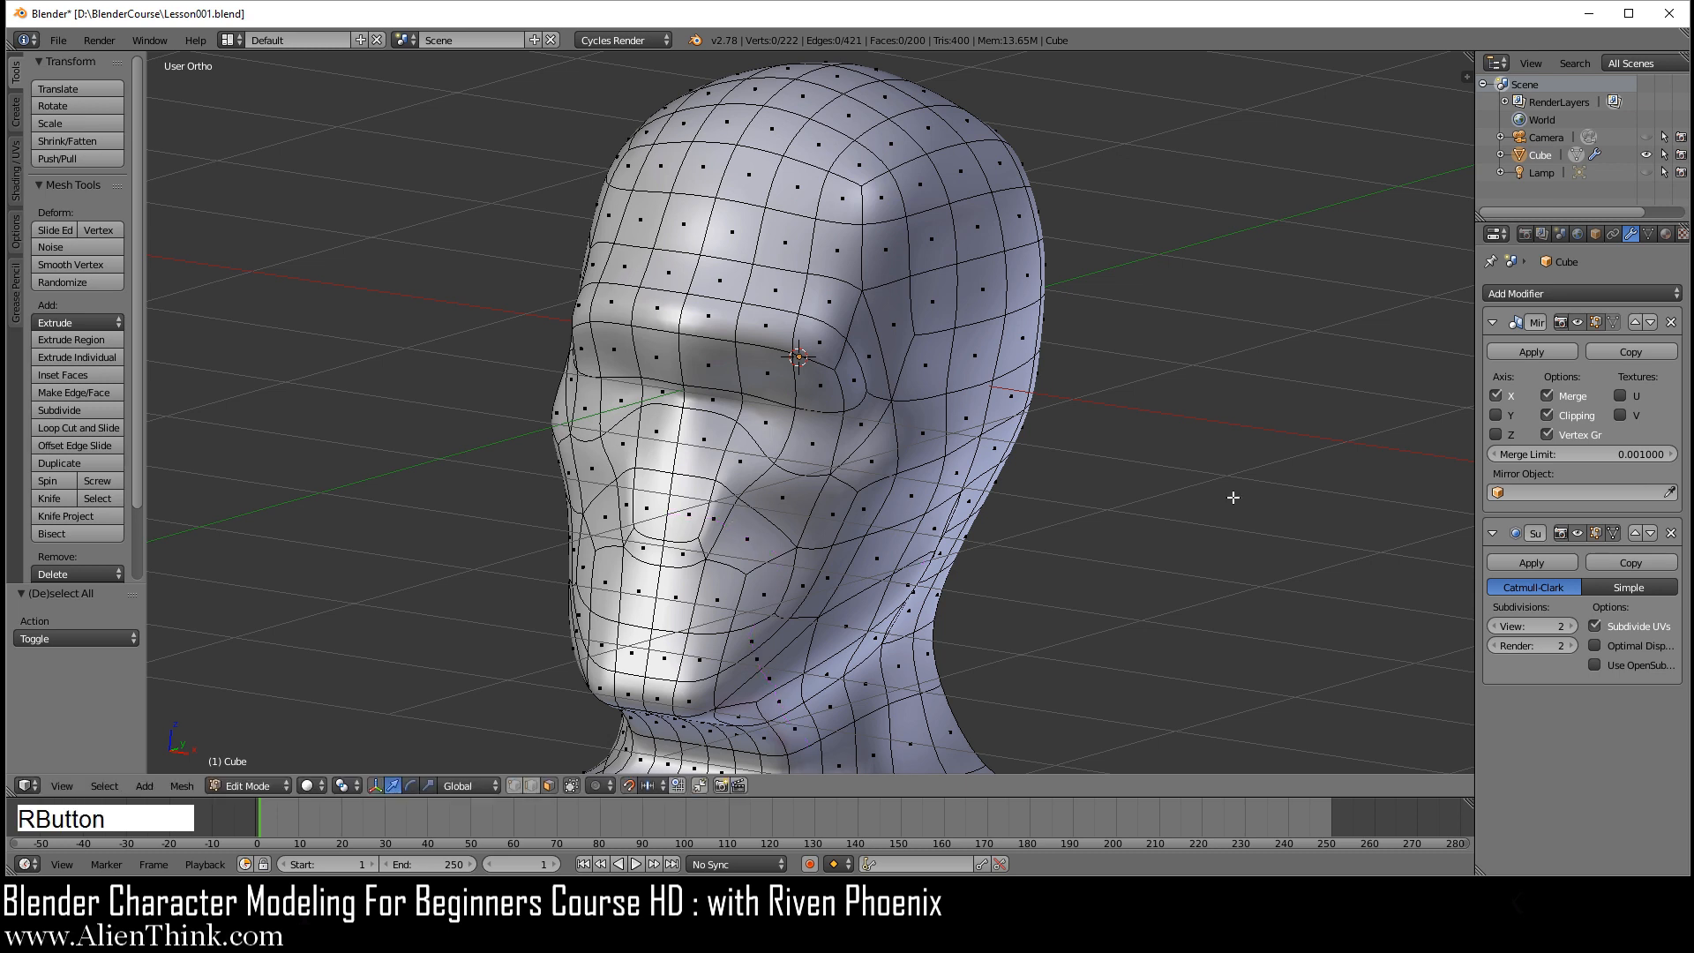
# - In front view, rotate the edge between the two faces below the mouth corner clockwise, and preview the loop cuts around the mouth without adding any
pyautogui.press('KP_1')
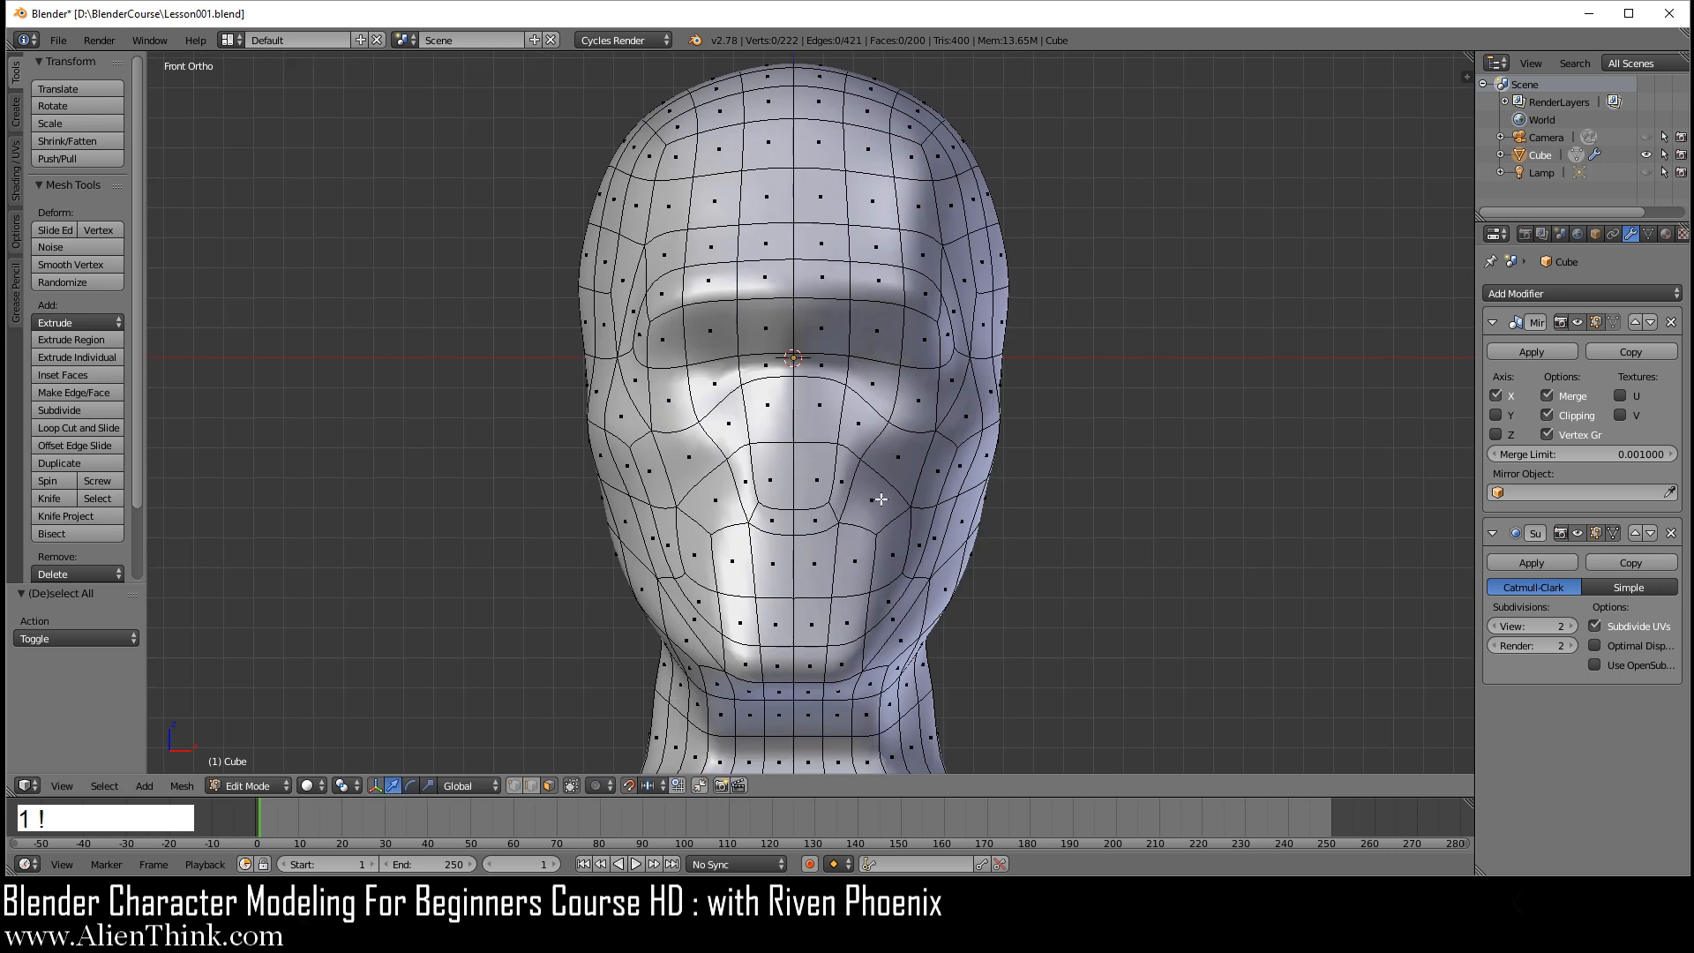
pyautogui.rightClick(881, 606)
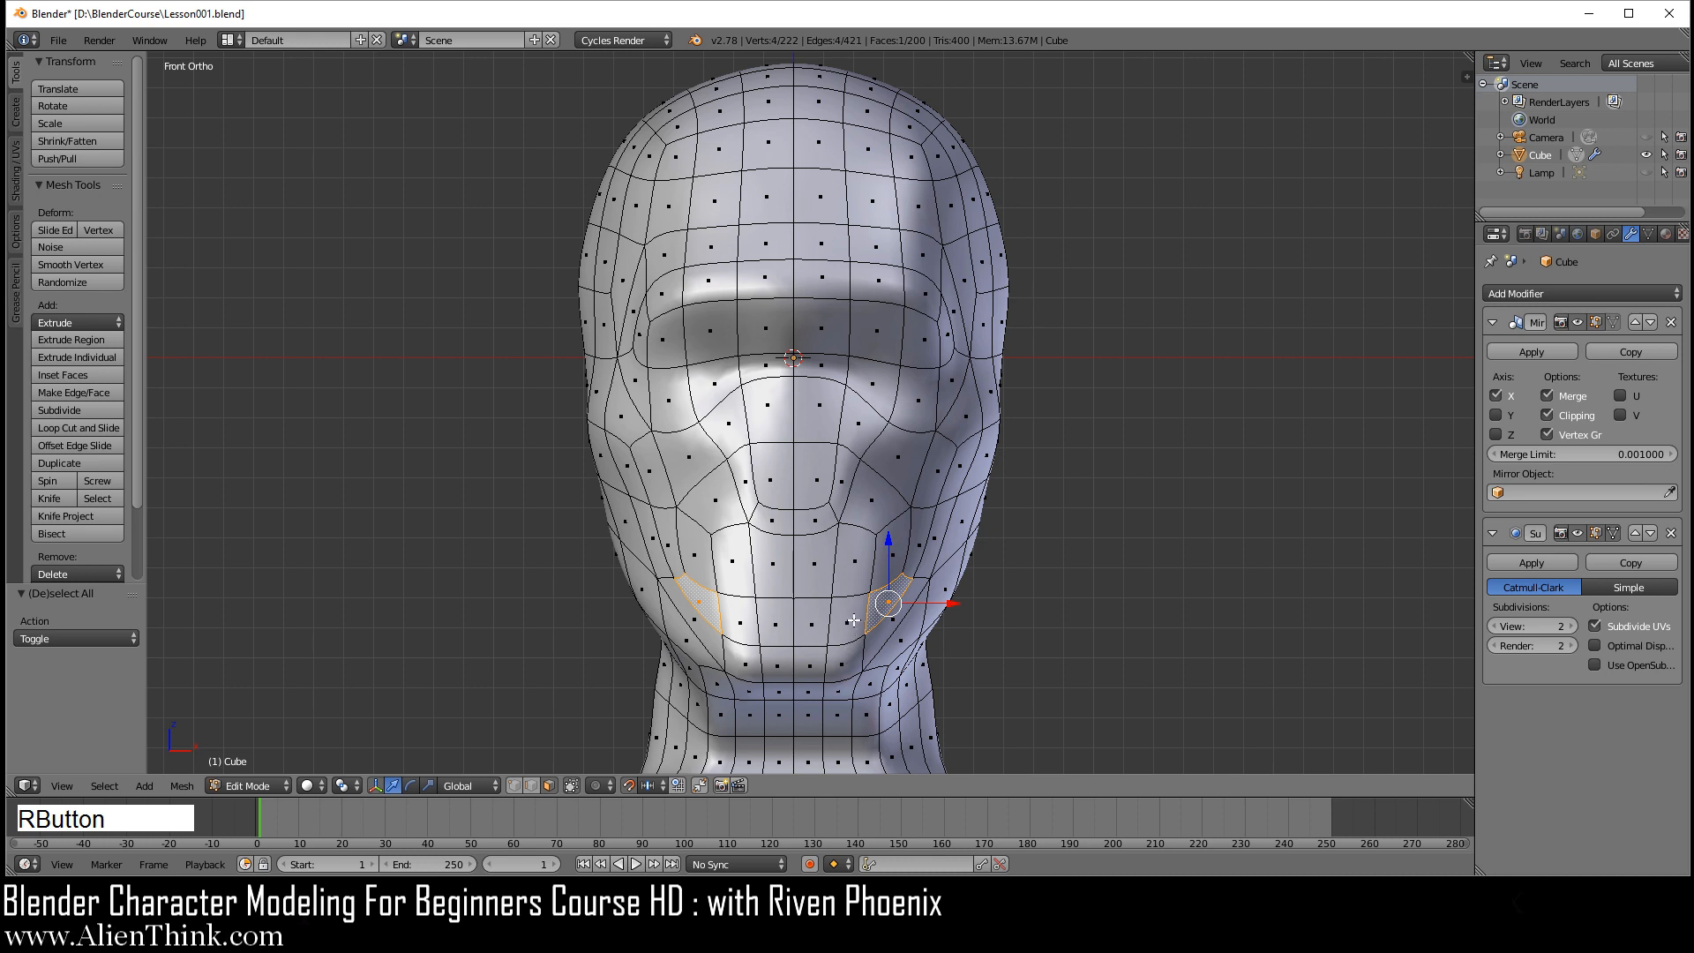
pyautogui.keyDown('shift'); pyautogui.rightClick(852, 622); pyautogui.keyUp('shift')
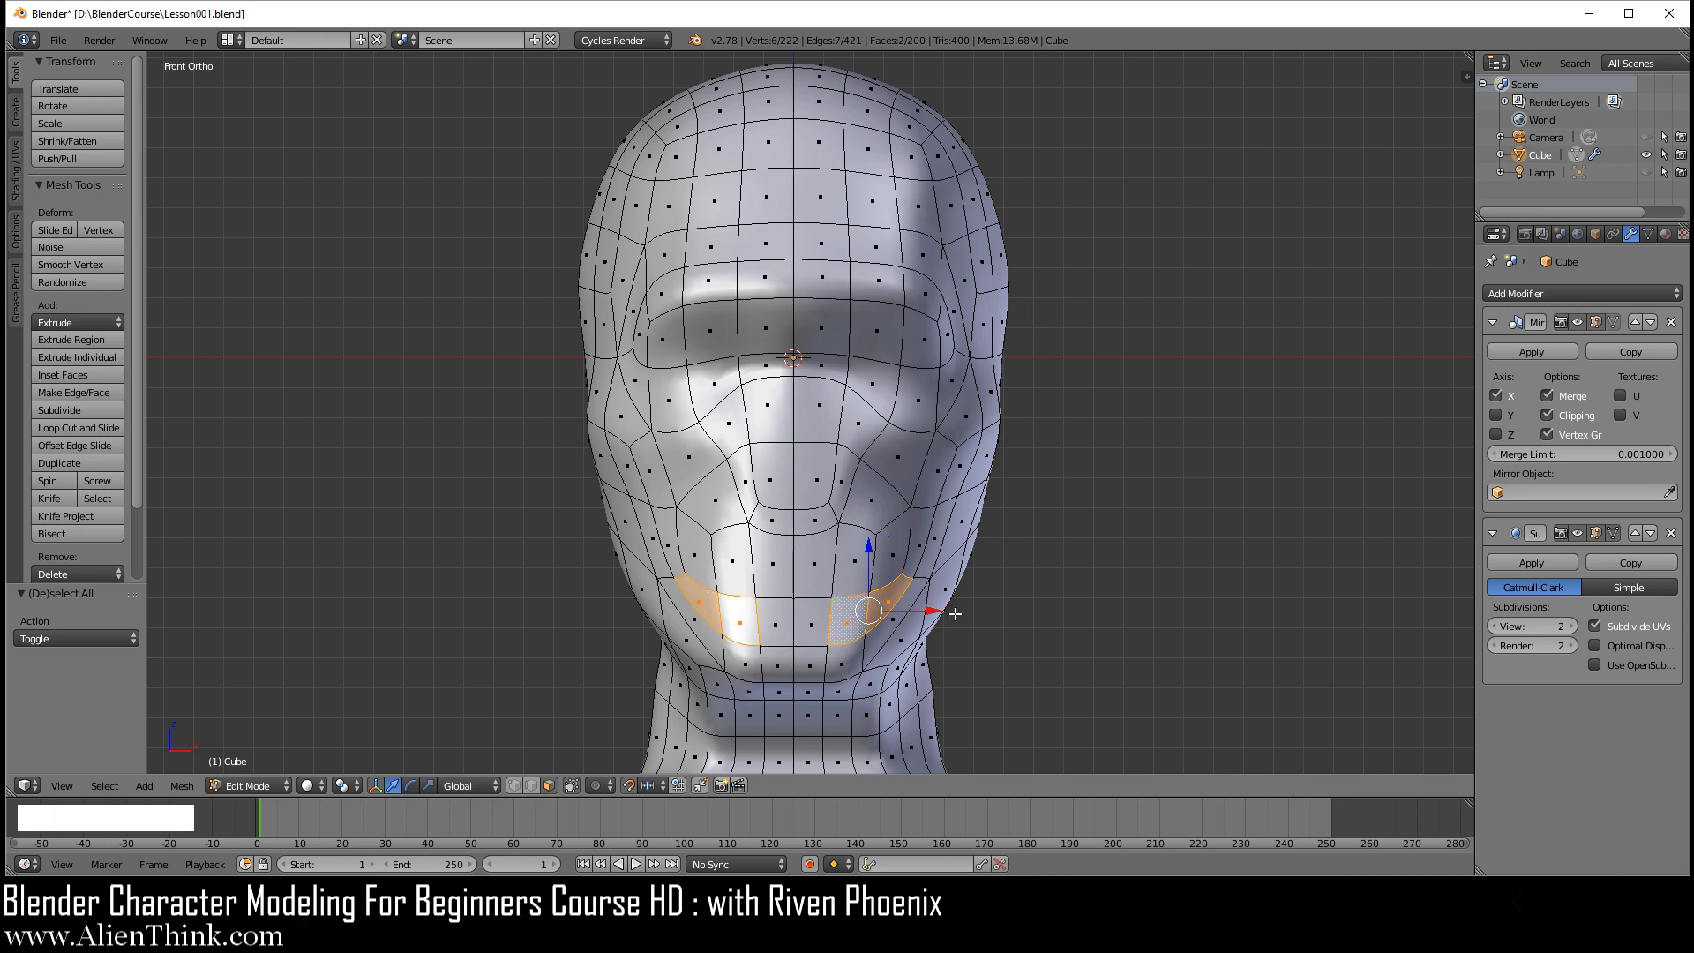
pyautogui.hotkey('ctrl', 'a')
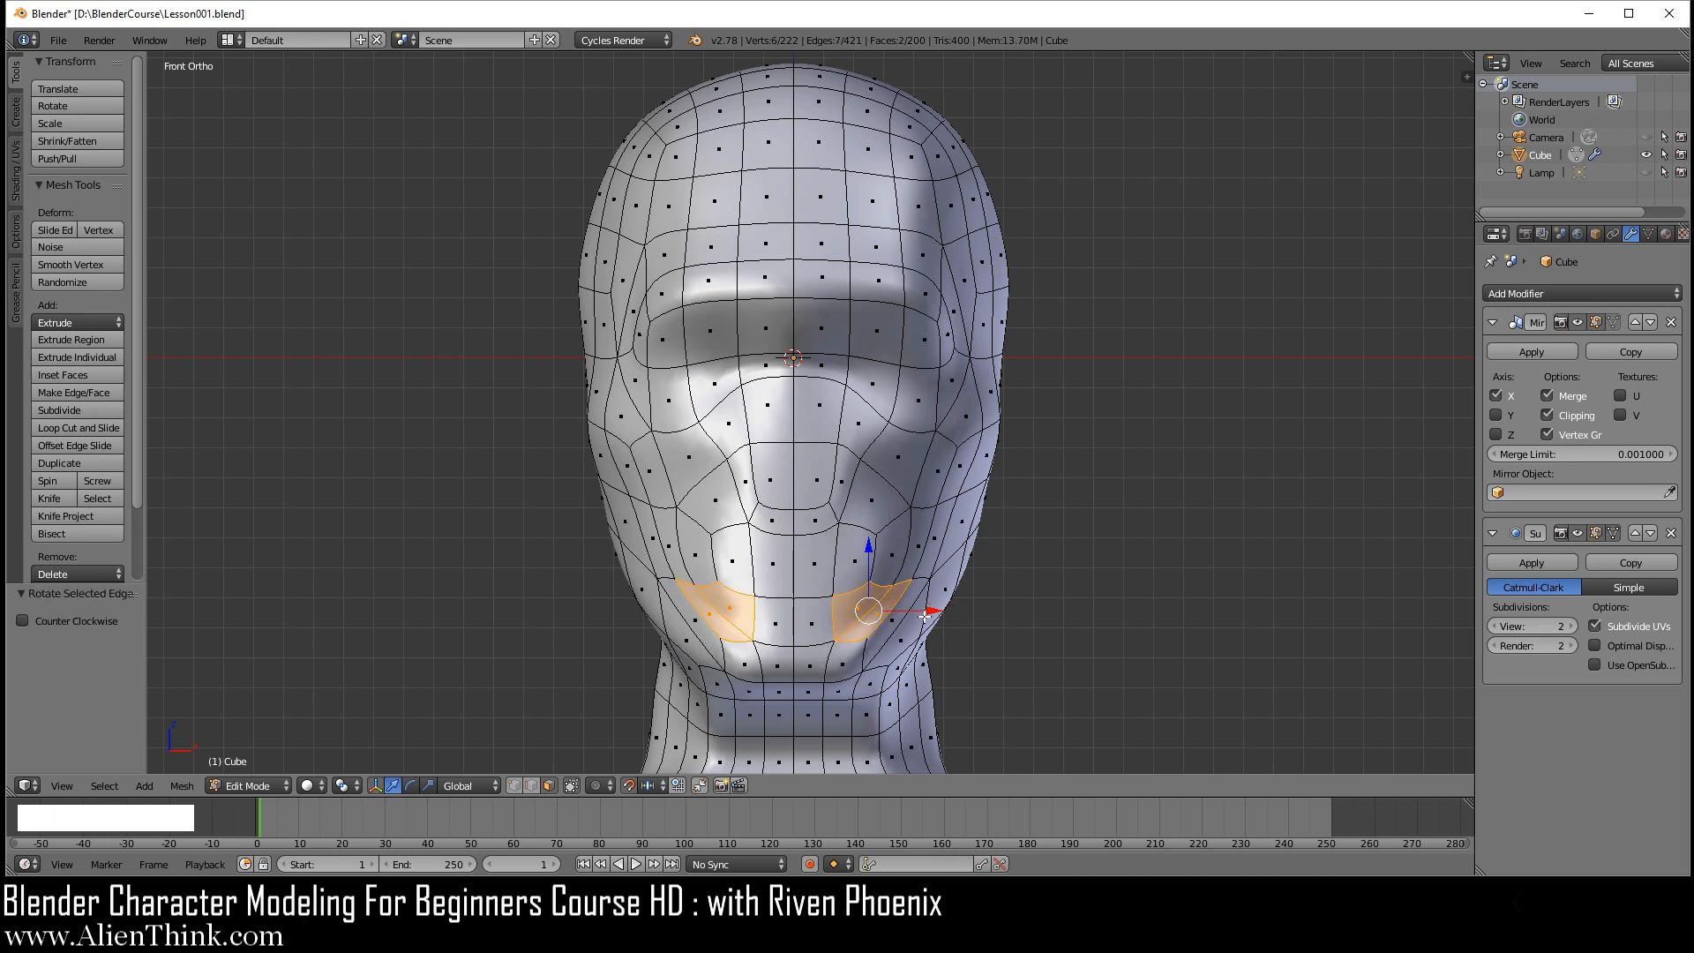
pyautogui.press('a')
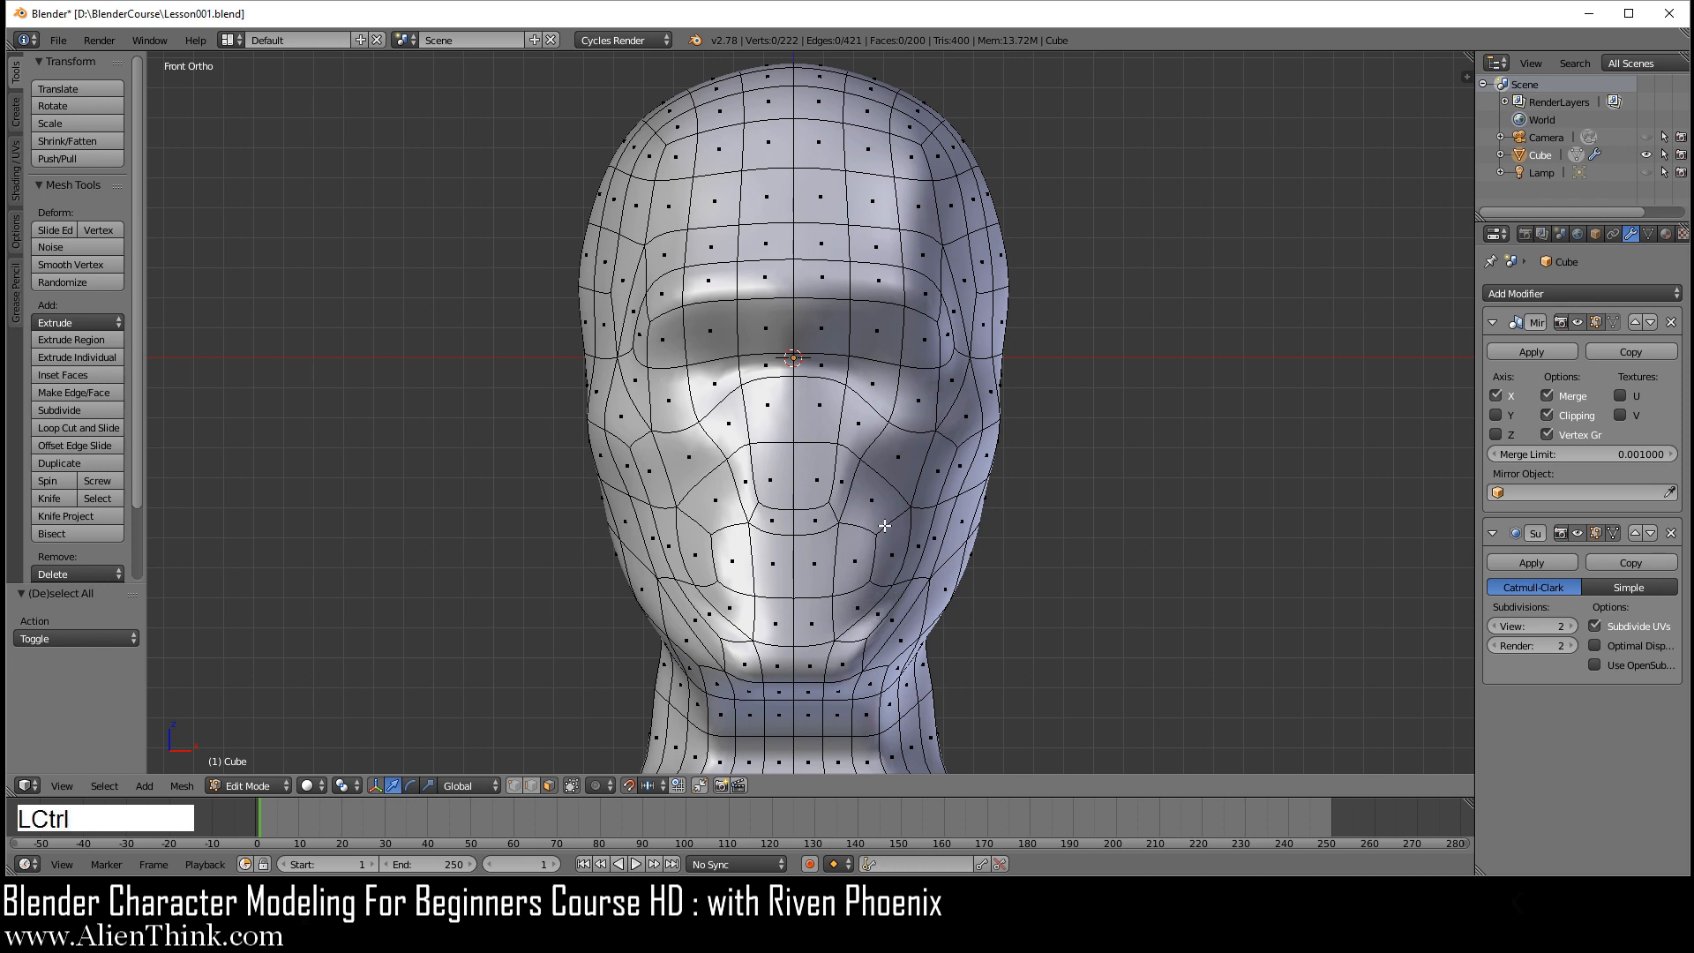
pyautogui.hotkey('ctrl', 'r')
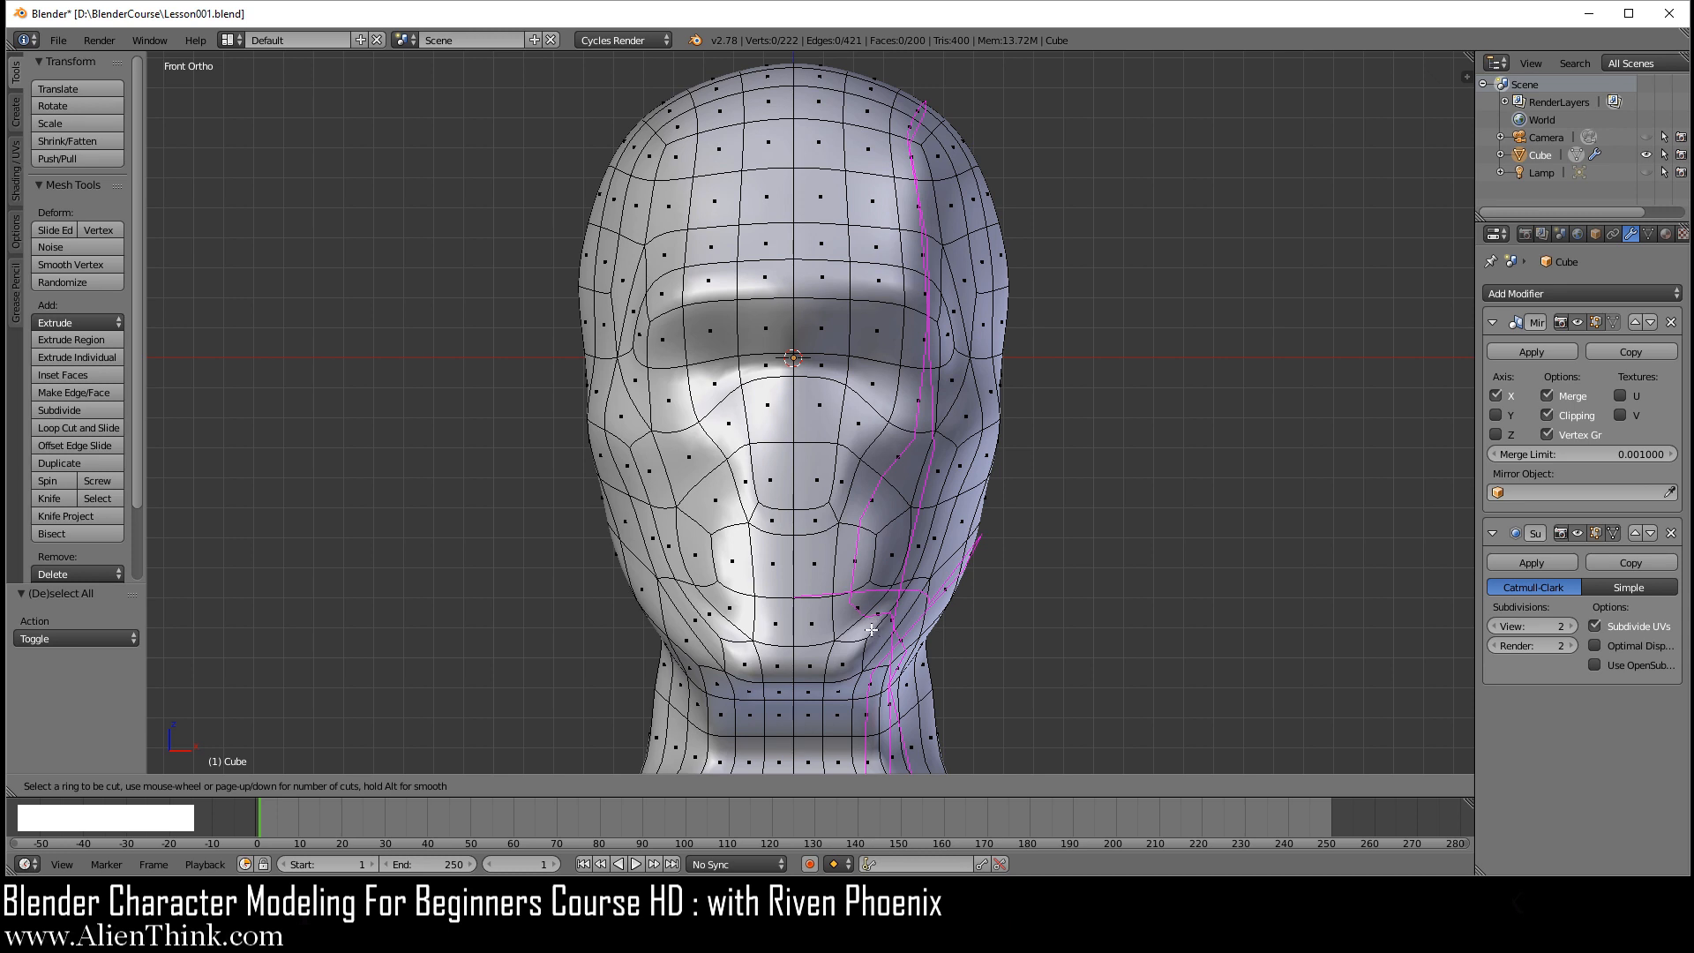
pyautogui.rightClick(1047, 492)
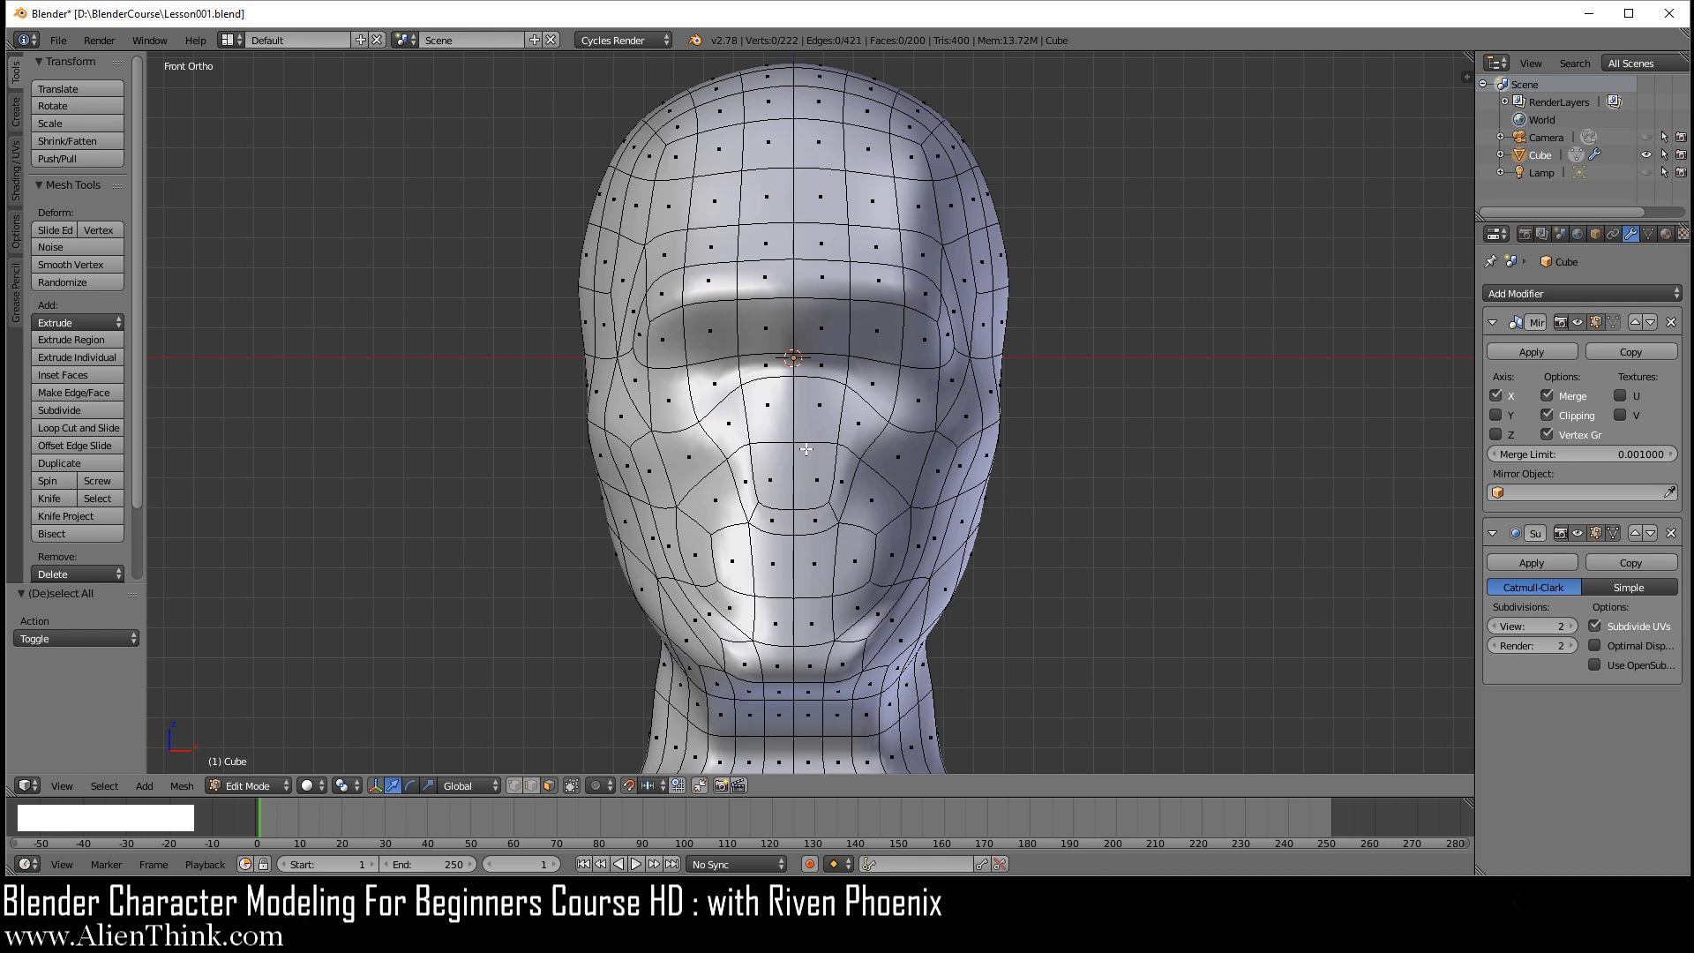
# - In vertex selection, move the inner eye vertex and the vertex just below it beside the nose bridge -0.1 along X each
pyautogui.click(514, 785)
pyautogui.scroll(2, 1003, 455)
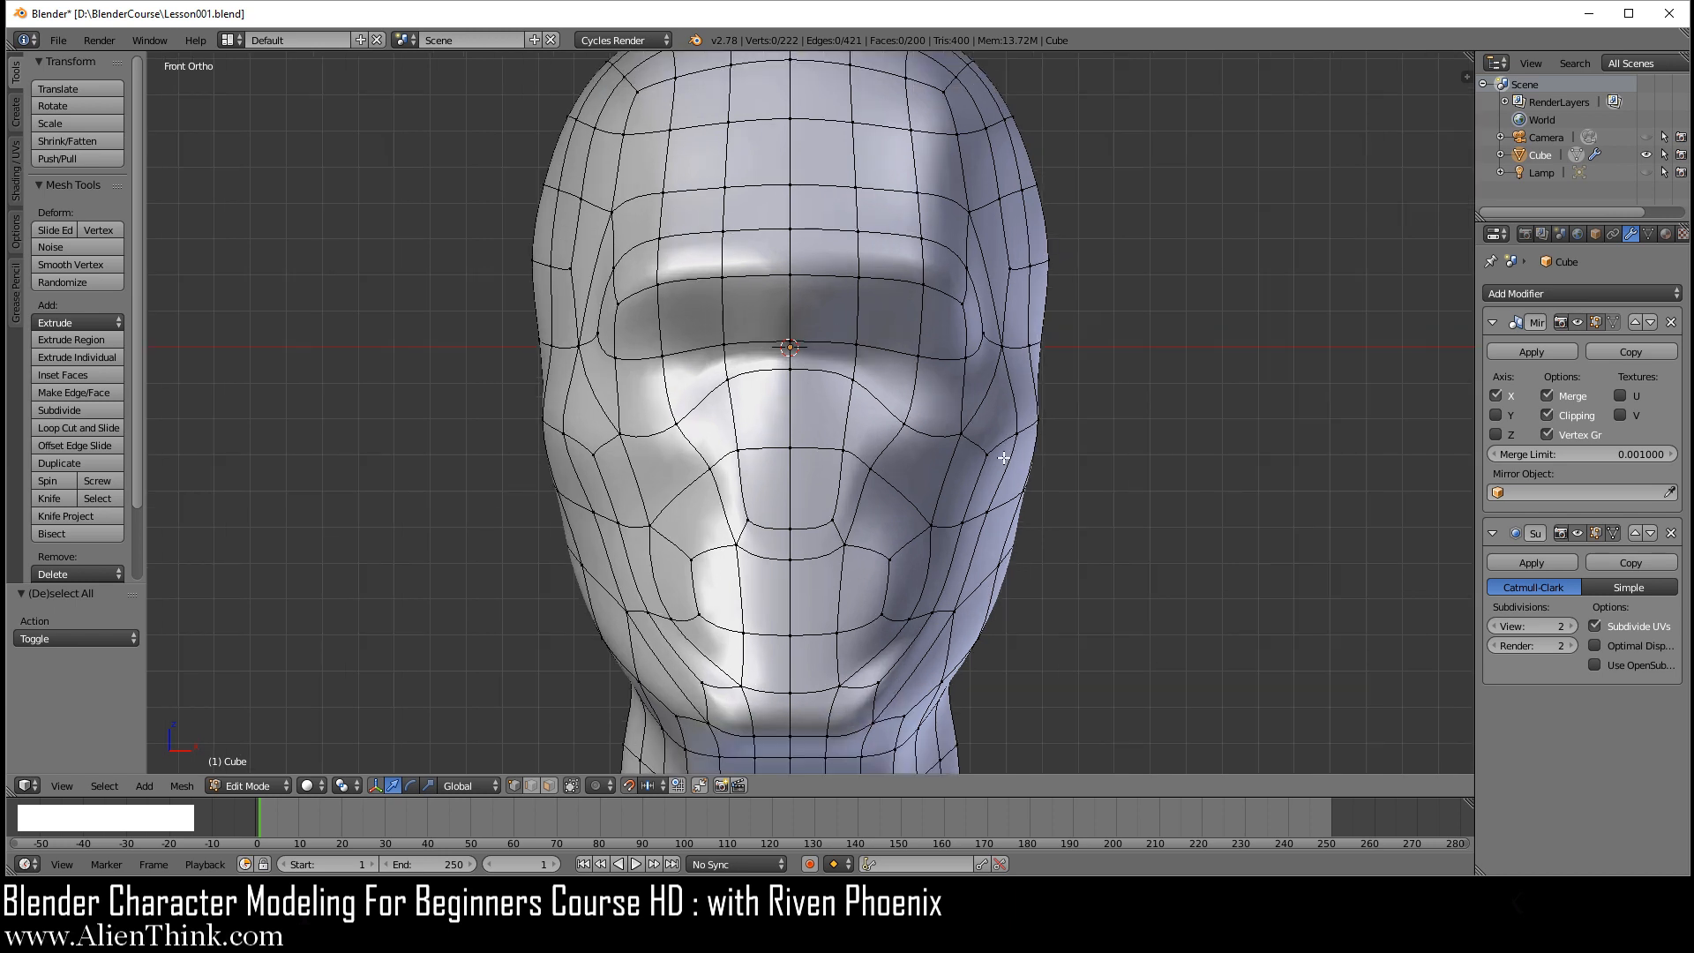
pyautogui.scroll(-2, 1003, 455)
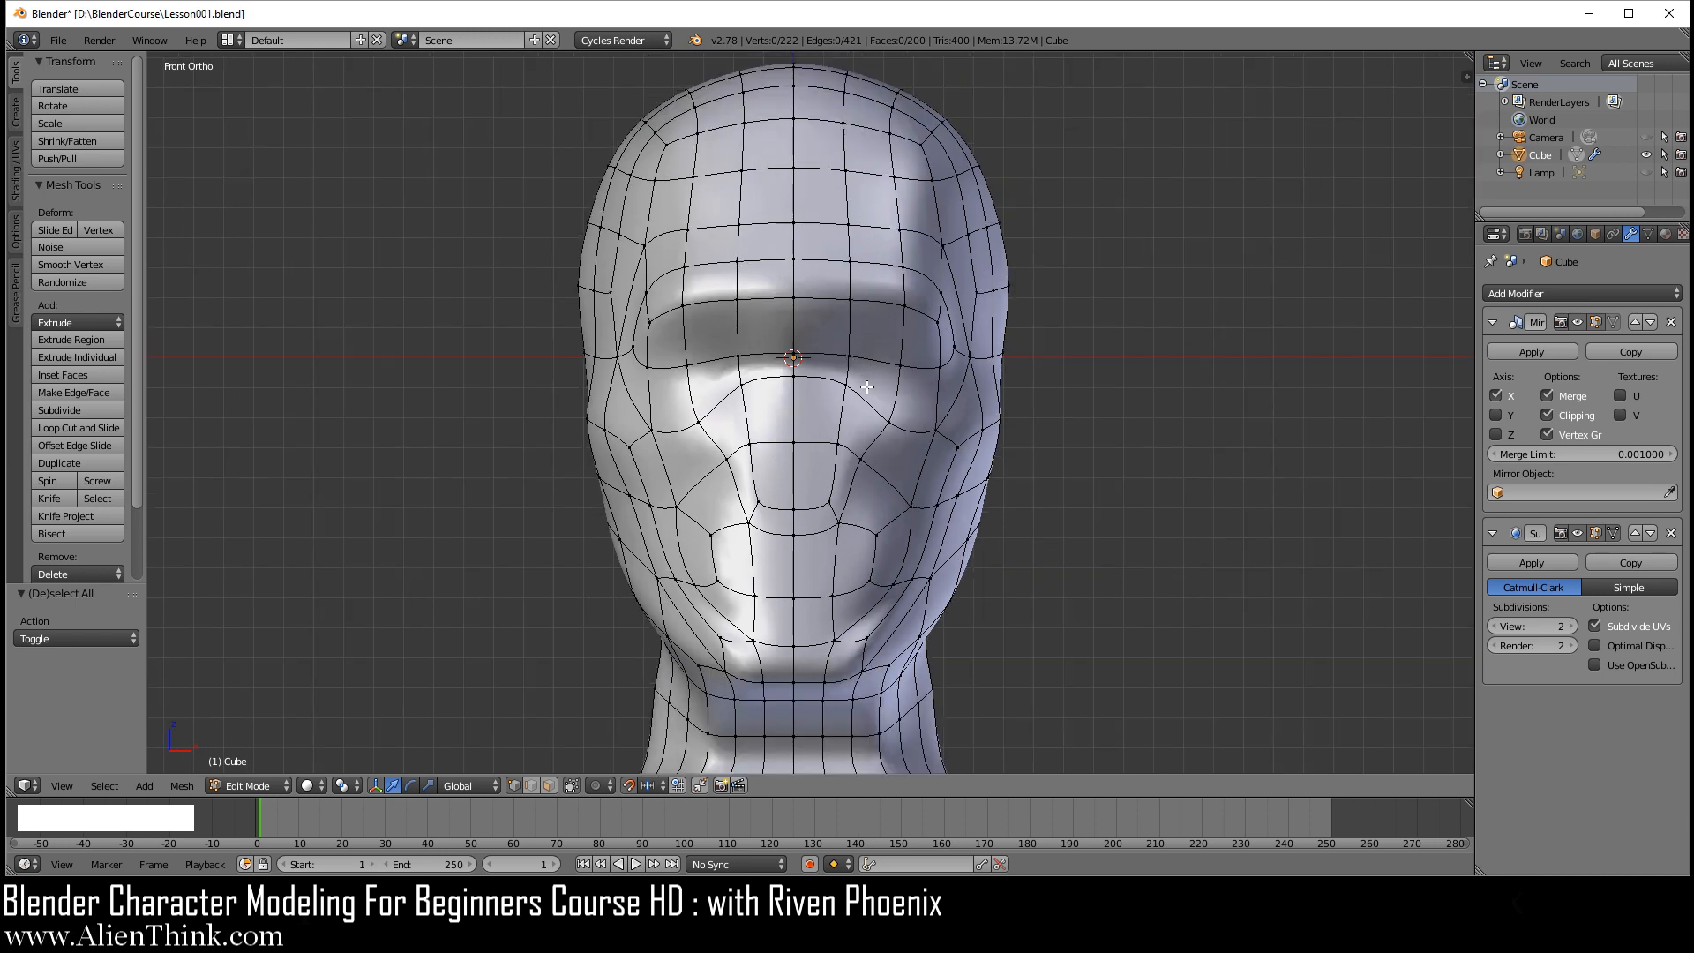
pyautogui.press('1')
pyautogui.moveTo(913, 365); pyautogui.dragTo(895, 365)
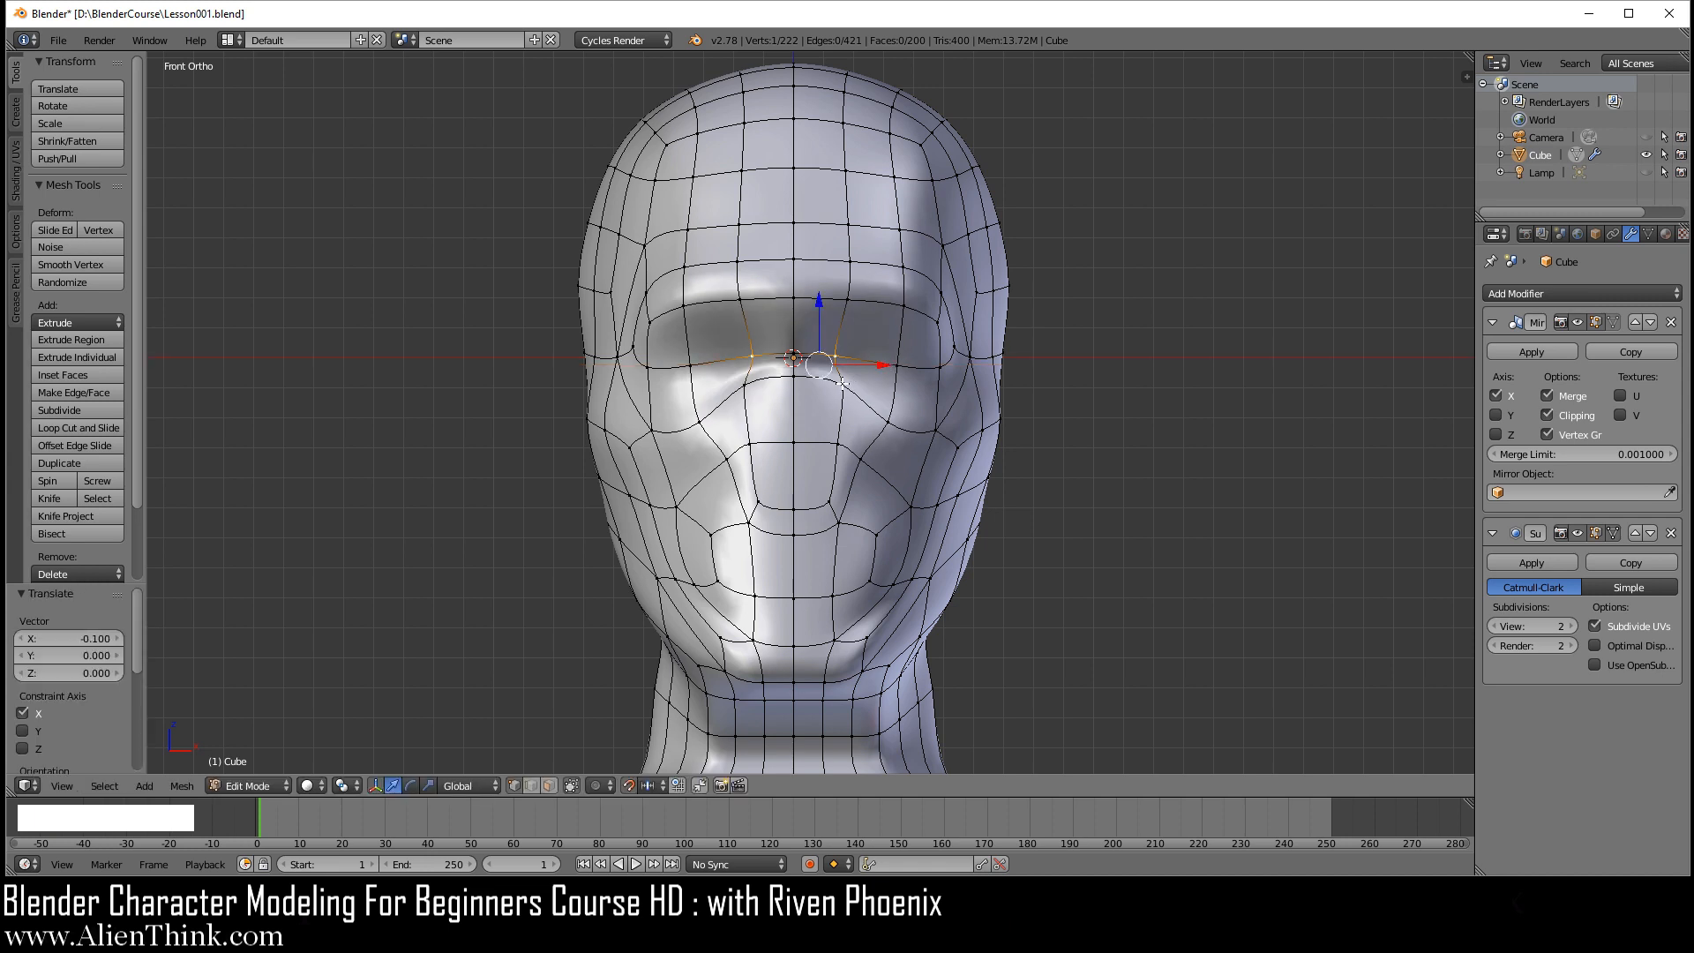
pyautogui.keyDown('alt'); pyautogui.rightClick(902, 369); pyautogui.keyUp('alt')
pyautogui.moveTo(915, 365); pyautogui.dragTo(902, 371)
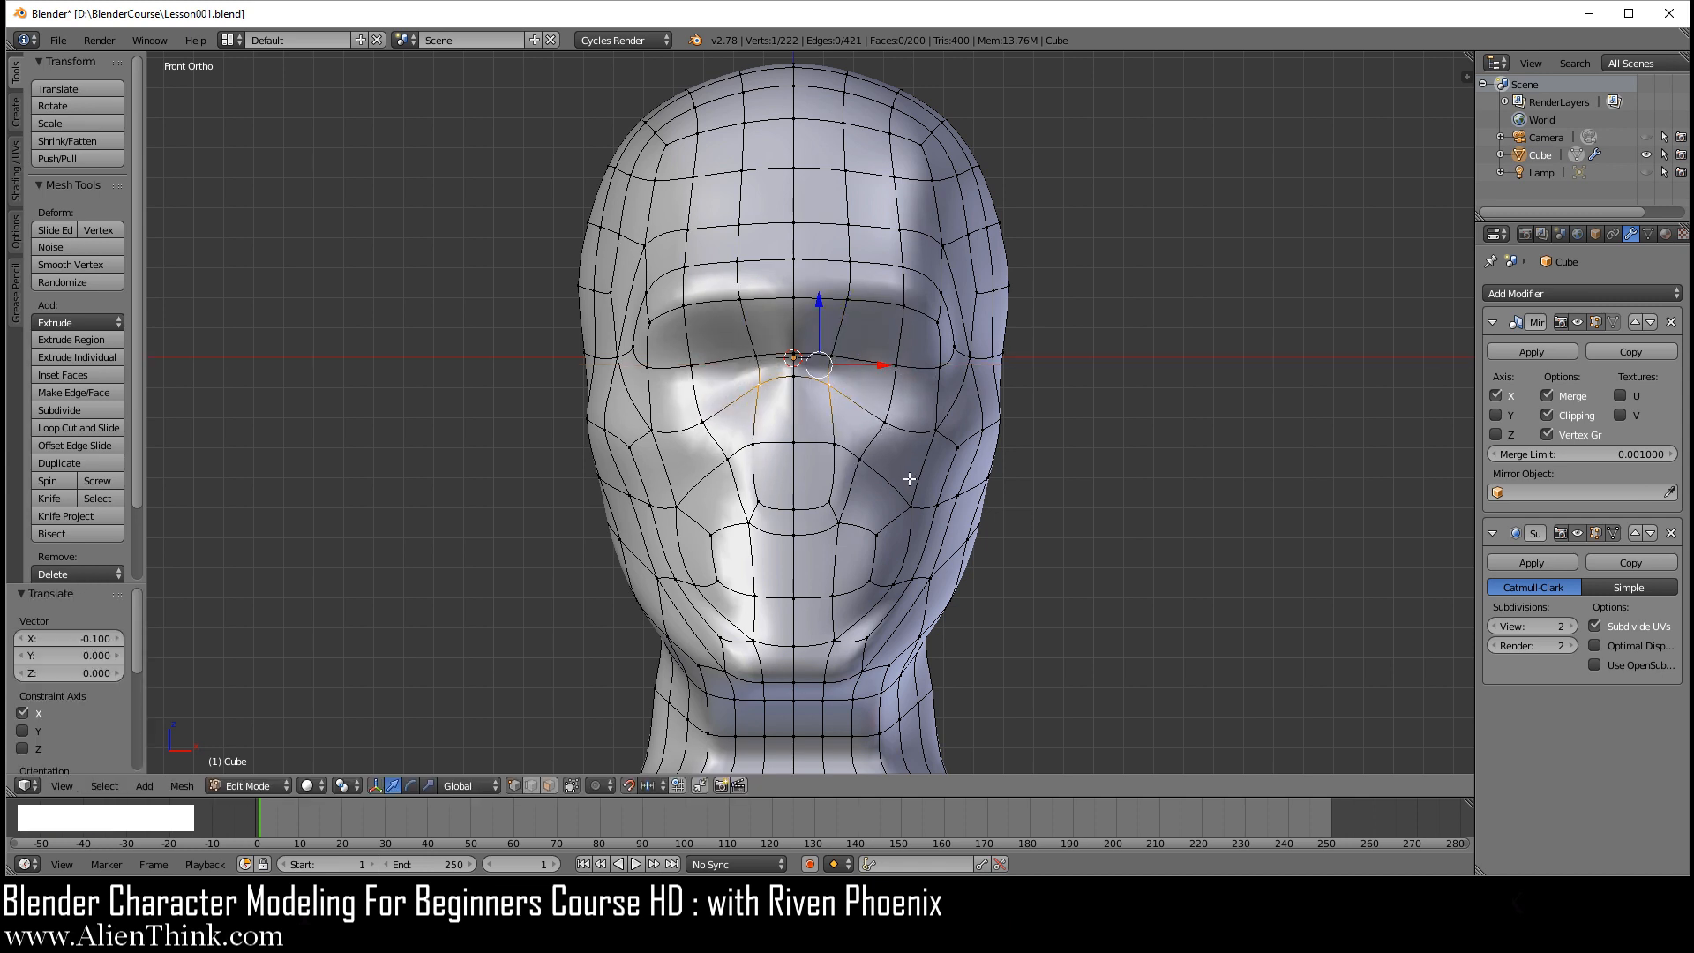
# - Move the centre vertex and its neighbour on the nose's lower edge up 0.2 along Z
pyautogui.rightClick(791, 503)
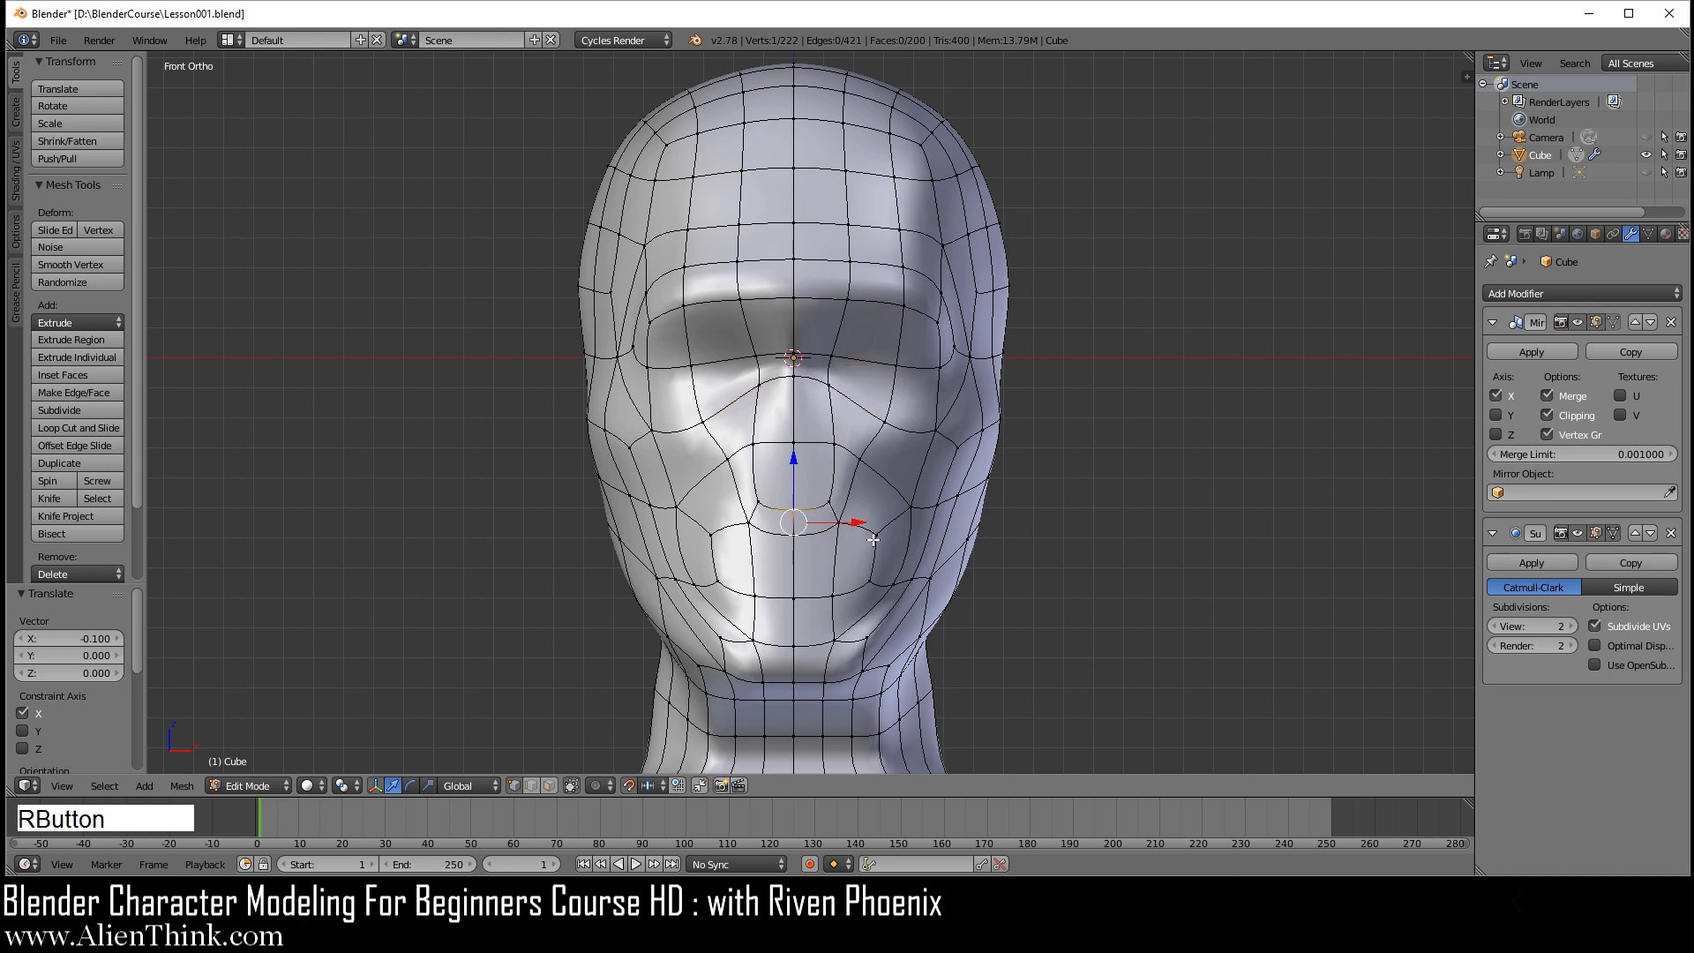
pyautogui.keyDown('shift'); pyautogui.rightClick(831, 505); pyautogui.keyUp('shift')
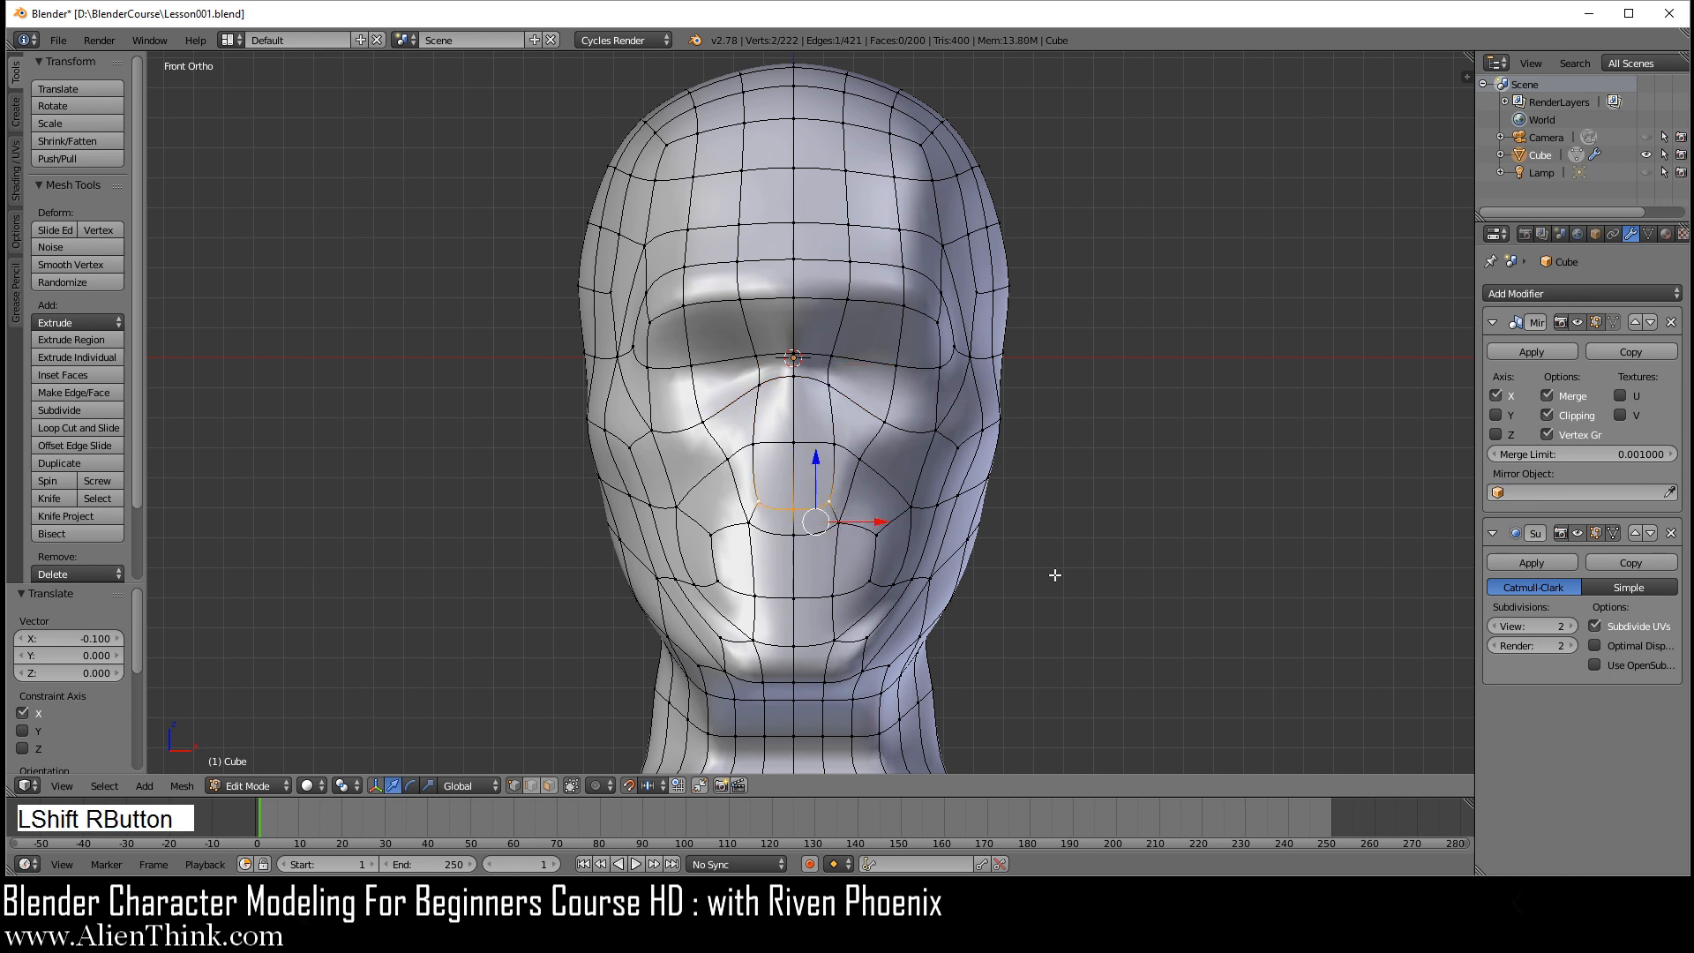
pyautogui.moveTo(815, 458); pyautogui.dragTo(818, 422)
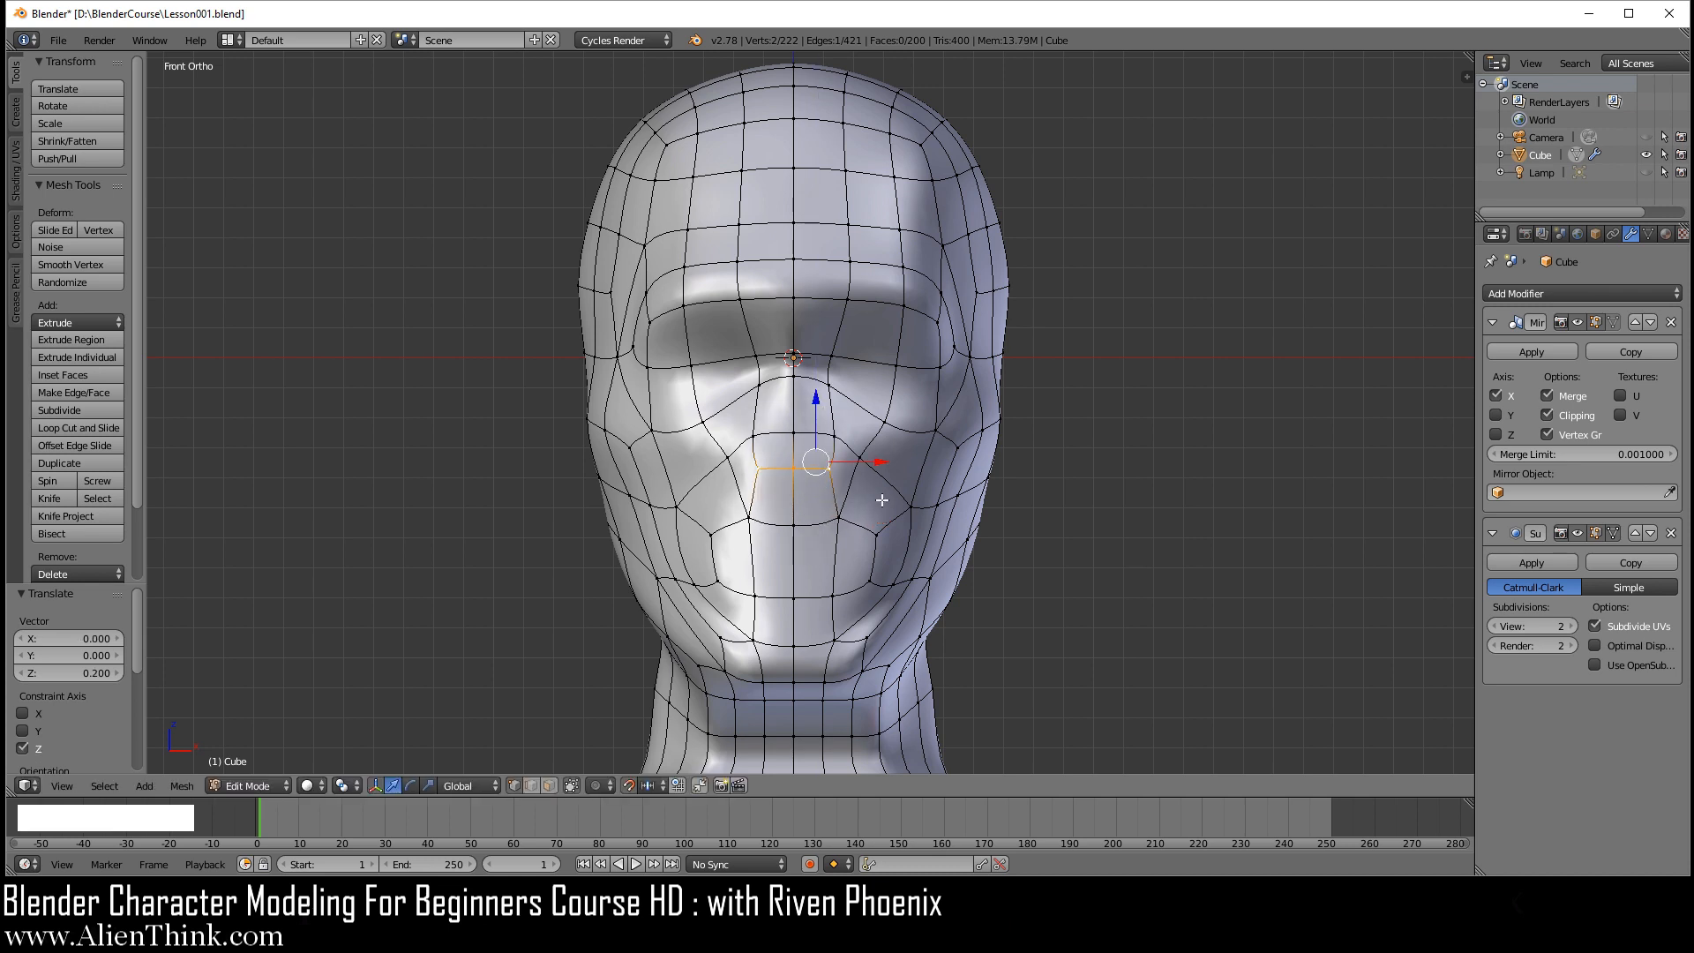
# - In face selection, extrude the four stacked faces from between the brows to the nose base in place, with zero offset
pyautogui.click(549, 785)
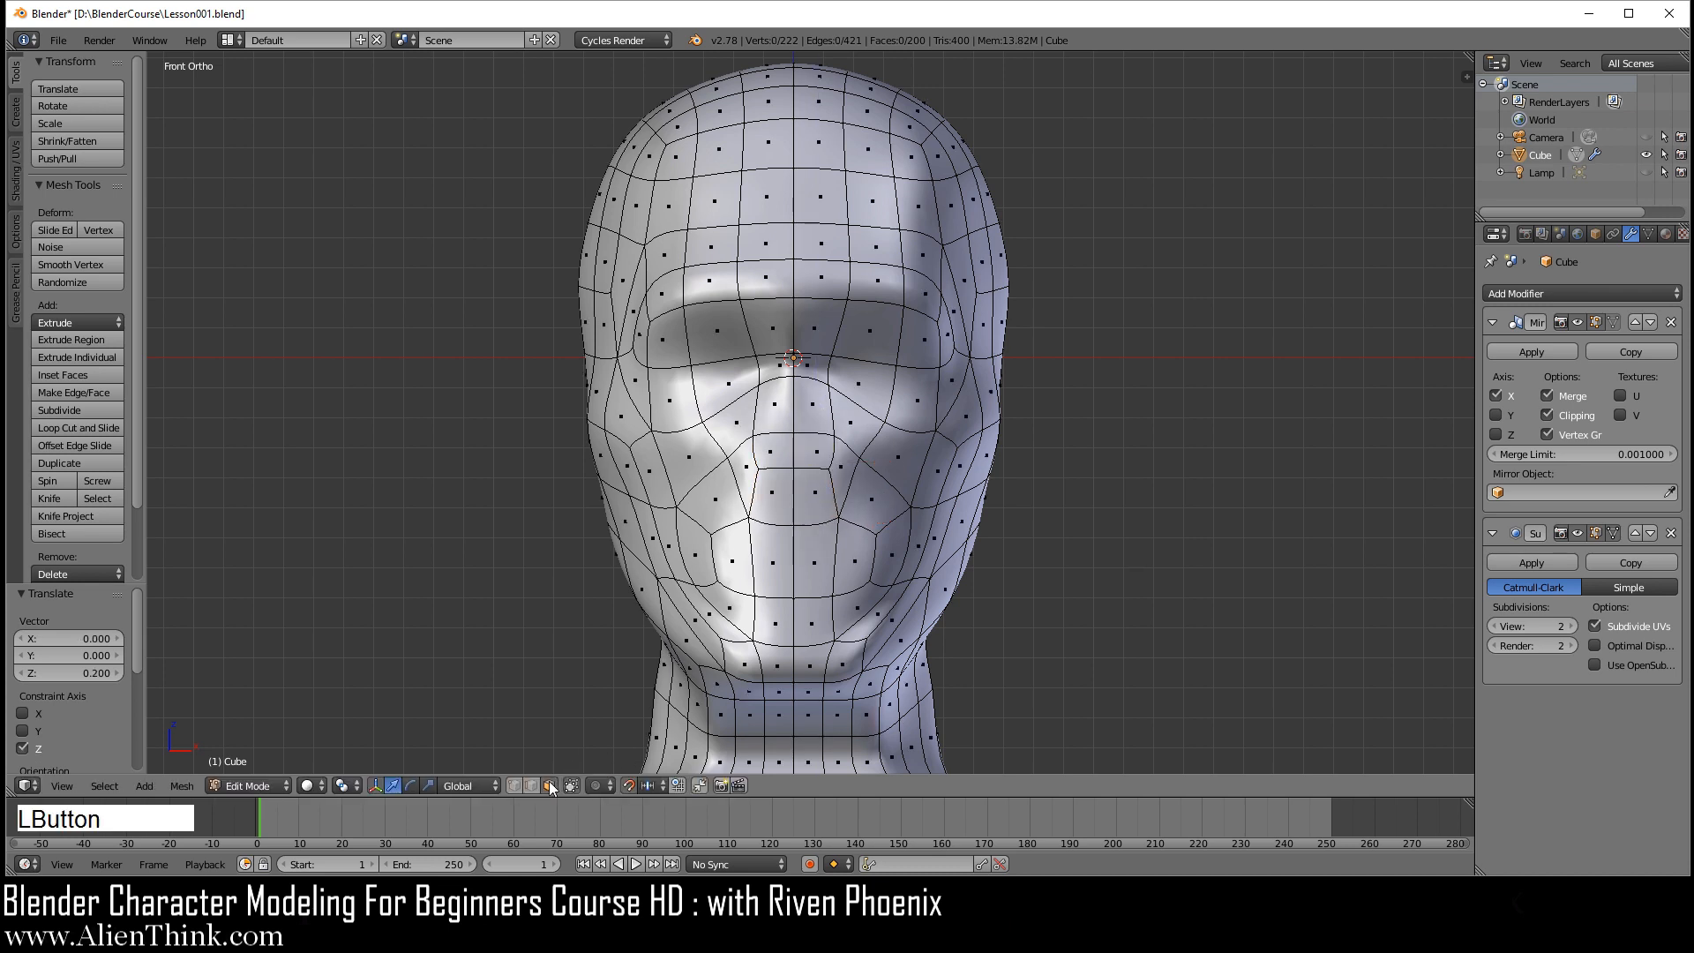
pyautogui.rightClick(828, 332)
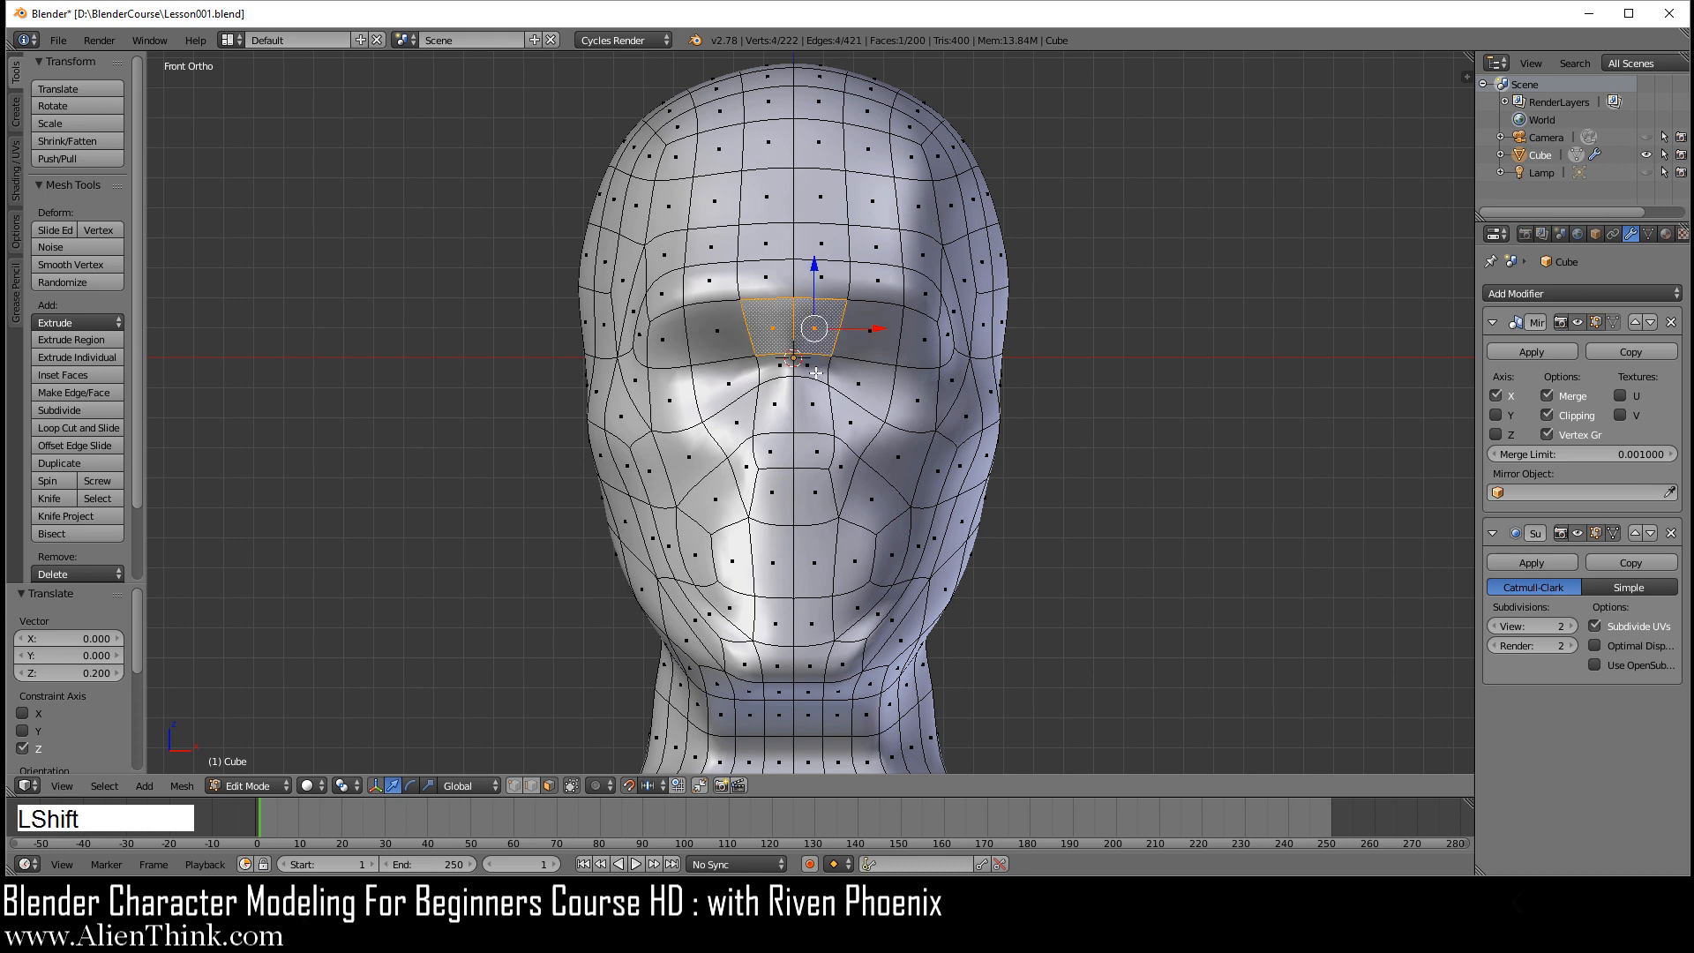
pyautogui.keyDown('shift'); pyautogui.rightClick(817, 369); pyautogui.keyUp('shift')
pyautogui.keyDown('shift'); pyautogui.rightClick(819, 412); pyautogui.keyUp('shift')
pyautogui.keyDown('shift'); pyautogui.rightClick(818, 446); pyautogui.keyUp('shift')
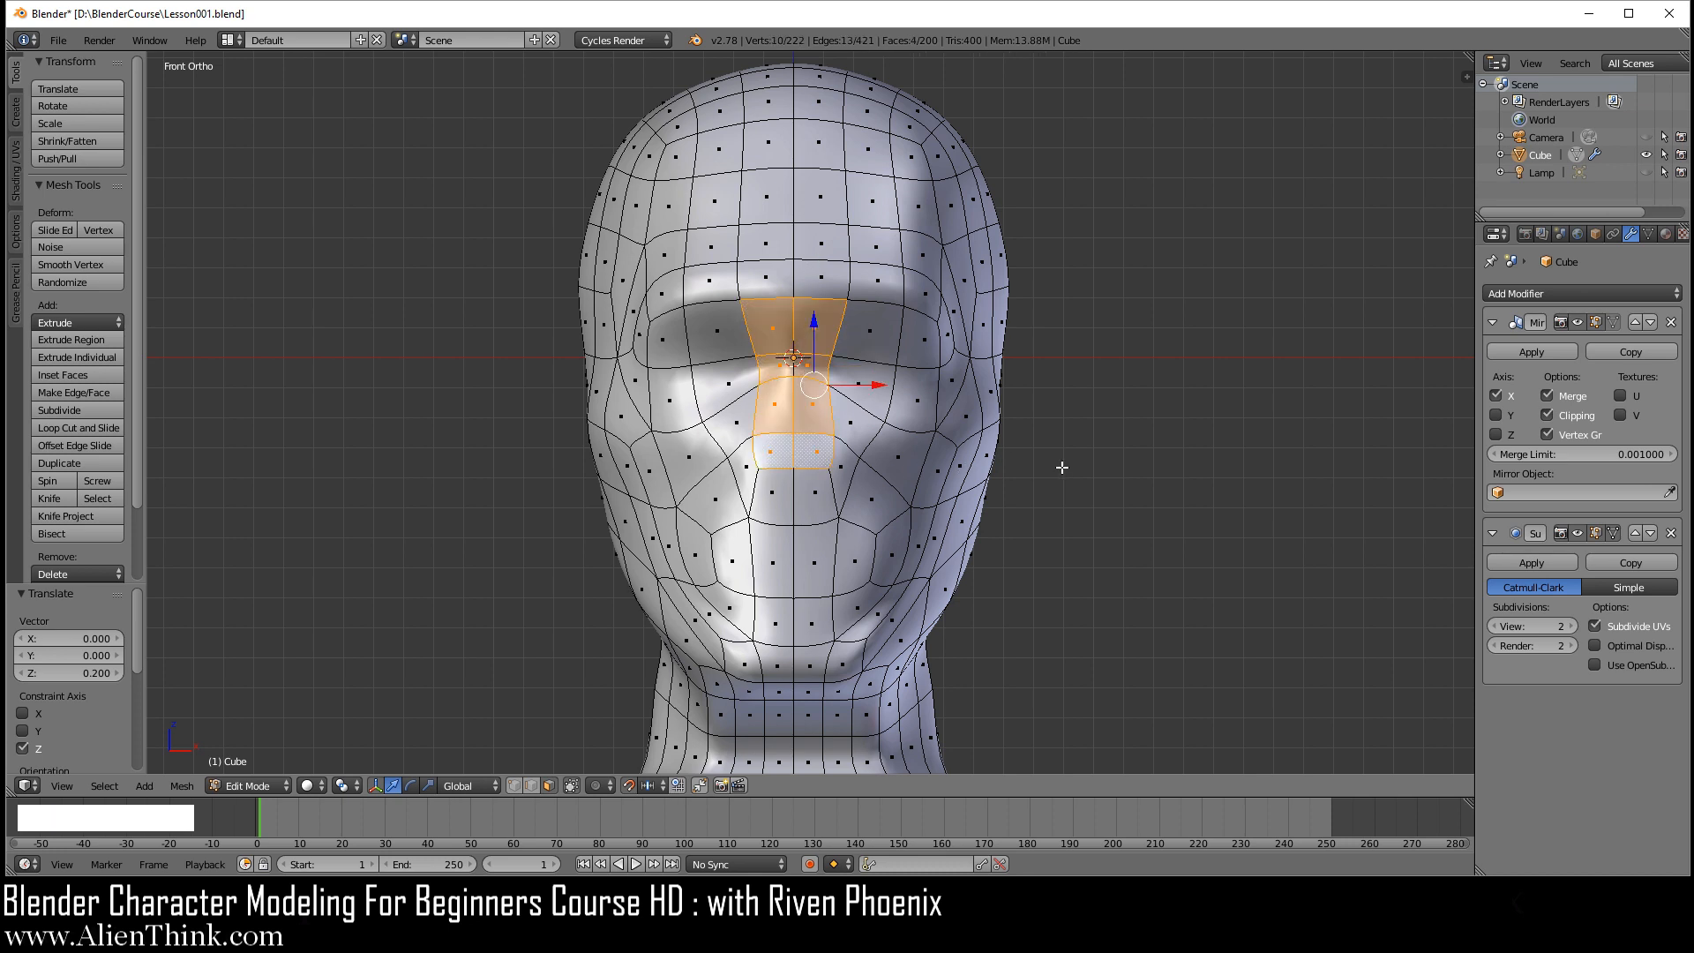
pyautogui.press('e')
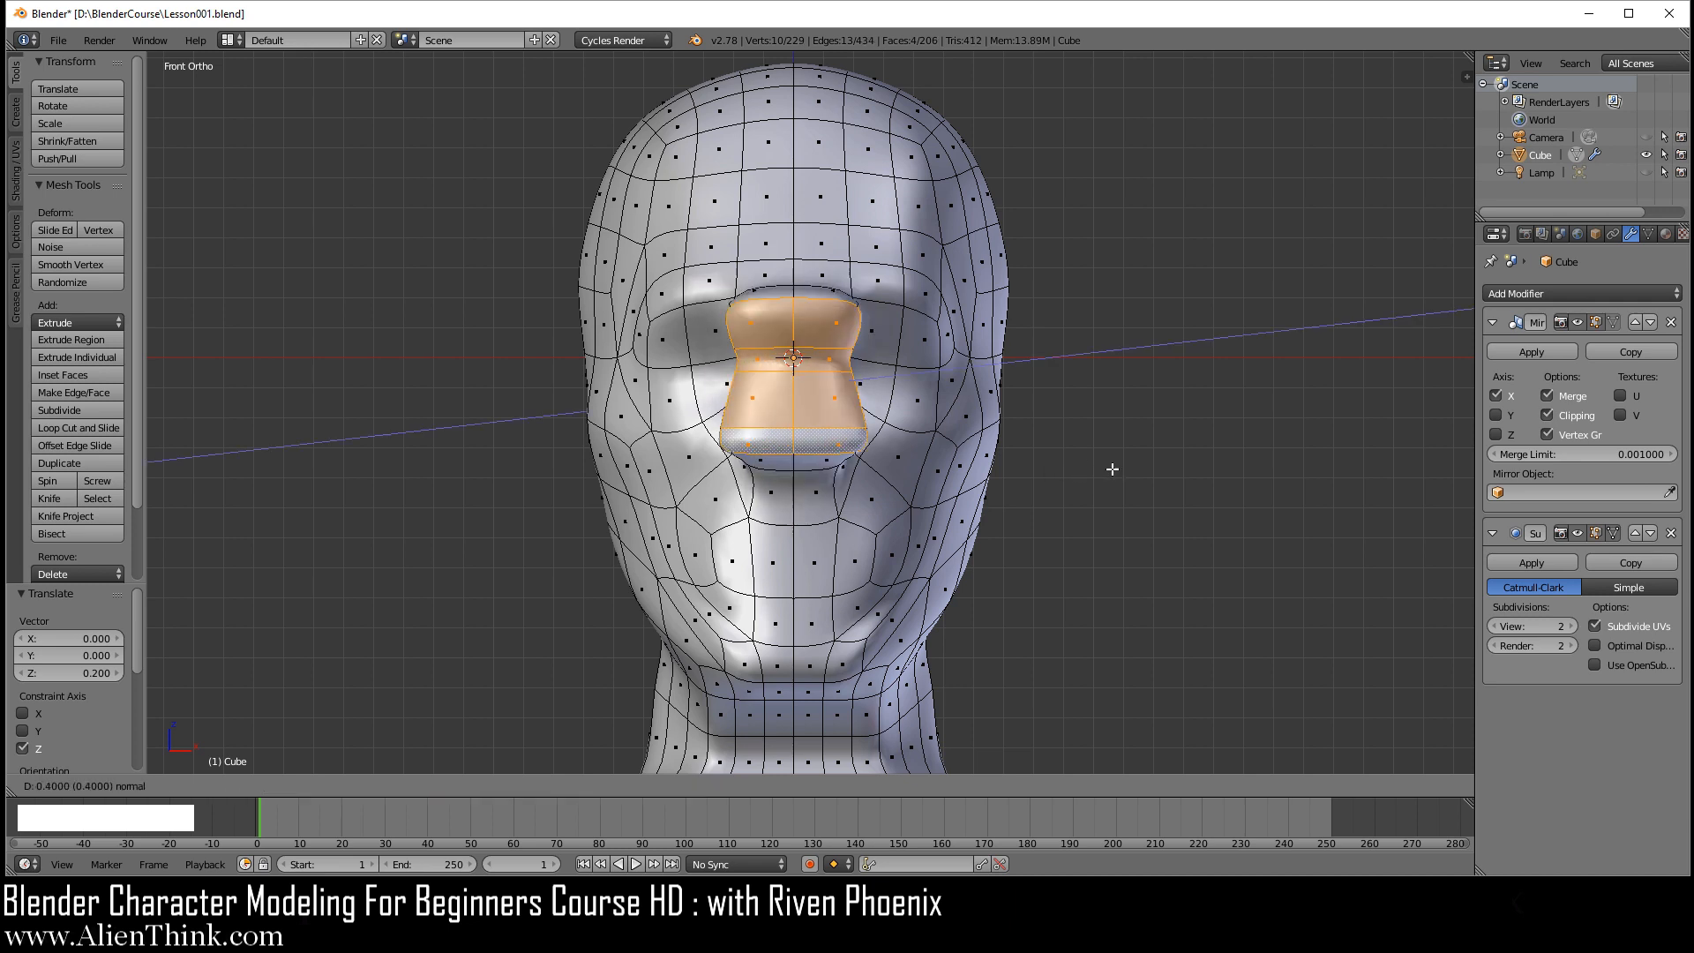
pyautogui.rightClick(1112, 471)
# - Smooth the extruded nose faces' vertices three times and switch to the right side view
pyautogui.press('w')
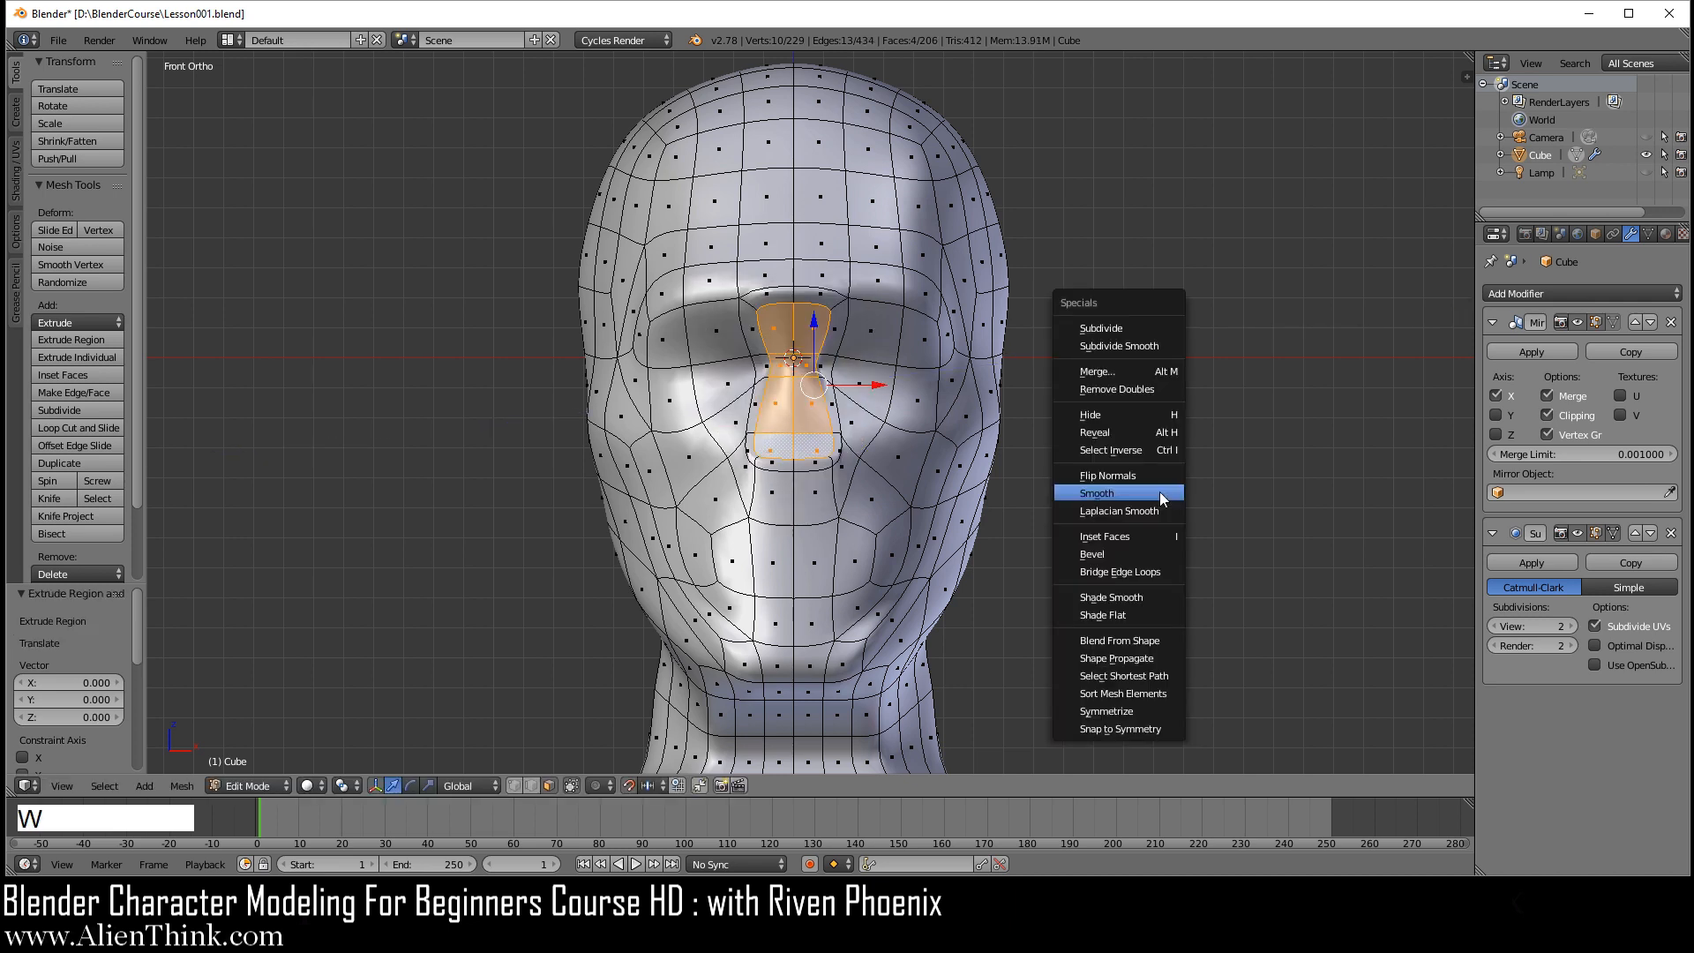
pyautogui.click(1161, 496)
pyautogui.press('w')
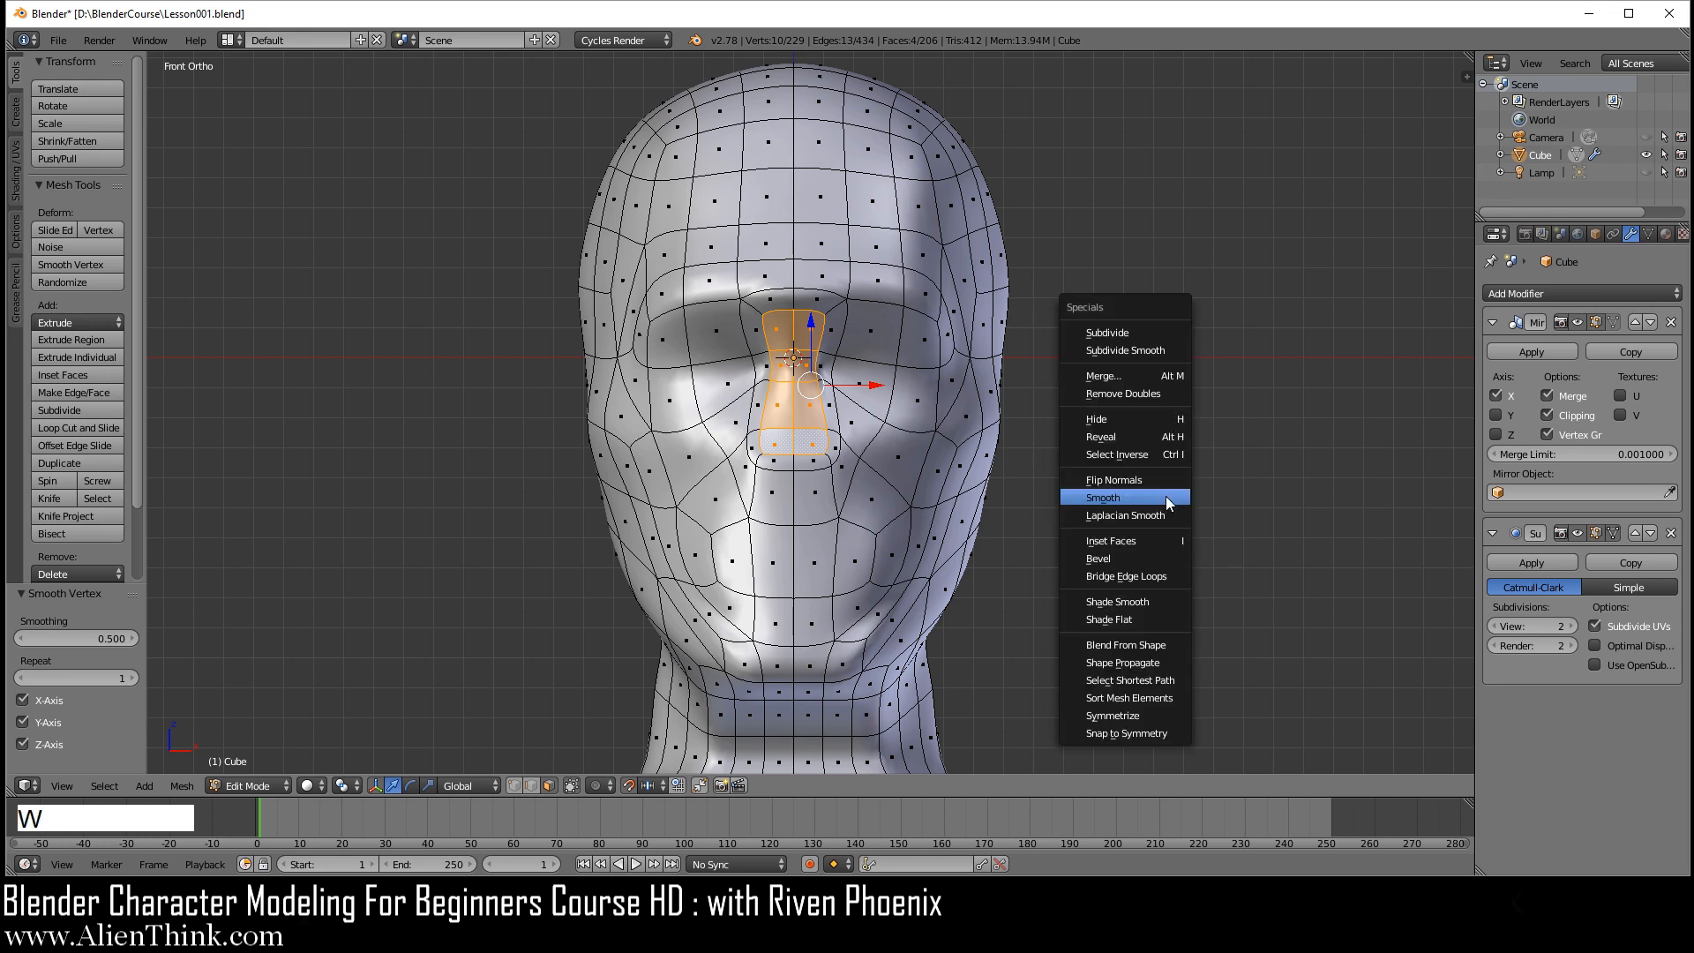
pyautogui.click(1165, 496)
pyautogui.press('w')
pyautogui.click(1165, 498)
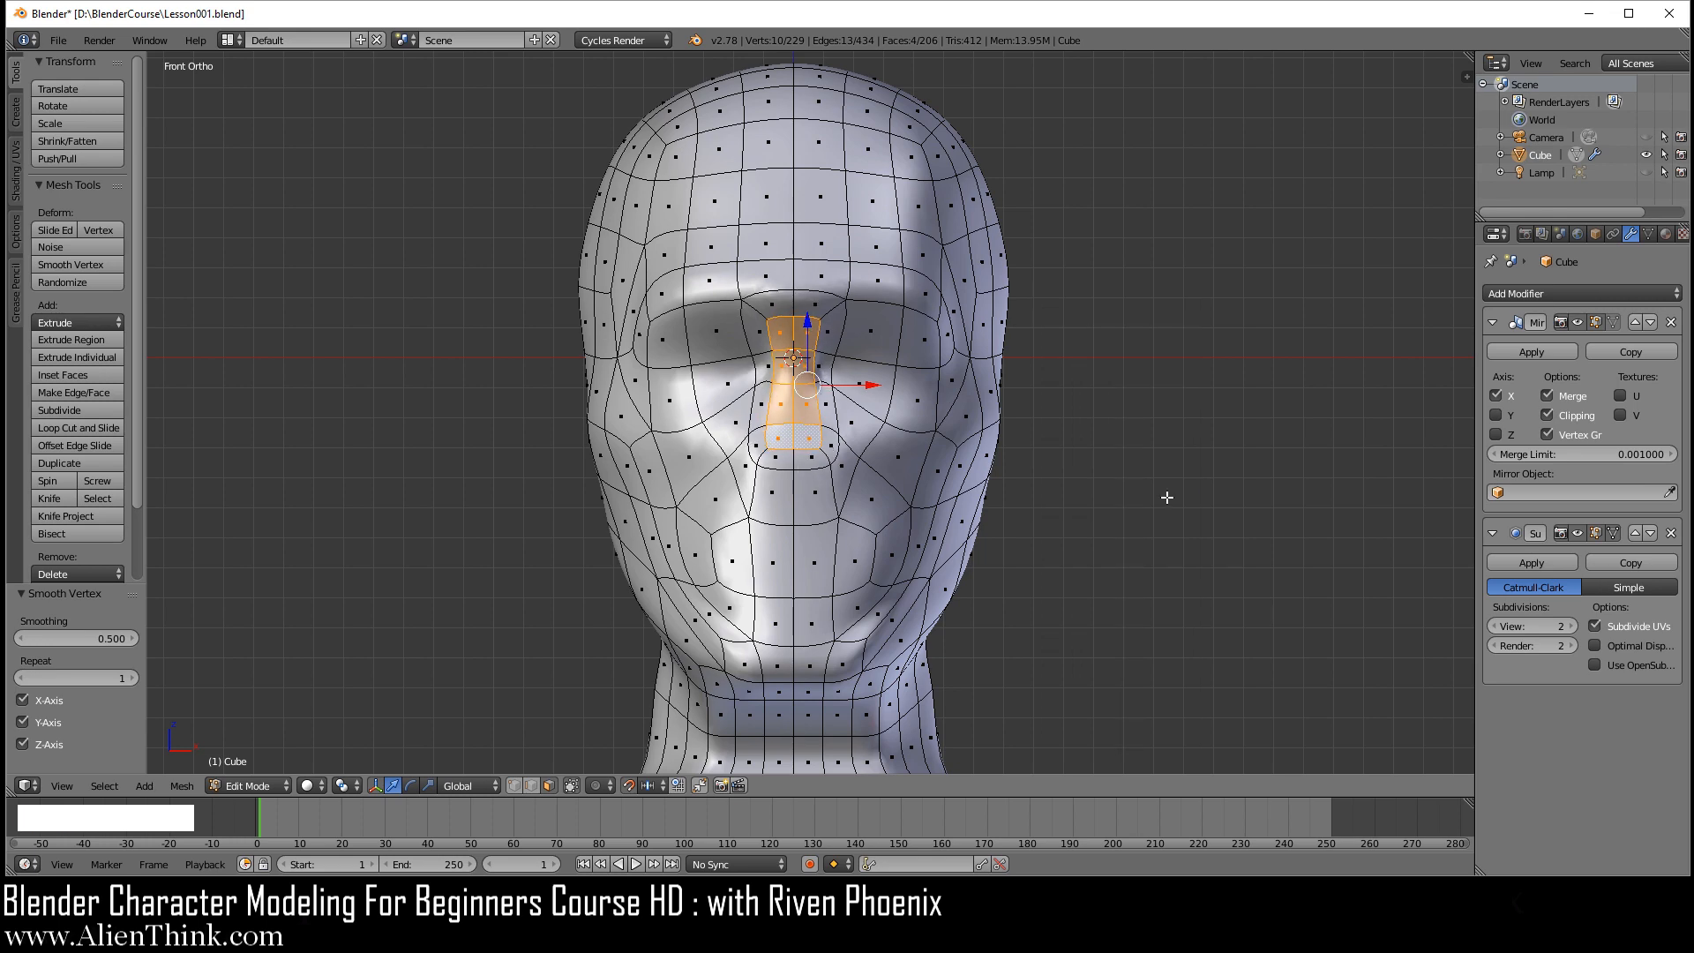
pyautogui.press('KP_3')
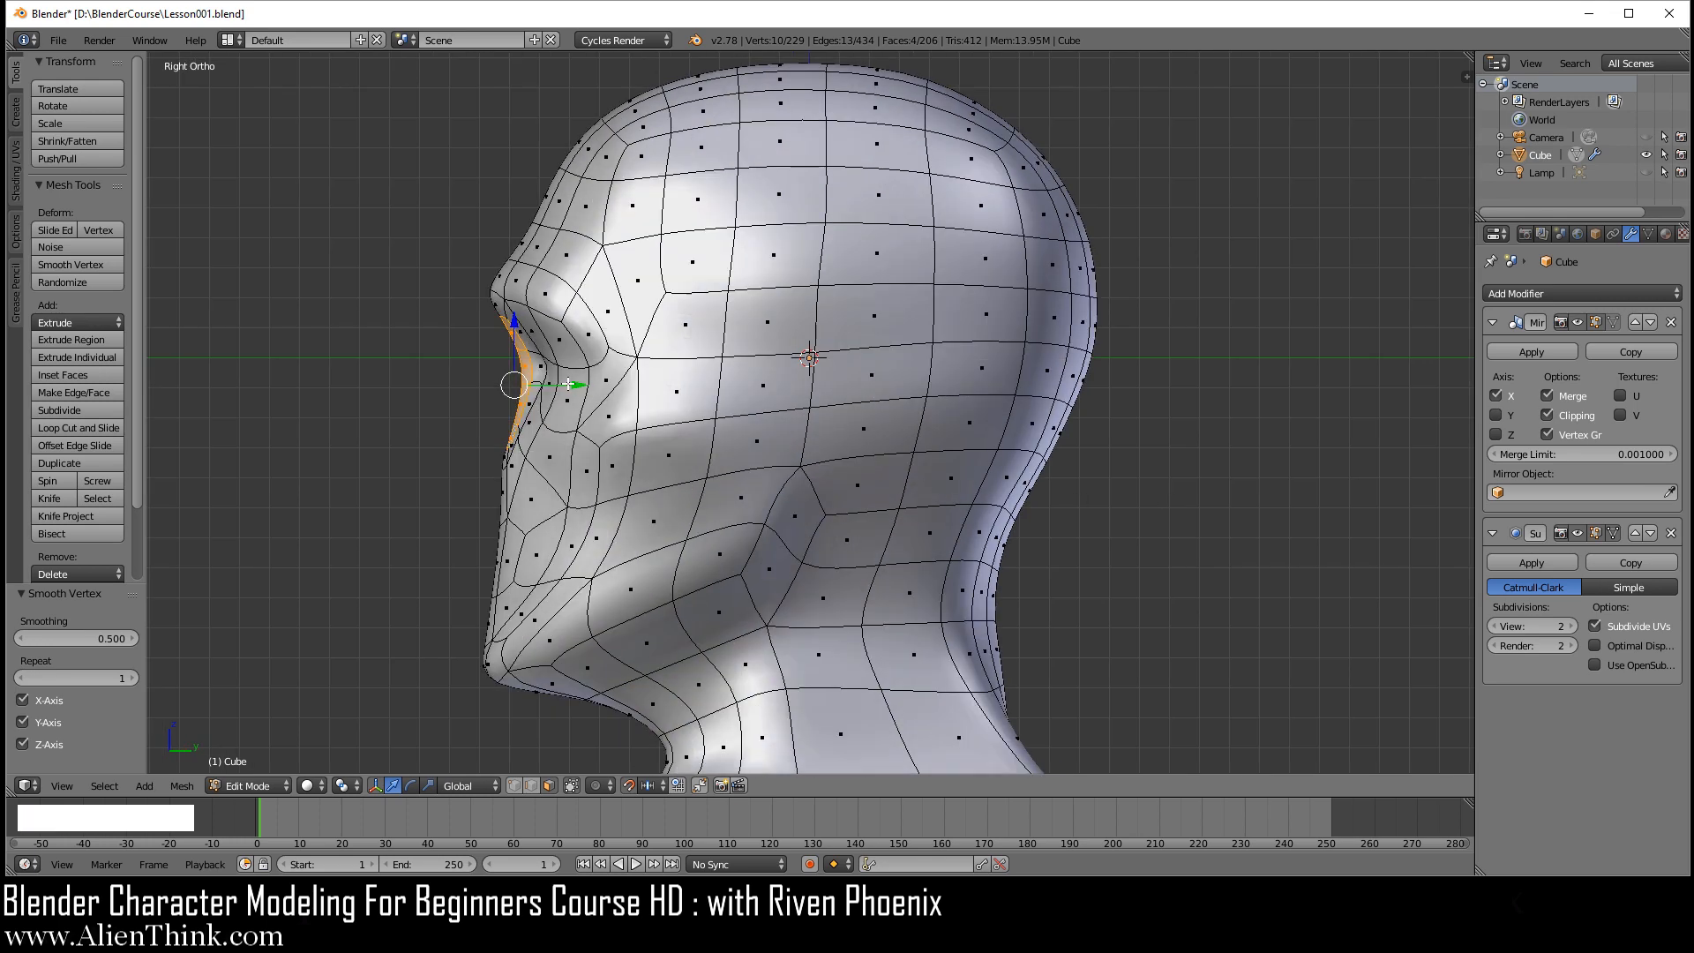
# - Move the extruded nose faces -0.1 along Y and rotate them 30° so the nose tip juts forward
pyautogui.moveTo(576, 385); pyautogui.dragTo(550, 386)
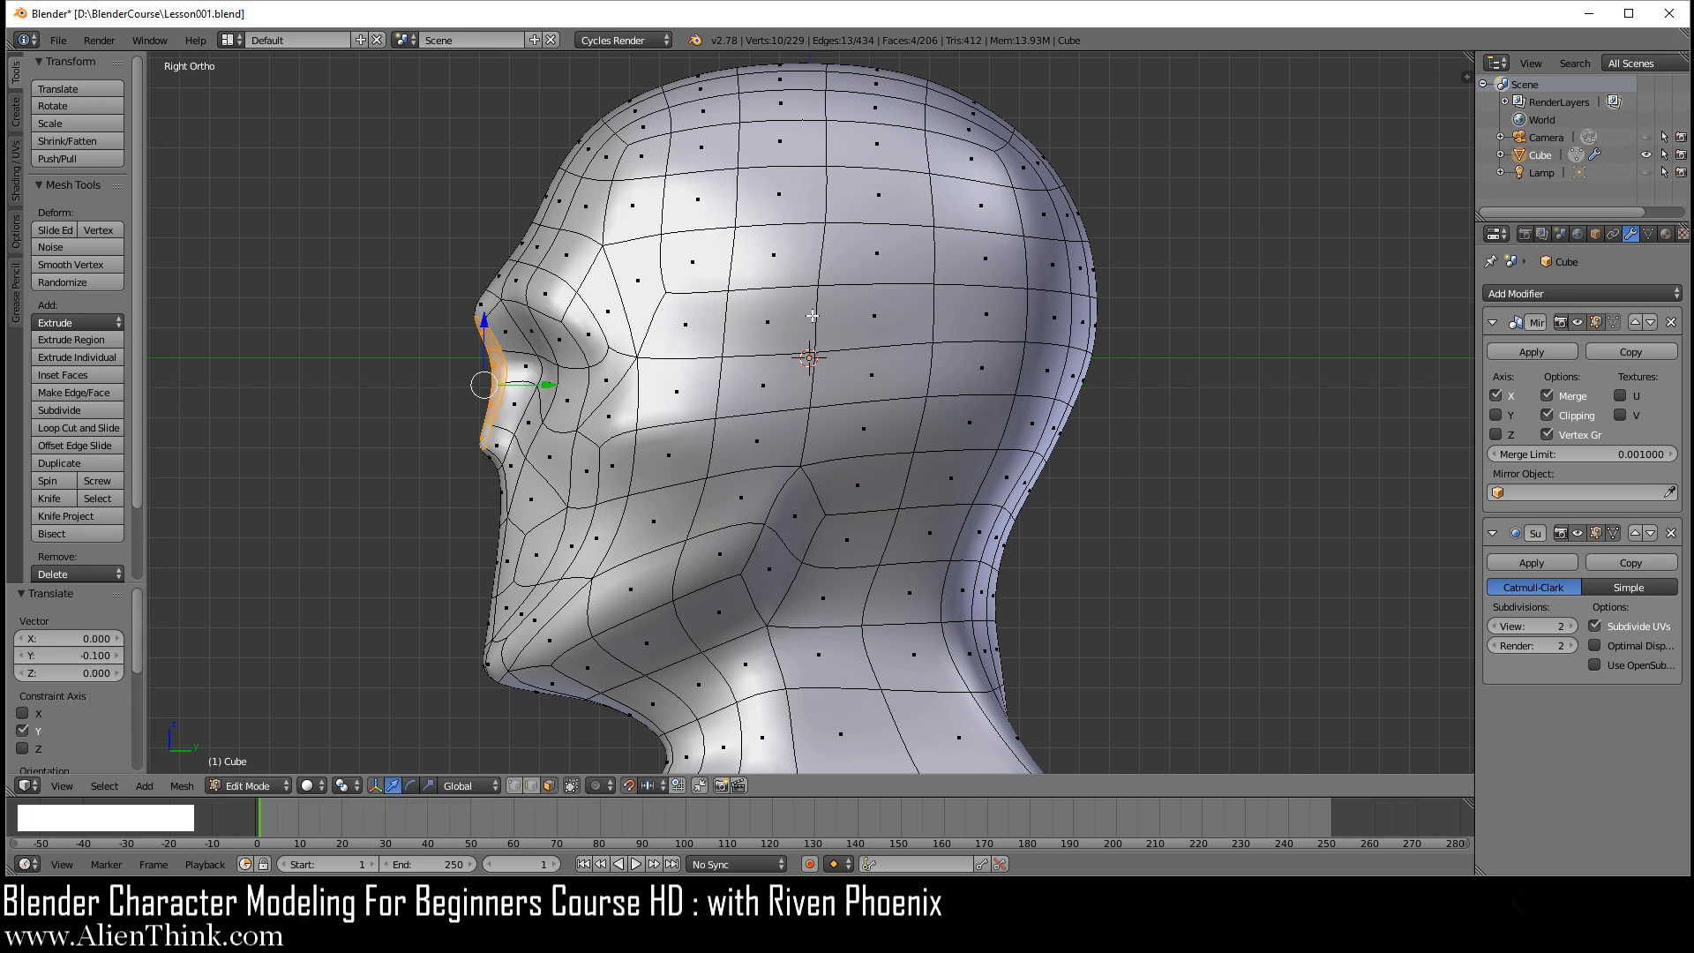
pyautogui.press('r')
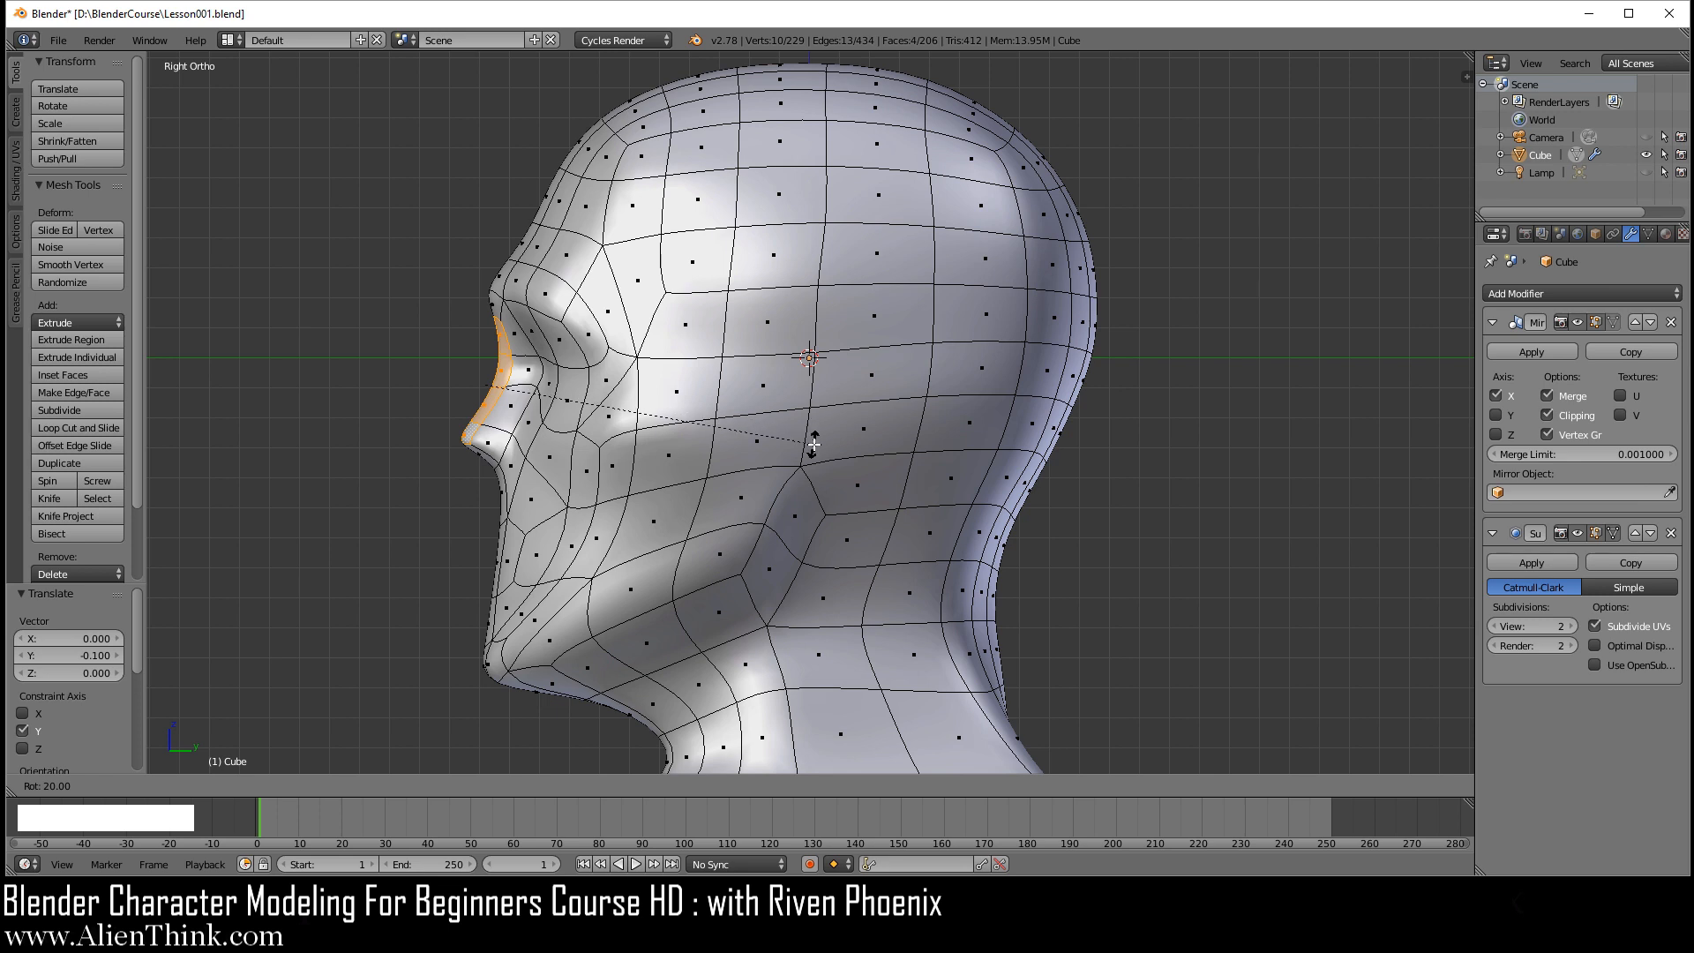
pyautogui.click(802, 475)
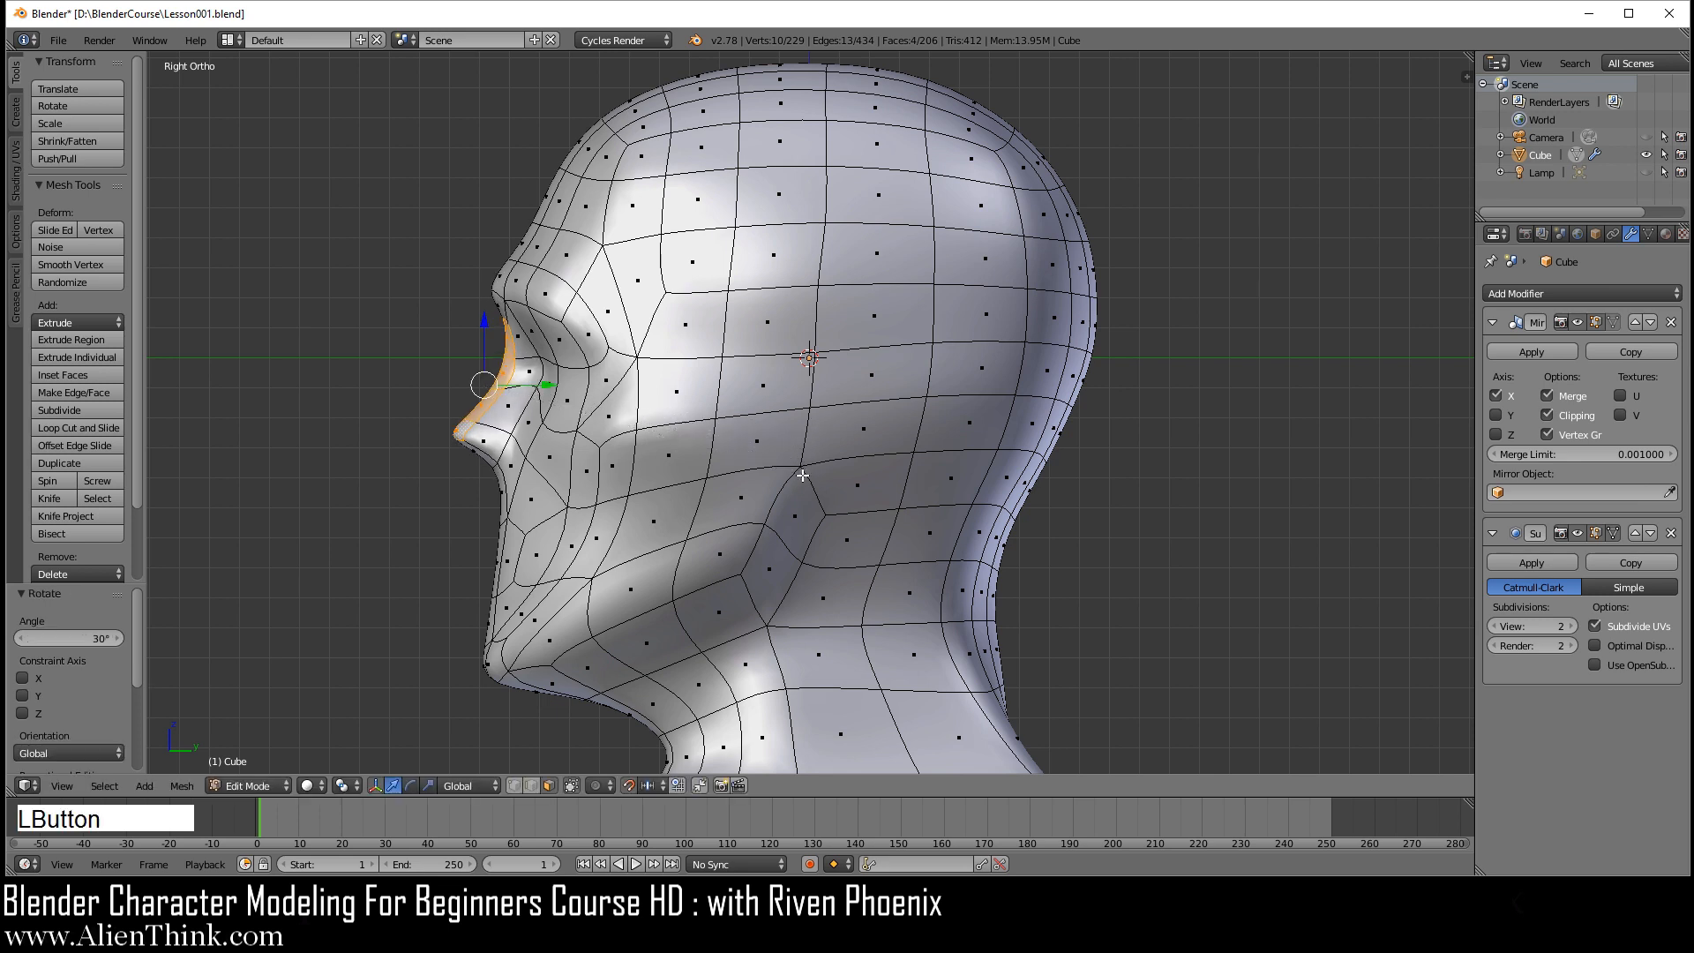
# - Move the face on the underside of the nose -0.1 along Z
pyautogui.rightClick(480, 452)
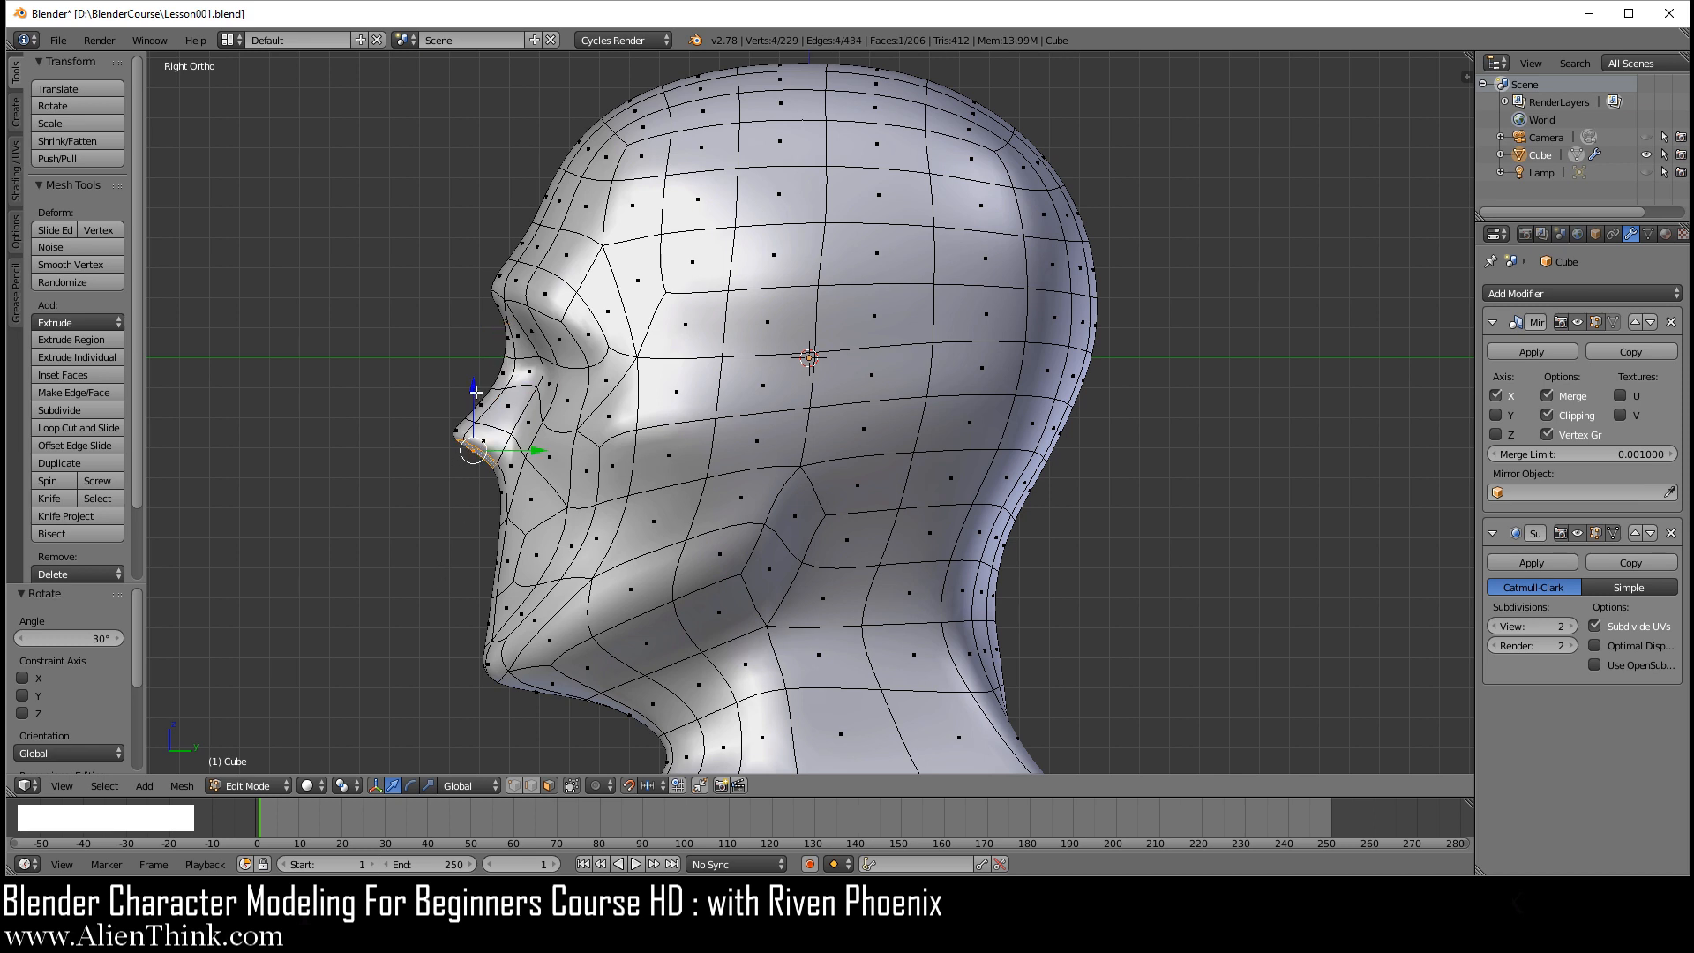
pyautogui.moveTo(473, 386); pyautogui.dragTo(473, 417)
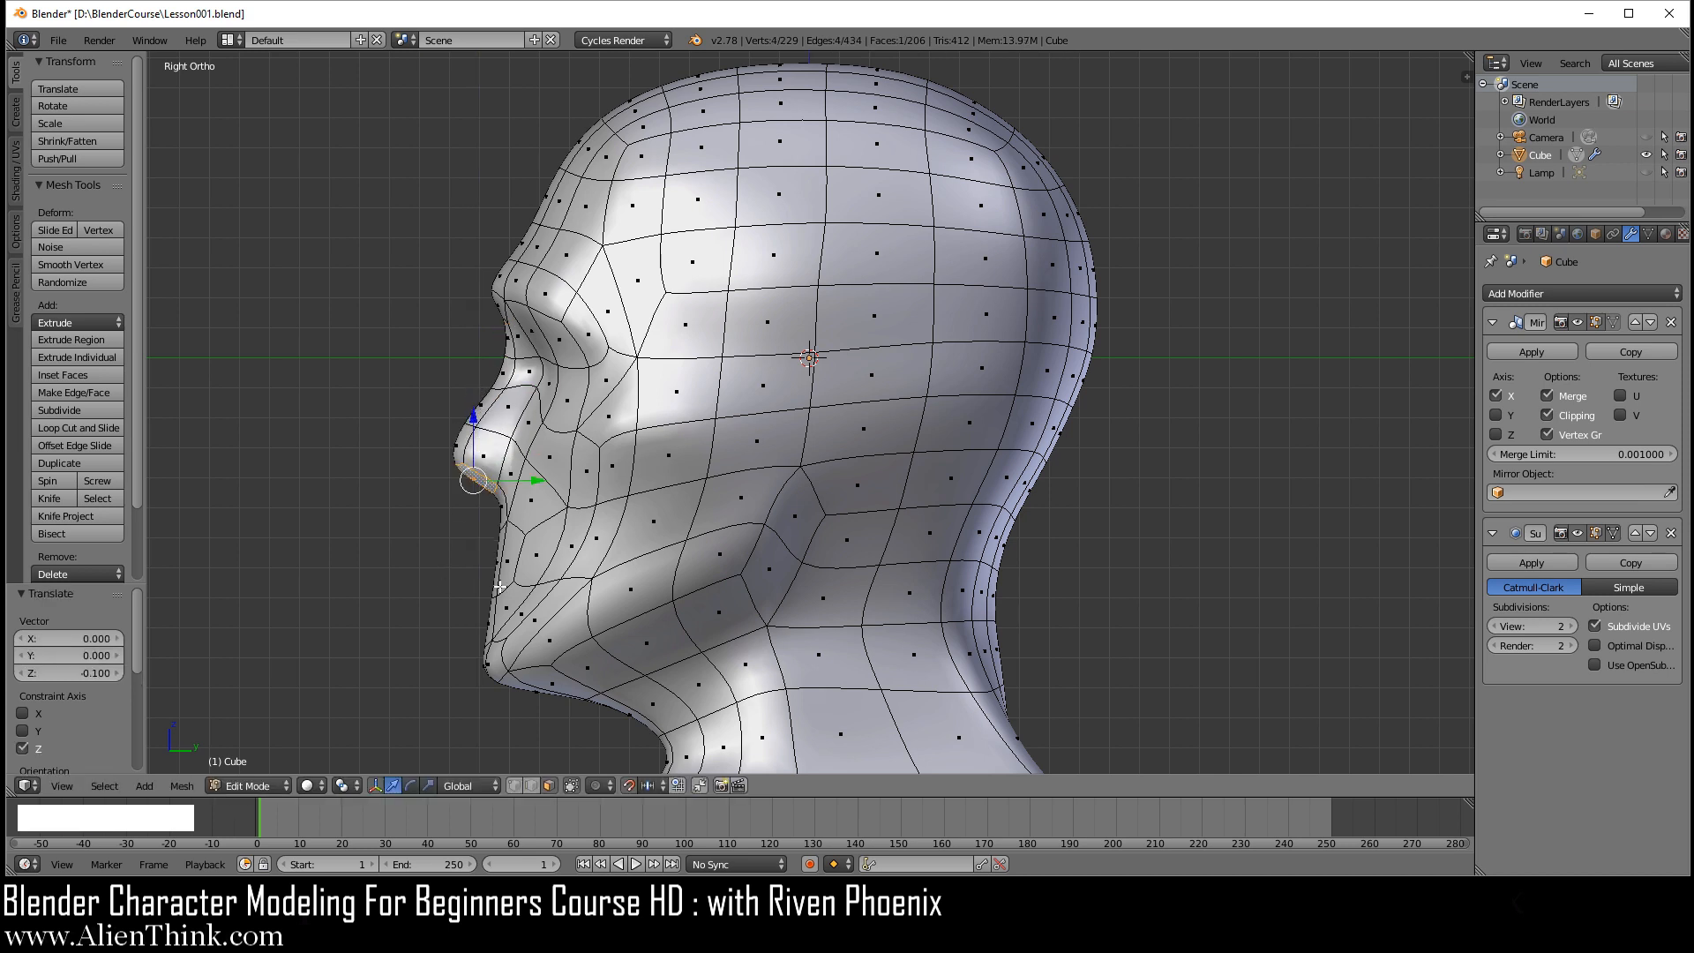
# - In edge selection, smooth the centre brow edge above the nose bridge twice
pyautogui.click(530, 785)
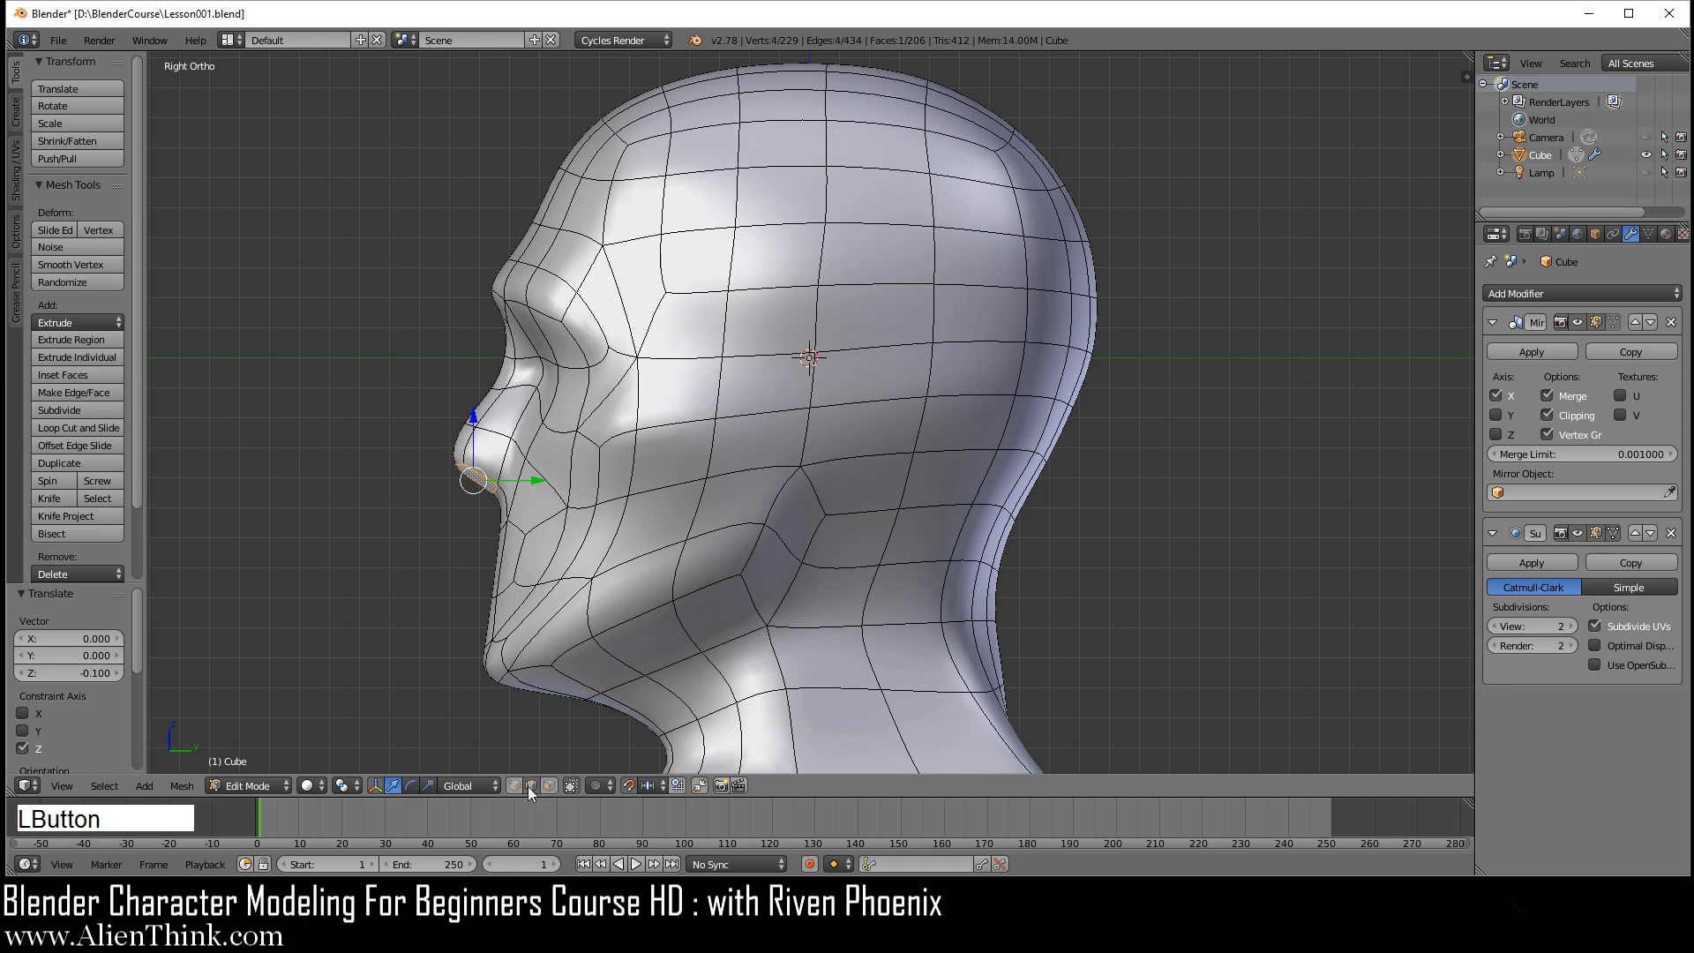
pyautogui.rightClick(498, 293)
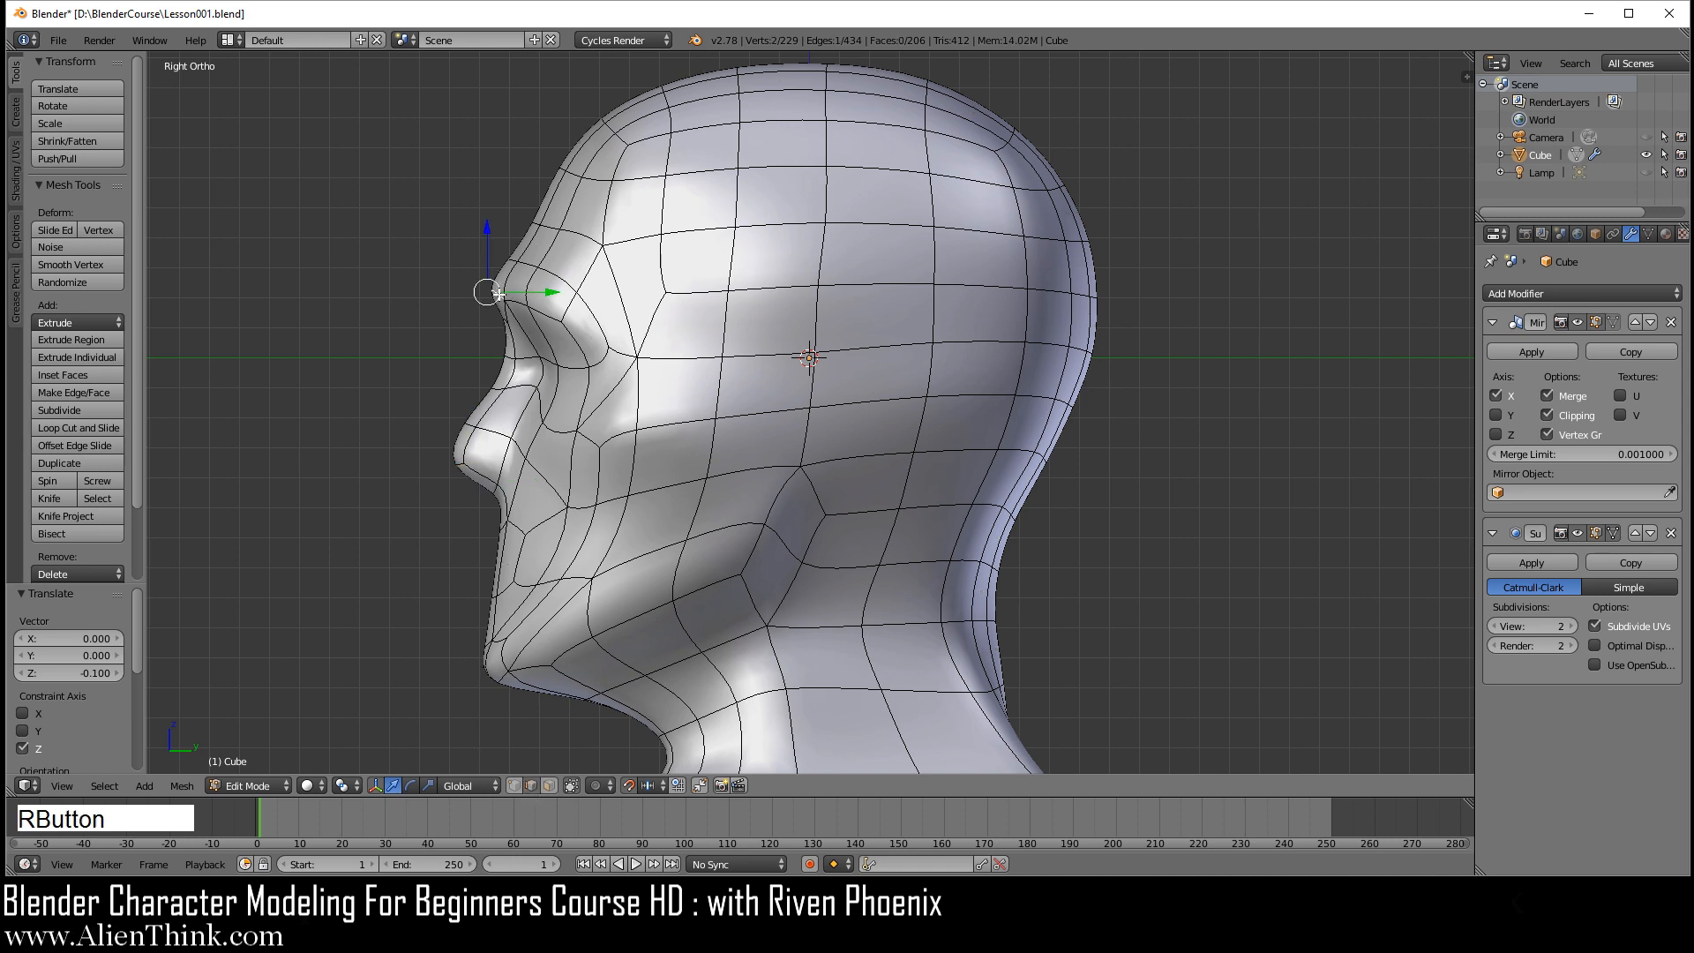
pyautogui.press('w')
pyautogui.click(392, 399)
pyautogui.press('w')
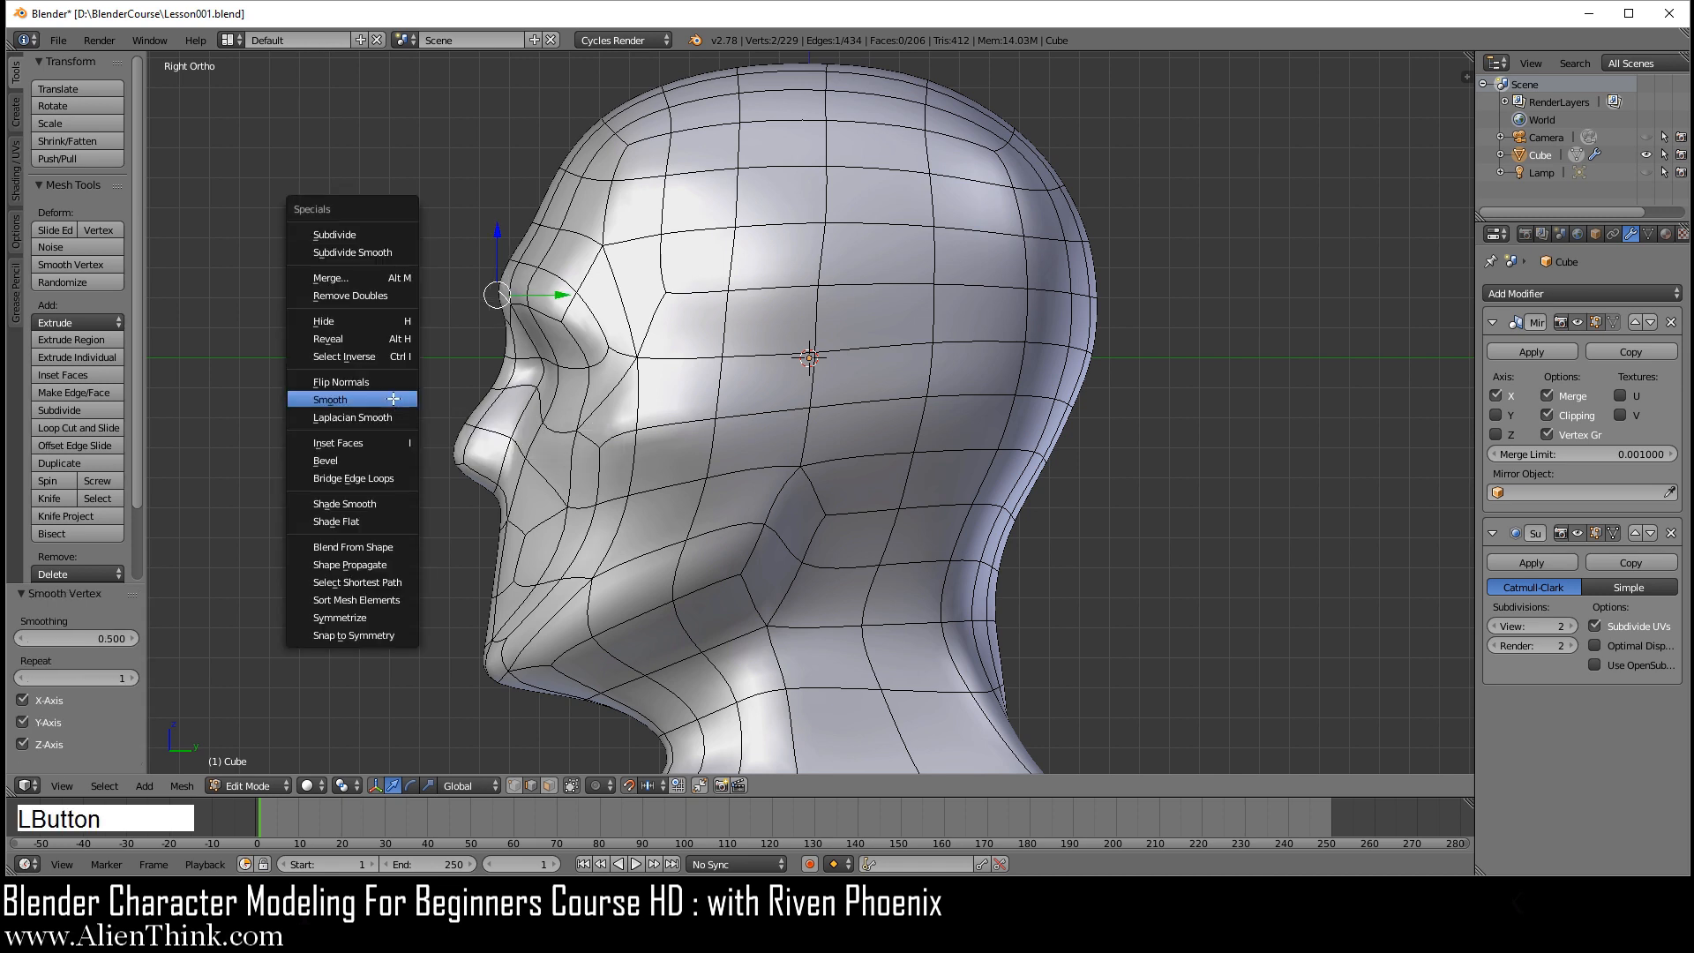
pyautogui.click(392, 398)
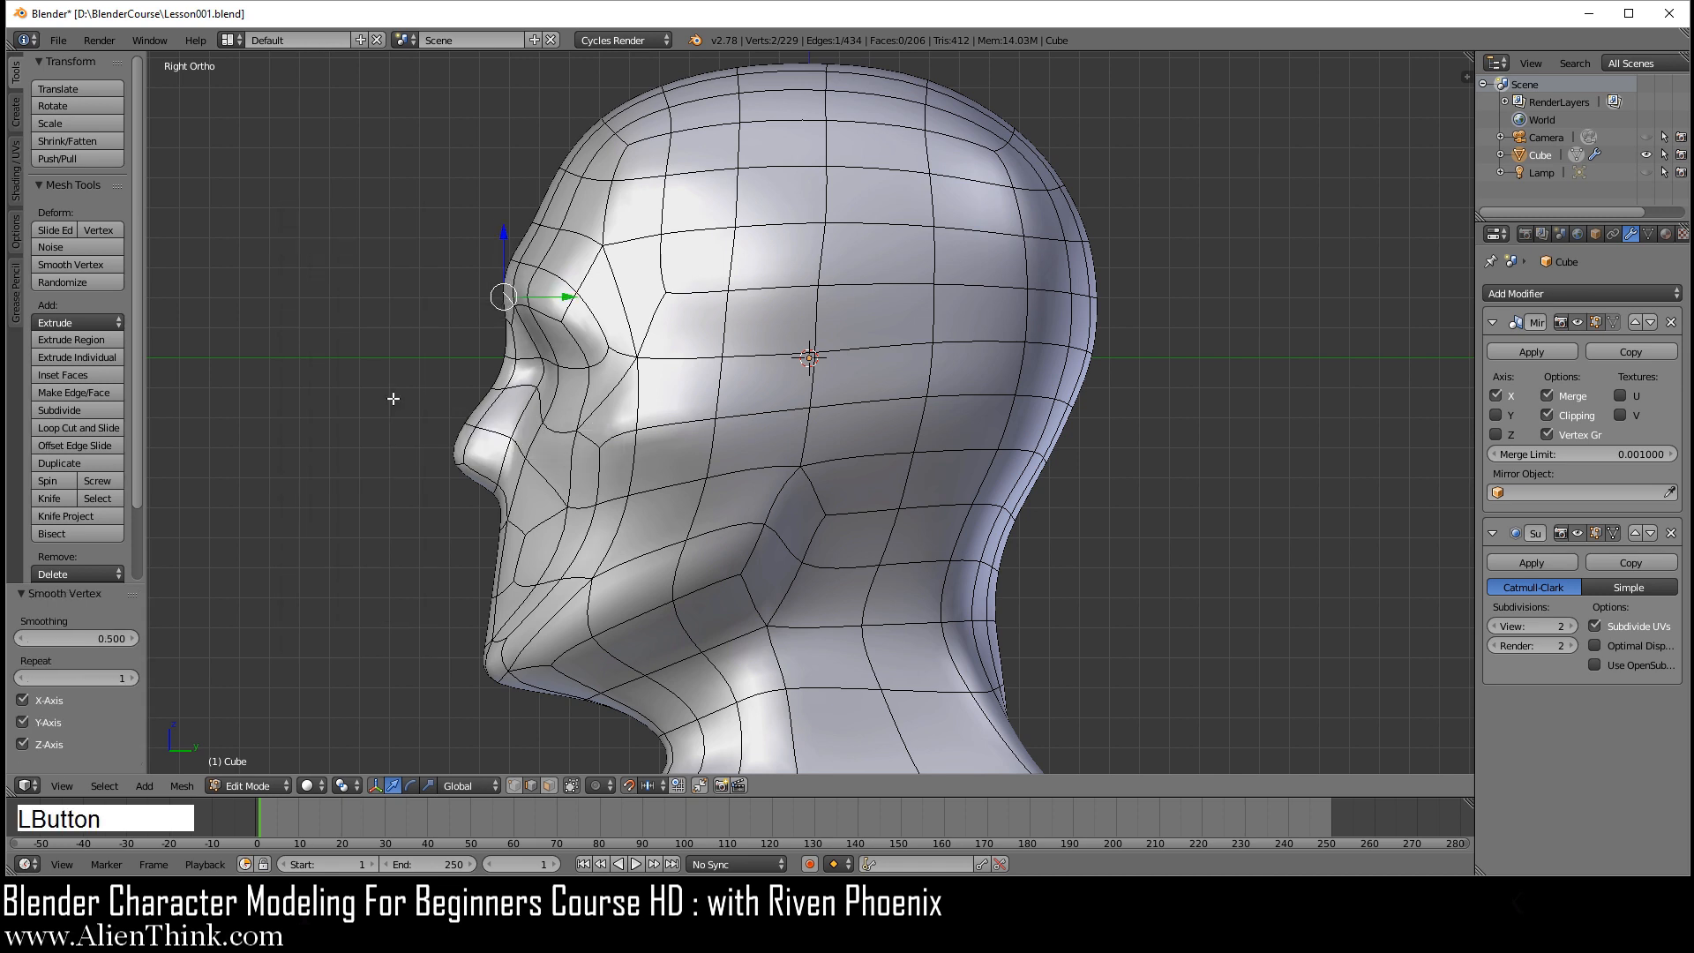
# - In face selection, move the centre face midway down the nose ridge and the nose tip face below it -0.02 along Y each
pyautogui.click(549, 785)
pyautogui.scroll(2, 450, 445)
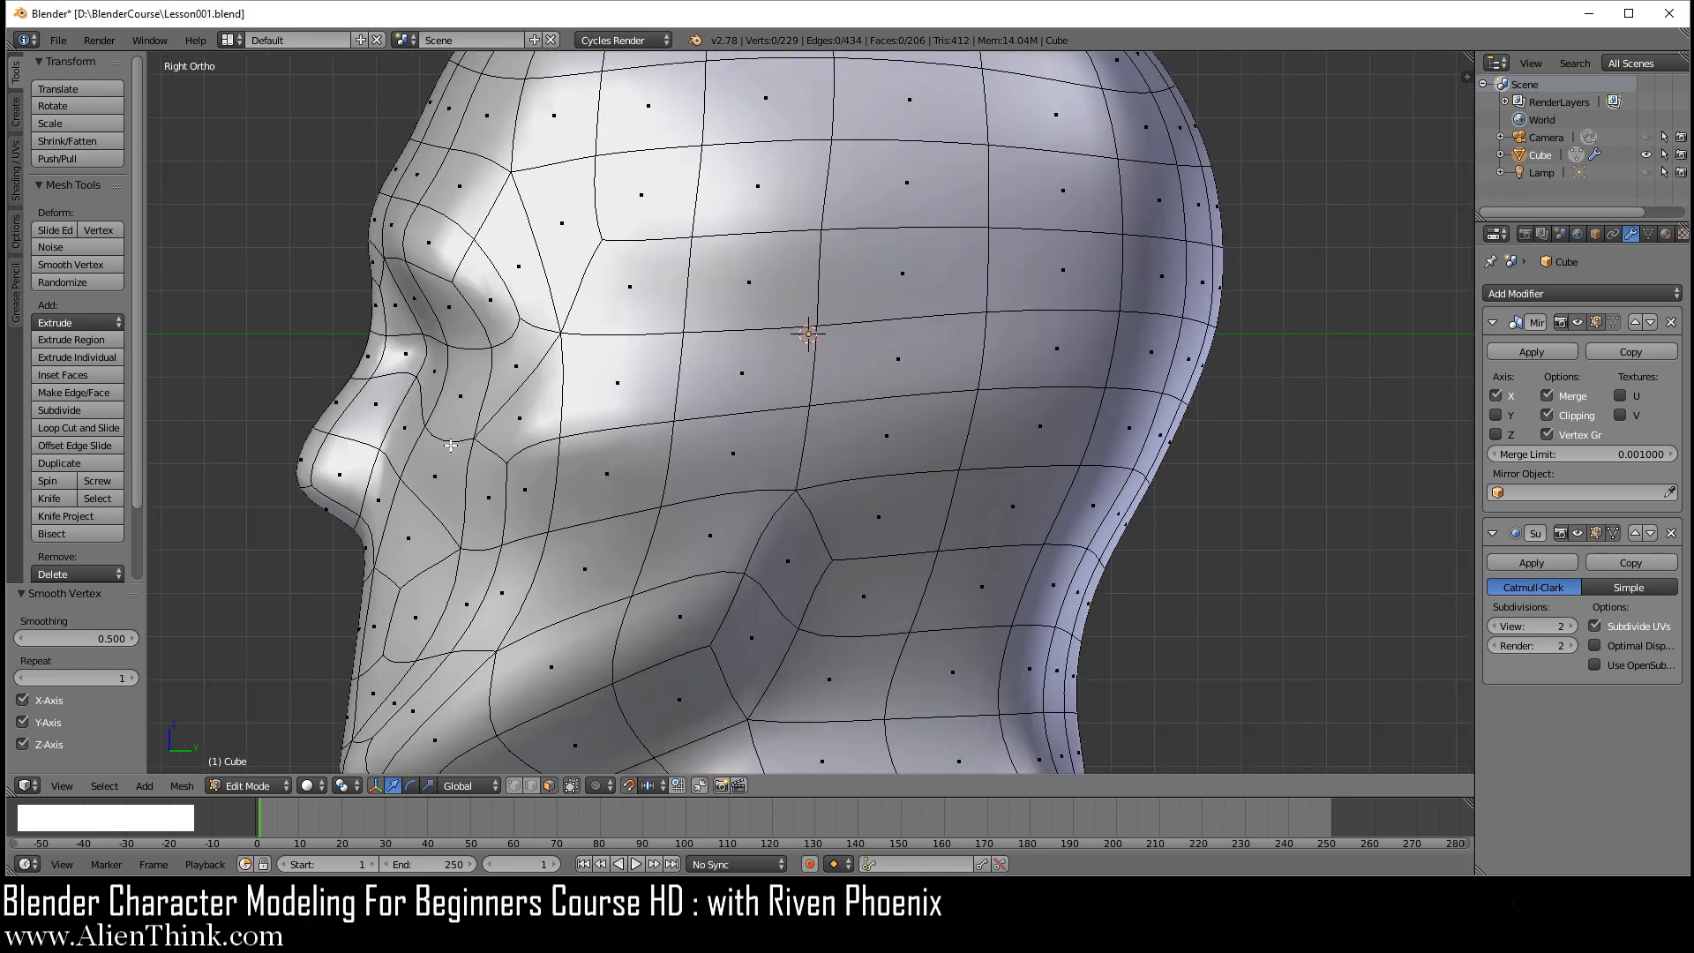
pyautogui.scroll(2, 450, 445)
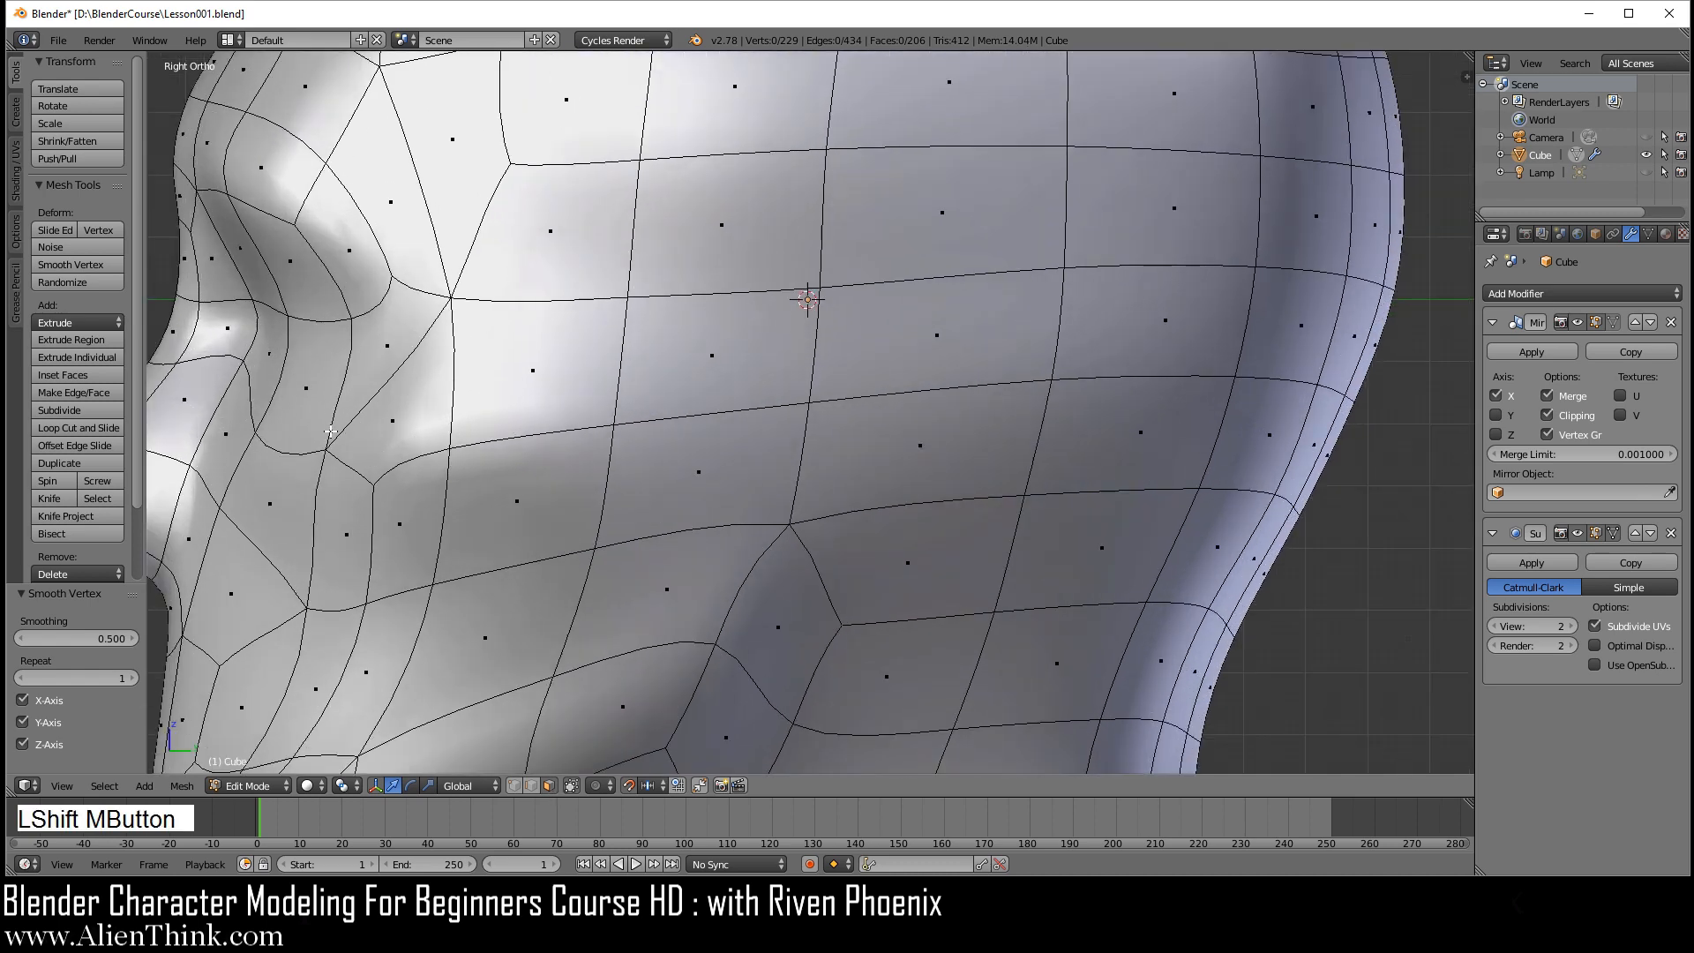
pyautogui.keyDown('shift'); pyautogui.moveTo(450, 459); pyautogui.dragTo(794, 428, button='middle'); pyautogui.keyUp('shift')
pyautogui.scroll(3, 794, 428)
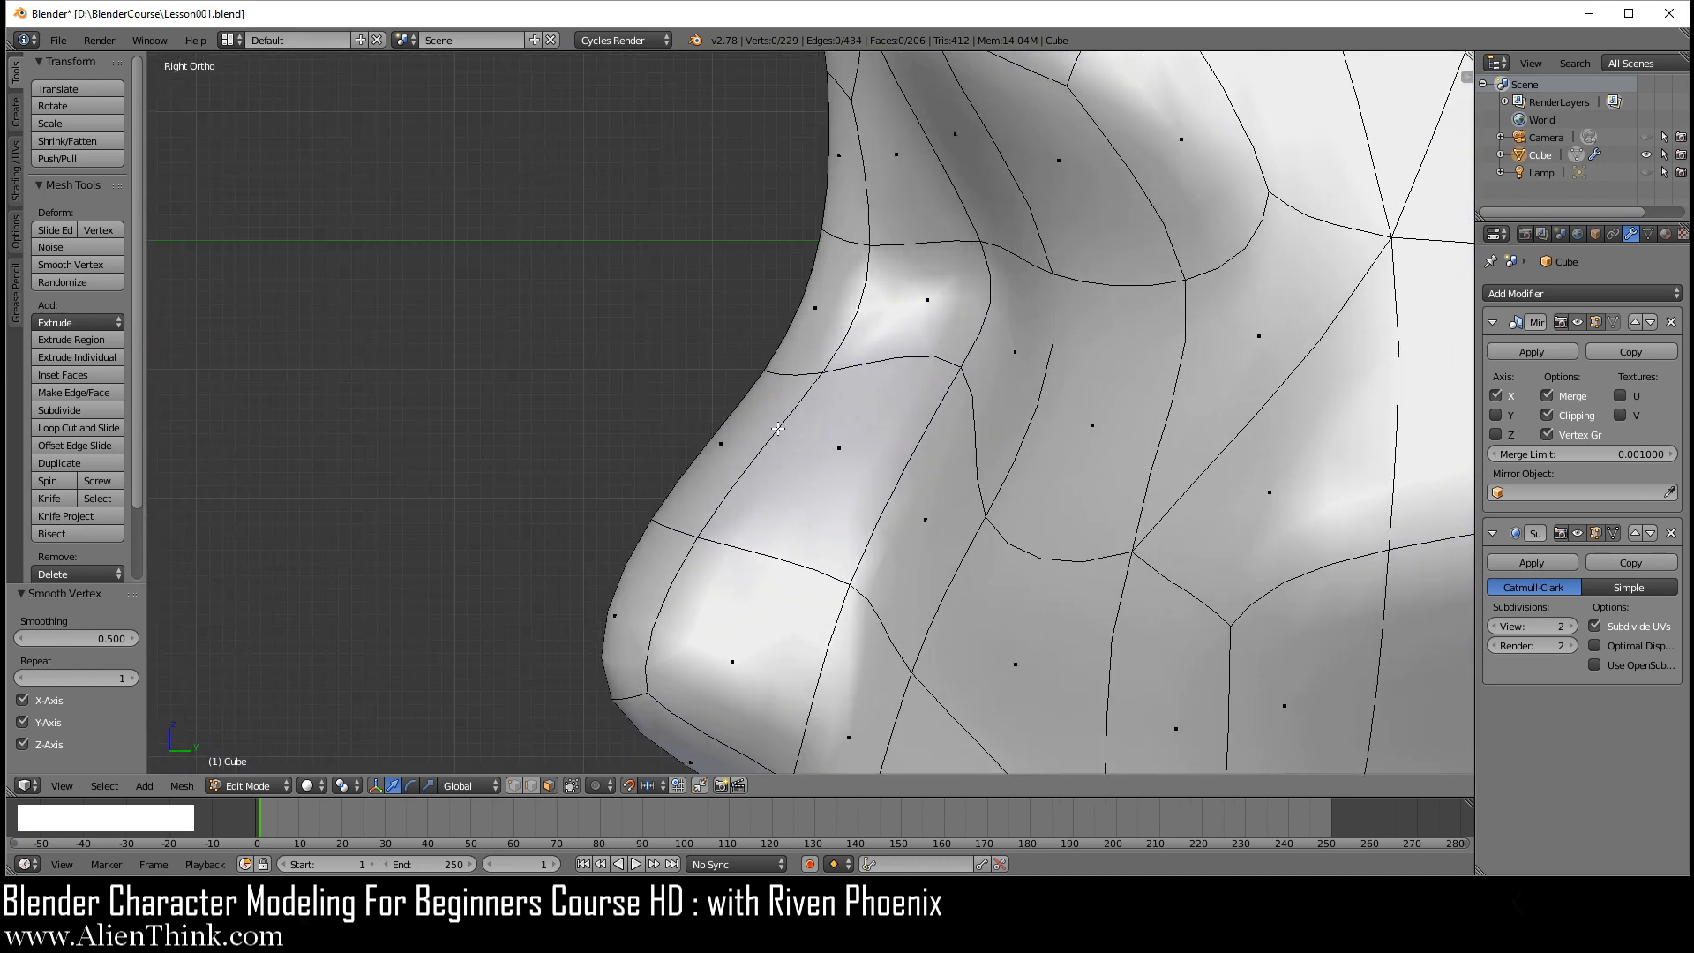
pyautogui.scroll(-2, 726, 470)
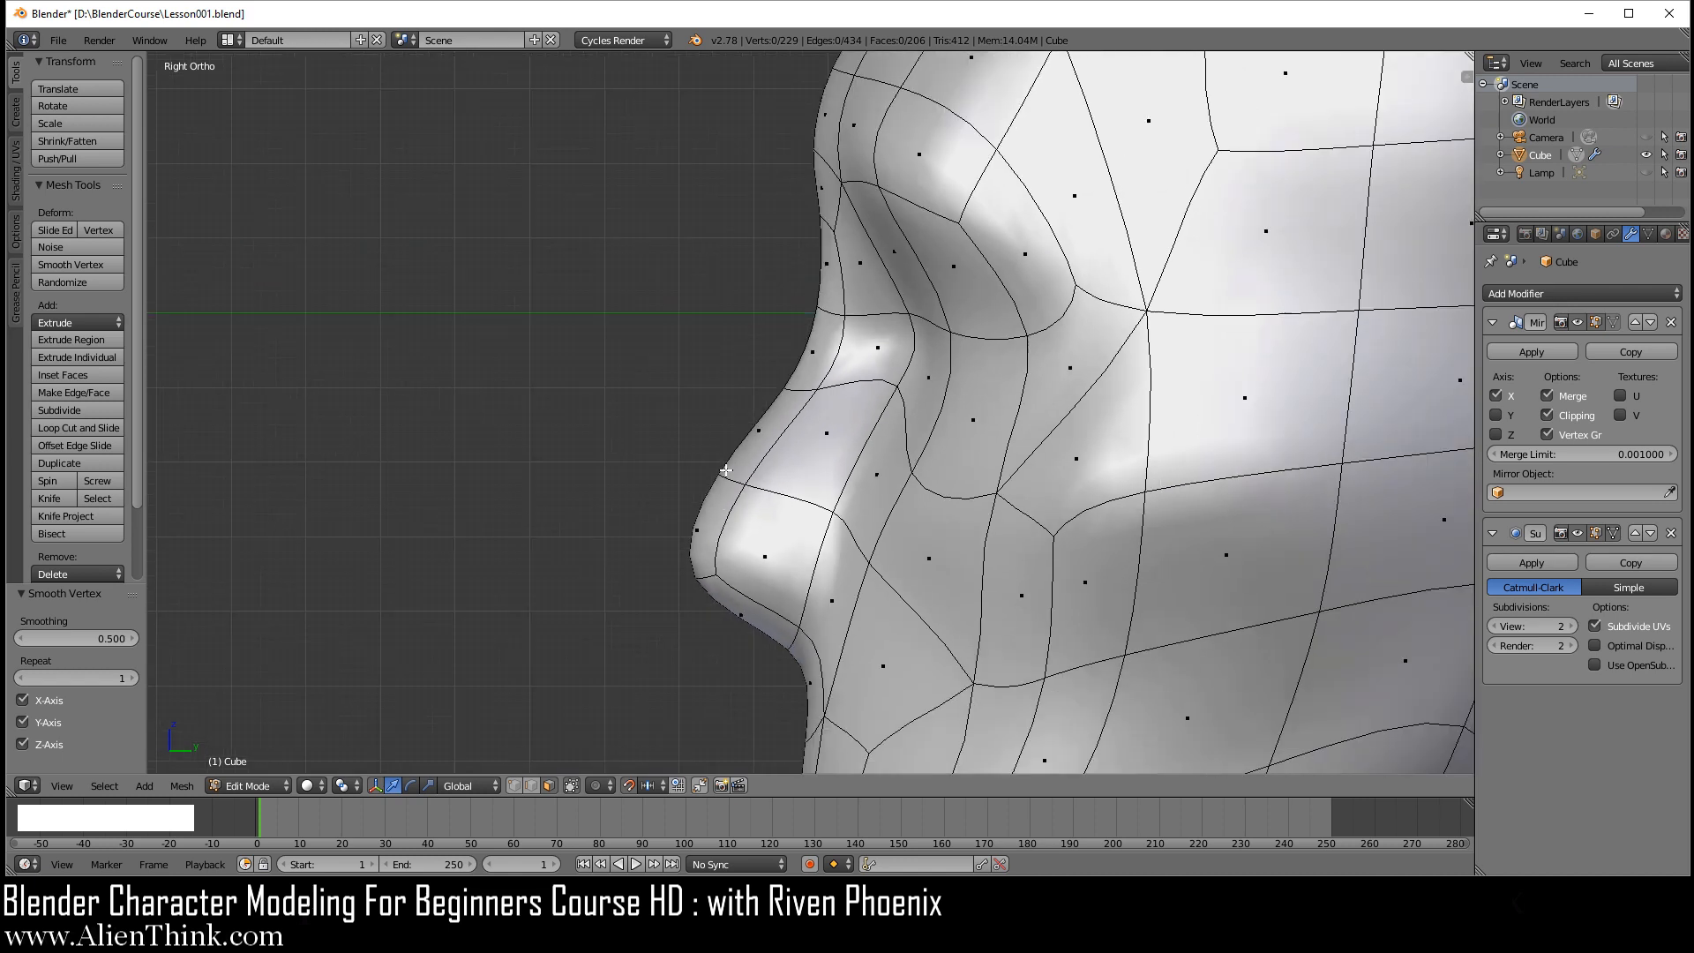
pyautogui.scroll(-3, 752, 455)
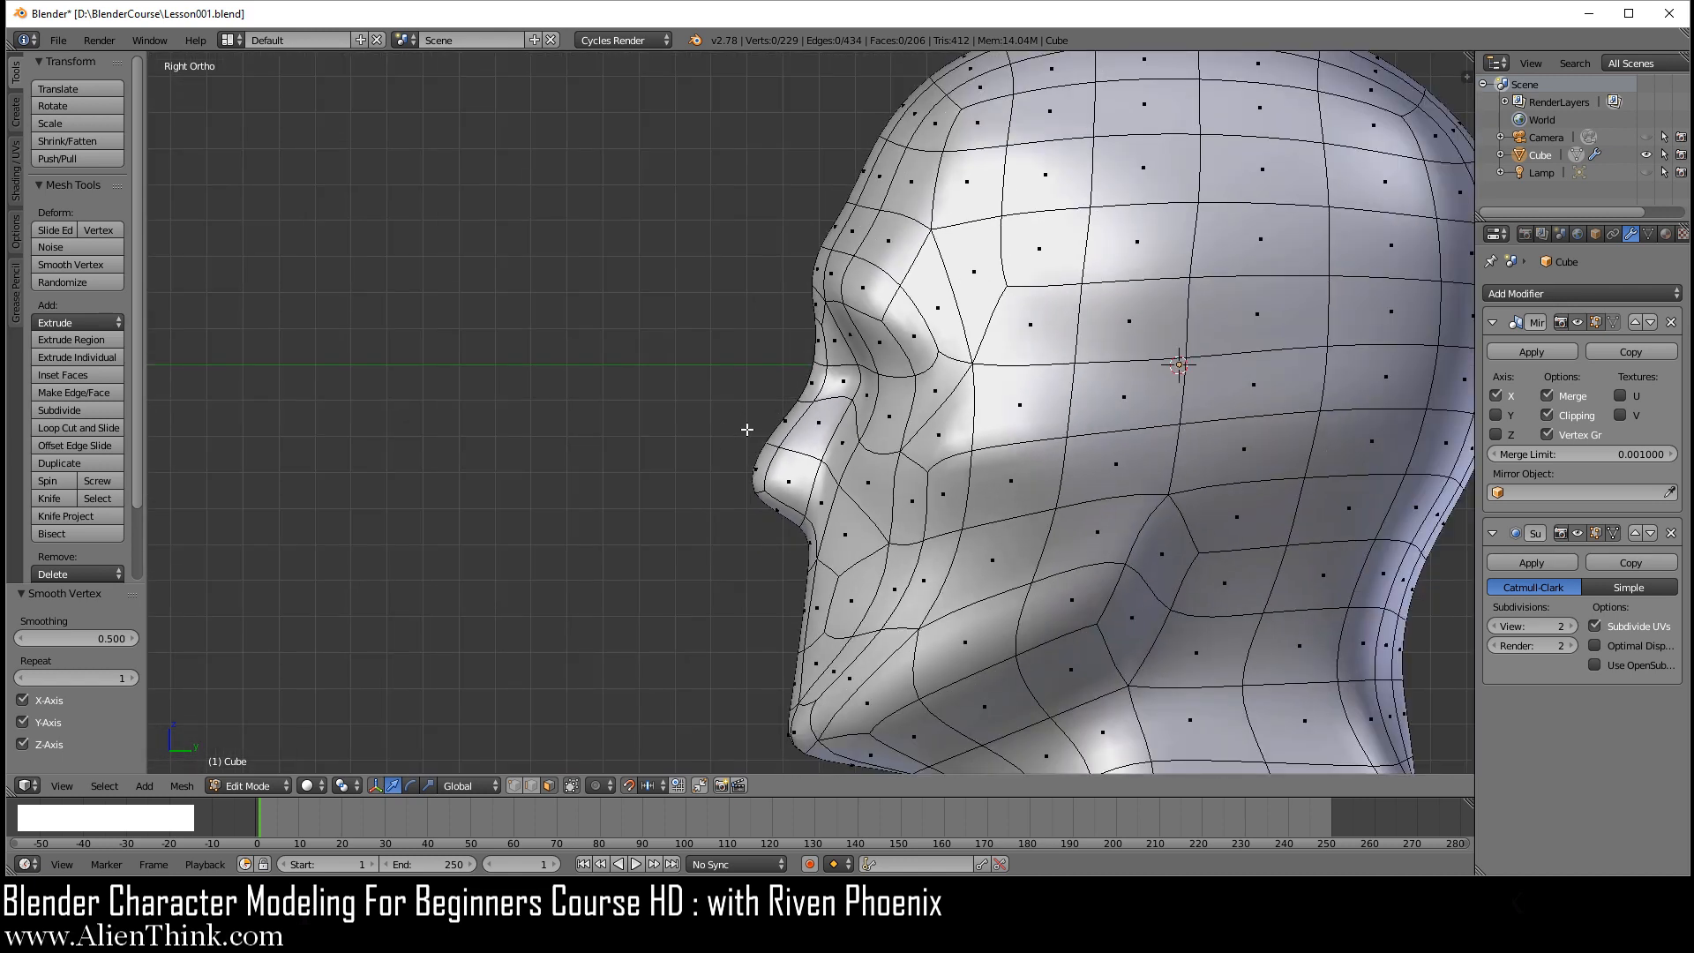
pyautogui.scroll(5, 746, 430)
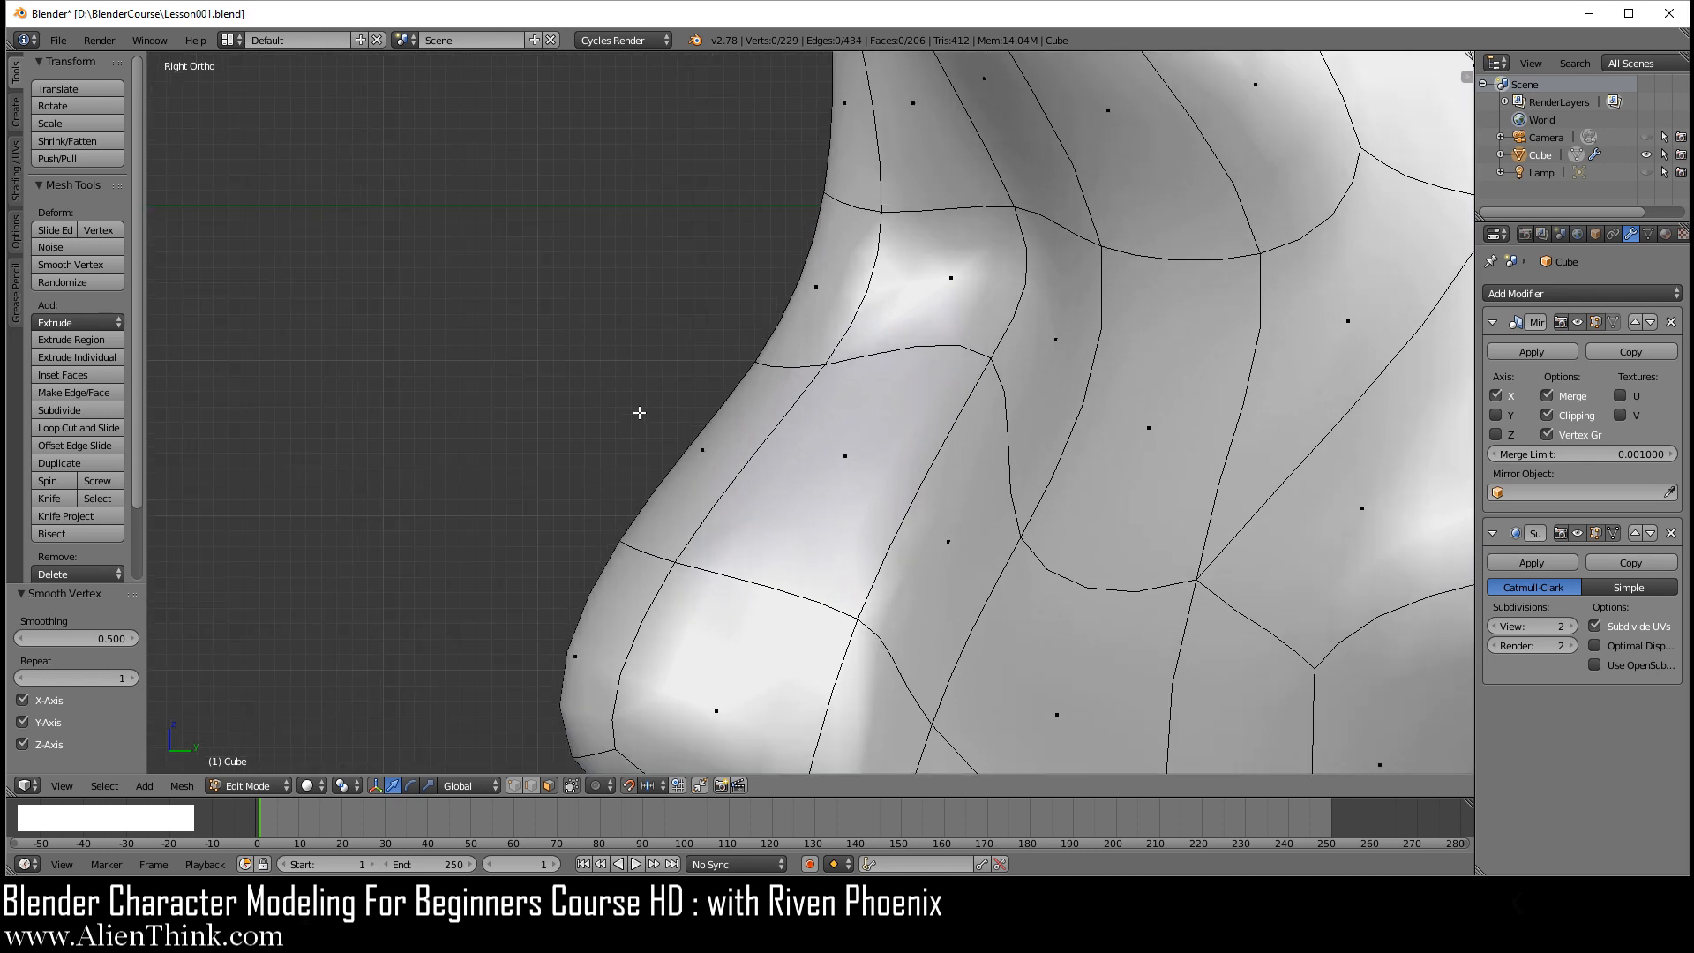
pyautogui.rightClick(717, 444)
pyautogui.moveTo(782, 452); pyautogui.dragTo(752, 453)
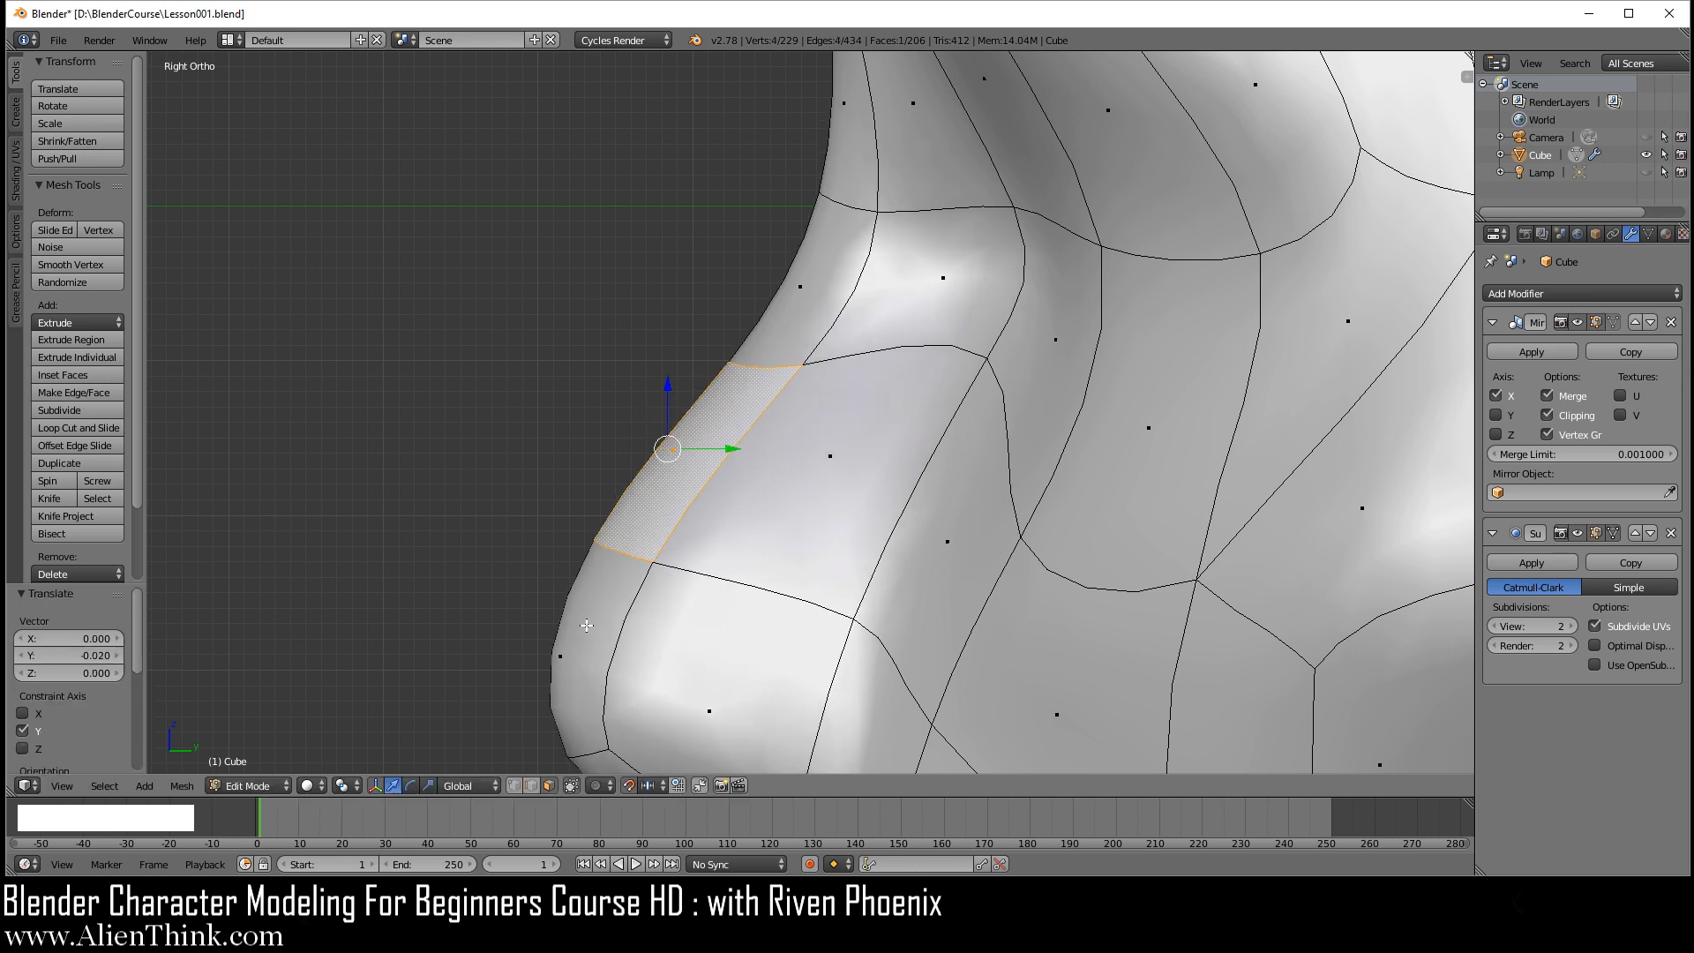
pyautogui.rightClick(616, 675)
pyautogui.moveTo(613, 656); pyautogui.dragTo(587, 655)
pyautogui.scroll(-2, 873, 527)
pyautogui.scroll(-3, 873, 526)
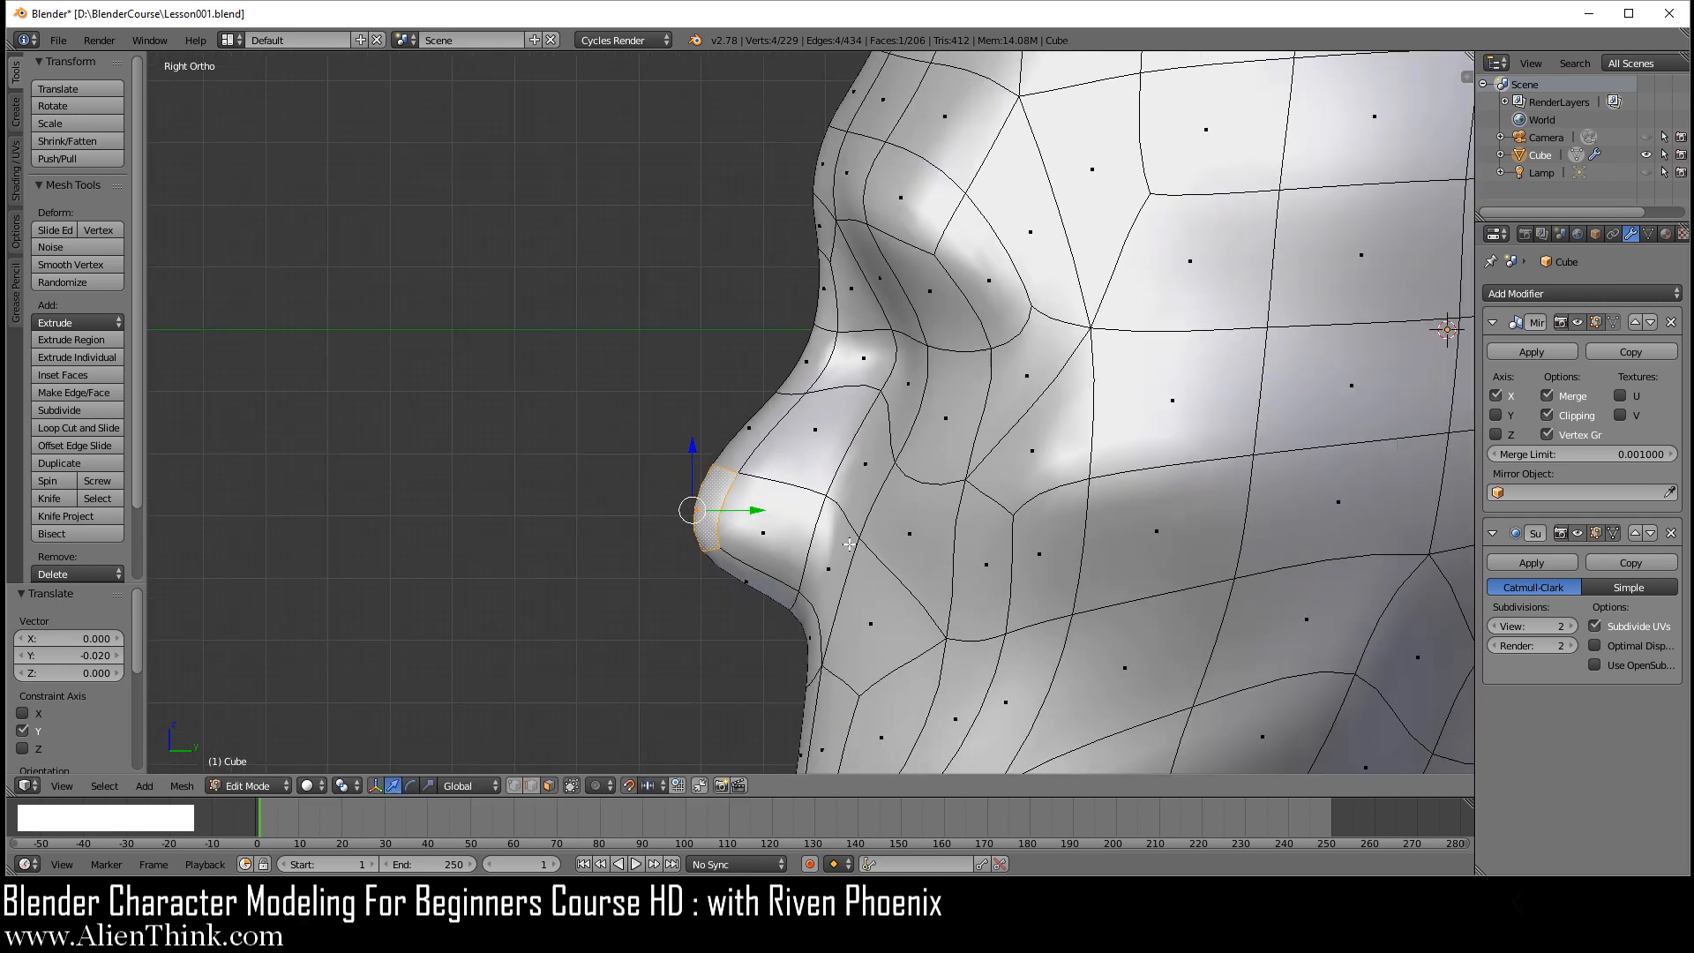
# - Examine the nose shape from the front and at an angle in Object Mode, ending in Edit Mode's front view
pyautogui.press('1')
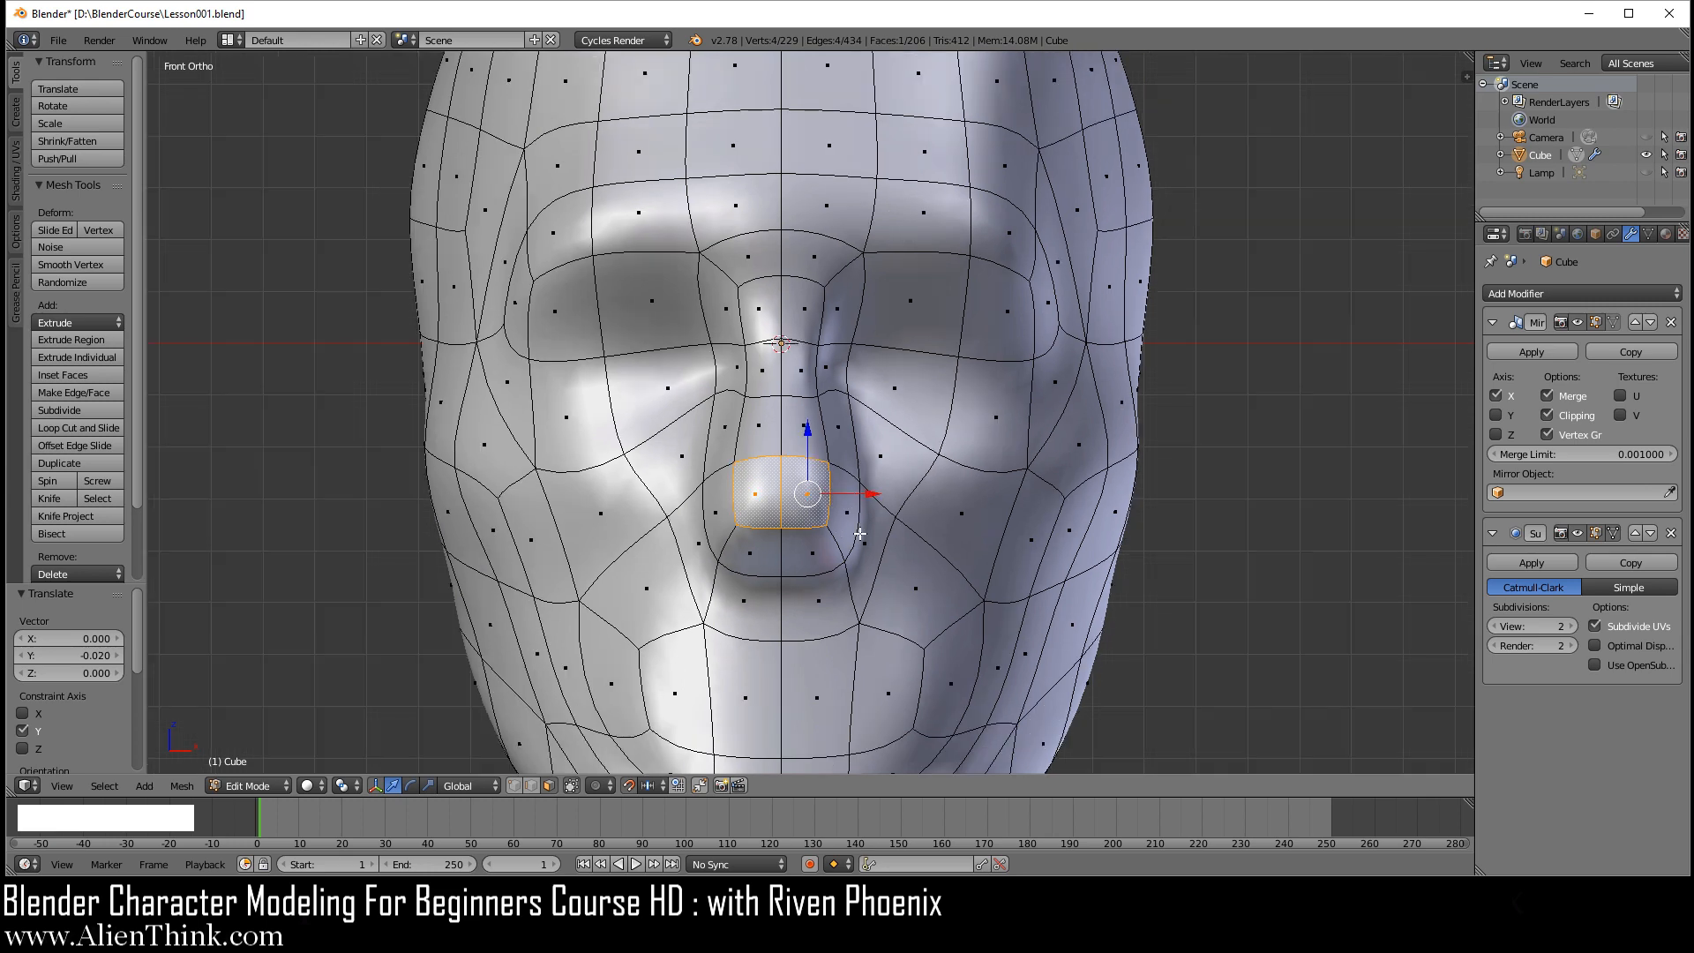
pyautogui.keyDown('shift'); pyautogui.moveTo(812, 488); pyautogui.dragTo(829, 449, button='middle'); pyautogui.keyUp('shift')
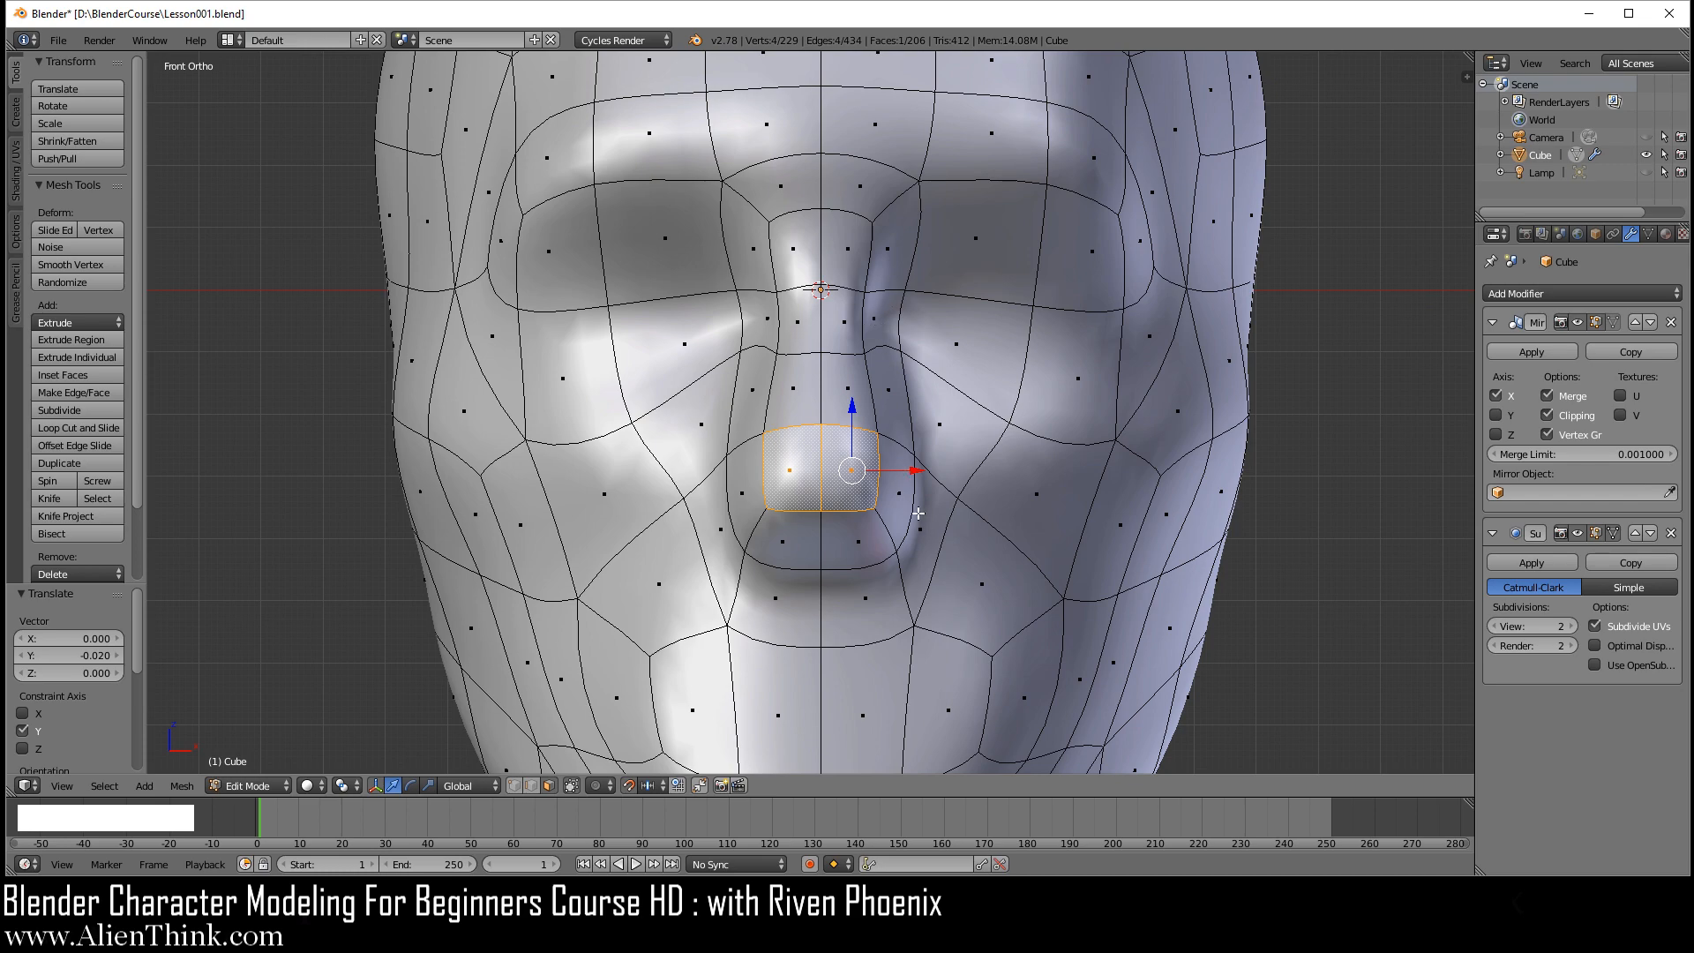
pyautogui.press('Tab')
pyautogui.moveTo(946, 543)
pyautogui.mouseDown(button='middle')
pyautogui.moveTo(949, 529)
pyautogui.moveTo(767, 495)
pyautogui.moveTo(667, 446)
pyautogui.moveTo(873, 367)
pyautogui.moveTo(1068, 461)
pyautogui.moveTo(1034, 560)
pyautogui.moveTo(946, 556)
pyautogui.moveTo(961, 552)
pyautogui.mouseUp(button='middle')
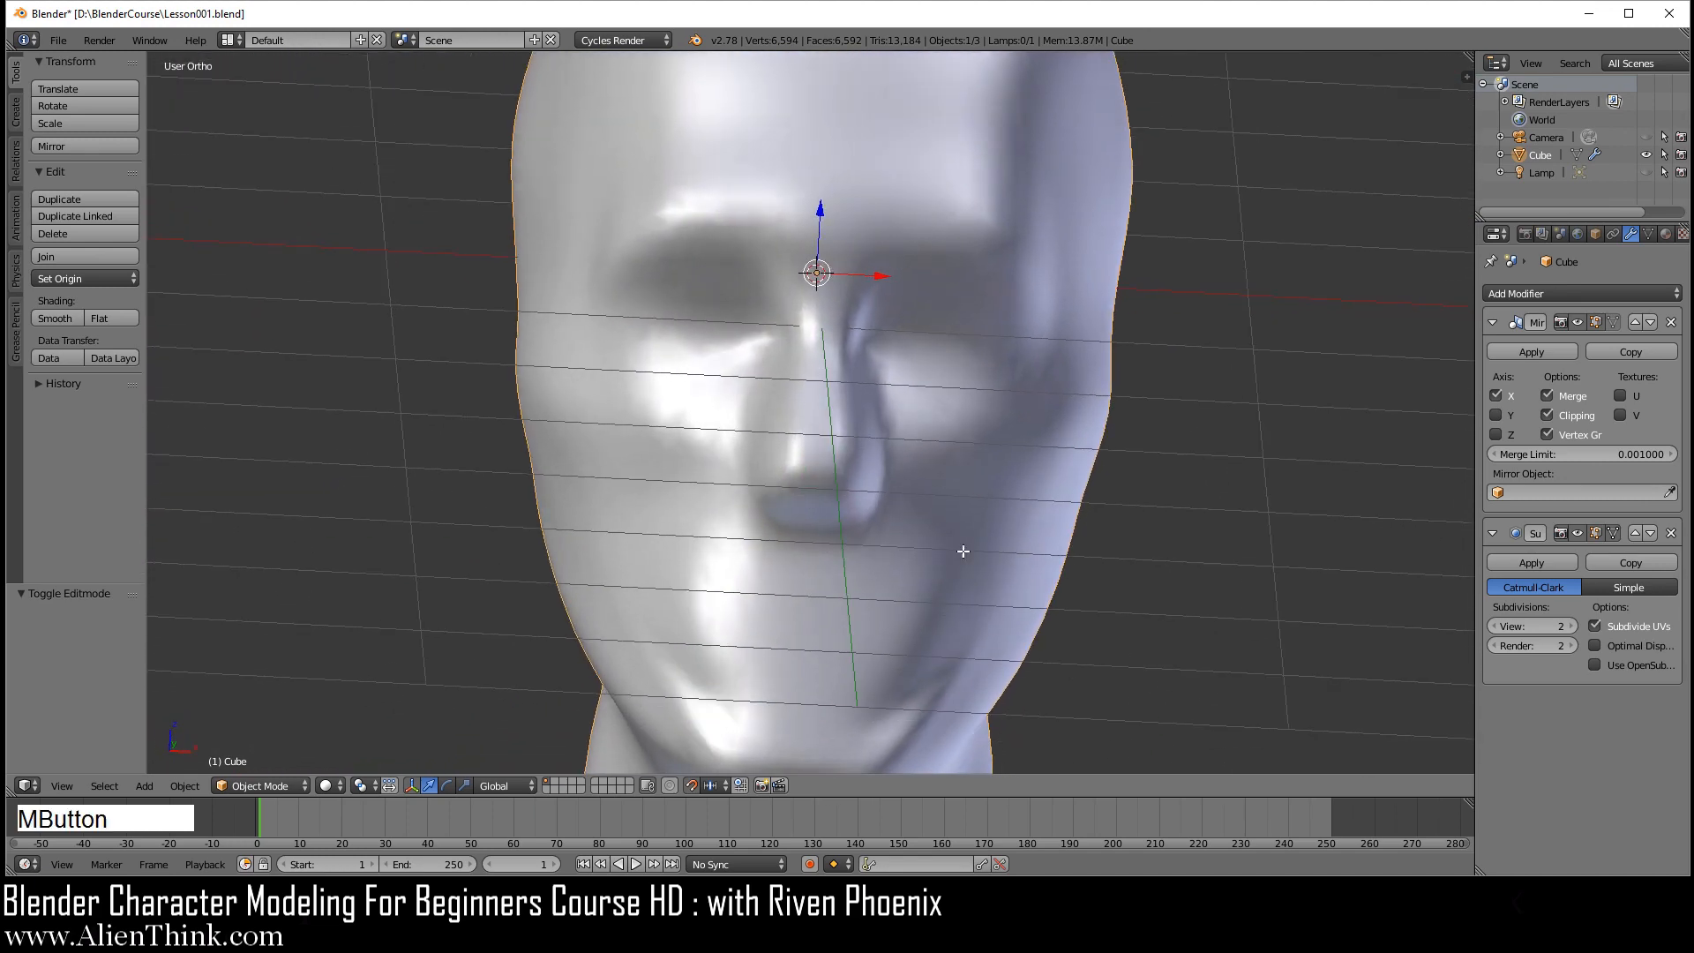
pyautogui.press('Tab')
pyautogui.press('1')
pyautogui.scroll(3, 913, 527)
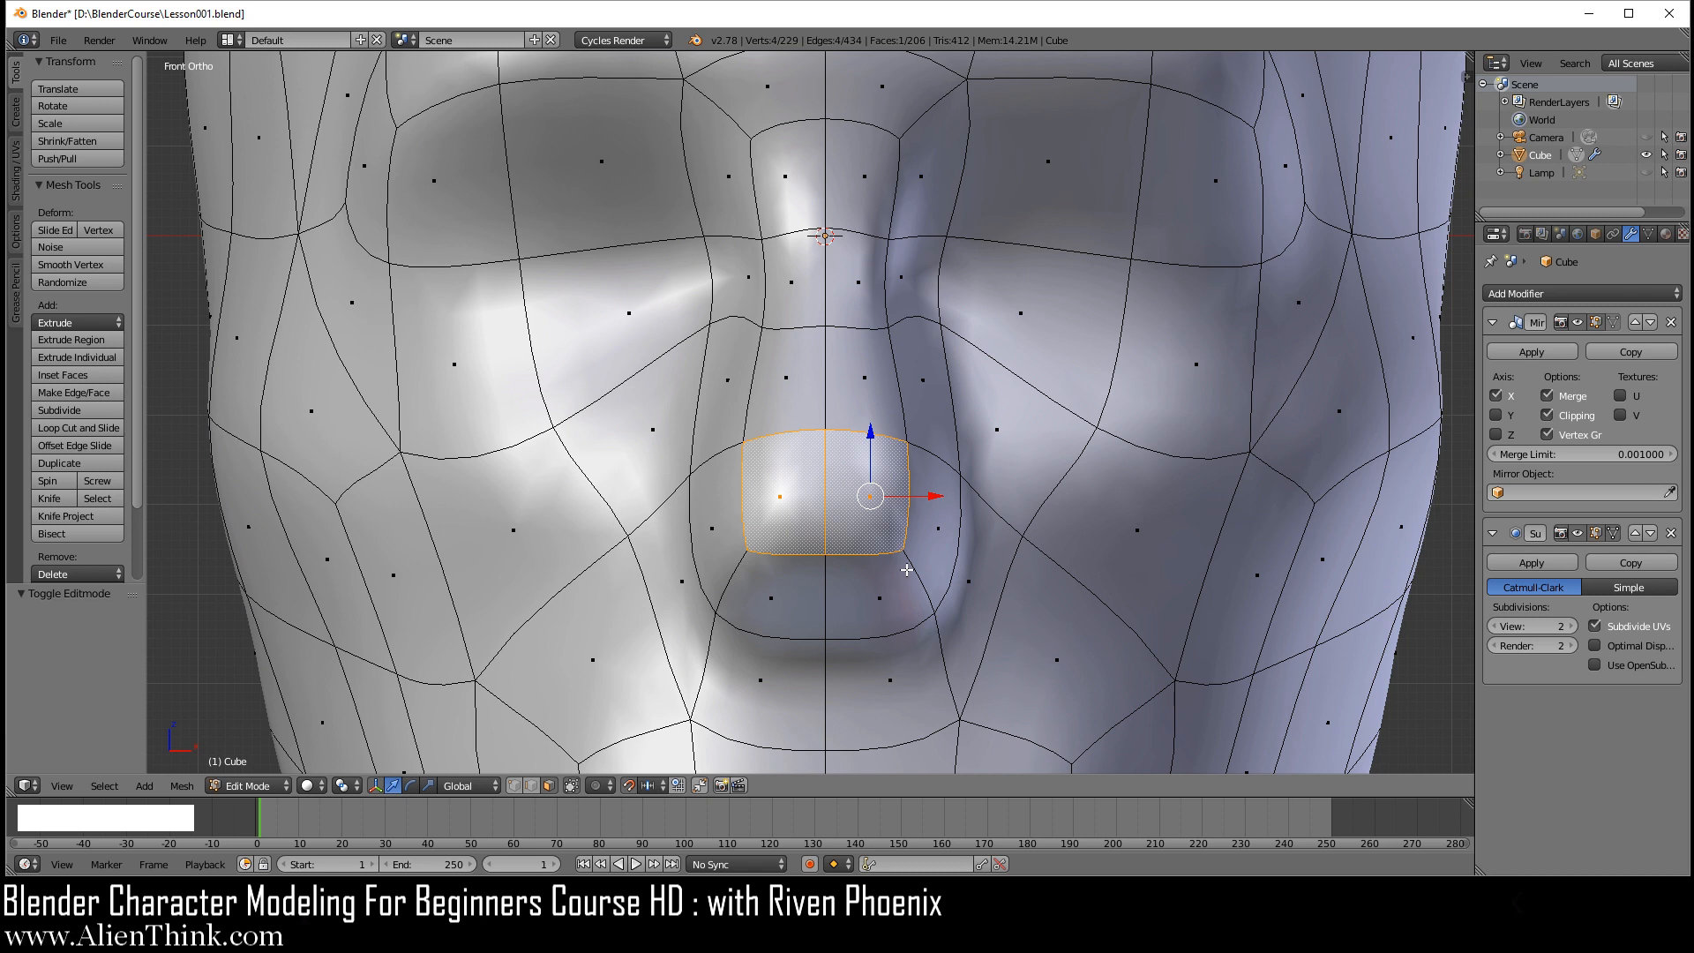
pyautogui.scroll(-1, 970, 607)
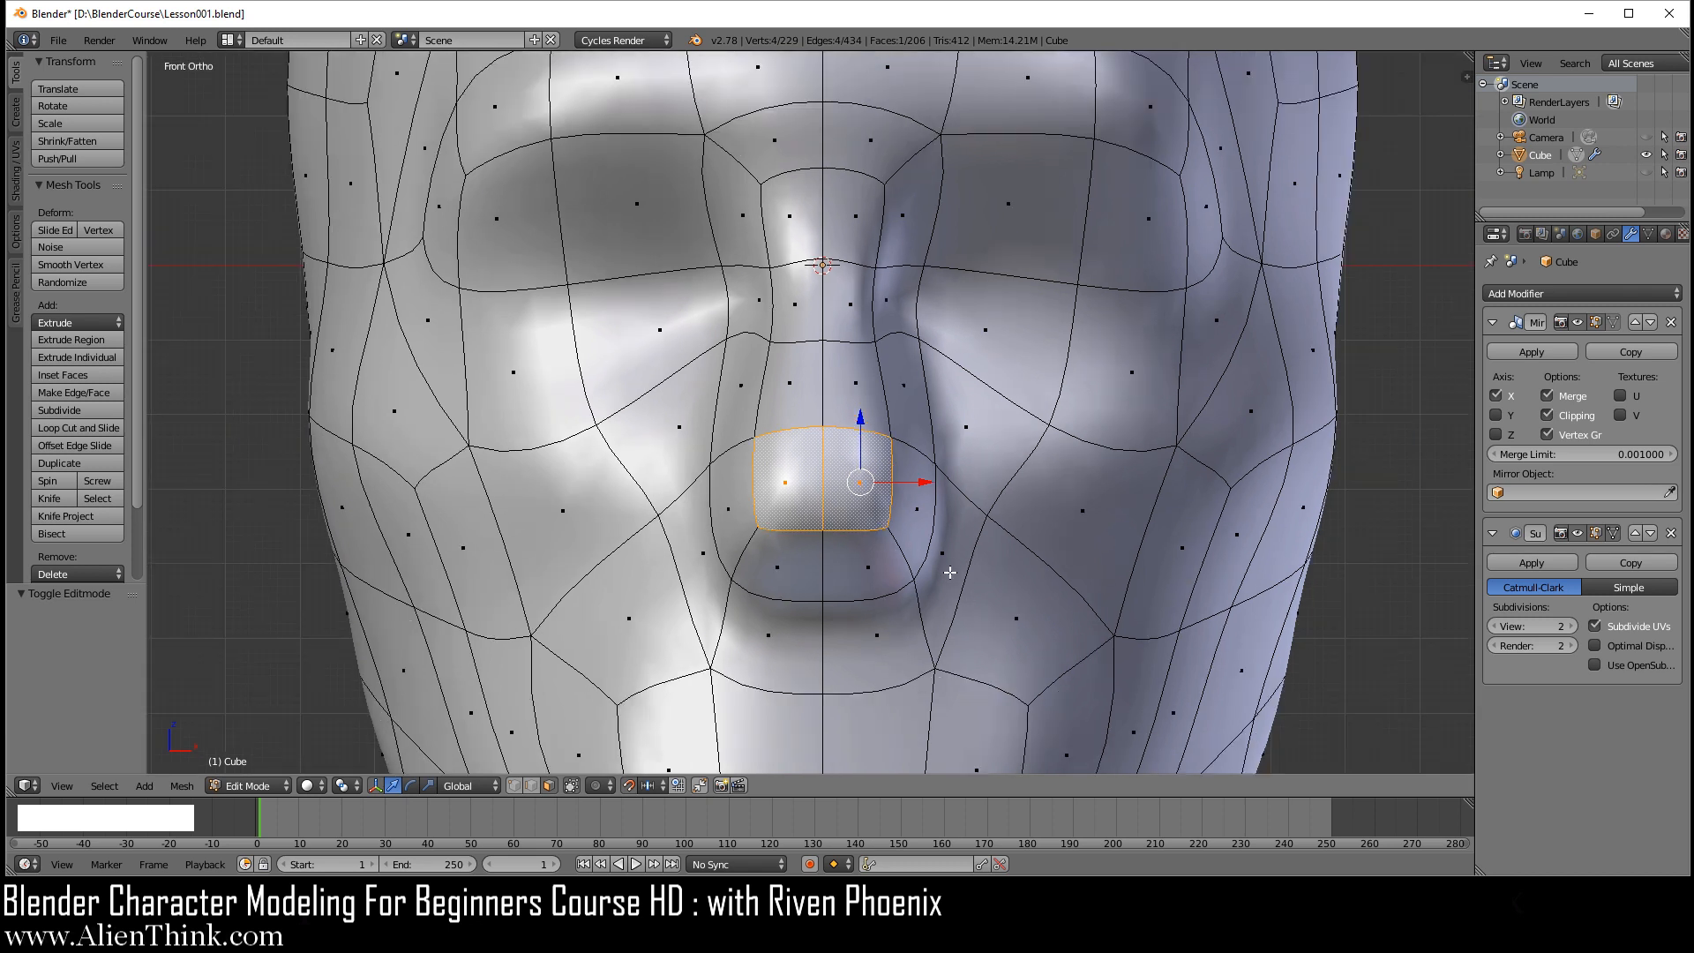
pyautogui.scroll(-2, 980, 607)
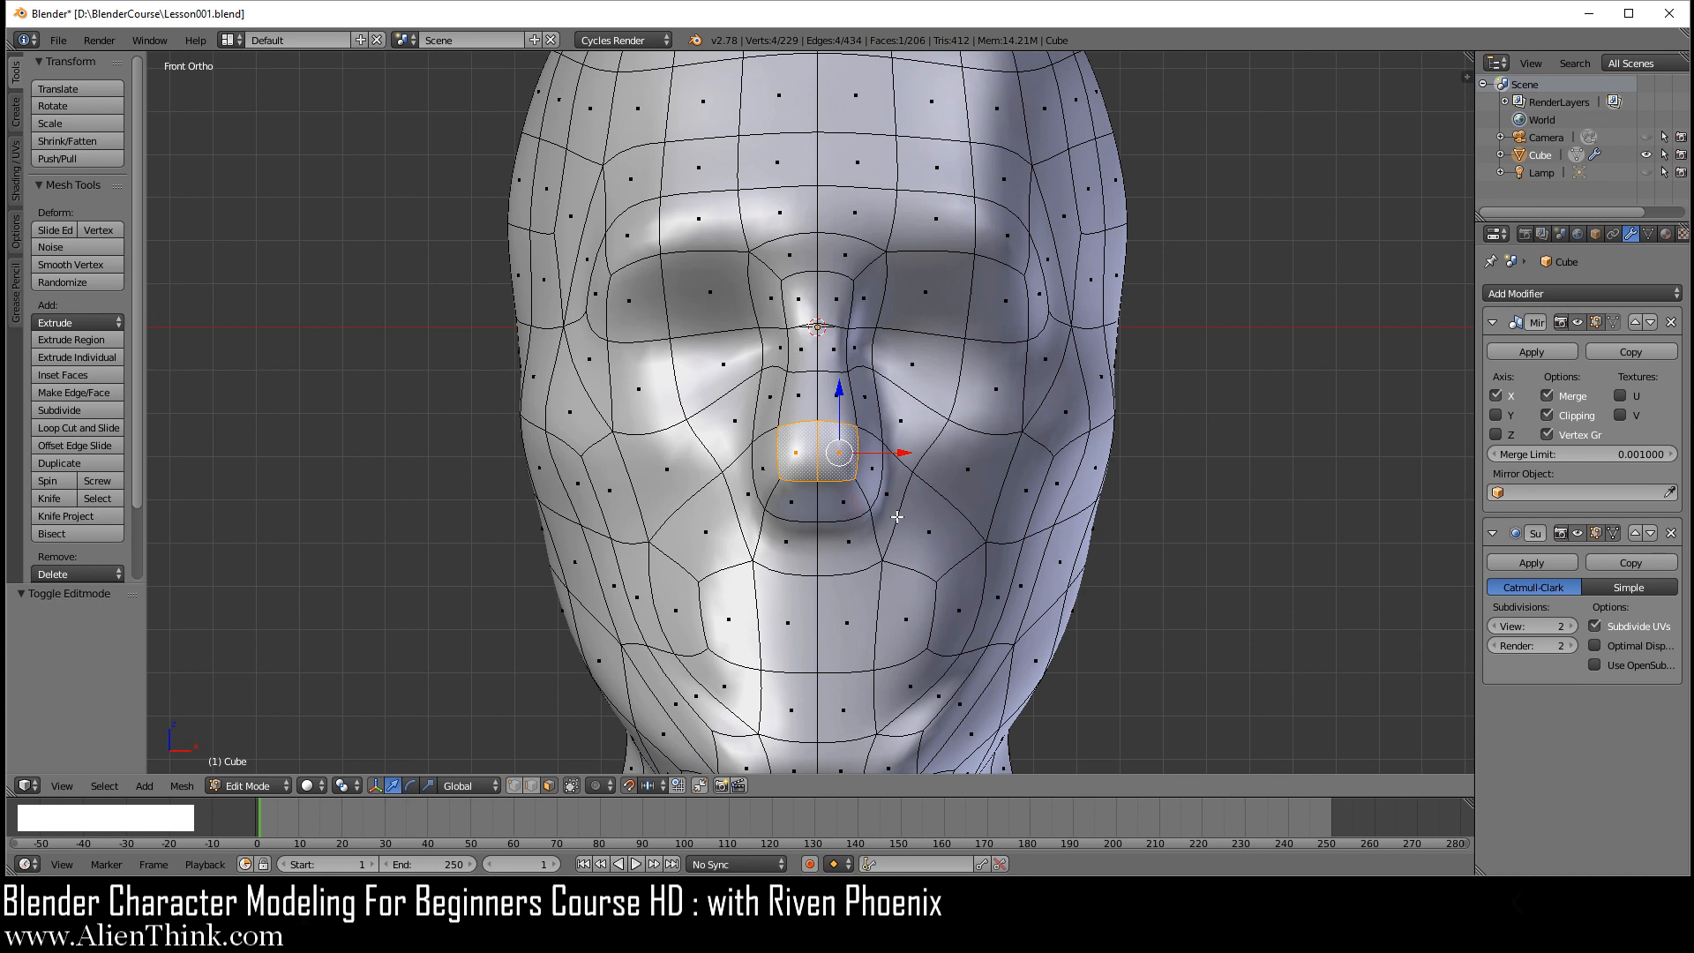
# - Add a single centred loop cut running around the mouth and across the nose tip, without sliding it
pyautogui.hotkey('ctrl', 'r')
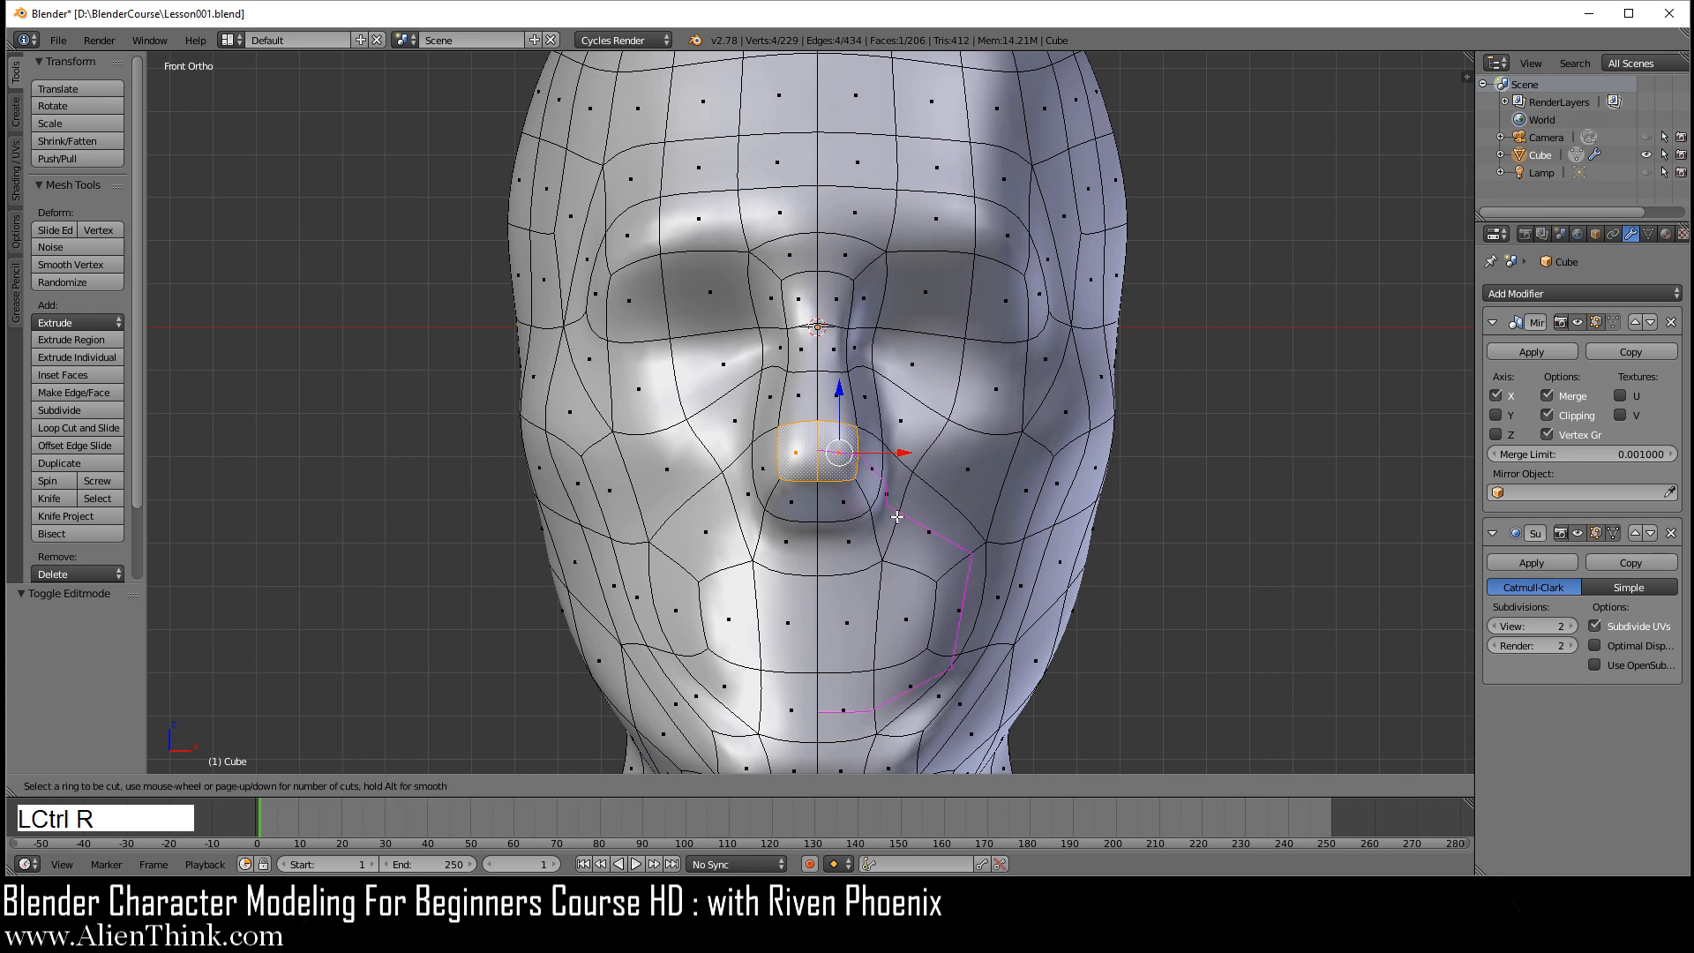
pyautogui.click(896, 516)
pyautogui.rightClick(910, 513)
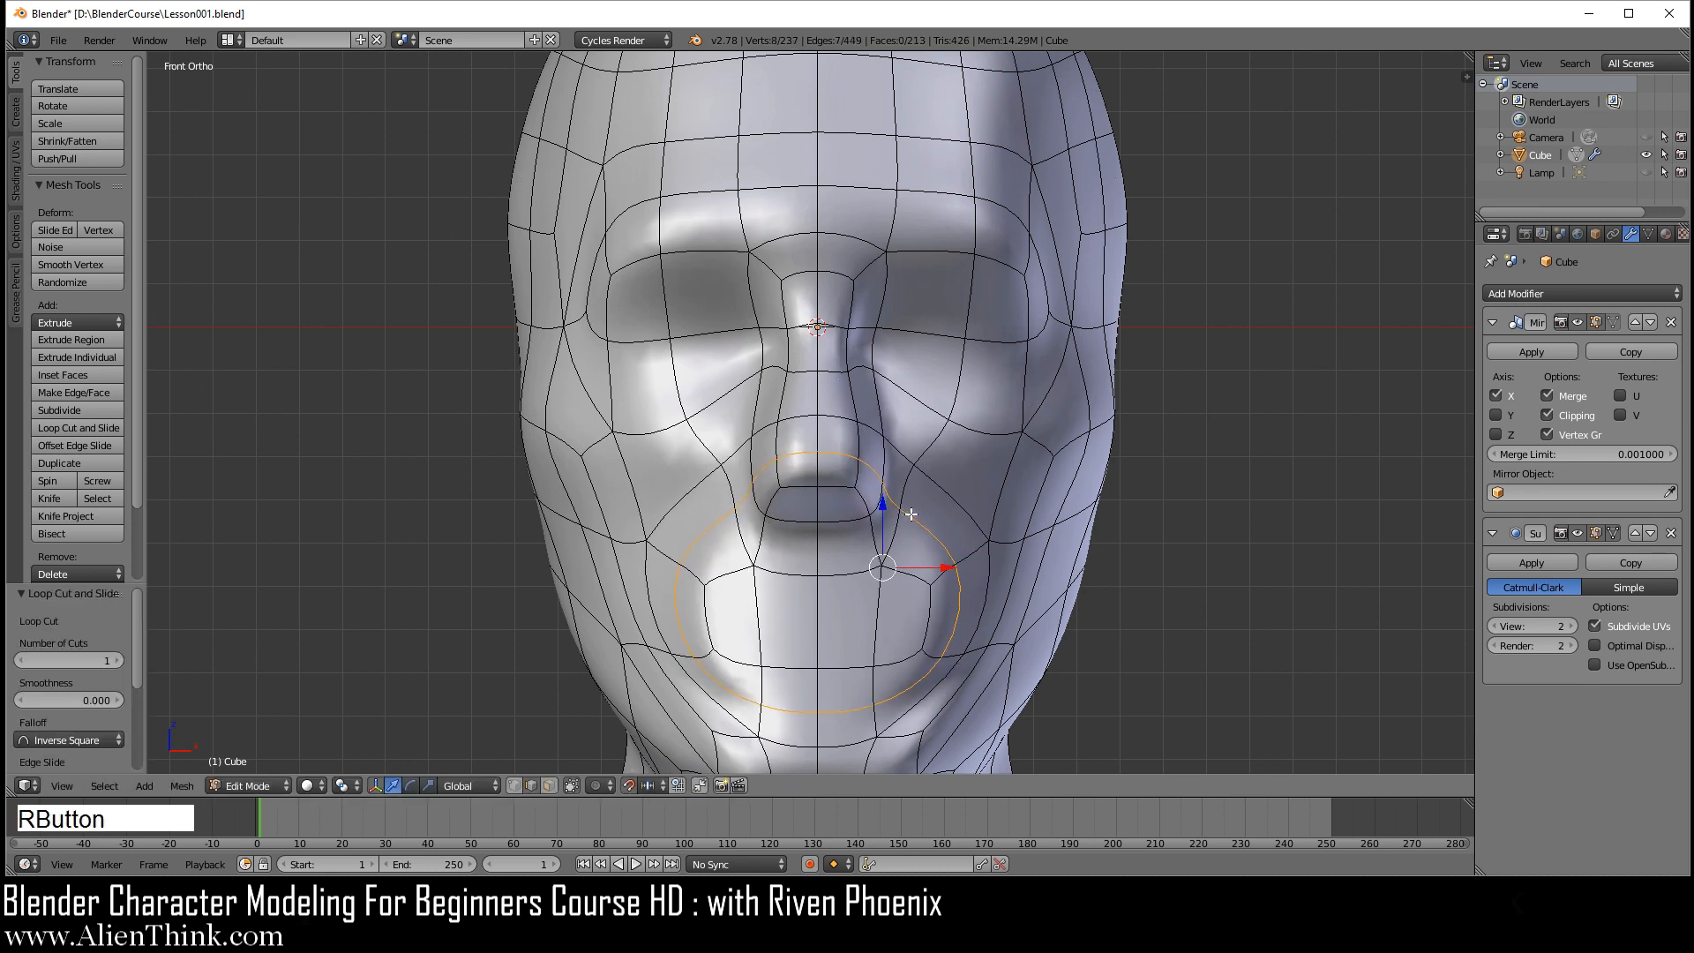
# - In face selection, rotate the edge shared by the two faces at the mouth loop's lower corner clockwise, and clear the selection
pyautogui.click(550, 786)
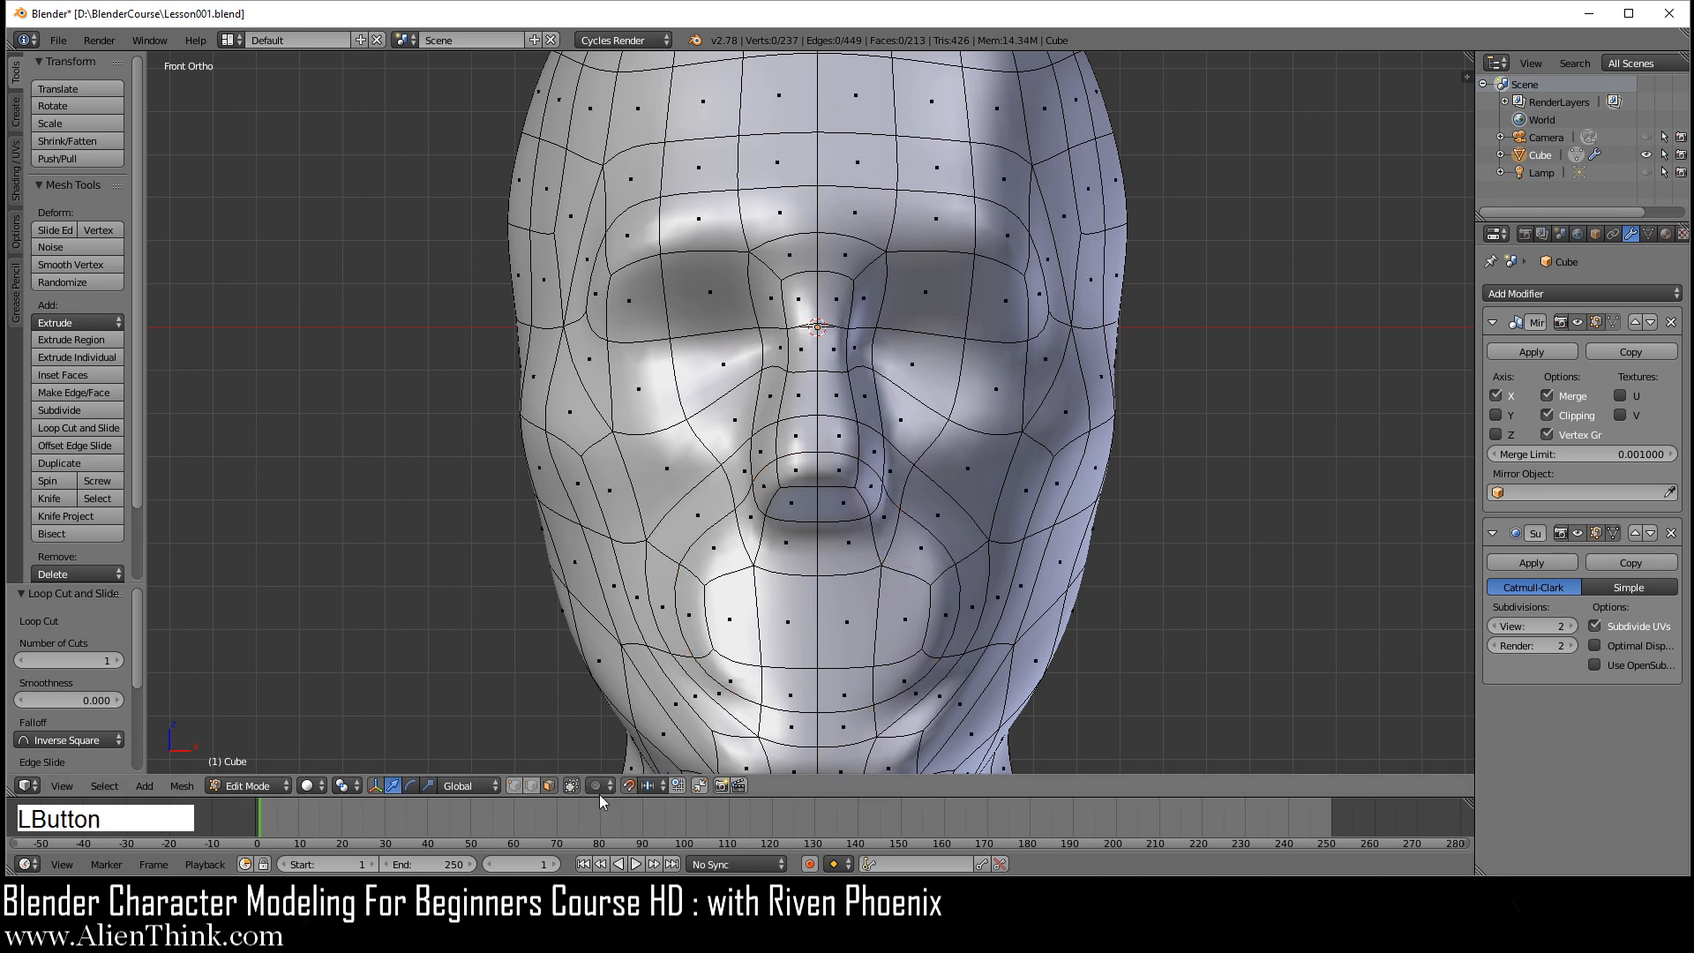
pyautogui.keyDown('shift'); pyautogui.moveTo(905, 642); pyautogui.dragTo(876, 577, button='middle'); pyautogui.keyUp('shift')
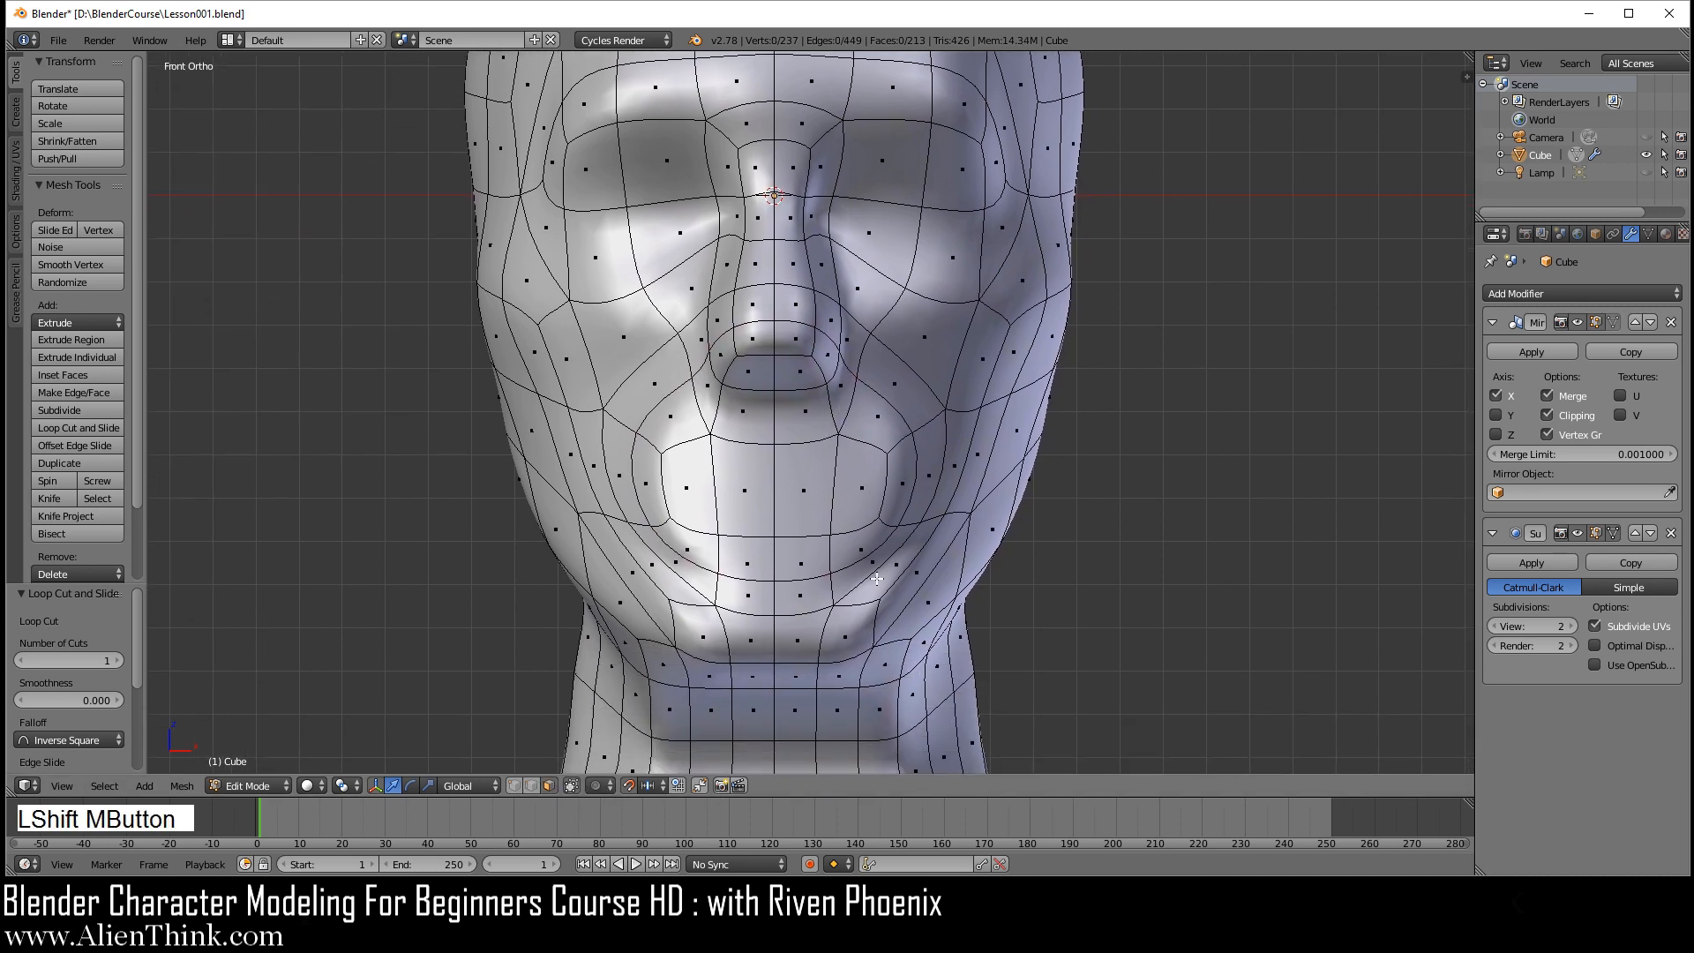
pyautogui.rightClick(873, 564)
pyautogui.keyDown('shift'); pyautogui.rightClick(898, 569); pyautogui.keyUp('shift')
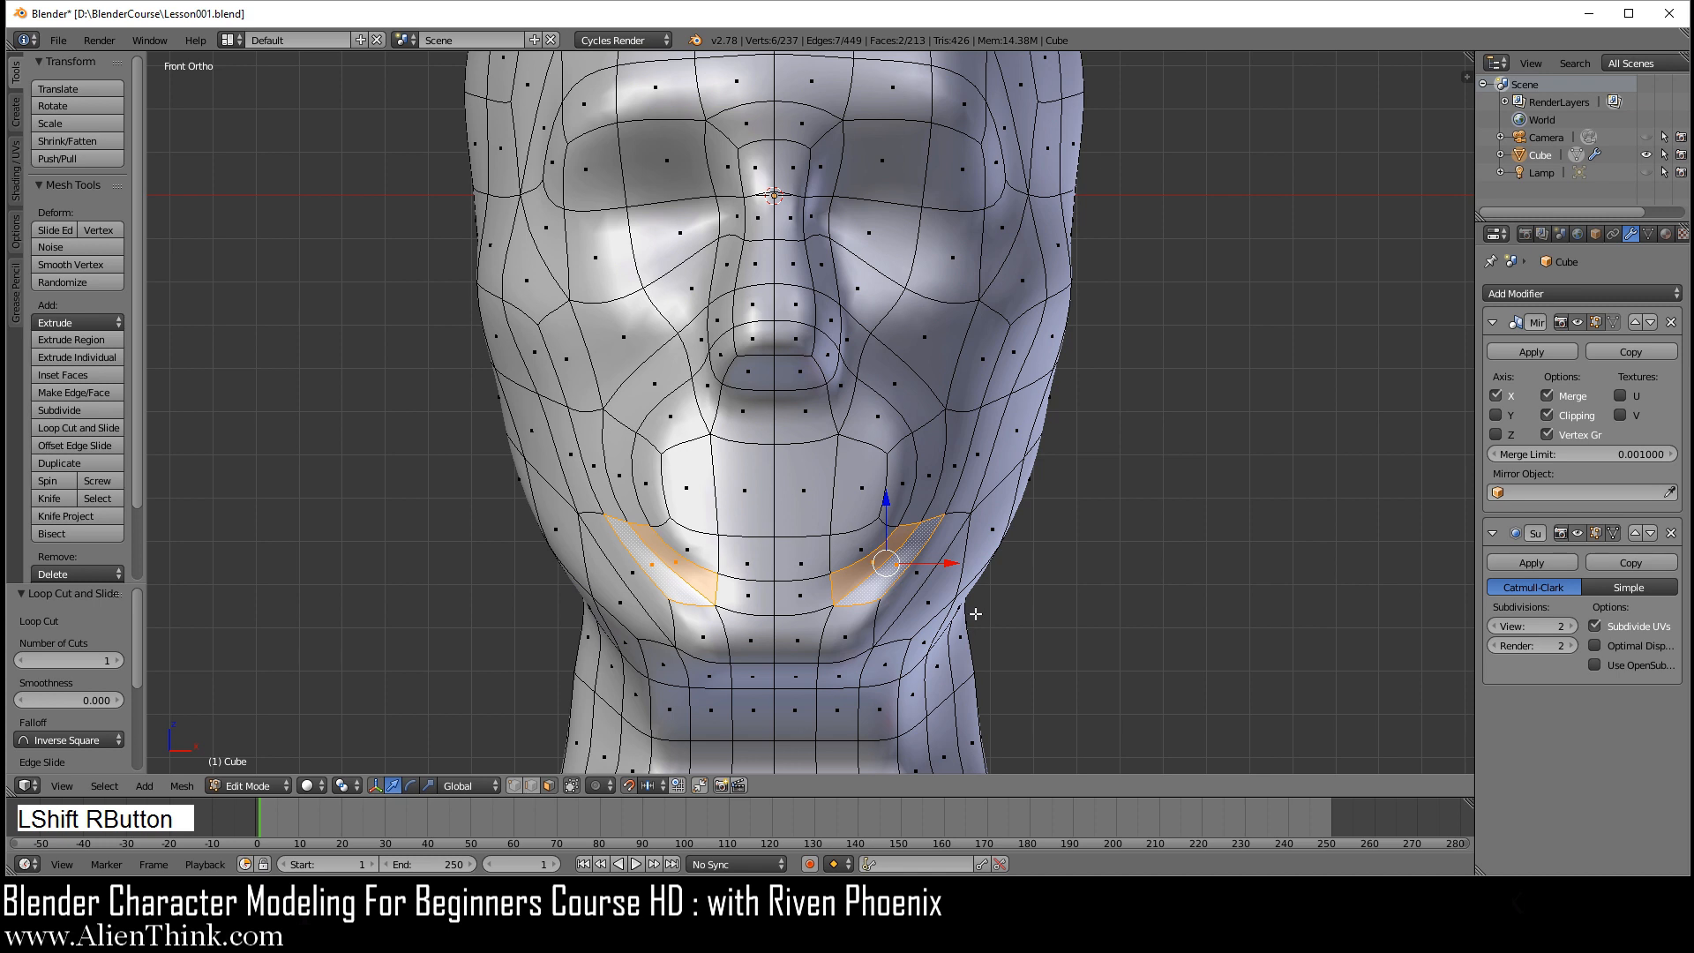
pyautogui.hotkey('ctrl', 'a')
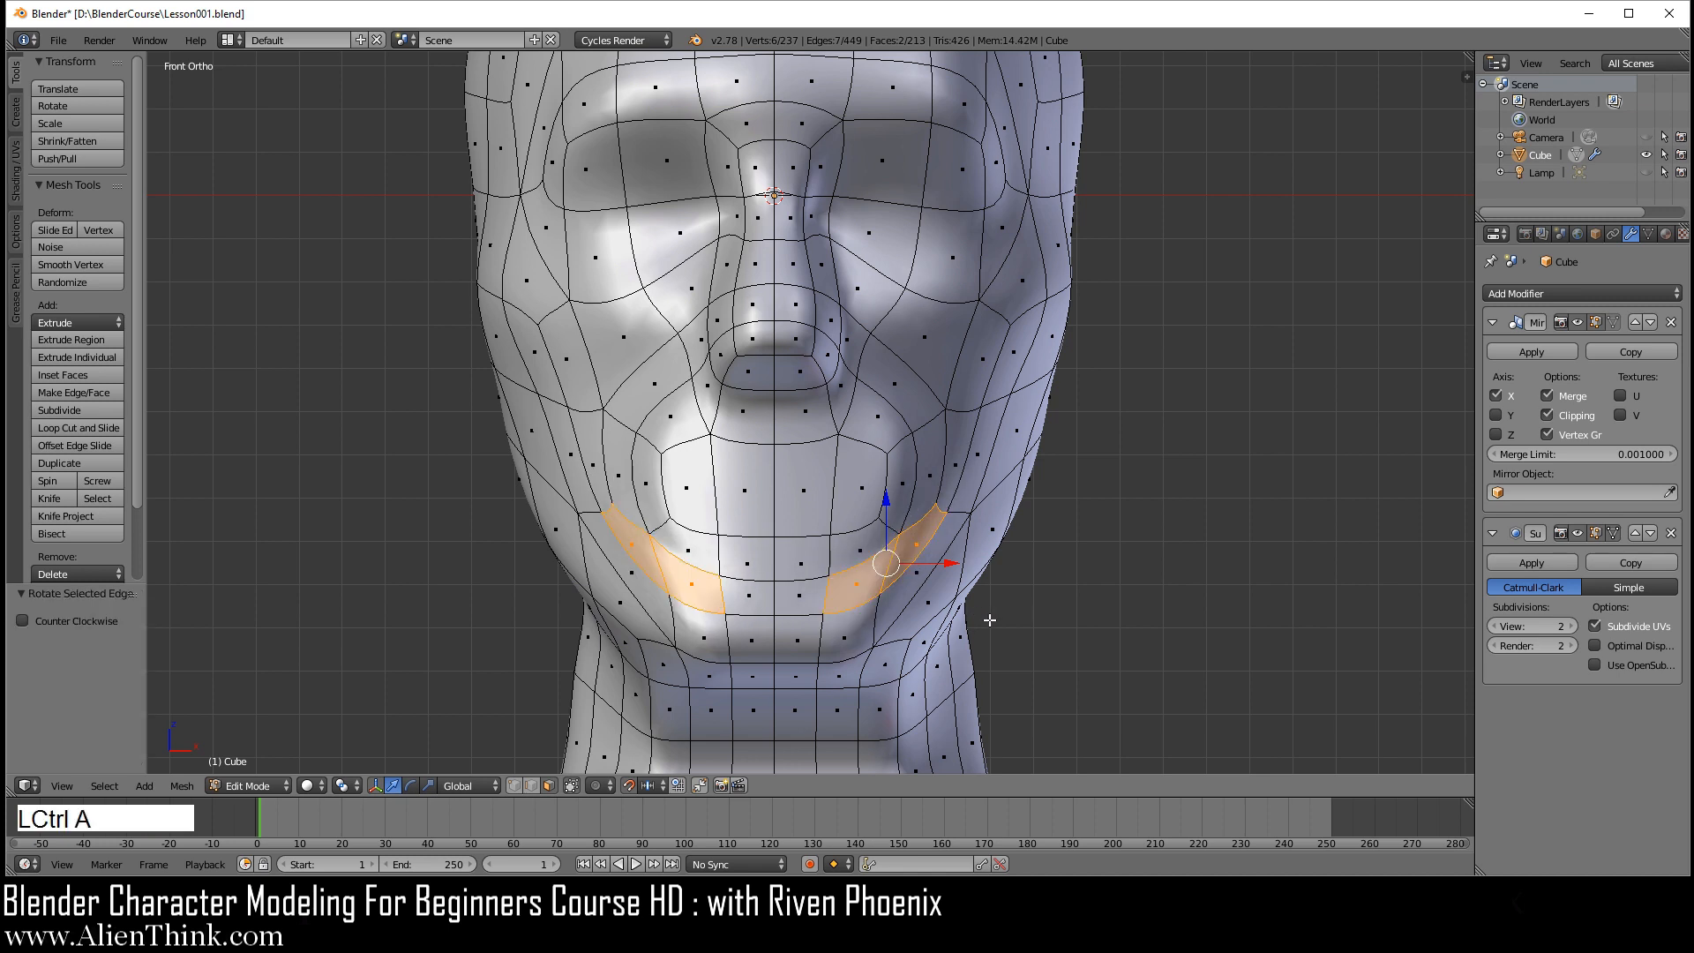
pyautogui.press('a')
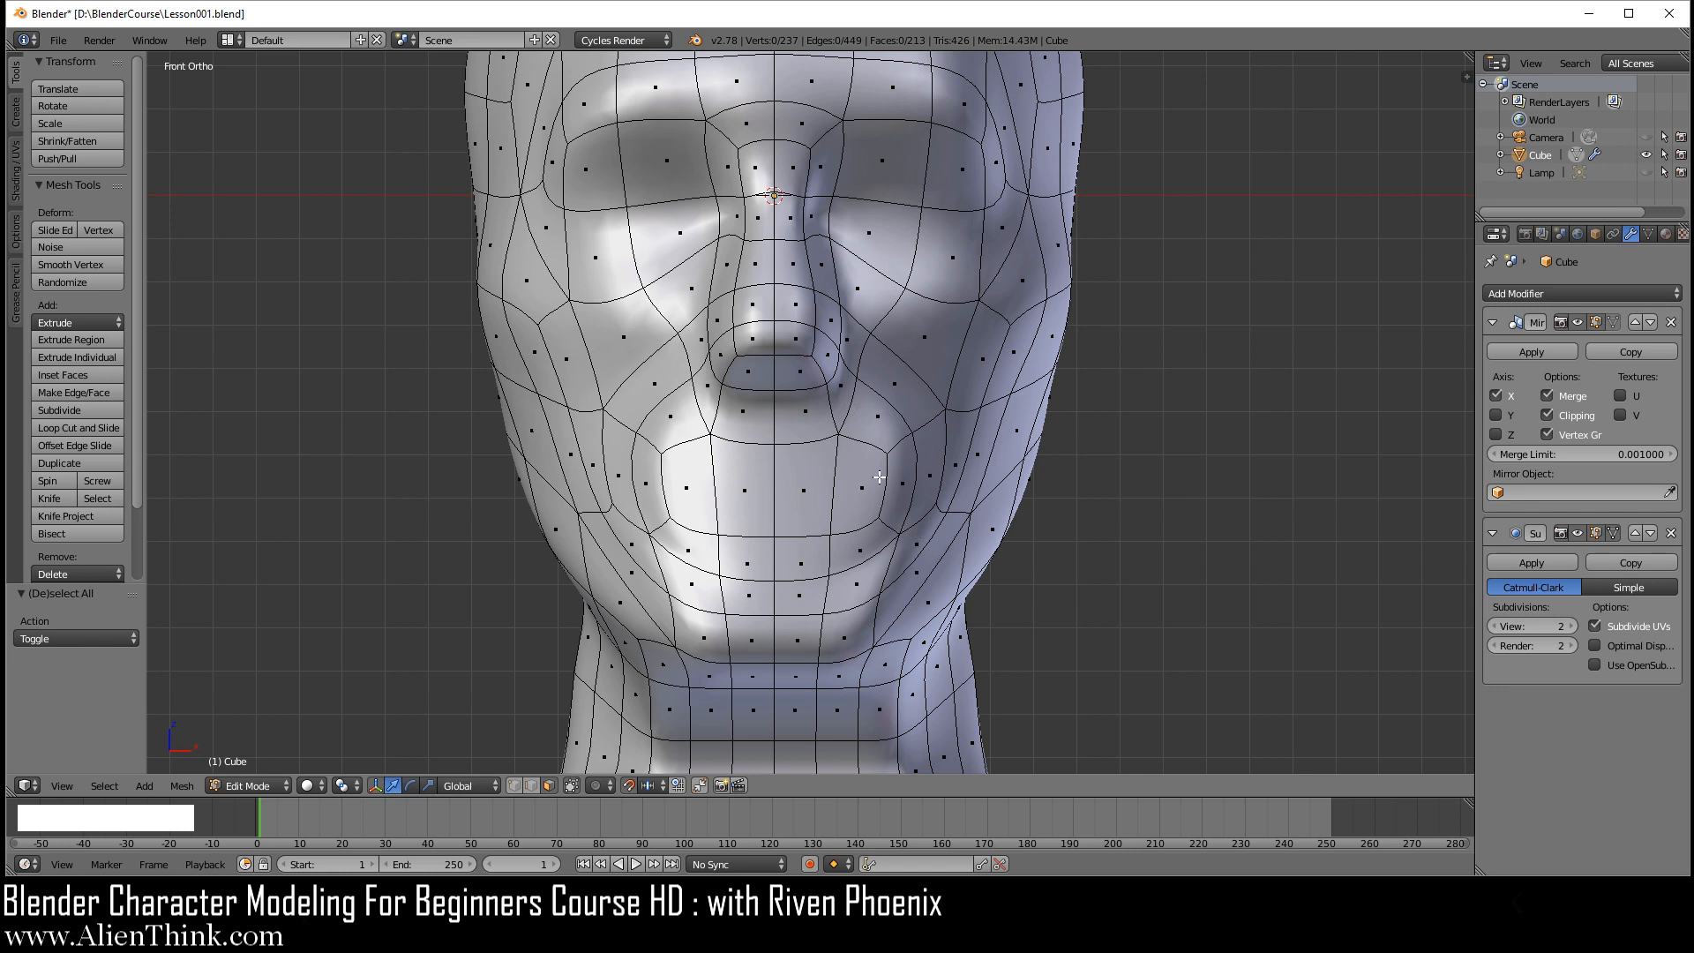
pyautogui.hotkey('ctrl', 'r')
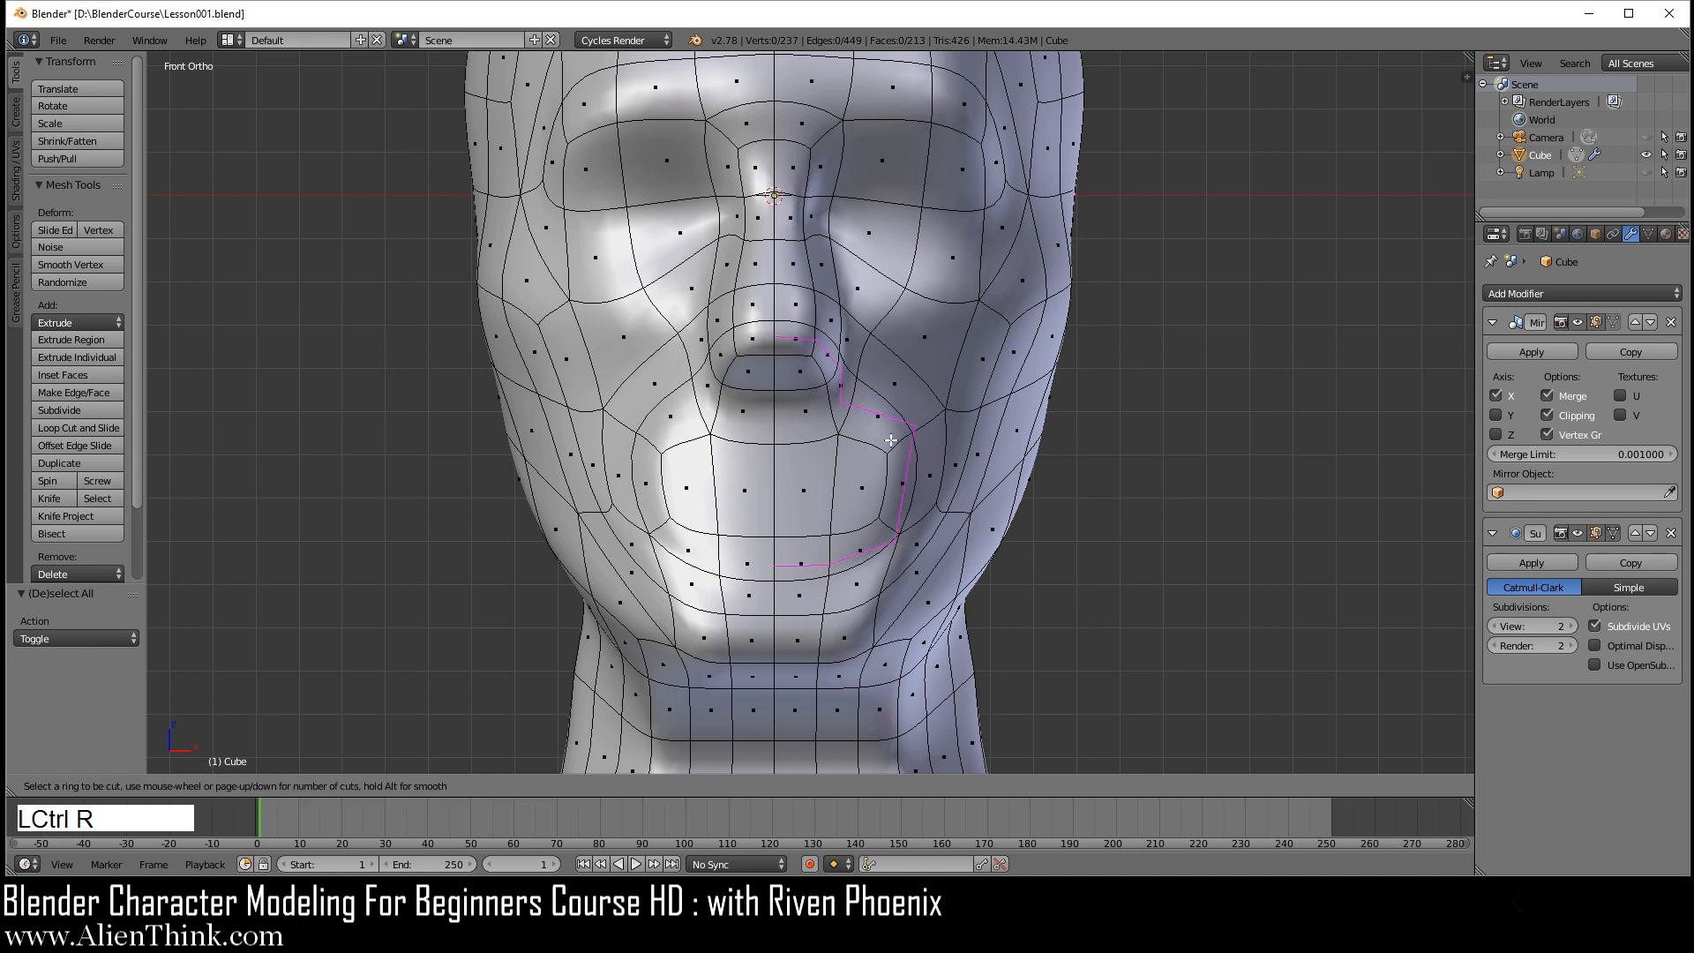
pyautogui.rightClick(891, 441)
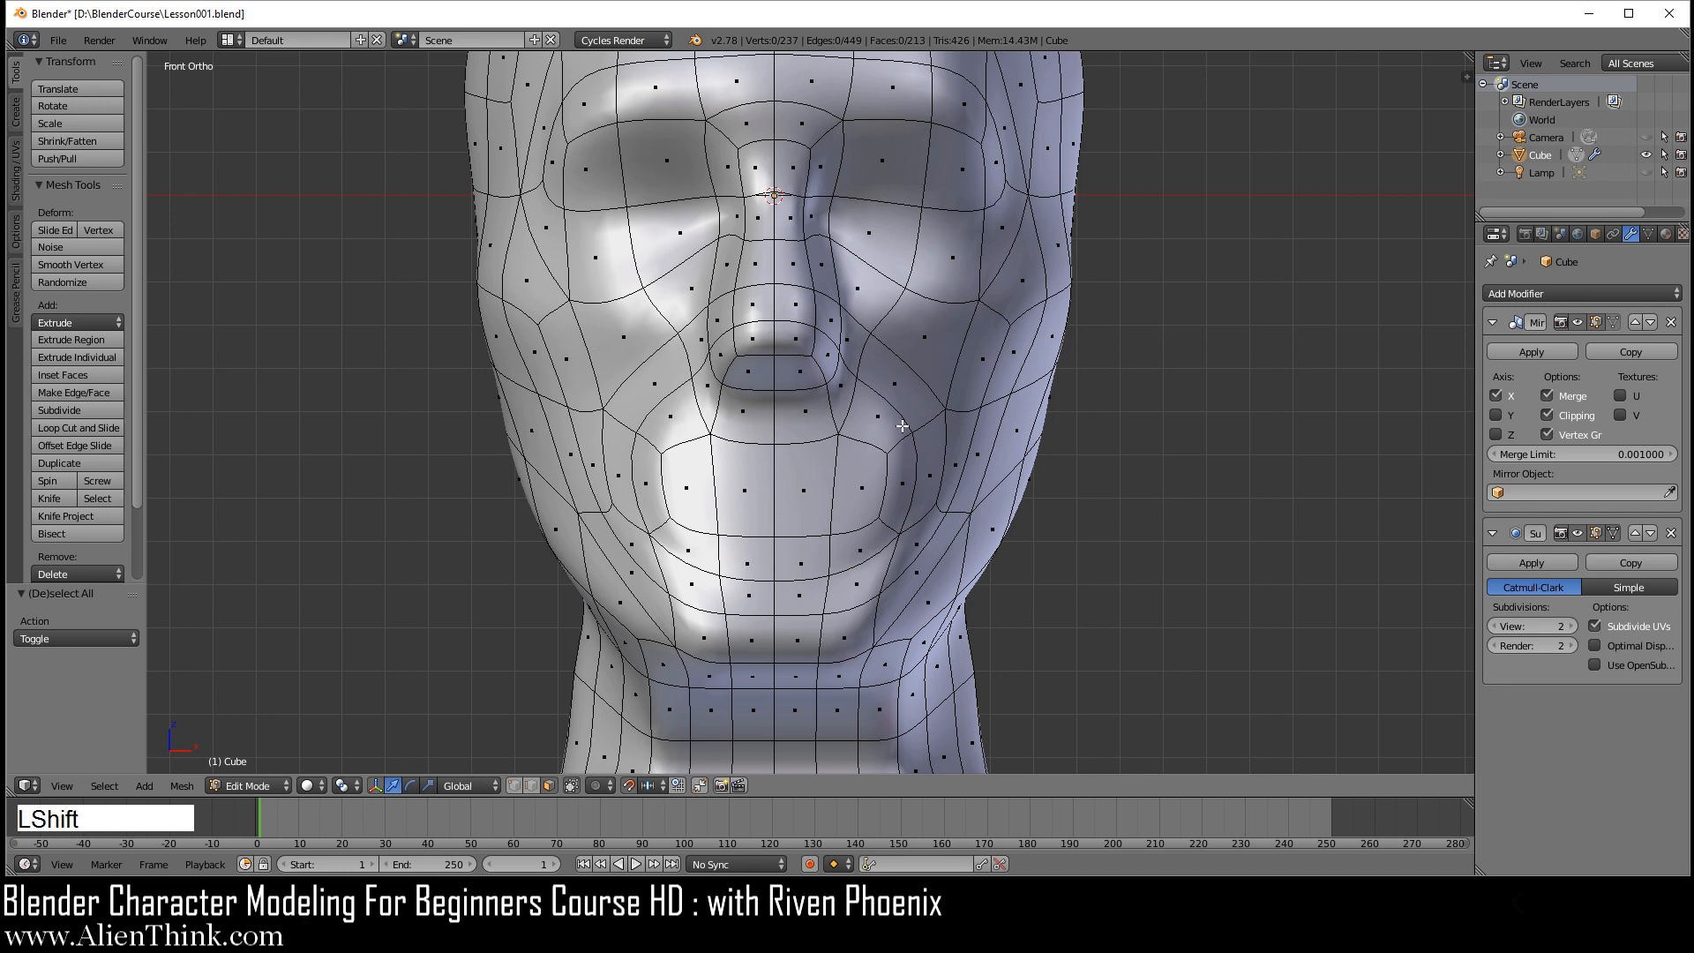
# - Extrude the nose tip's front face and the underside face below it in place, without moving them
pyautogui.keyDown('shift'); pyautogui.moveTo(939, 495); pyautogui.dragTo(882, 564, button='middle'); pyautogui.keyUp('shift')
pyautogui.scroll(3, 844, 573)
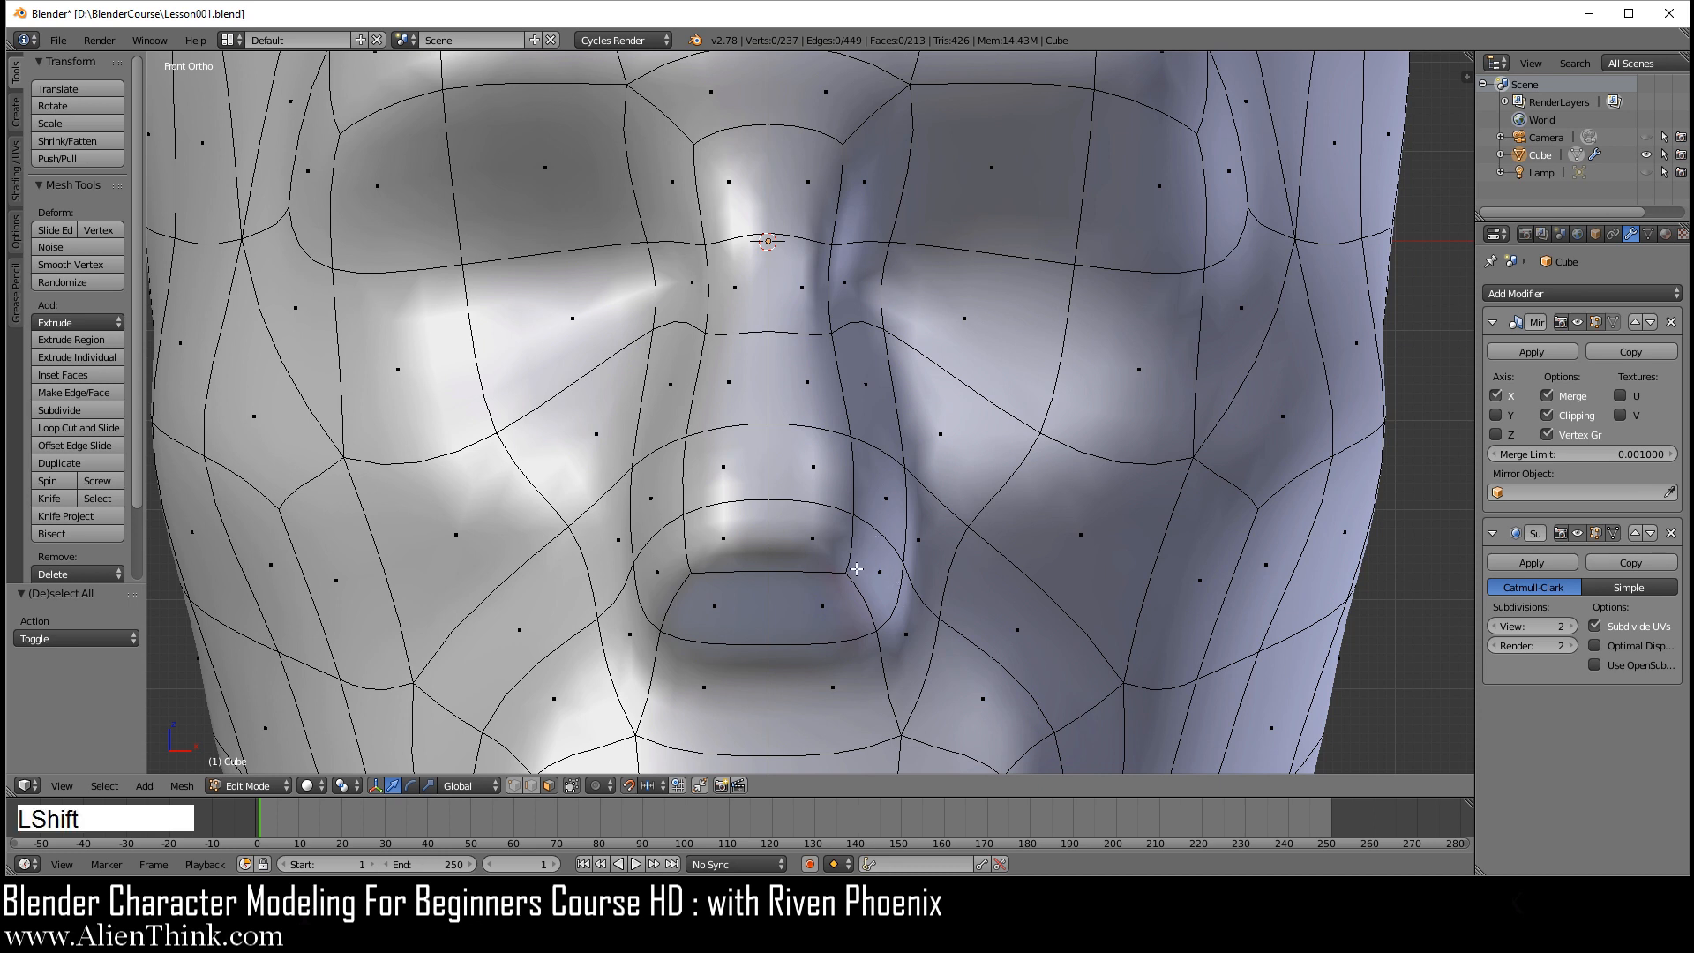
pyautogui.keyDown('shift'); pyautogui.moveTo(858, 569); pyautogui.dragTo(871, 512, button='middle'); pyautogui.keyUp('shift')
pyautogui.rightClick(834, 490)
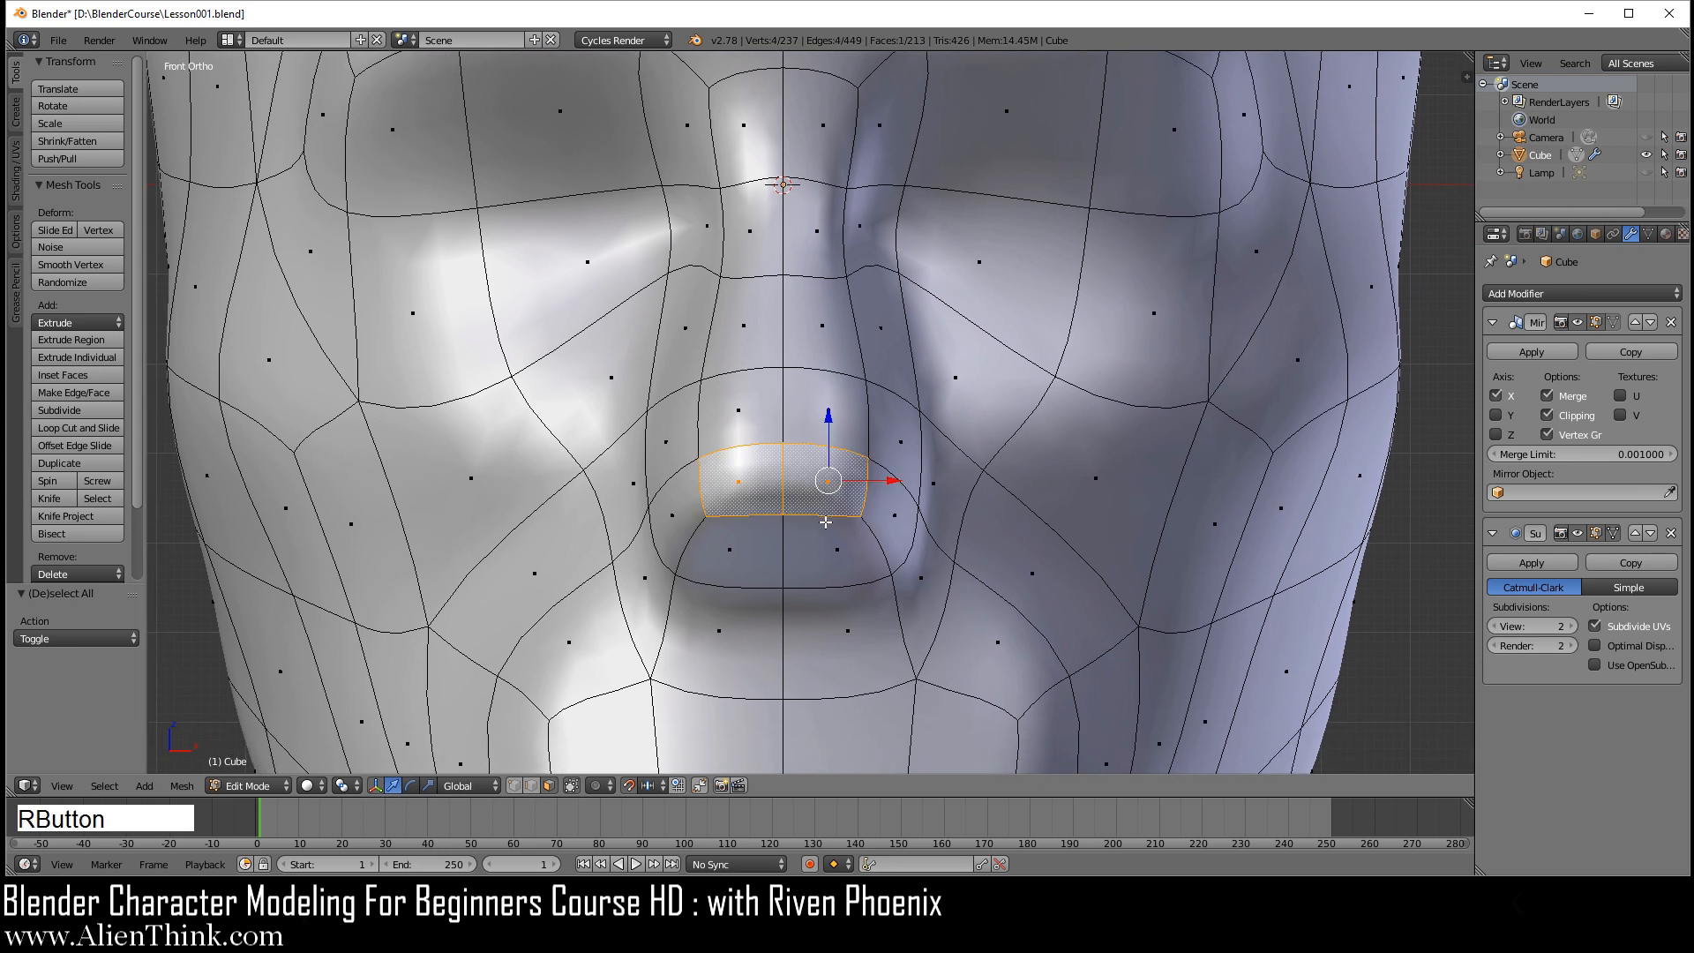
pyautogui.keyDown('shift'); pyautogui.rightClick(834, 548); pyautogui.keyUp('shift')
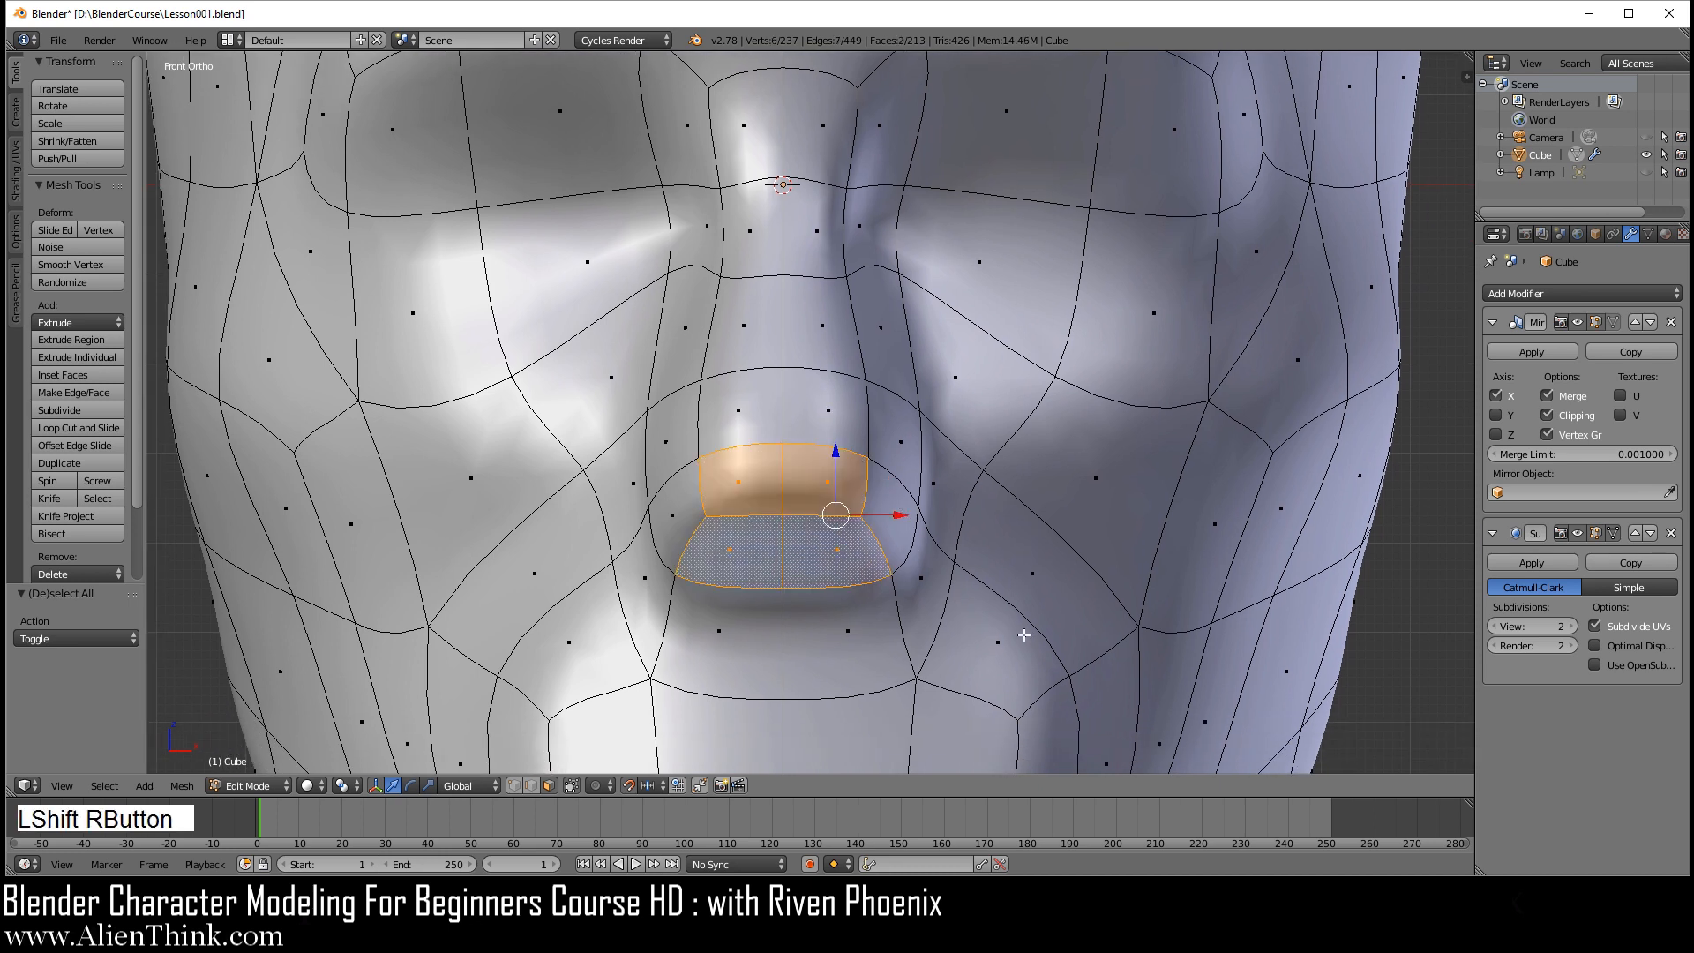
pyautogui.scroll(3, 1021, 538)
pyautogui.keyDown('shift'); pyautogui.moveTo(1014, 635); pyautogui.dragTo(953, 518, button='middle'); pyautogui.keyUp('shift')
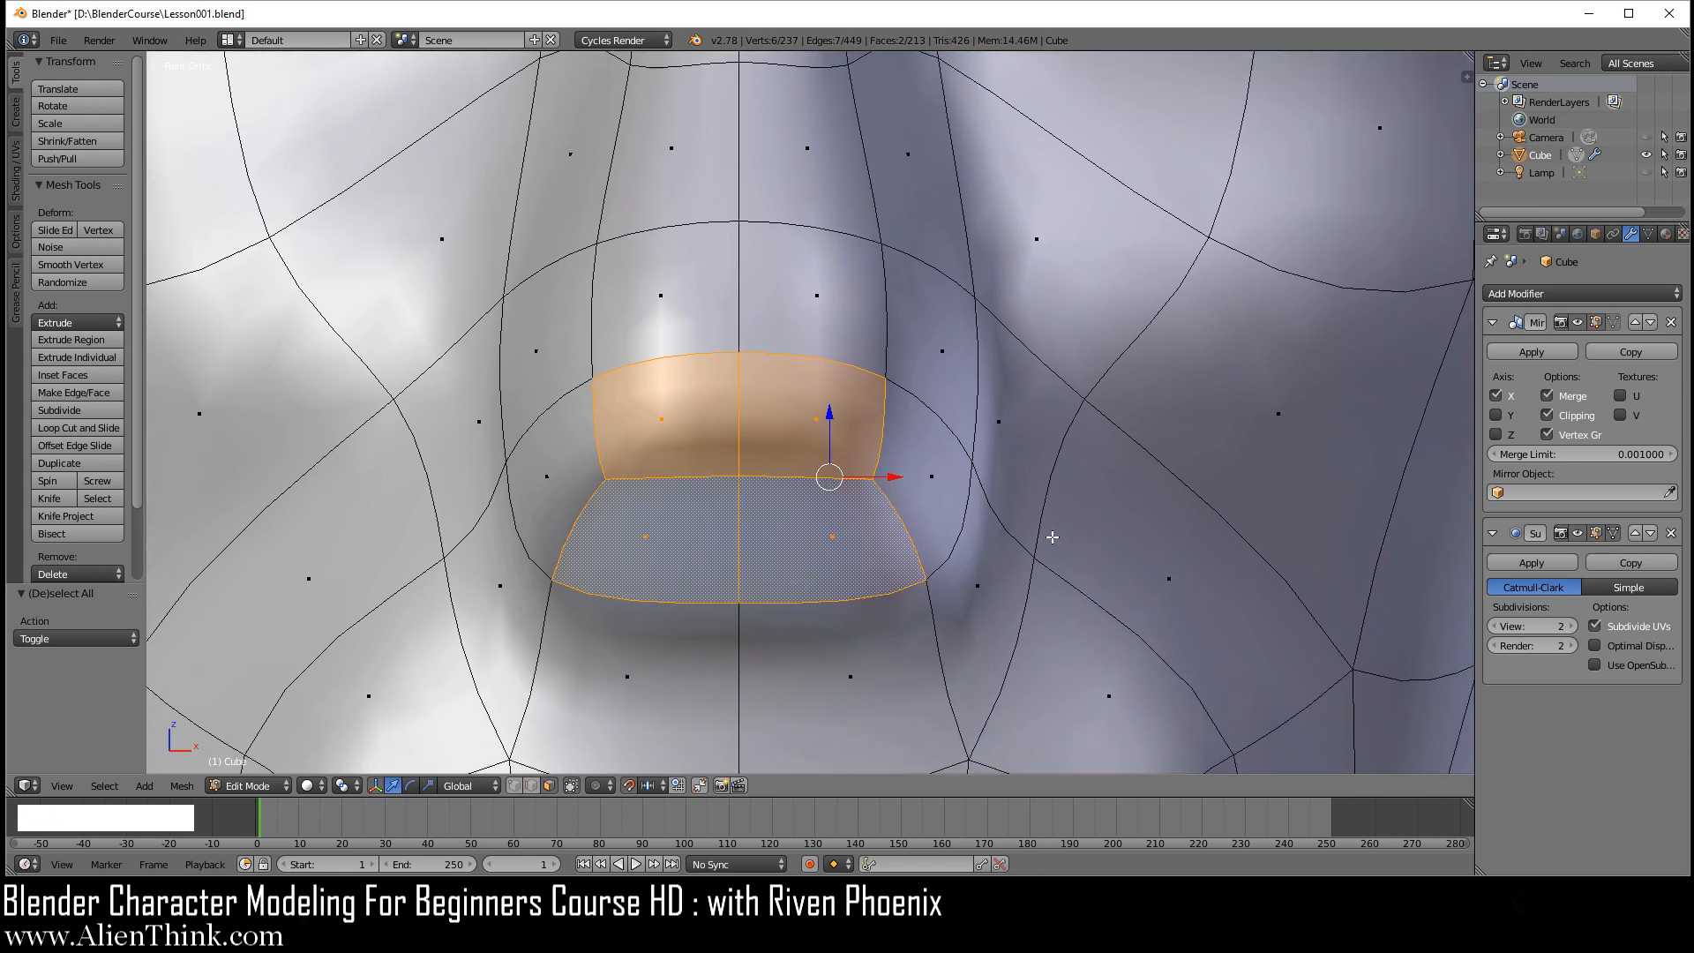
pyautogui.press('e')
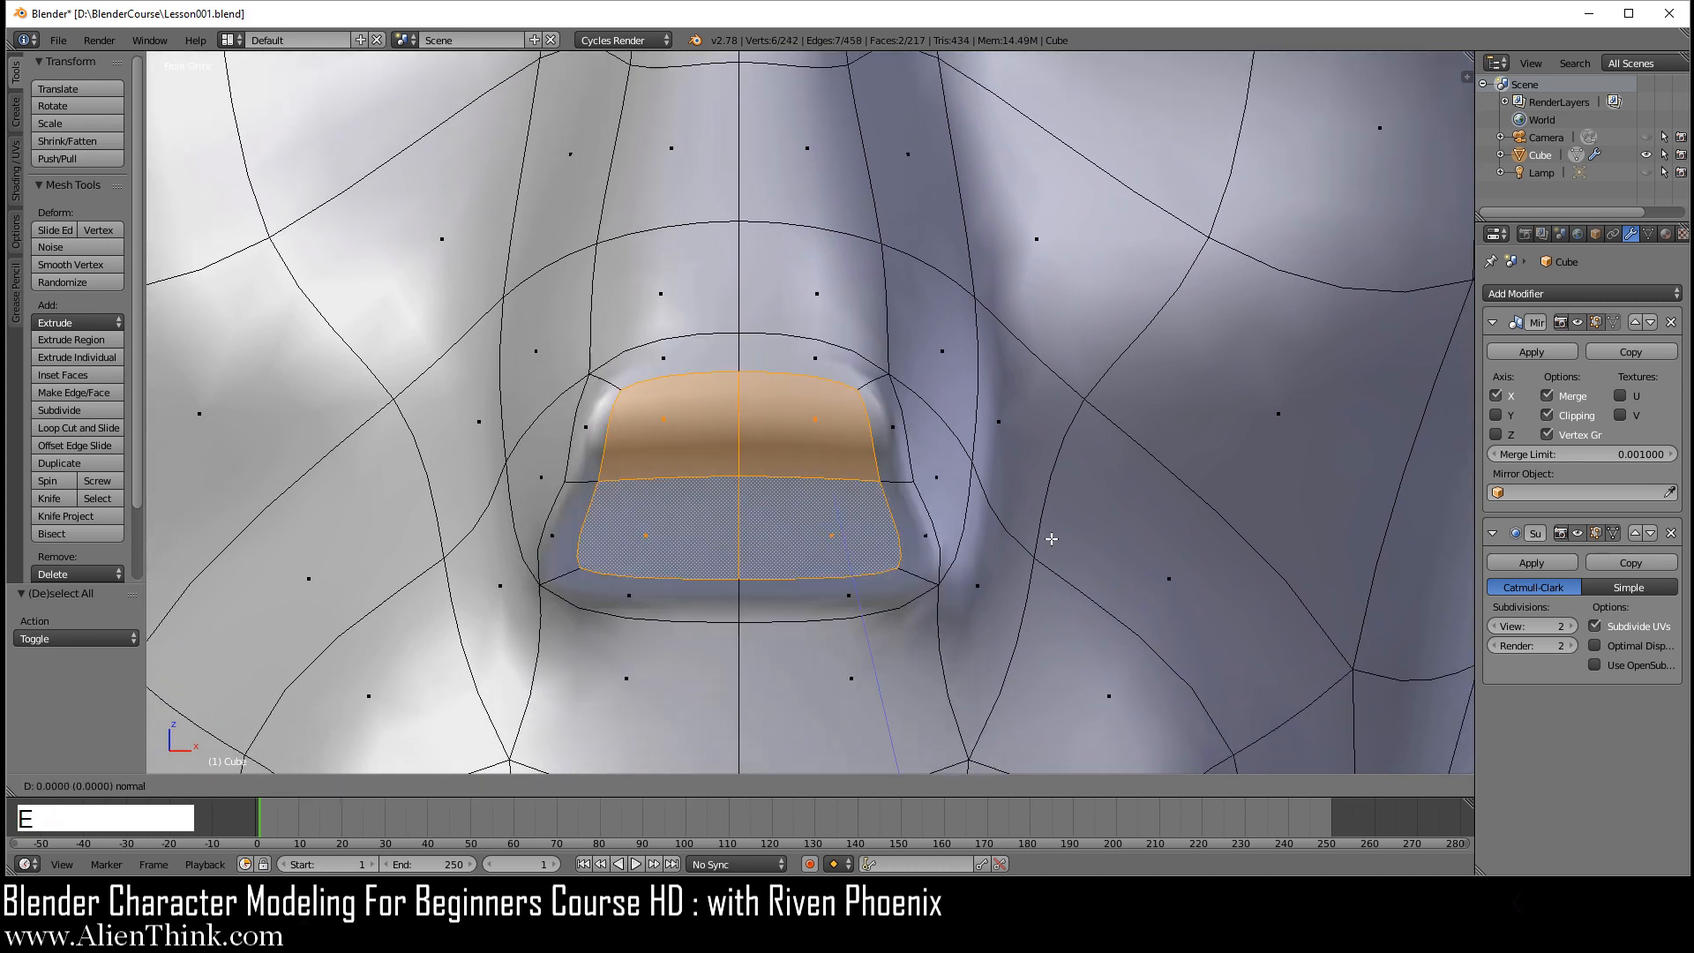
pyautogui.rightClick(1059, 539)
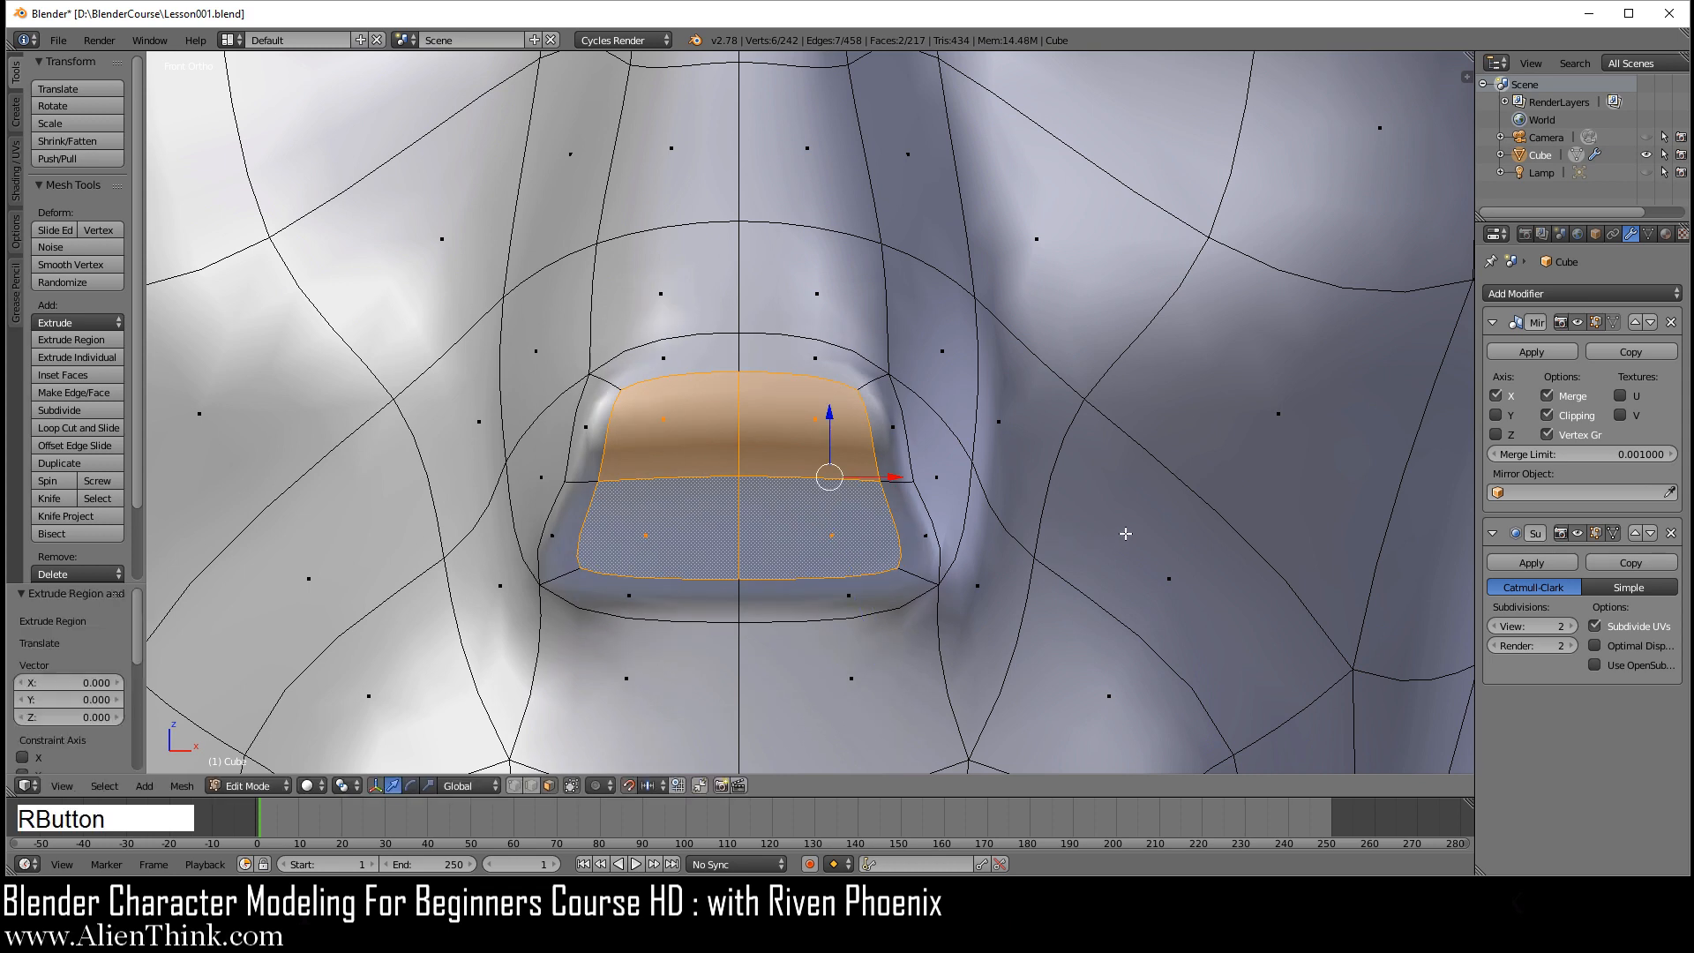
# - Scale the extruded faces to 0 along X, and move the upper face beside them -0.03 along X
pyautogui.press('s')
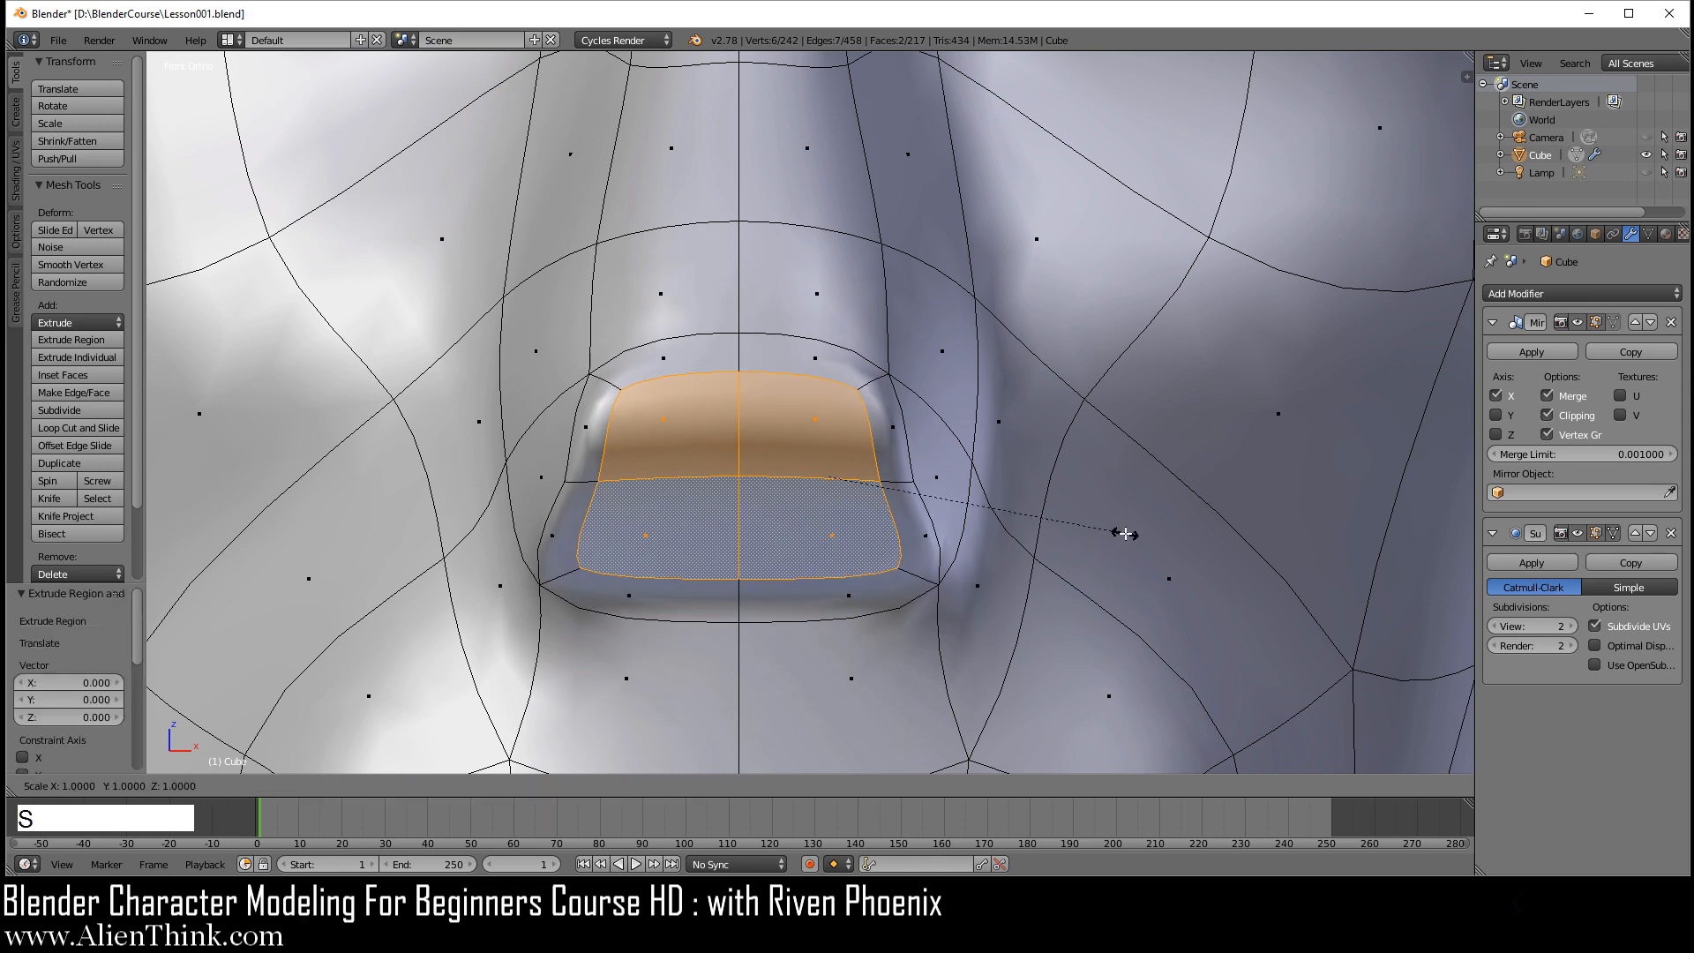
pyautogui.press('x')
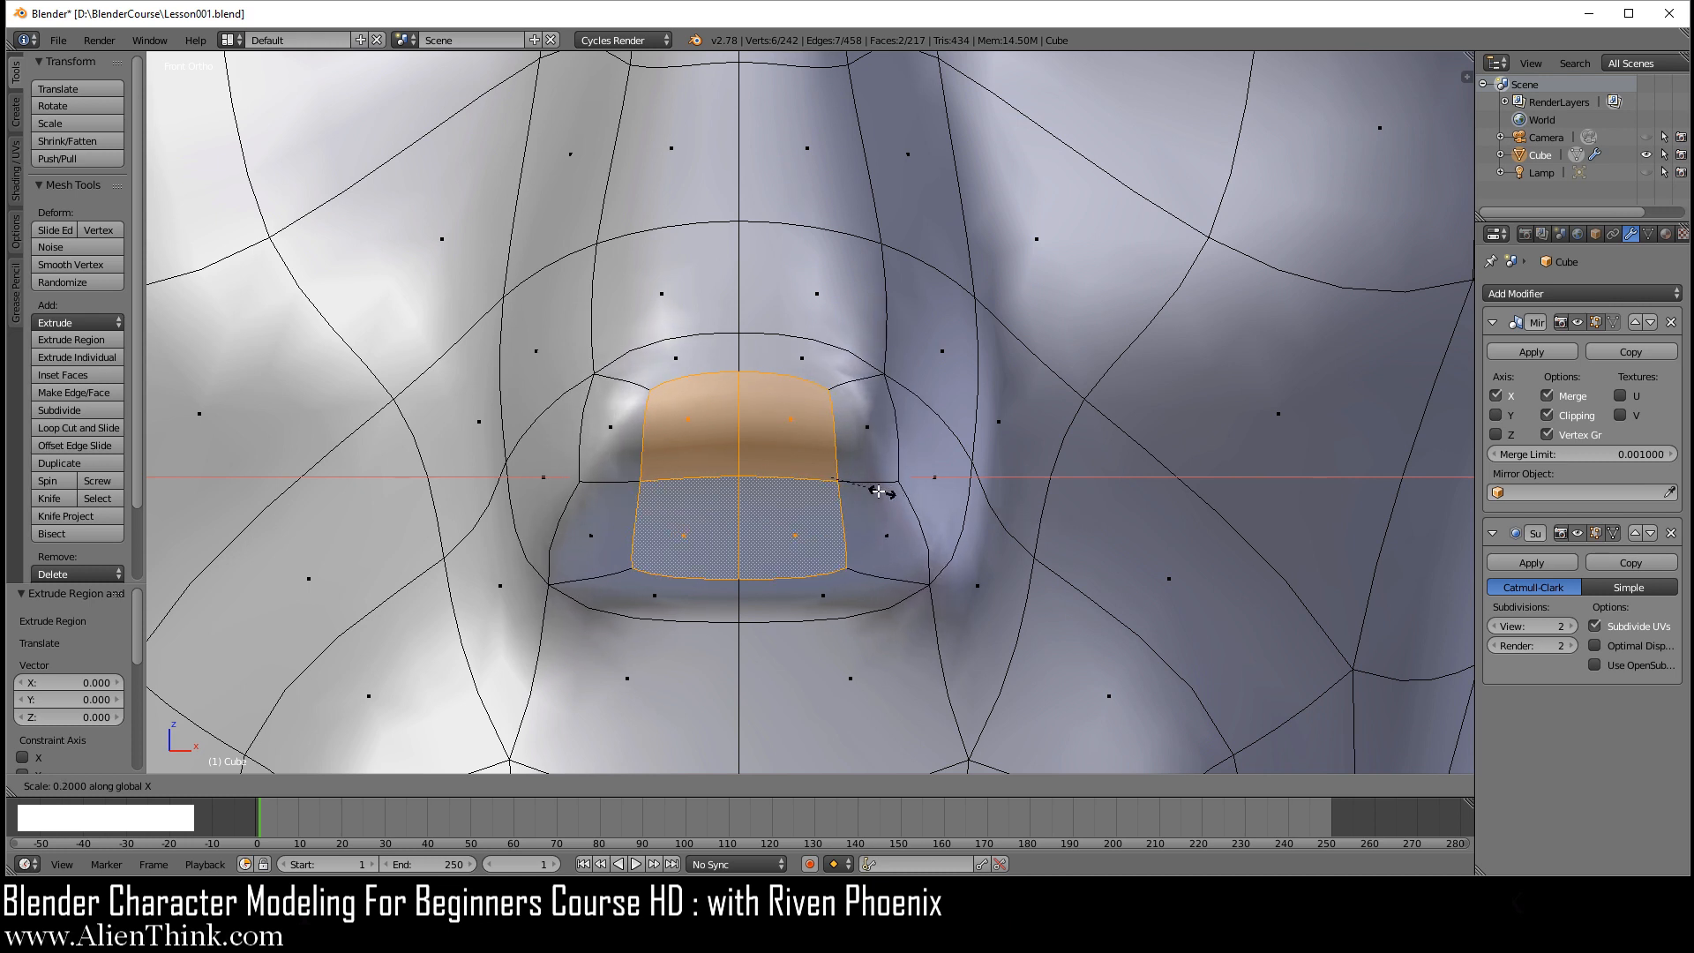
pyautogui.click(842, 483)
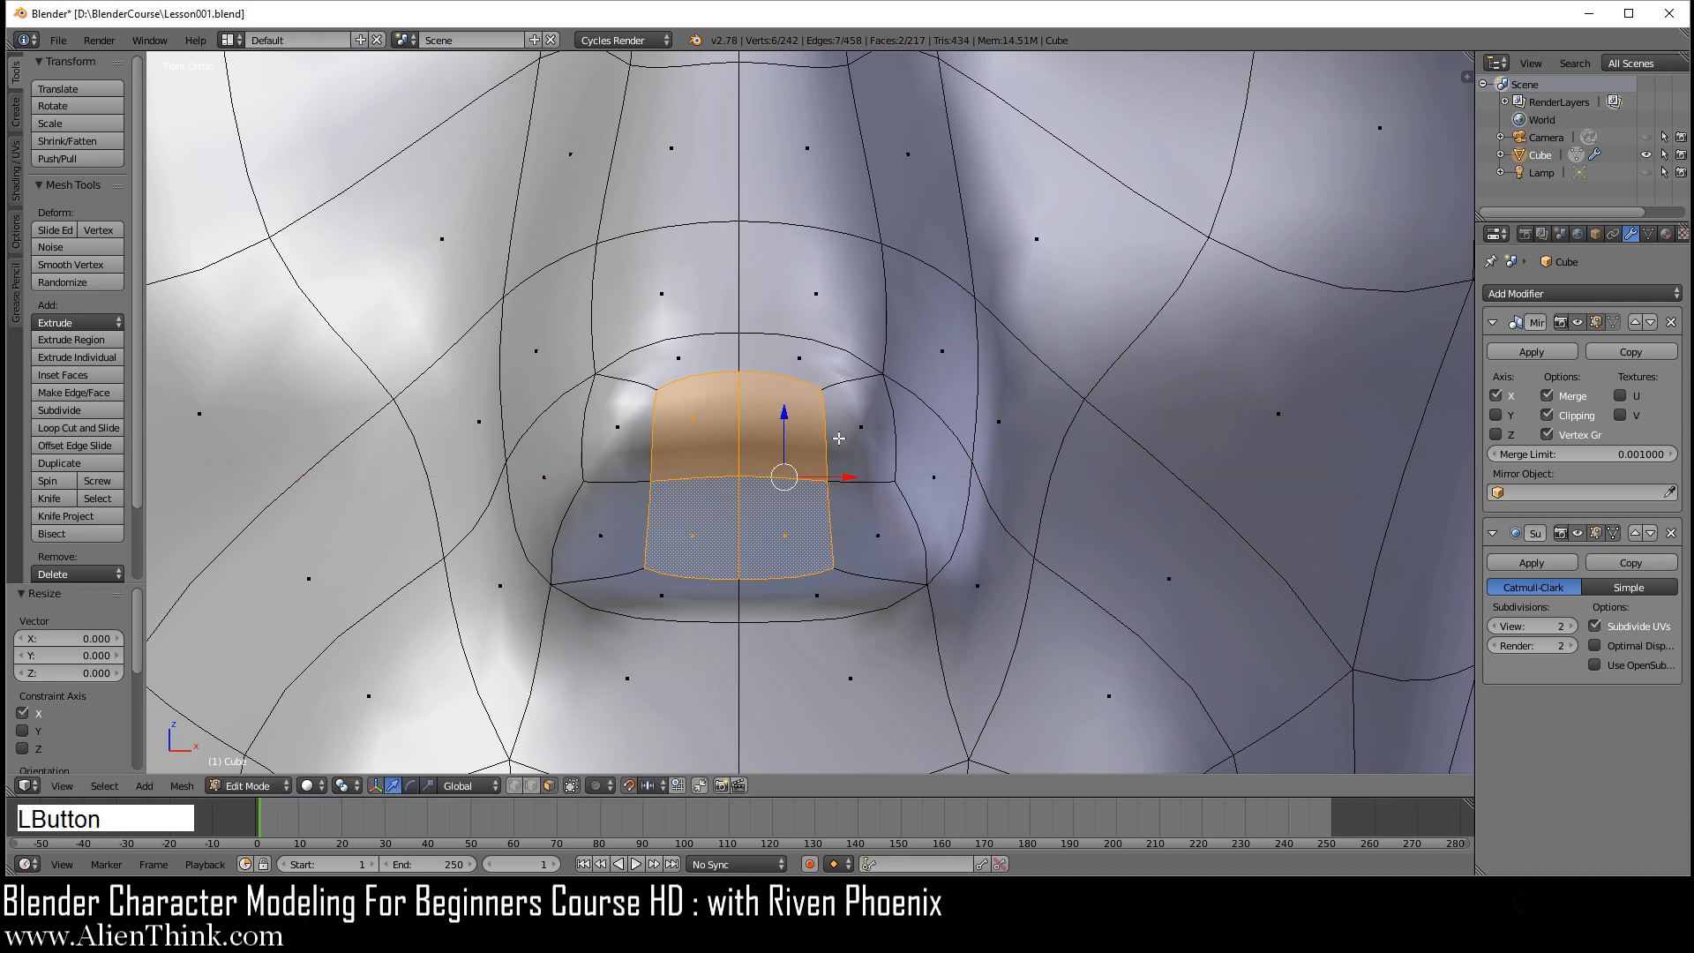
pyautogui.rightClick(860, 427)
pyautogui.moveTo(926, 427); pyautogui.dragTo(877, 427)
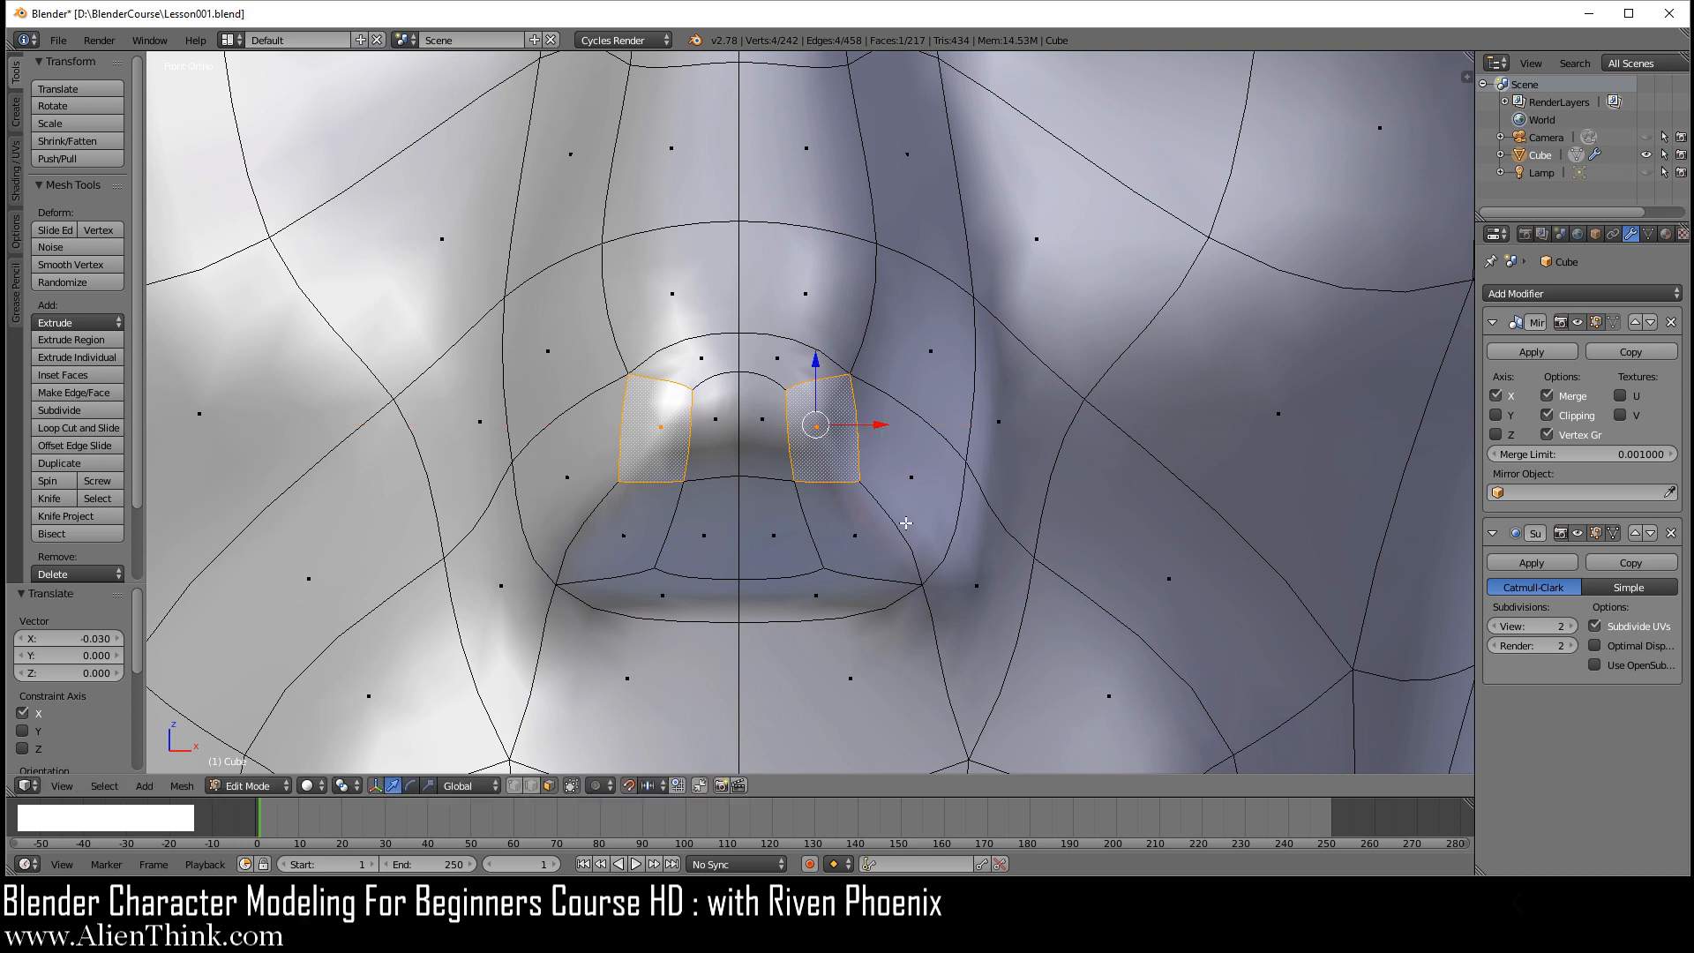
# - Add a single centred loop cut down the side of the nose and across its underside, without sliding it
pyautogui.scroll(-2, 949, 559)
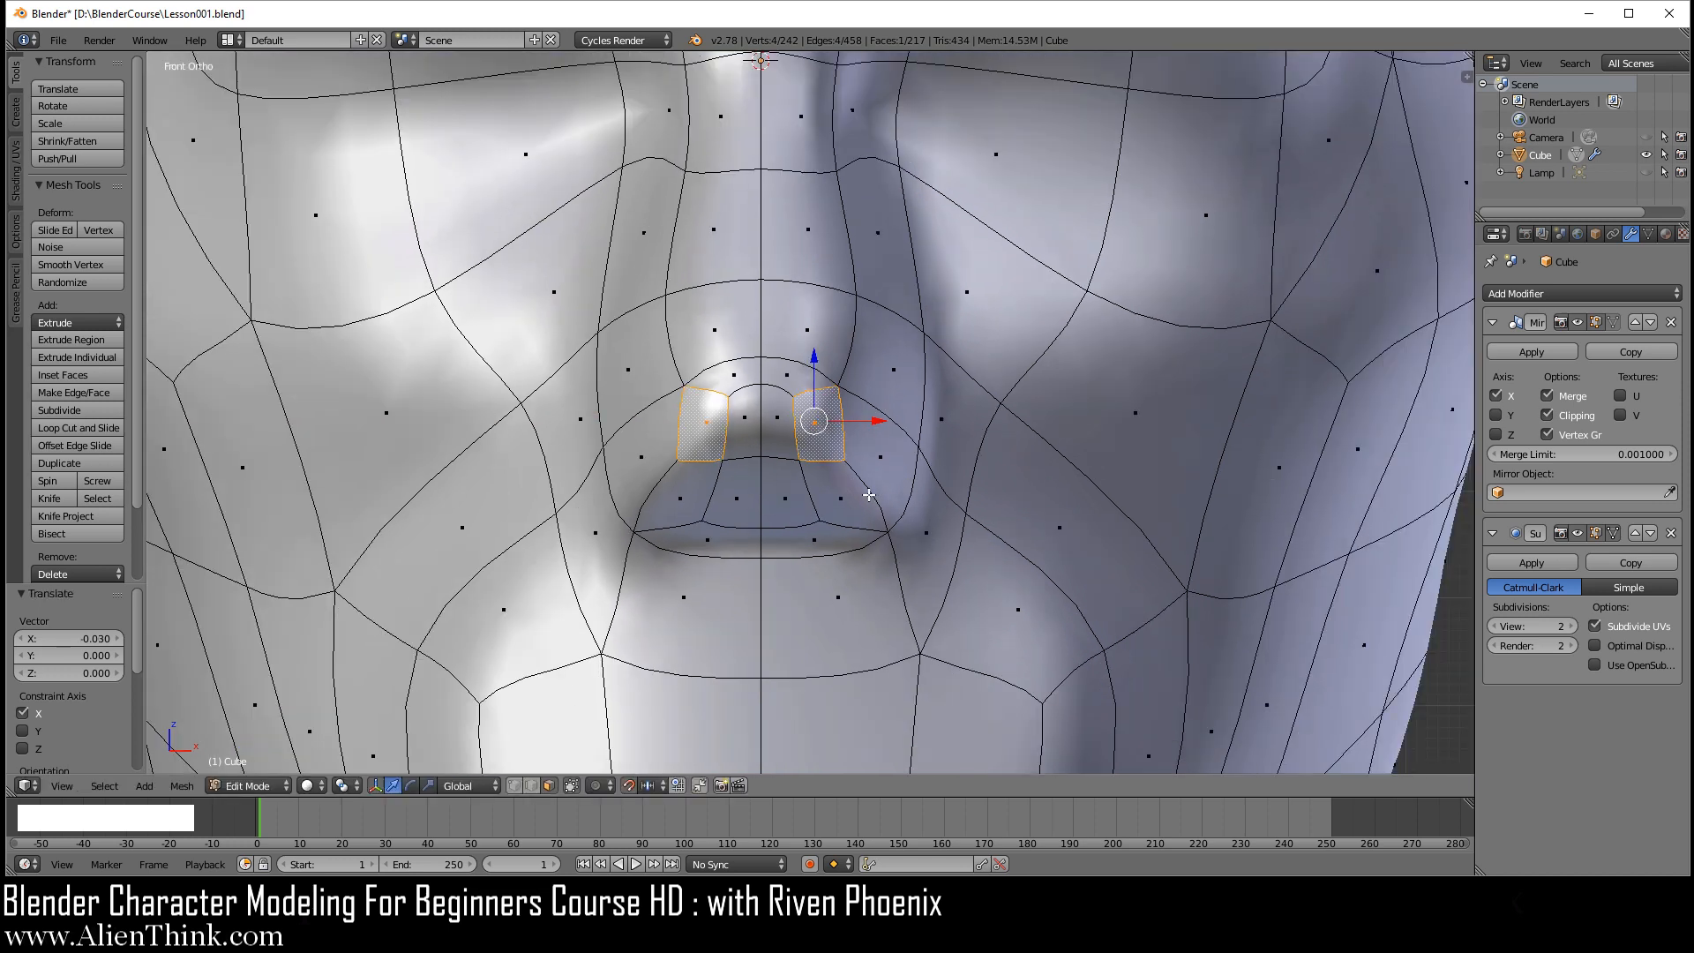
pyautogui.hotkey('ctrl', 'r')
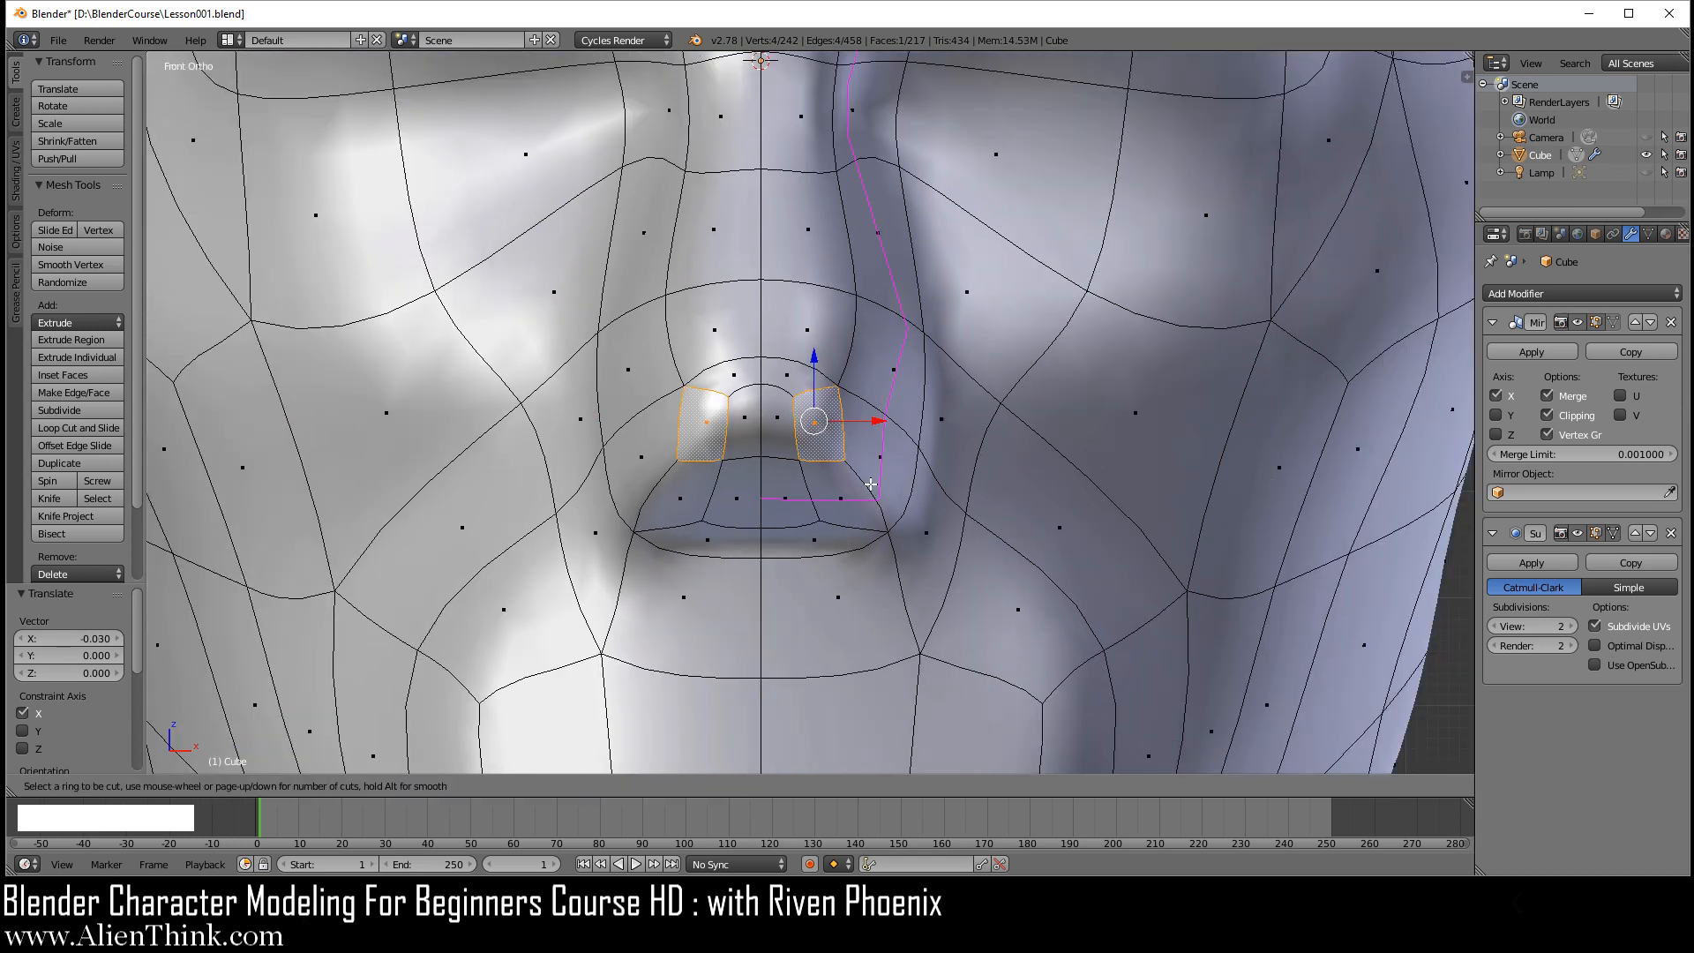
pyautogui.click(871, 481)
pyautogui.rightClick(872, 478)
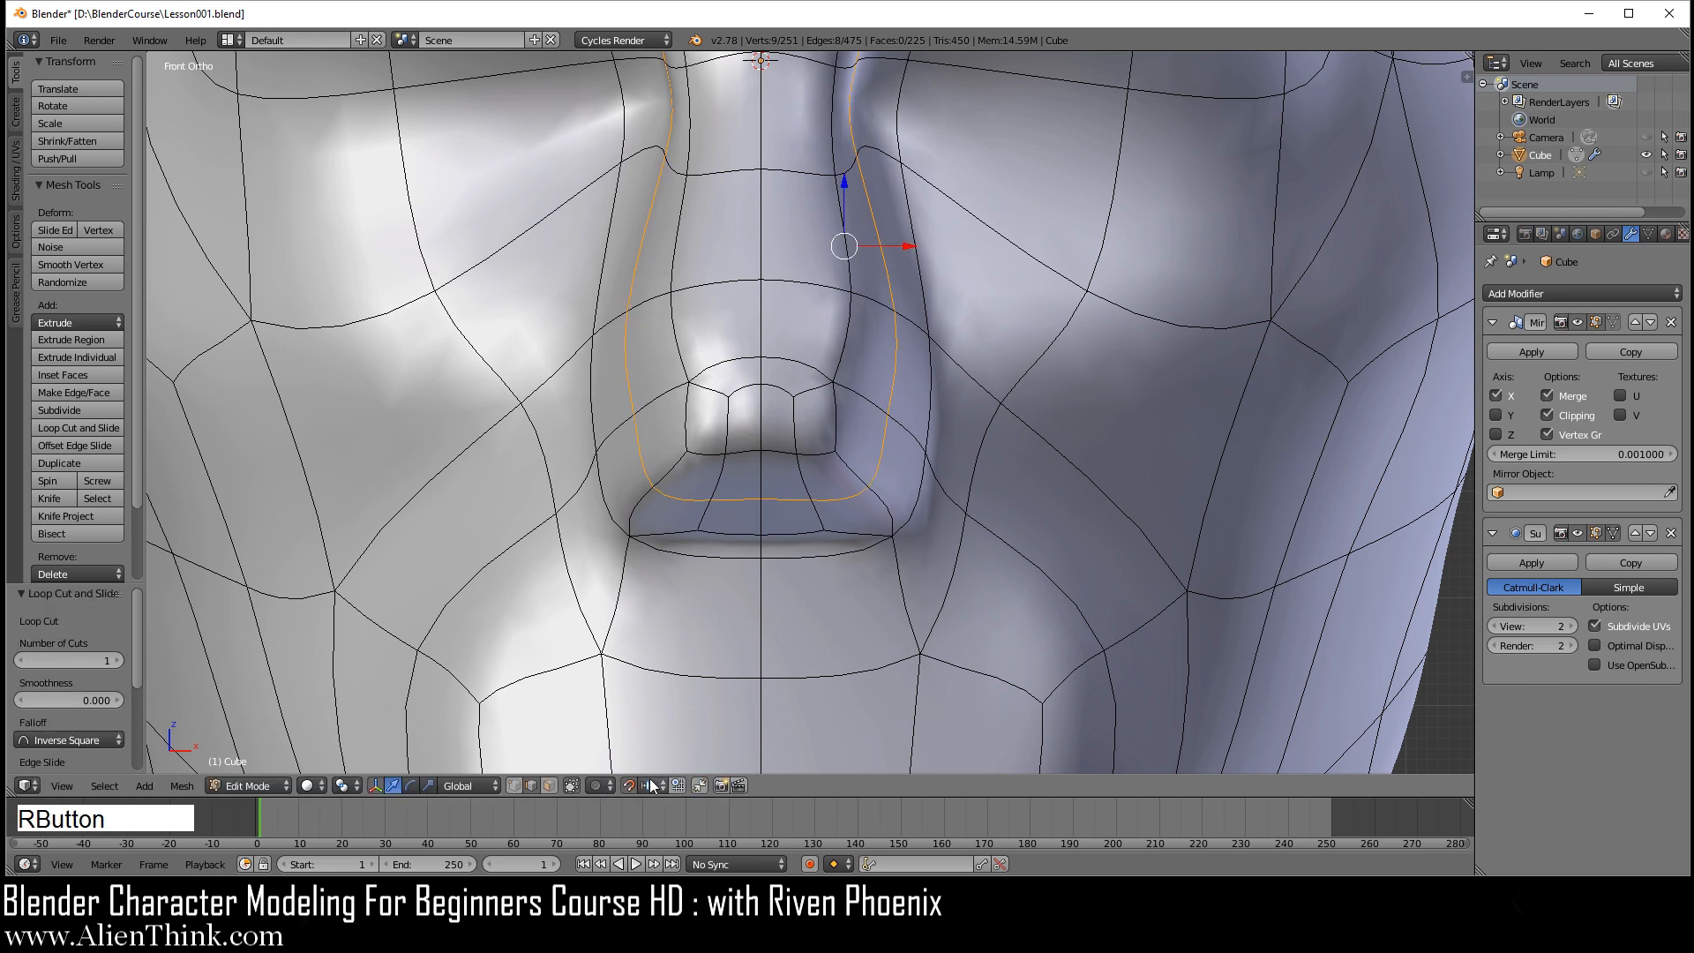
# - In face selection, extrude the block of four faces on the lower side of the nose in place
pyautogui.click(549, 786)
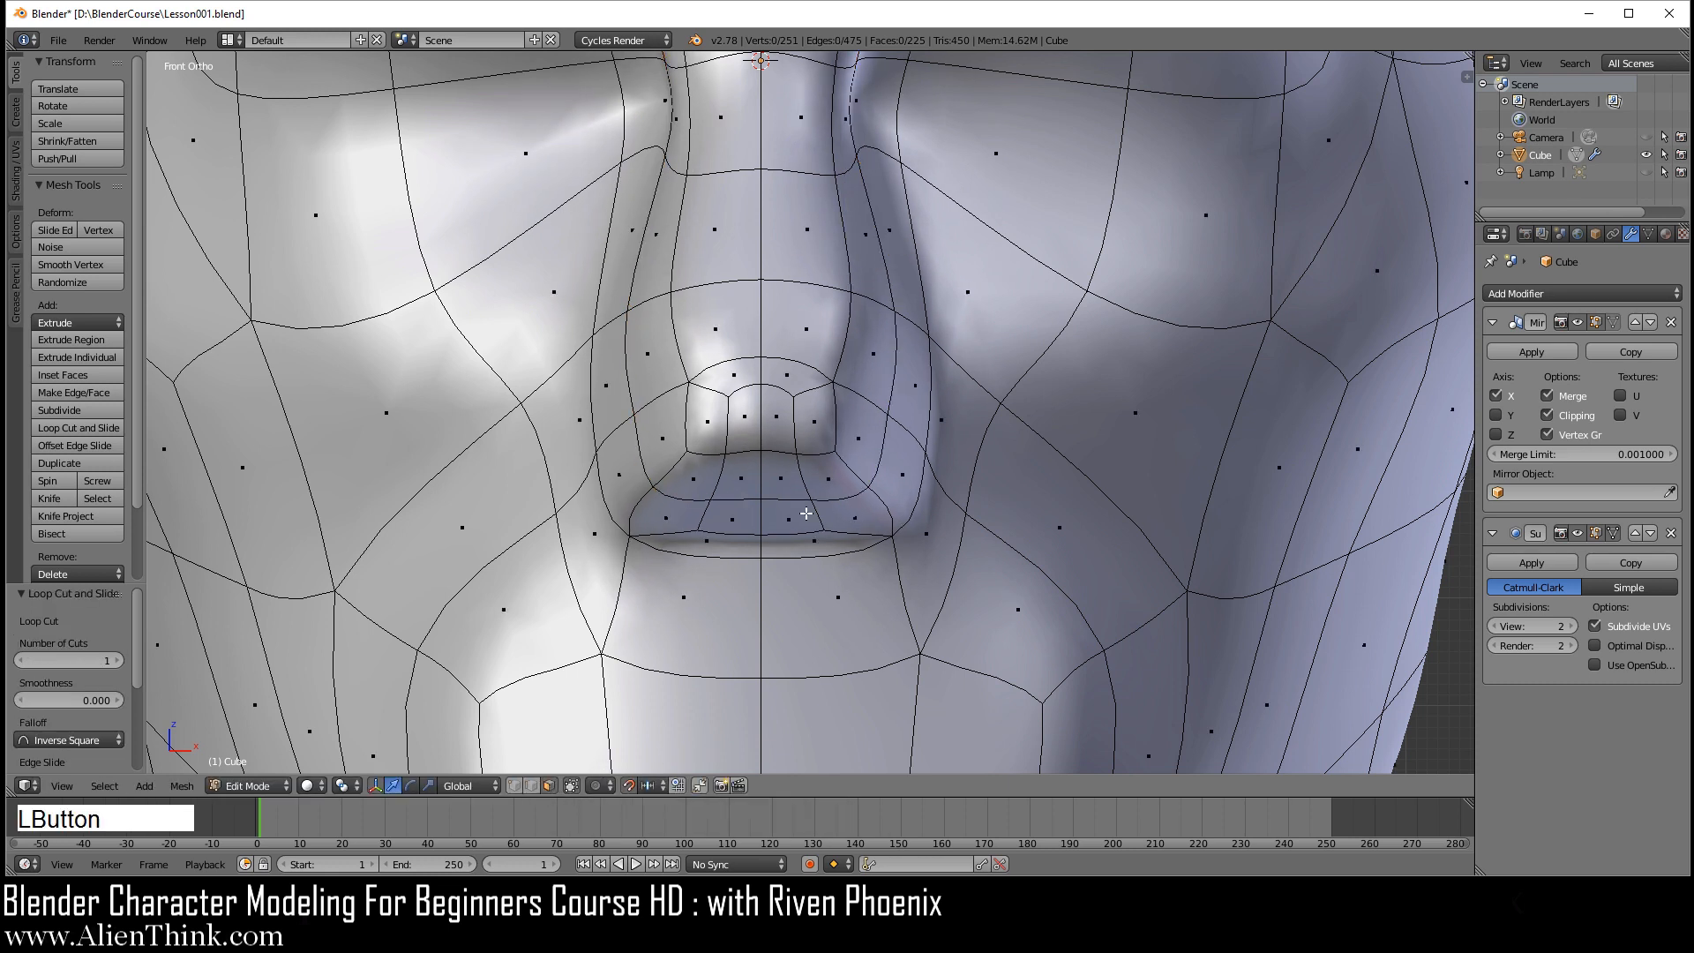
pyautogui.rightClick(852, 430)
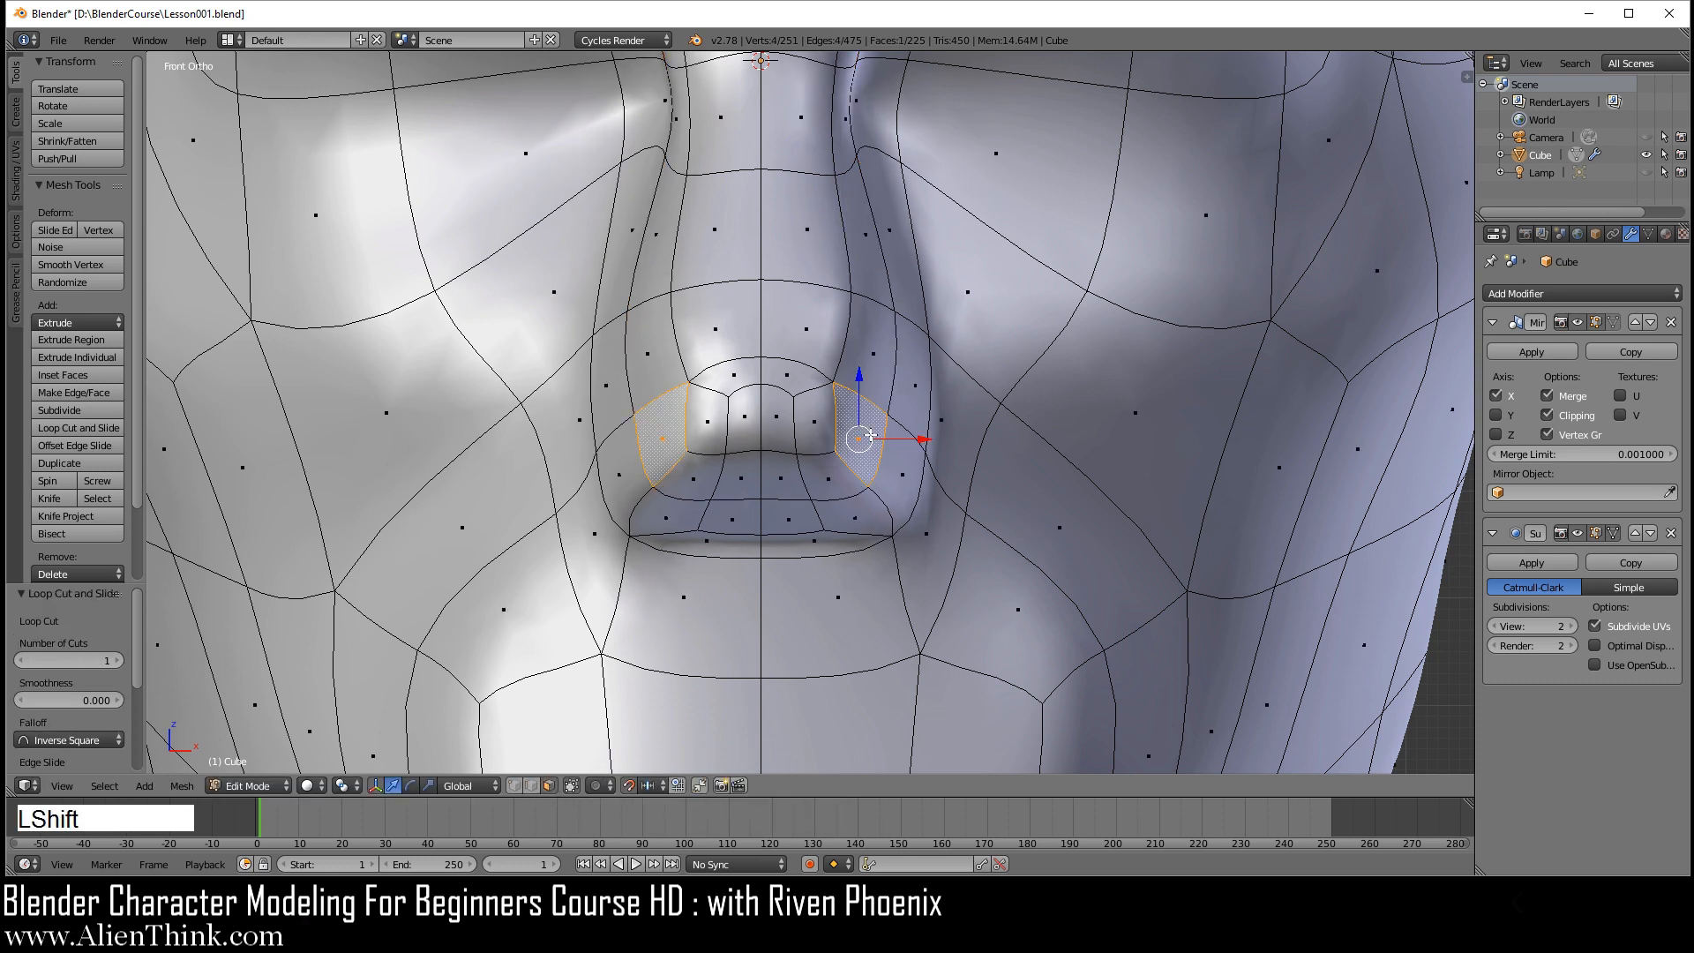
pyautogui.keyDown('shift'); pyautogui.rightClick(882, 371); pyautogui.keyUp('shift')
pyautogui.keyDown('shift'); pyautogui.rightClick(908, 383); pyautogui.keyUp('shift')
pyautogui.keyDown('shift'); pyautogui.rightClick(901, 444); pyautogui.keyUp('shift')
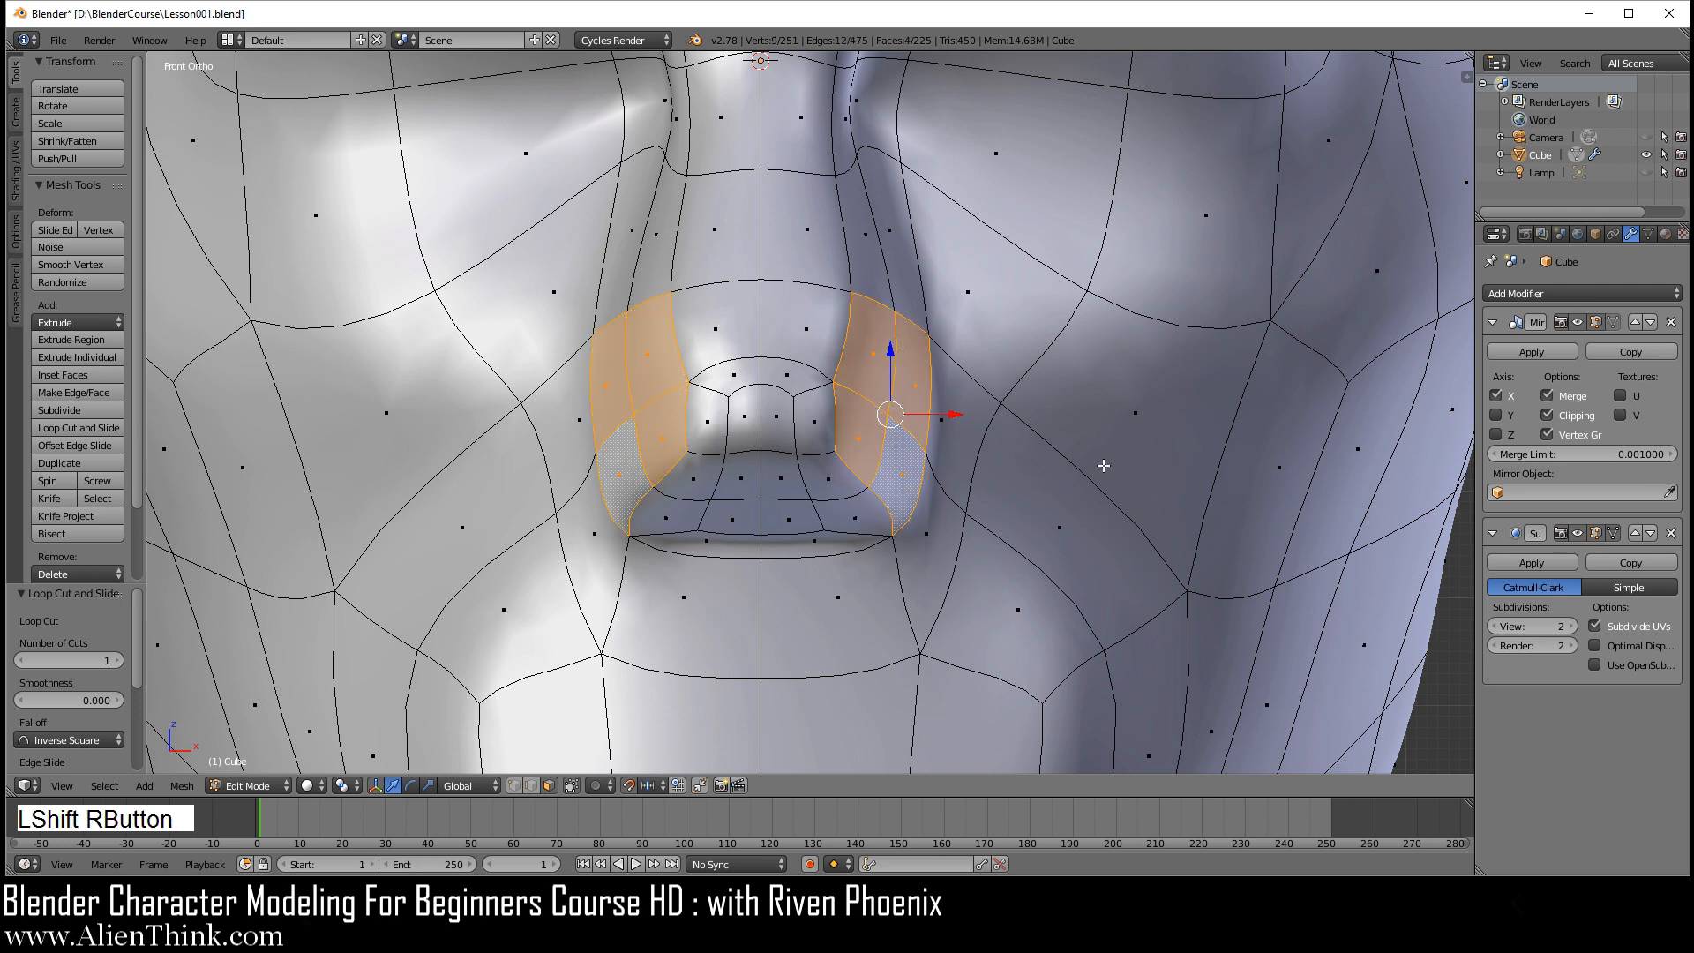
pyautogui.press('e')
pyautogui.rightClick(1134, 476)
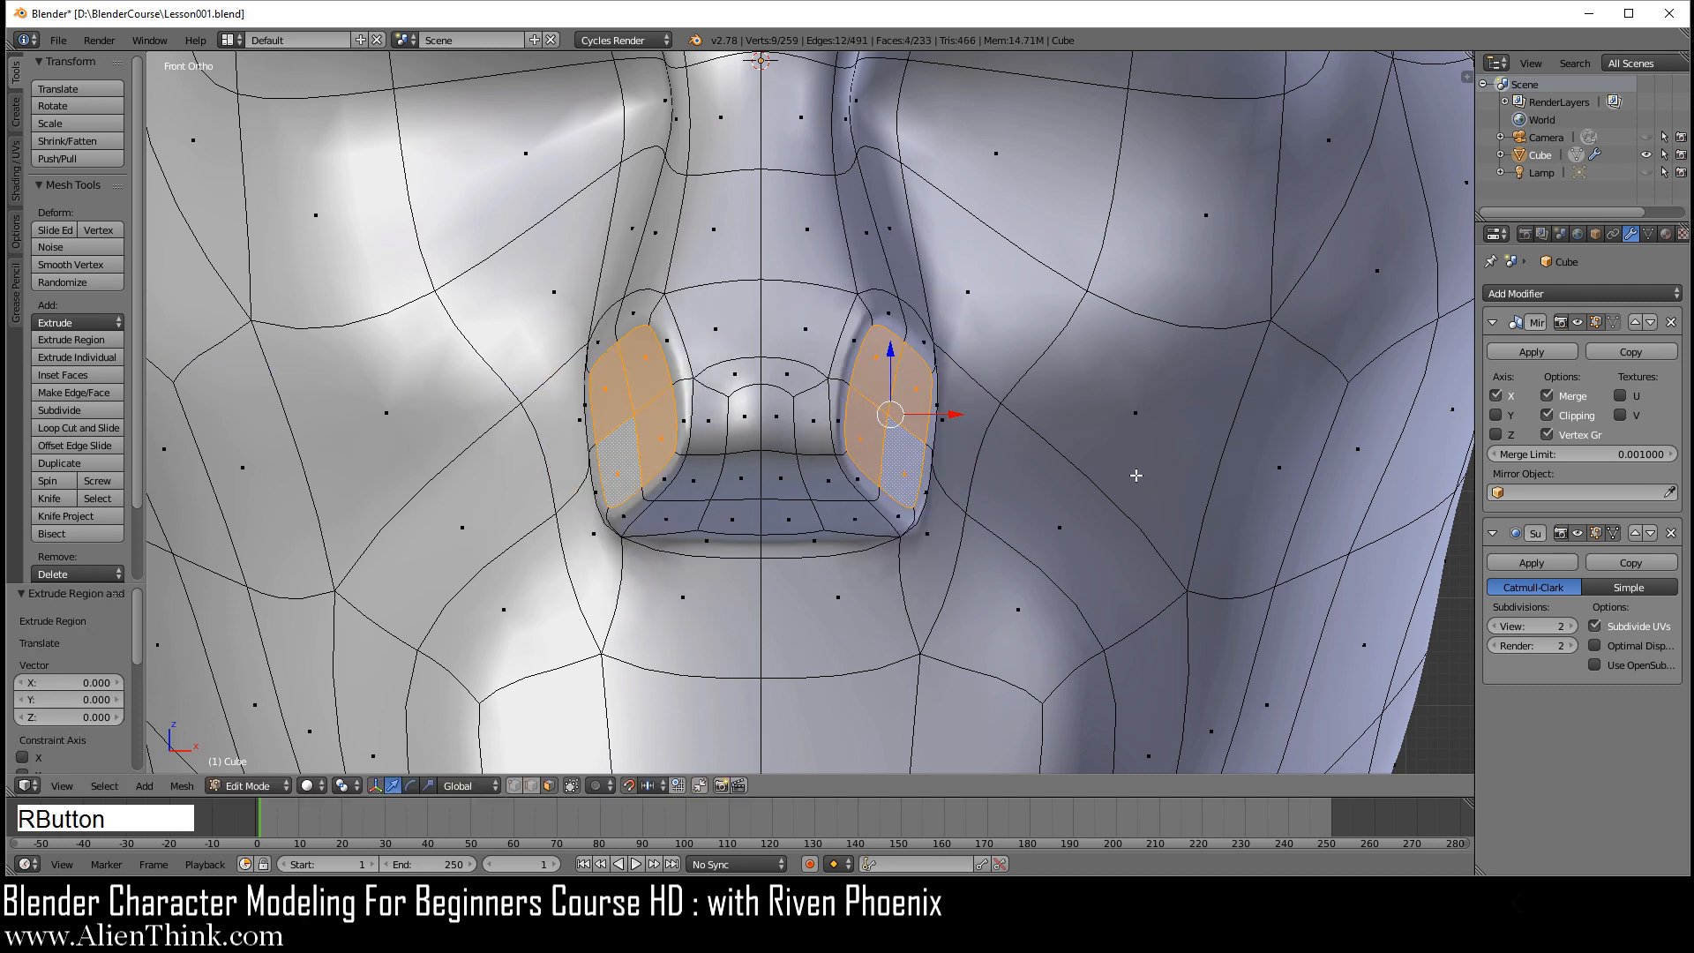
# - Select the ring of faces around the extruded nostril-wing block and smooth its vertices twice
pyautogui.press('alt')
pyautogui.keyDown('alt'); pyautogui.rightClick(877, 499); pyautogui.keyUp('alt')
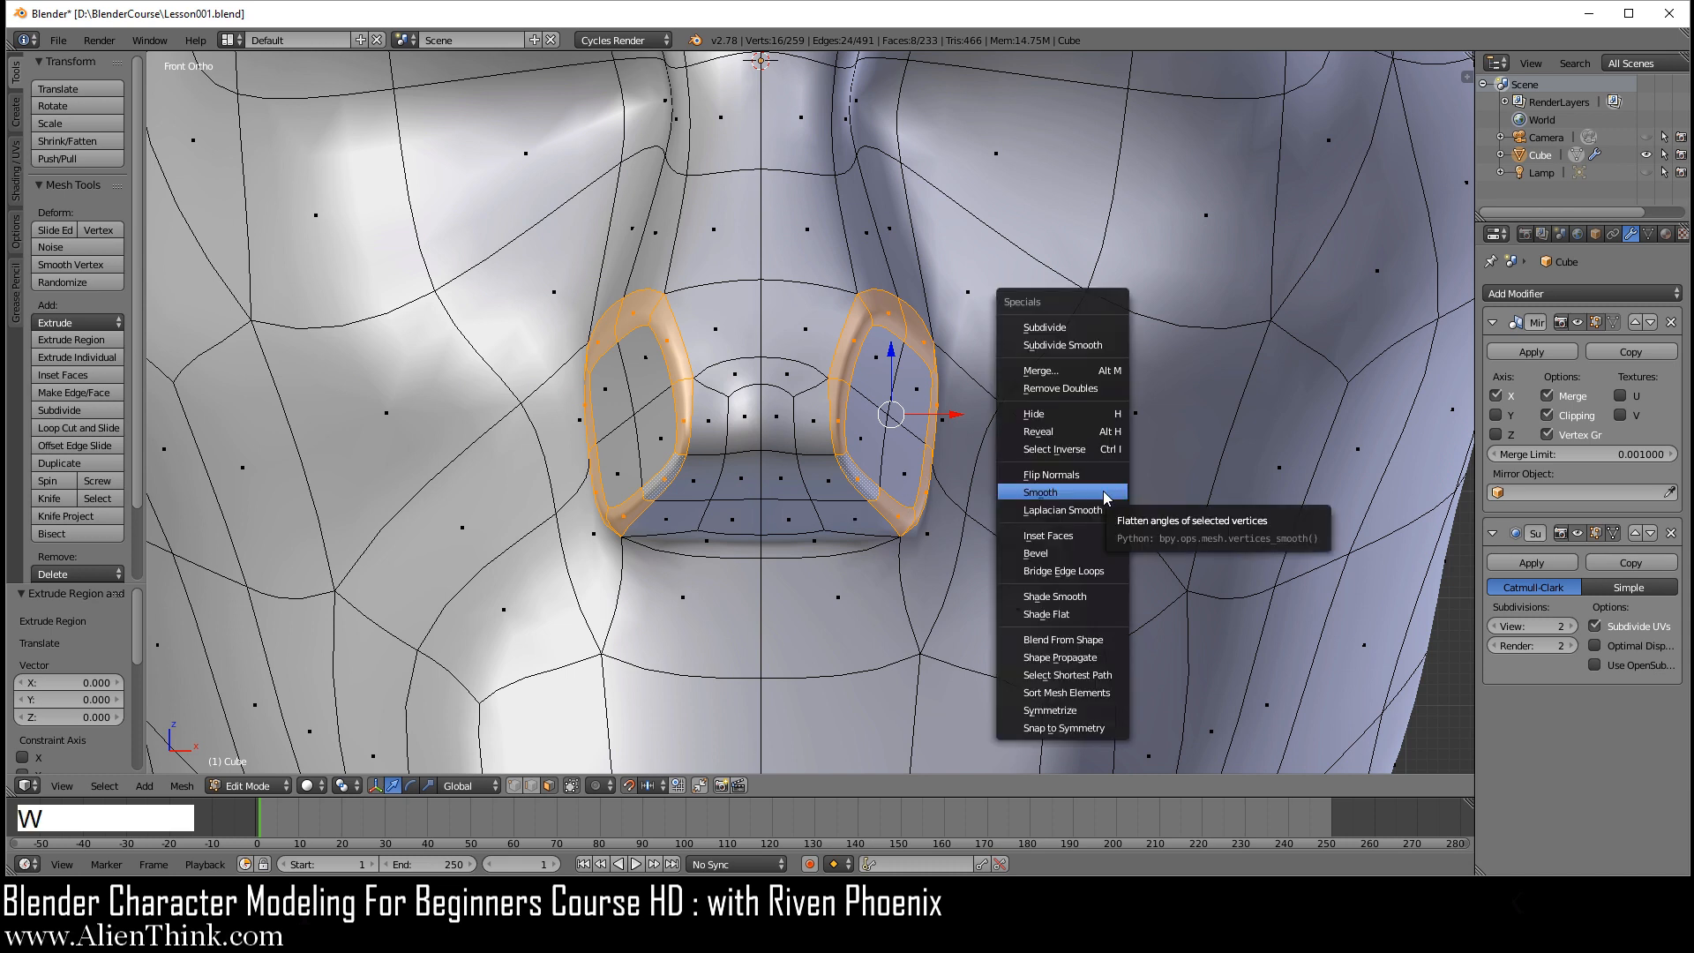
pyautogui.click(1104, 495)
pyautogui.press('w')
pyautogui.click(1103, 493)
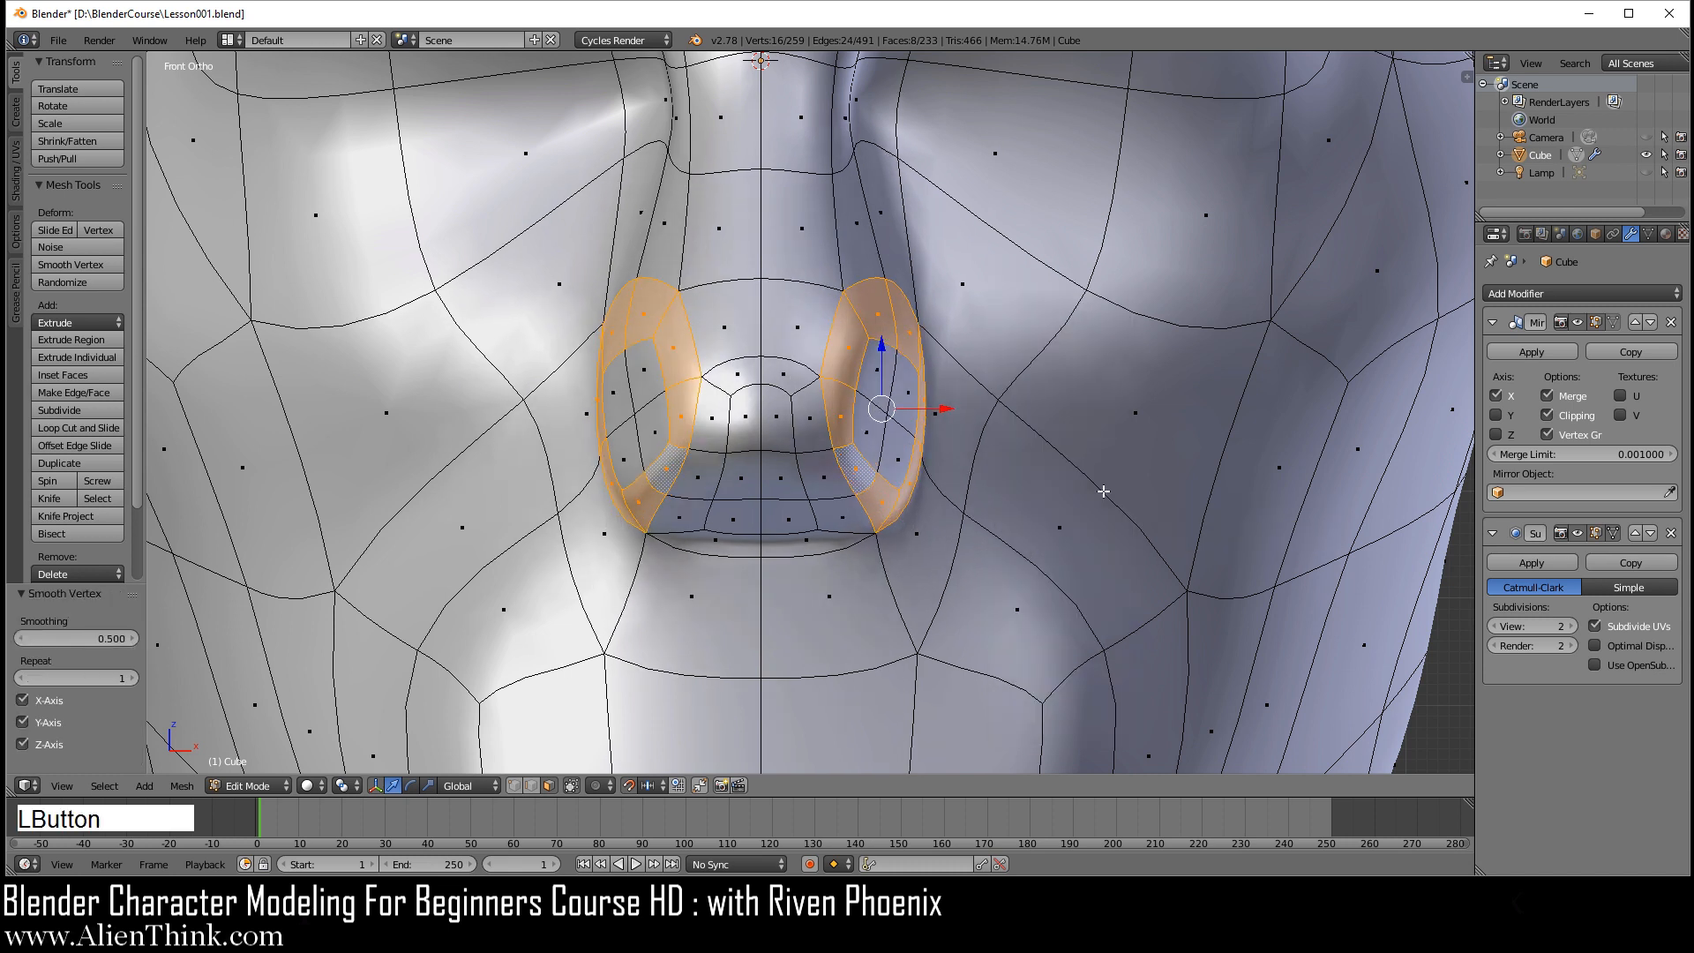
# - Rotate the nostril wing's face ring -15° in the front view
pyautogui.scroll(1, 1037, 450)
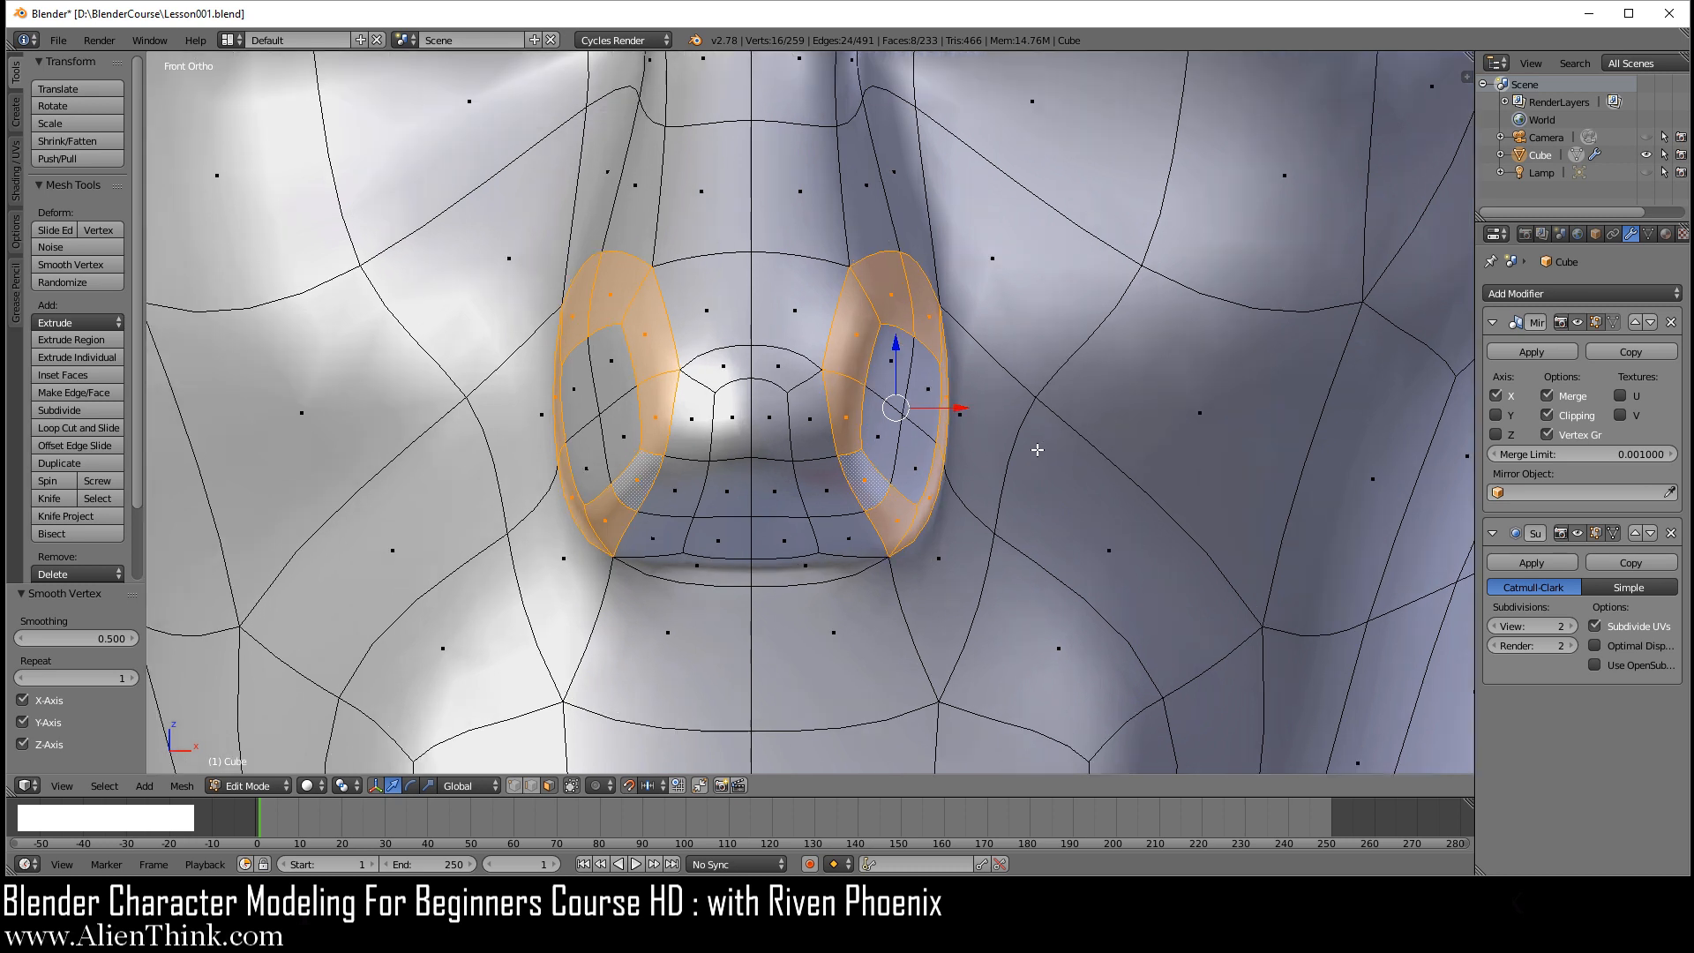
pyautogui.scroll(1, 1038, 450)
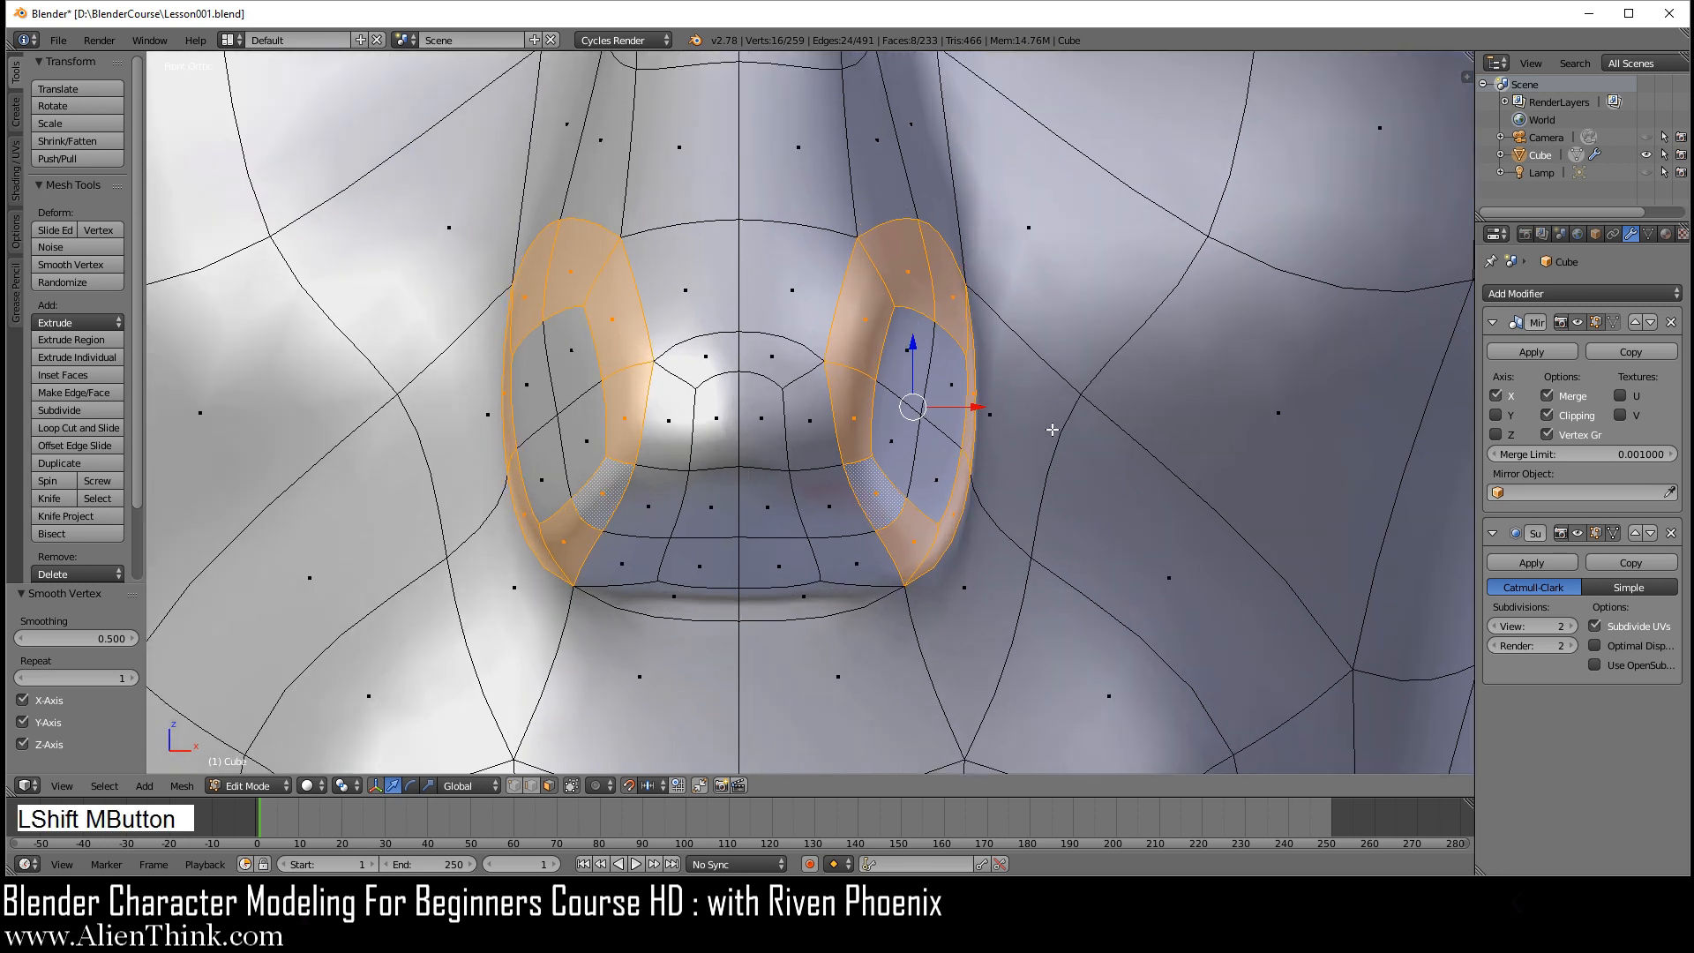
pyautogui.keyDown('shift'); pyautogui.moveTo(1053, 430); pyautogui.dragTo(1103, 510, button='middle'); pyautogui.keyUp('shift')
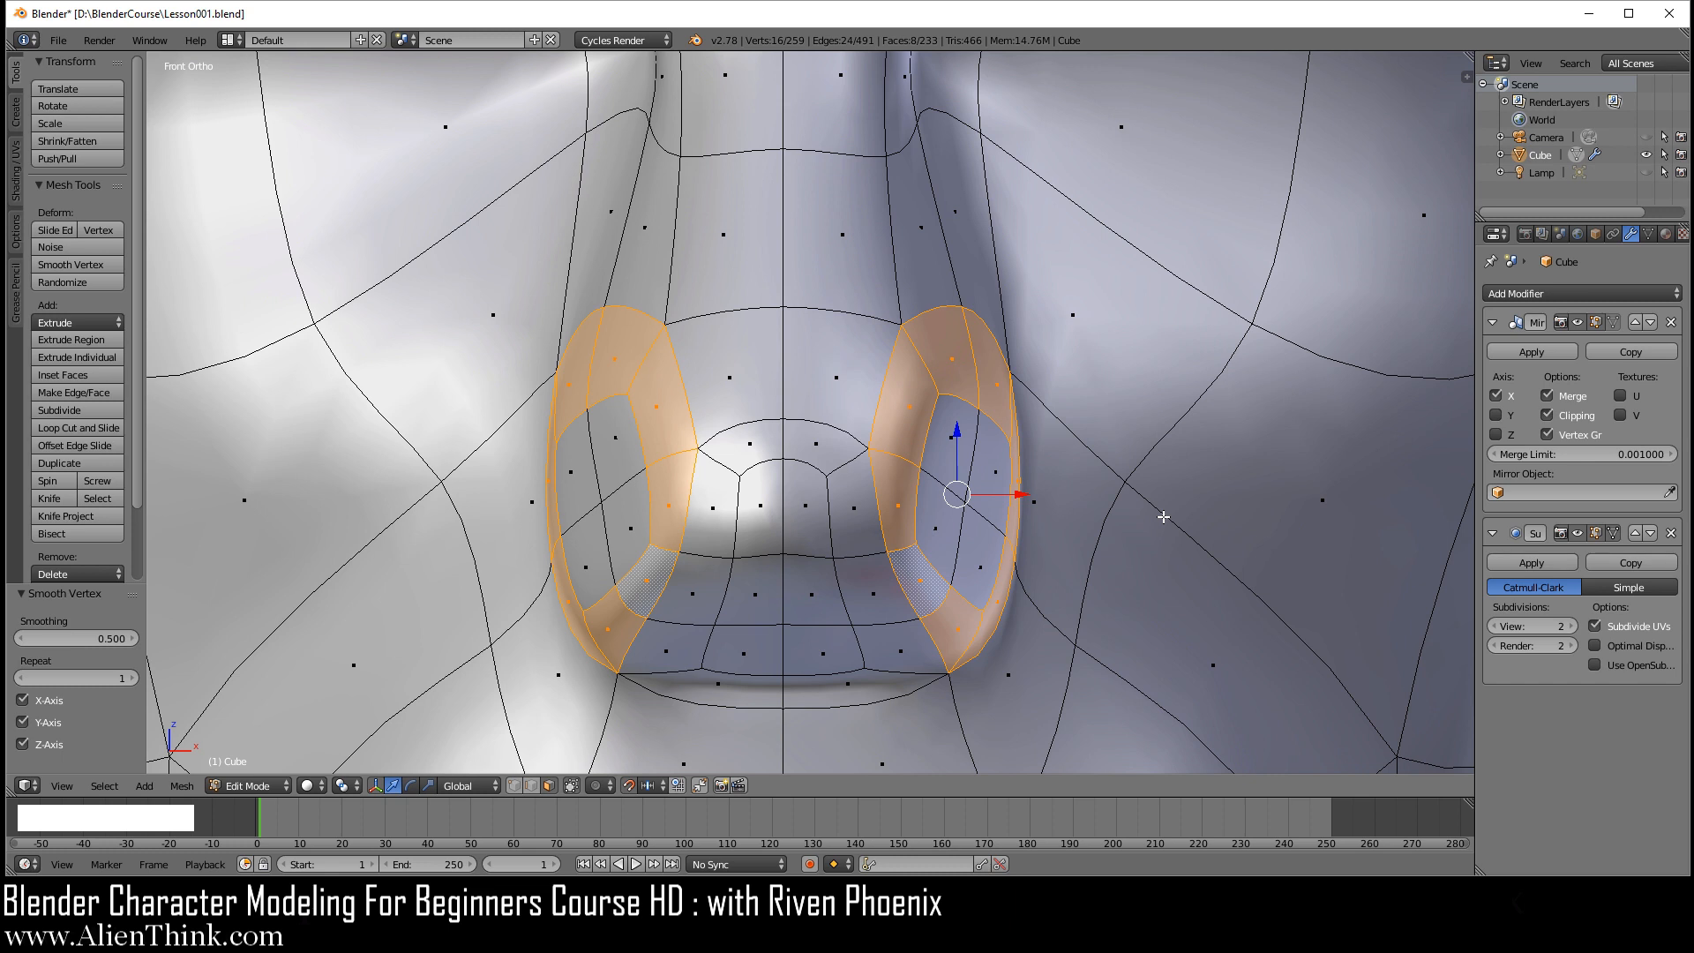
pyautogui.press('r')
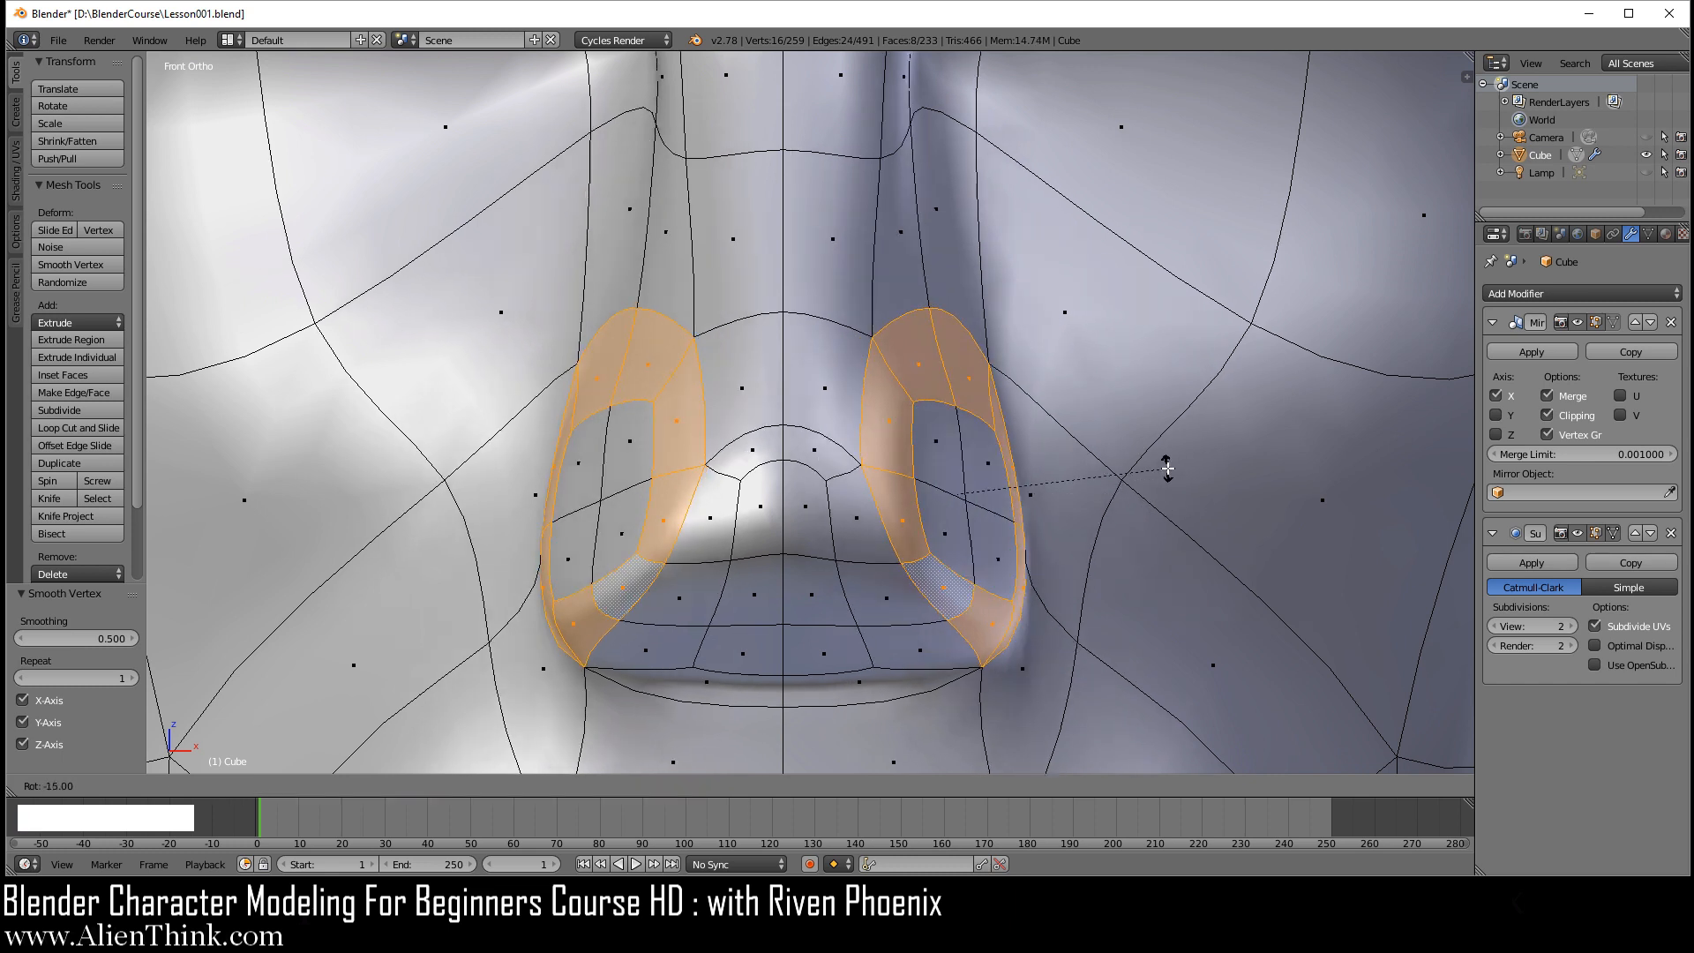
pyautogui.click(1167, 468)
# - Move the four faces inside the nostril-wing ring 0.02 along X, and their shared centre vertex 0.04 along X
pyautogui.rightClick(951, 463)
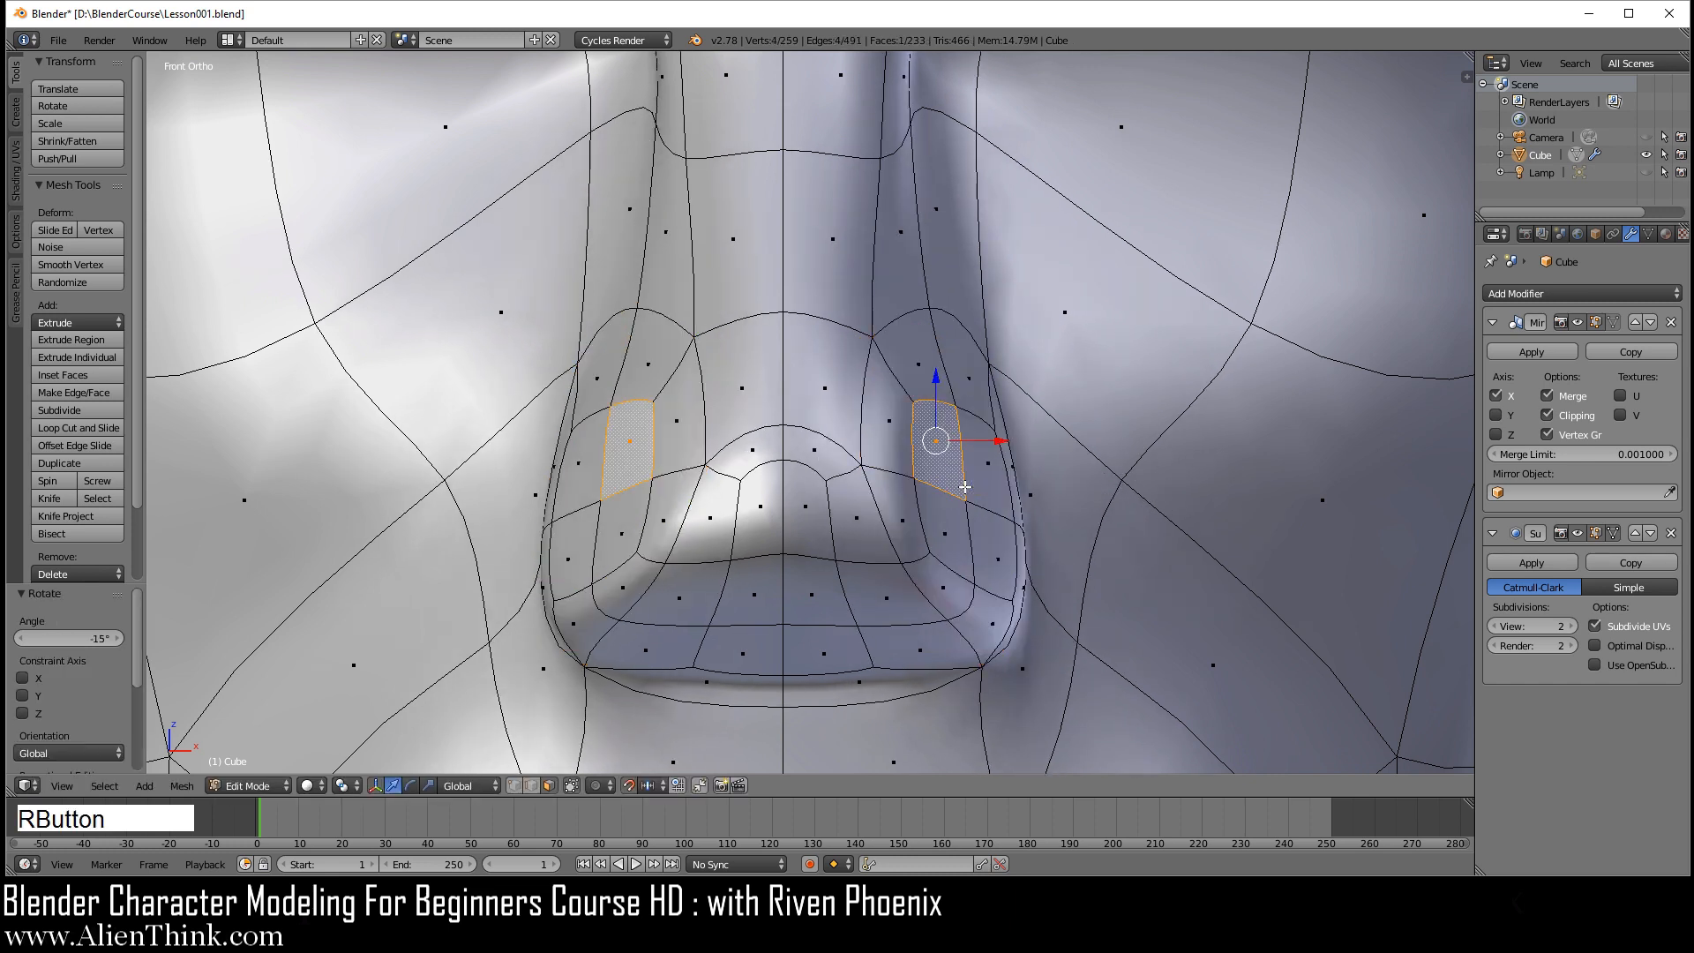
pyautogui.keyDown('shift'); pyautogui.rightClick(986, 476); pyautogui.keyUp('shift')
pyautogui.keyDown('shift'); pyautogui.rightClick(992, 538); pyautogui.keyUp('shift')
pyautogui.keyDown('shift'); pyautogui.rightClick(945, 534); pyautogui.keyUp('shift')
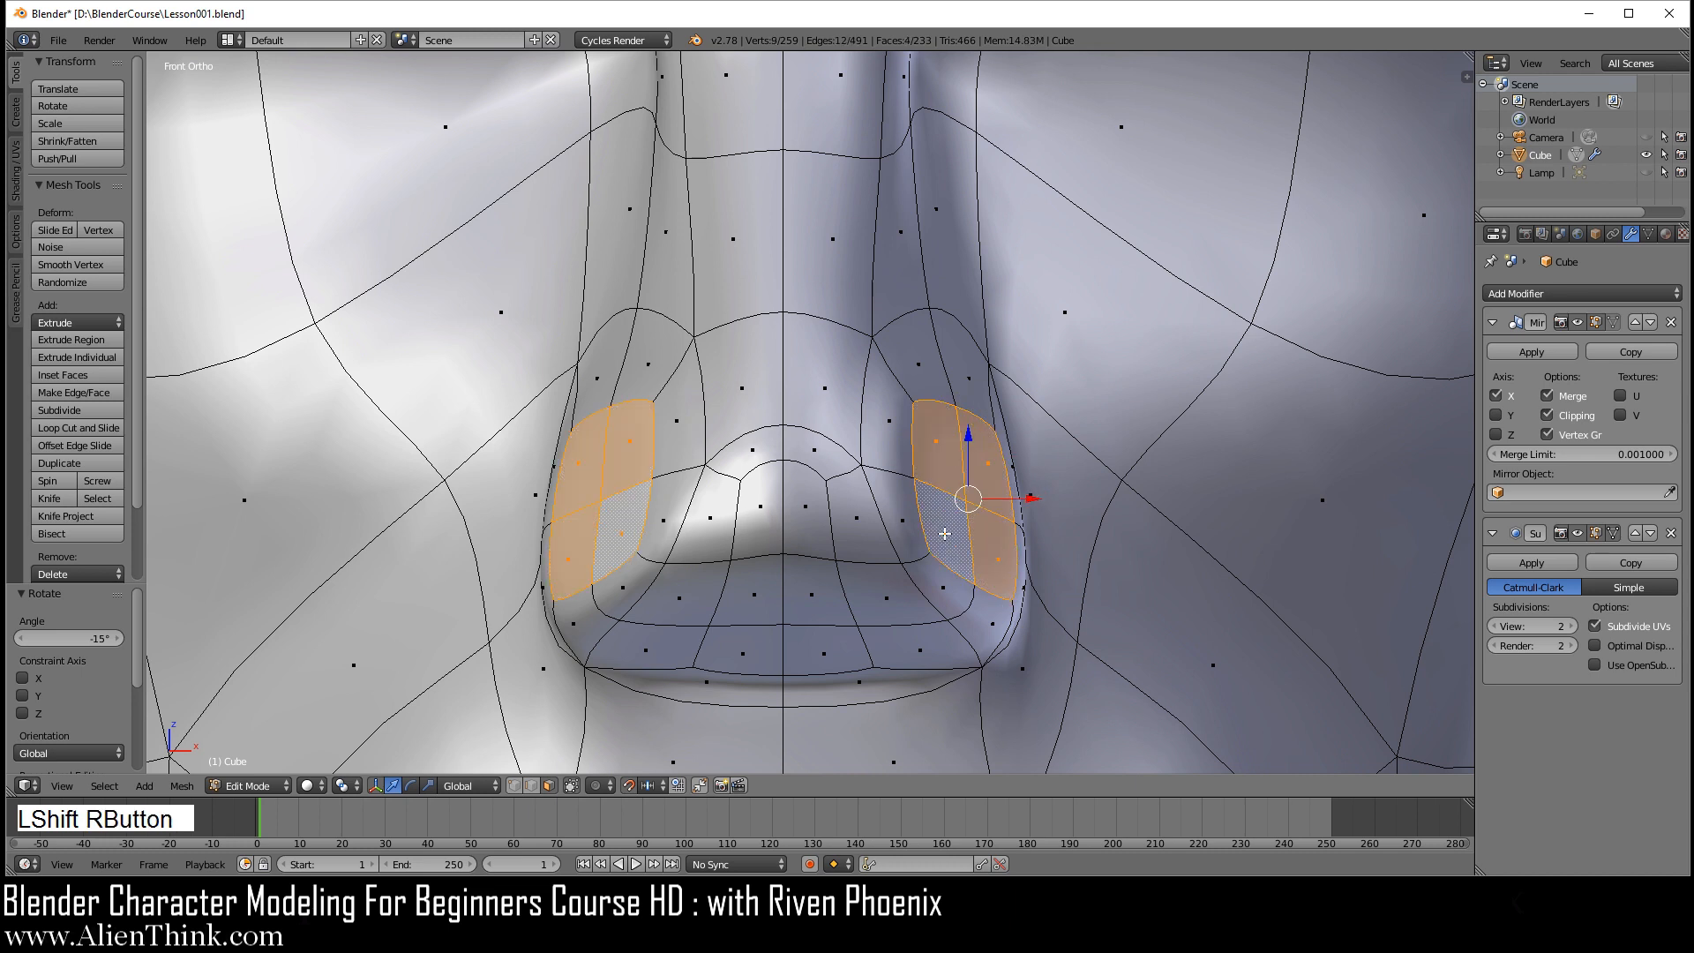
pyautogui.scroll(4, 1012, 530)
pyautogui.keyDown('shift'); pyautogui.moveTo(1030, 567); pyautogui.dragTo(904, 488, button='middle'); pyautogui.keyUp('shift')
pyautogui.moveTo(1022, 471); pyautogui.dragTo(1070, 469)
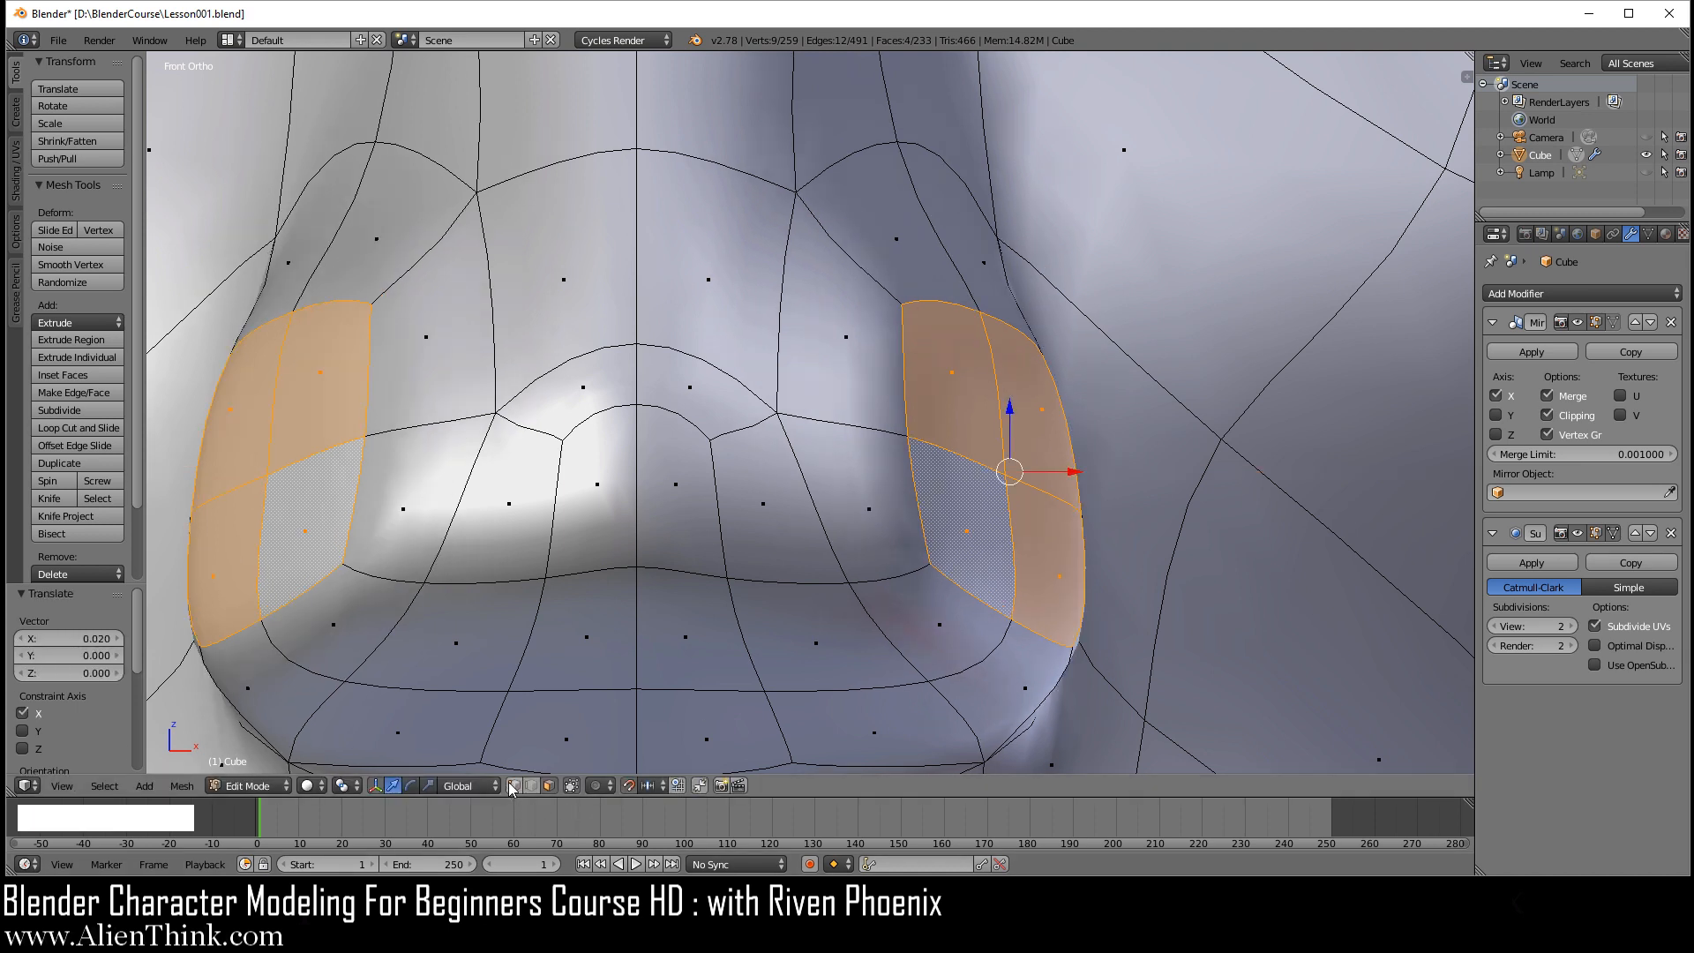
pyautogui.rightClick(1009, 474)
pyautogui.moveTo(1068, 474); pyautogui.dragTo(1154, 466)
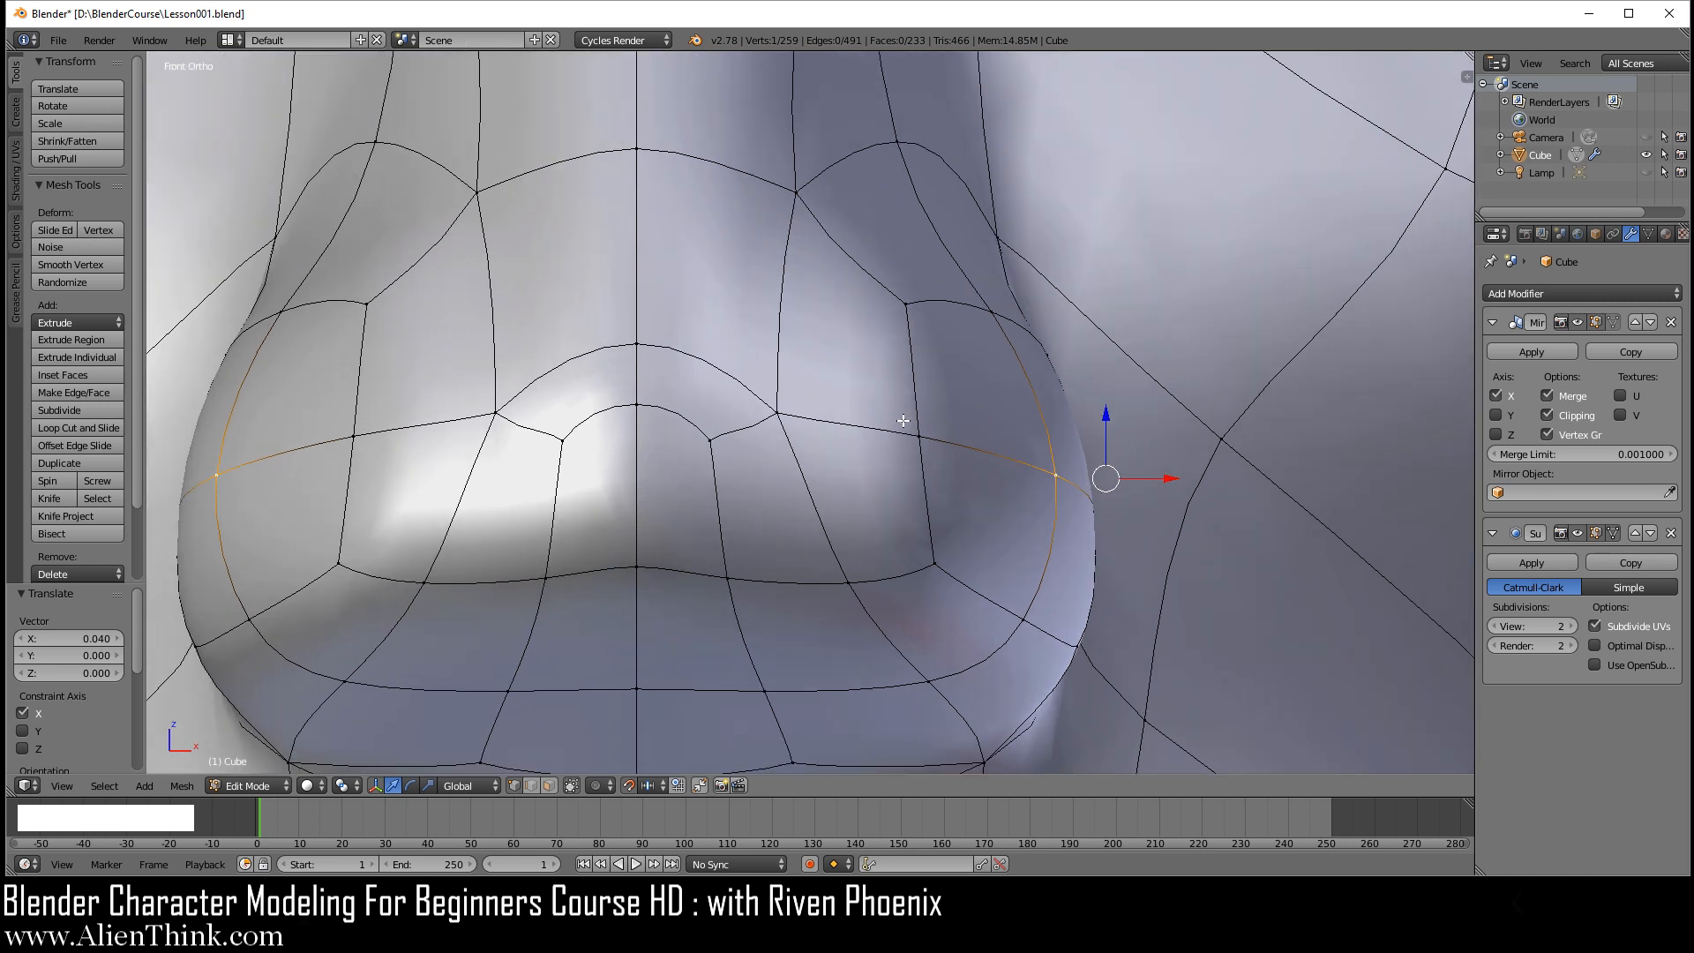
# - Move the top vertex of the nostril wing and the neighbouring vertex toward the nose ridge -0.04 along Z
pyautogui.keyDown('shift'); pyautogui.moveTo(884, 366); pyautogui.dragTo(966, 506, button='middle'); pyautogui.keyUp('shift')
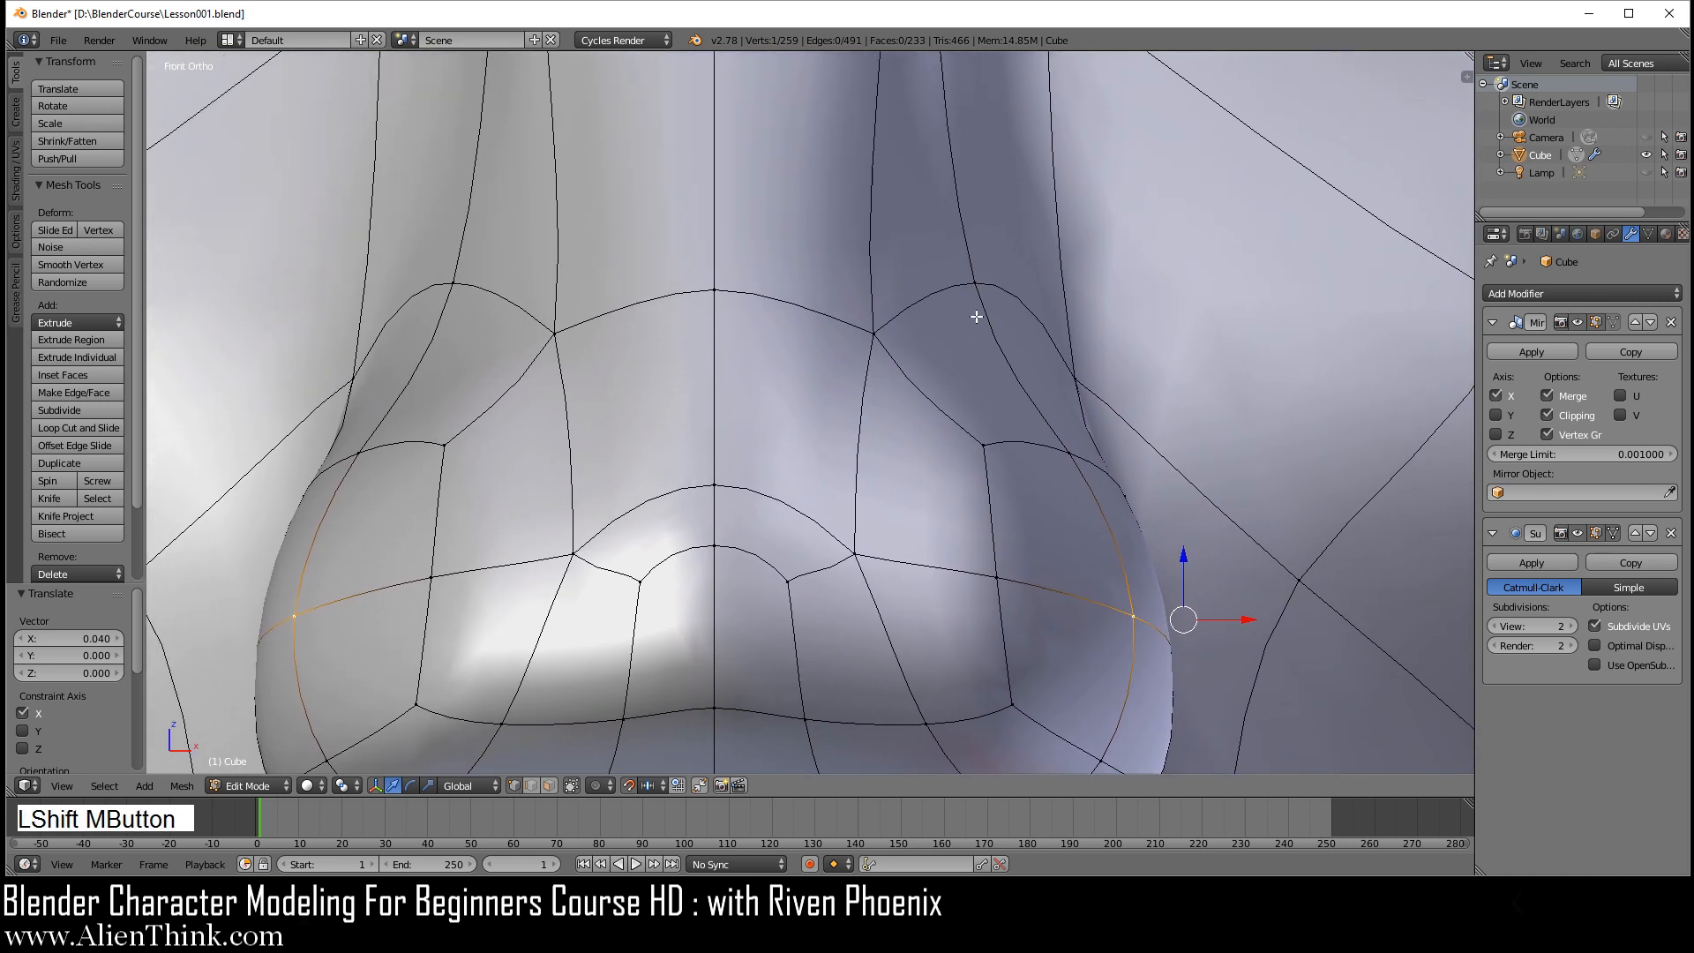
pyautogui.rightClick(978, 285)
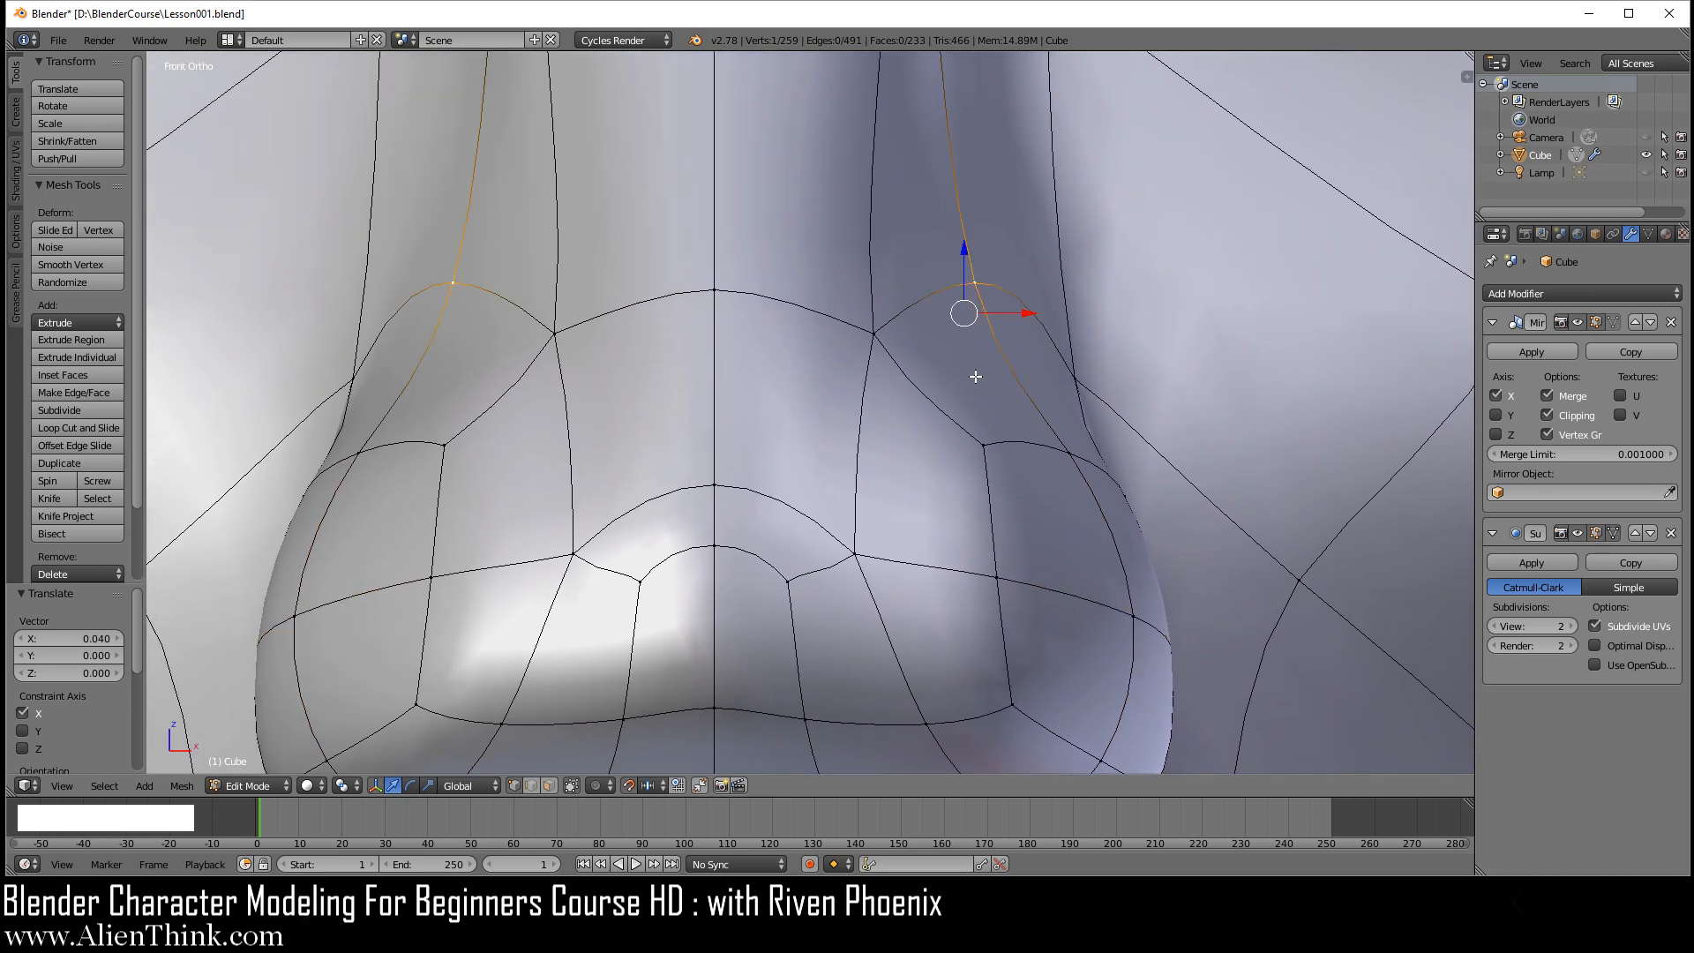
pyautogui.keyDown('shift'); pyautogui.rightClick(873, 333); pyautogui.keyUp('shift')
pyautogui.moveTo(915, 265); pyautogui.dragTo(908, 369)
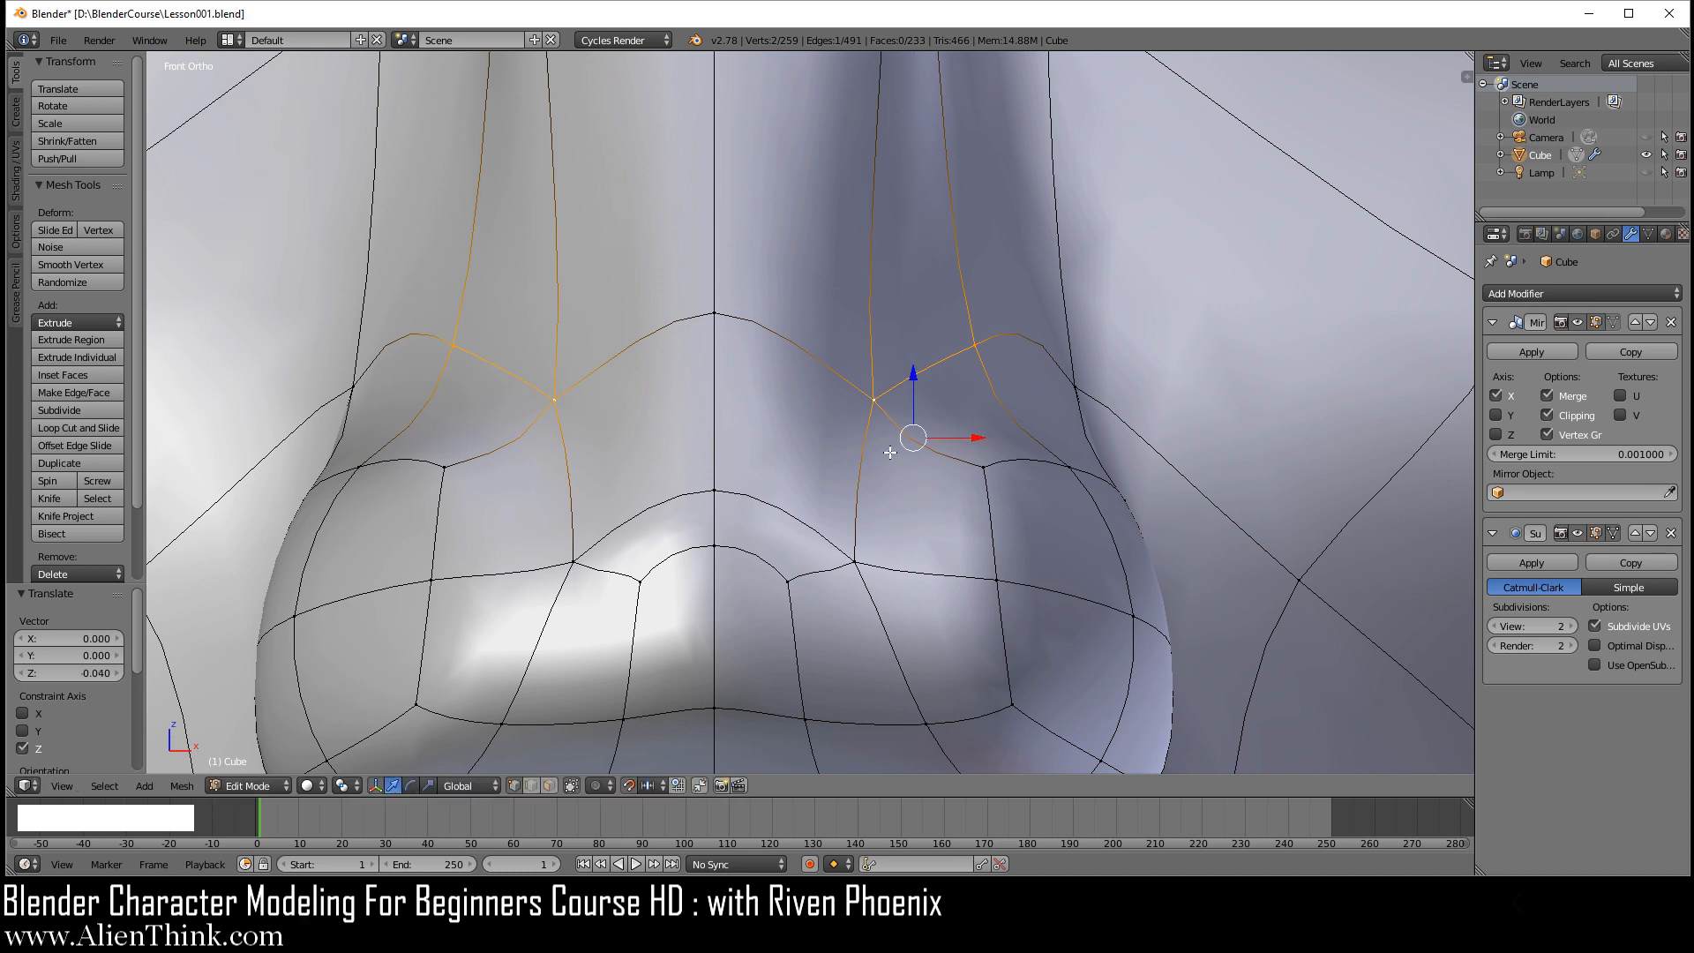
# - Raise the centre and adjacent side vertex of the loop above the nose tip 0.04 along Z, and the next centre vertex above 0.02
pyautogui.scroll(-3, 936, 465)
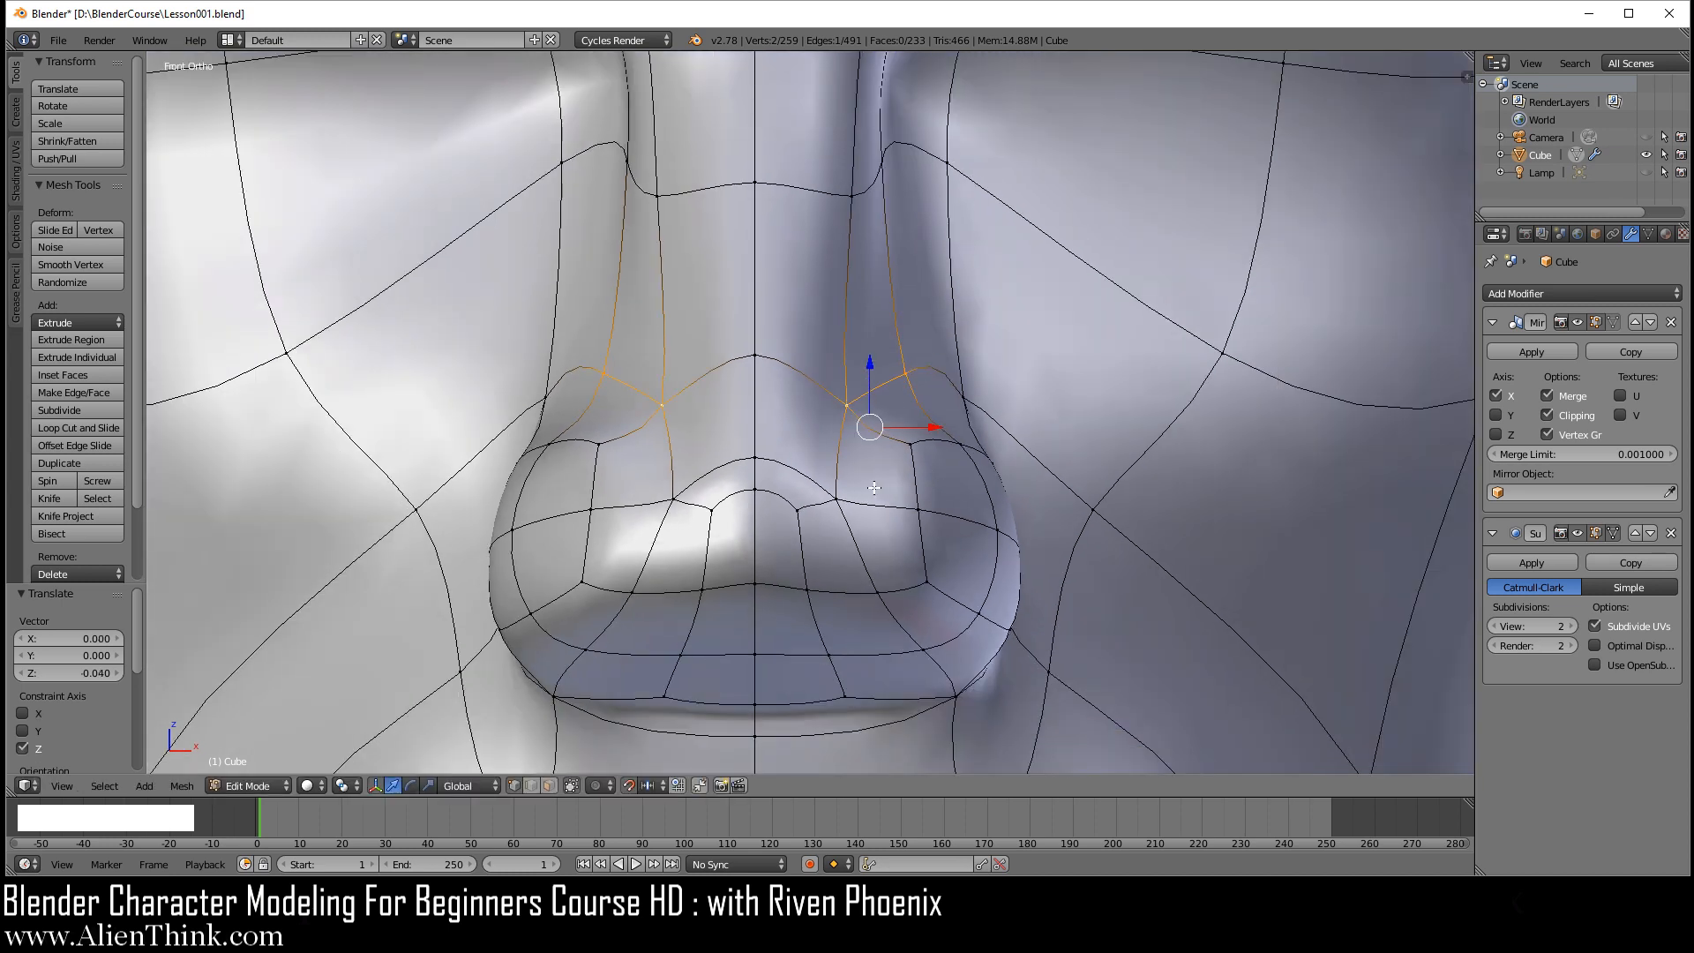
pyautogui.press('a')
pyautogui.scroll(2, 752, 499)
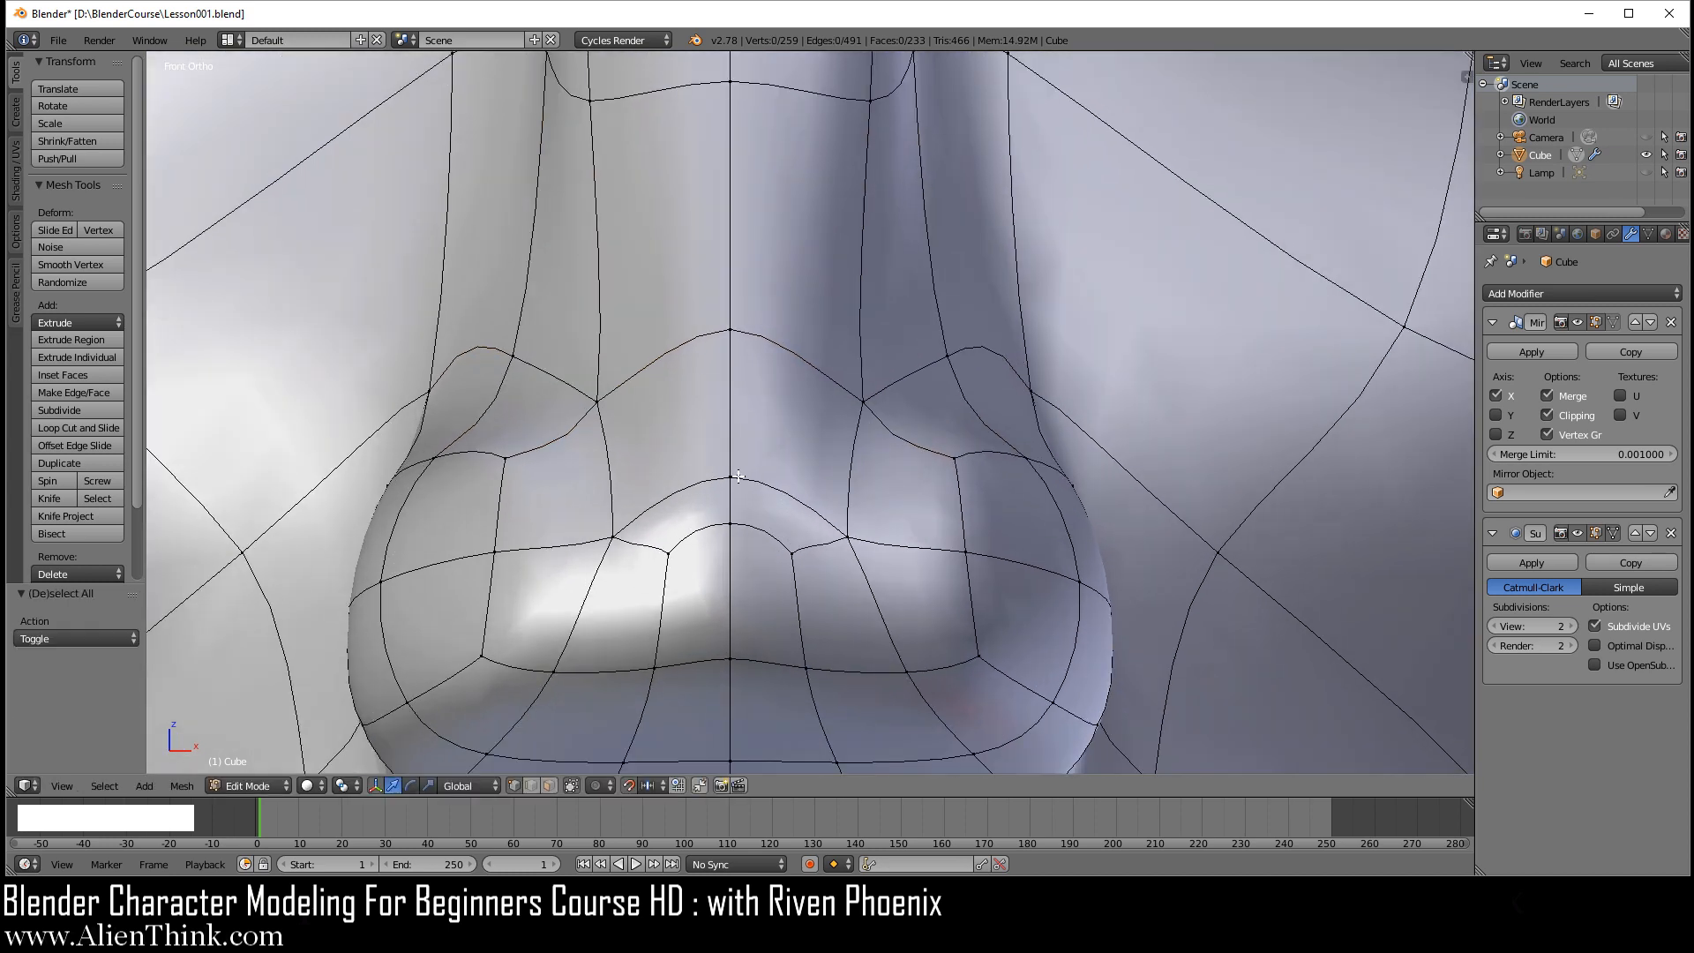
pyautogui.rightClick(738, 476)
pyautogui.keyDown('shift'); pyautogui.rightClick(847, 537); pyautogui.keyUp('shift')
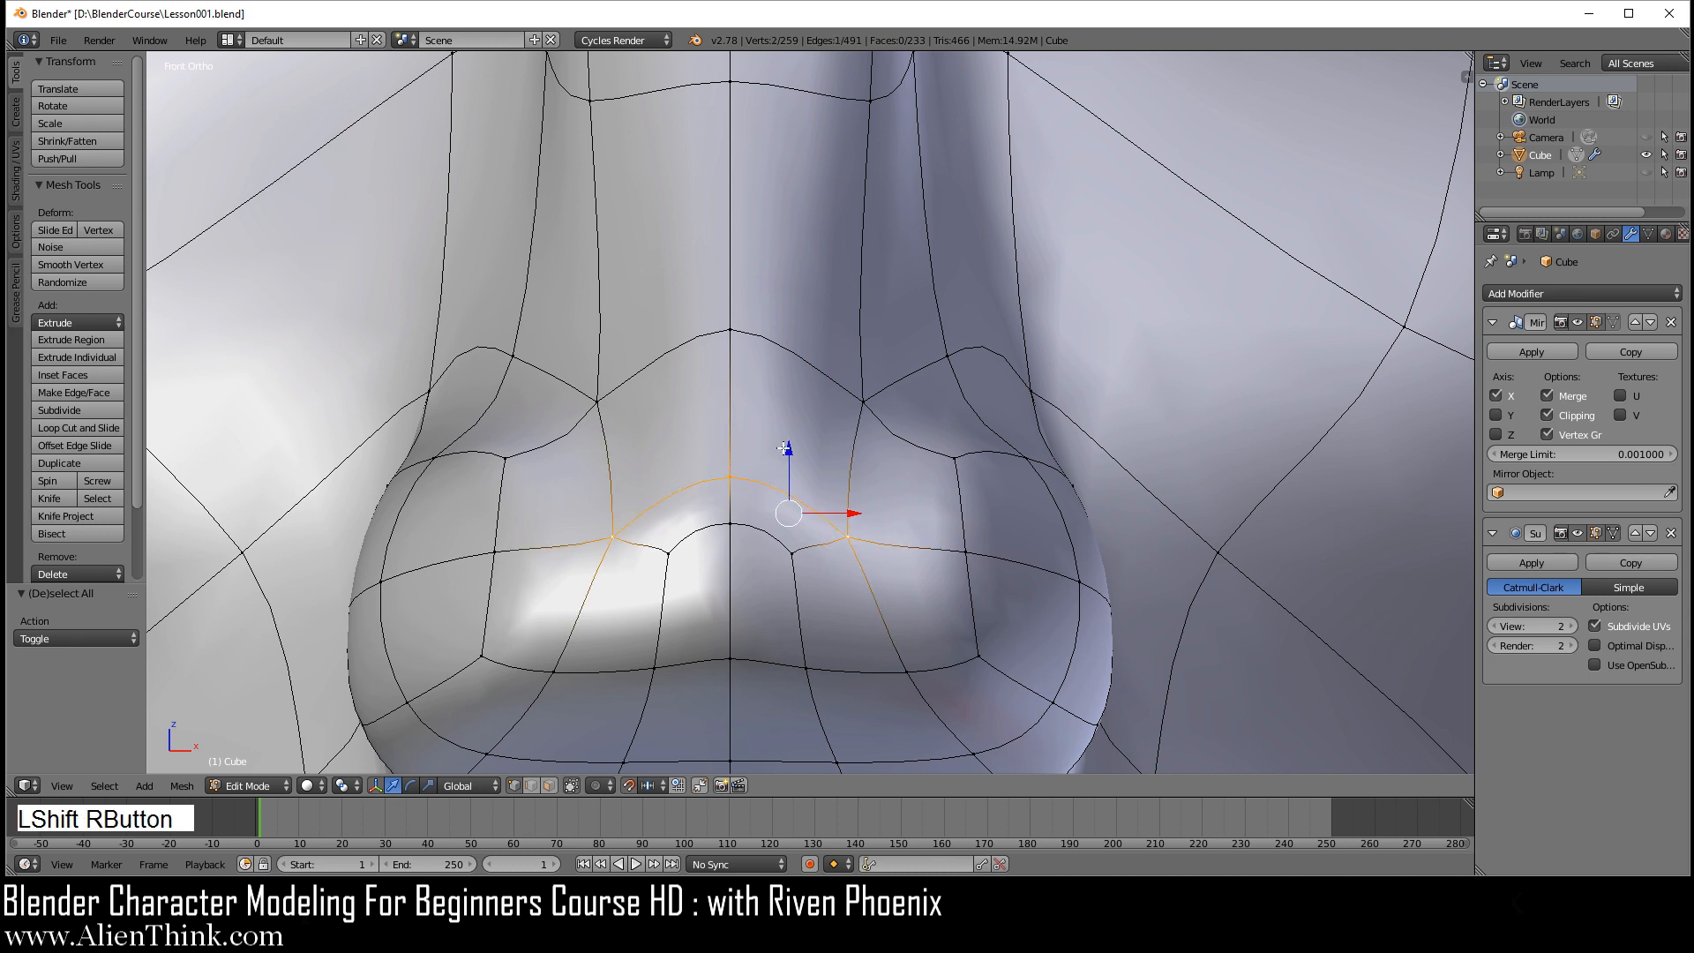
pyautogui.moveTo(785, 448); pyautogui.dragTo(784, 365)
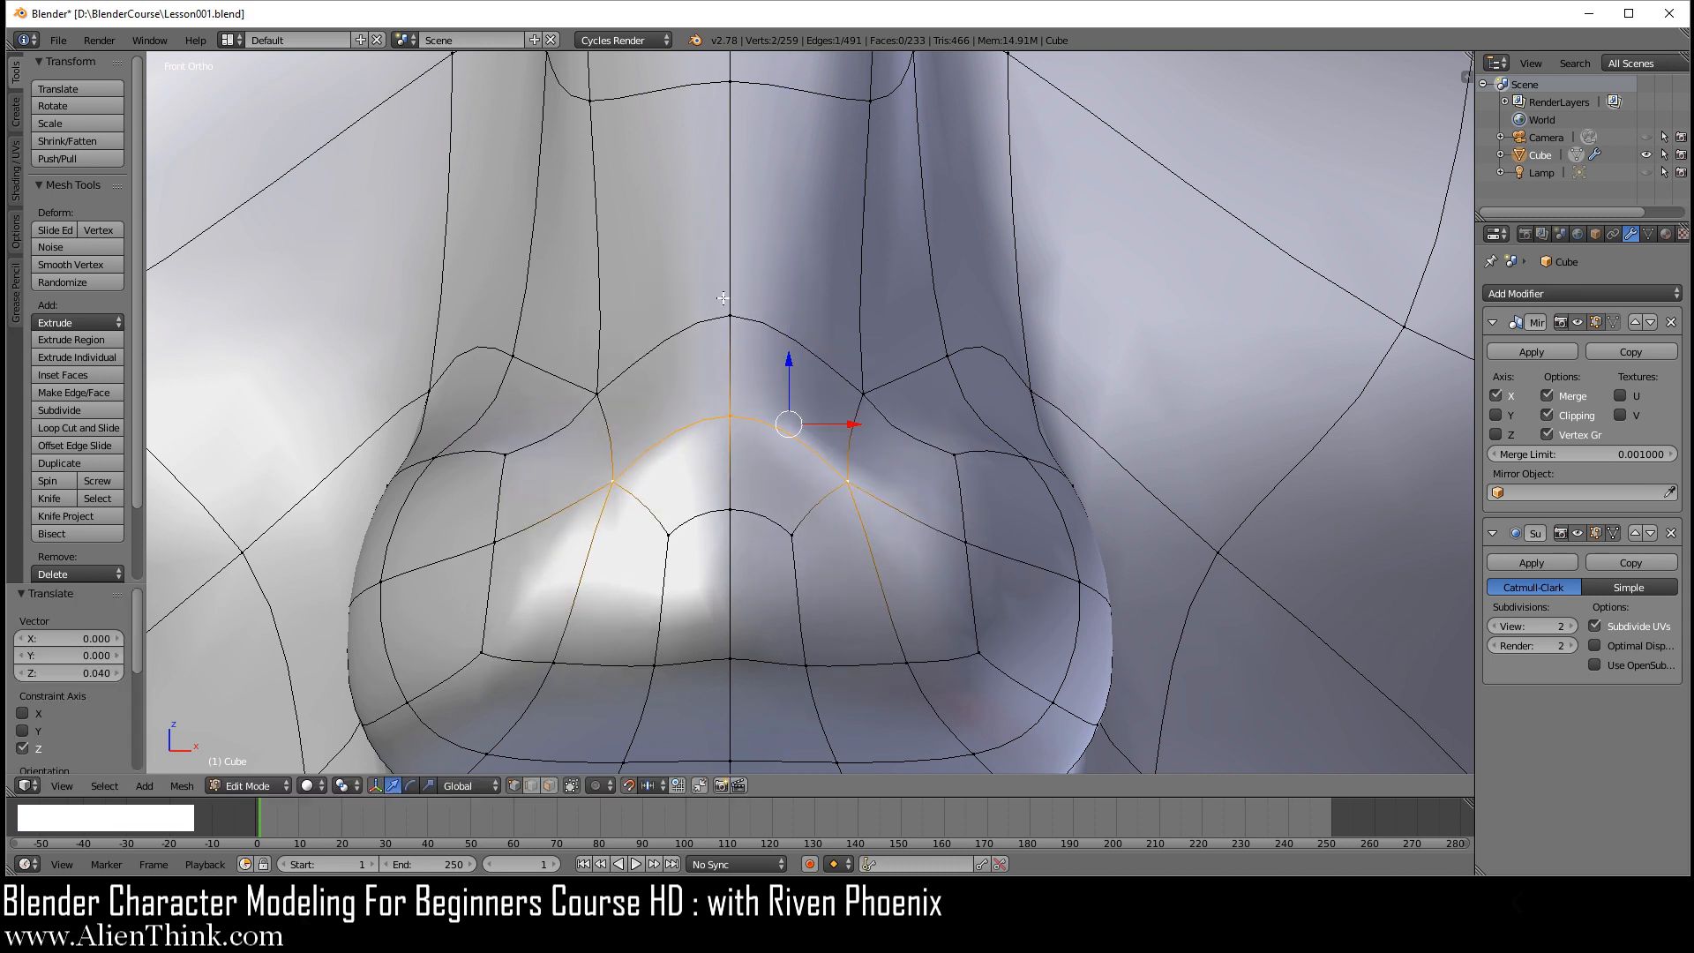
pyautogui.rightClick(728, 308)
pyautogui.moveTo(730, 238); pyautogui.dragTo(730, 221)
# - Move the upper side vertex of the nose-tip face 0.04 along X, and that face's four vertices -0.01 along Y
pyautogui.rightClick(793, 535)
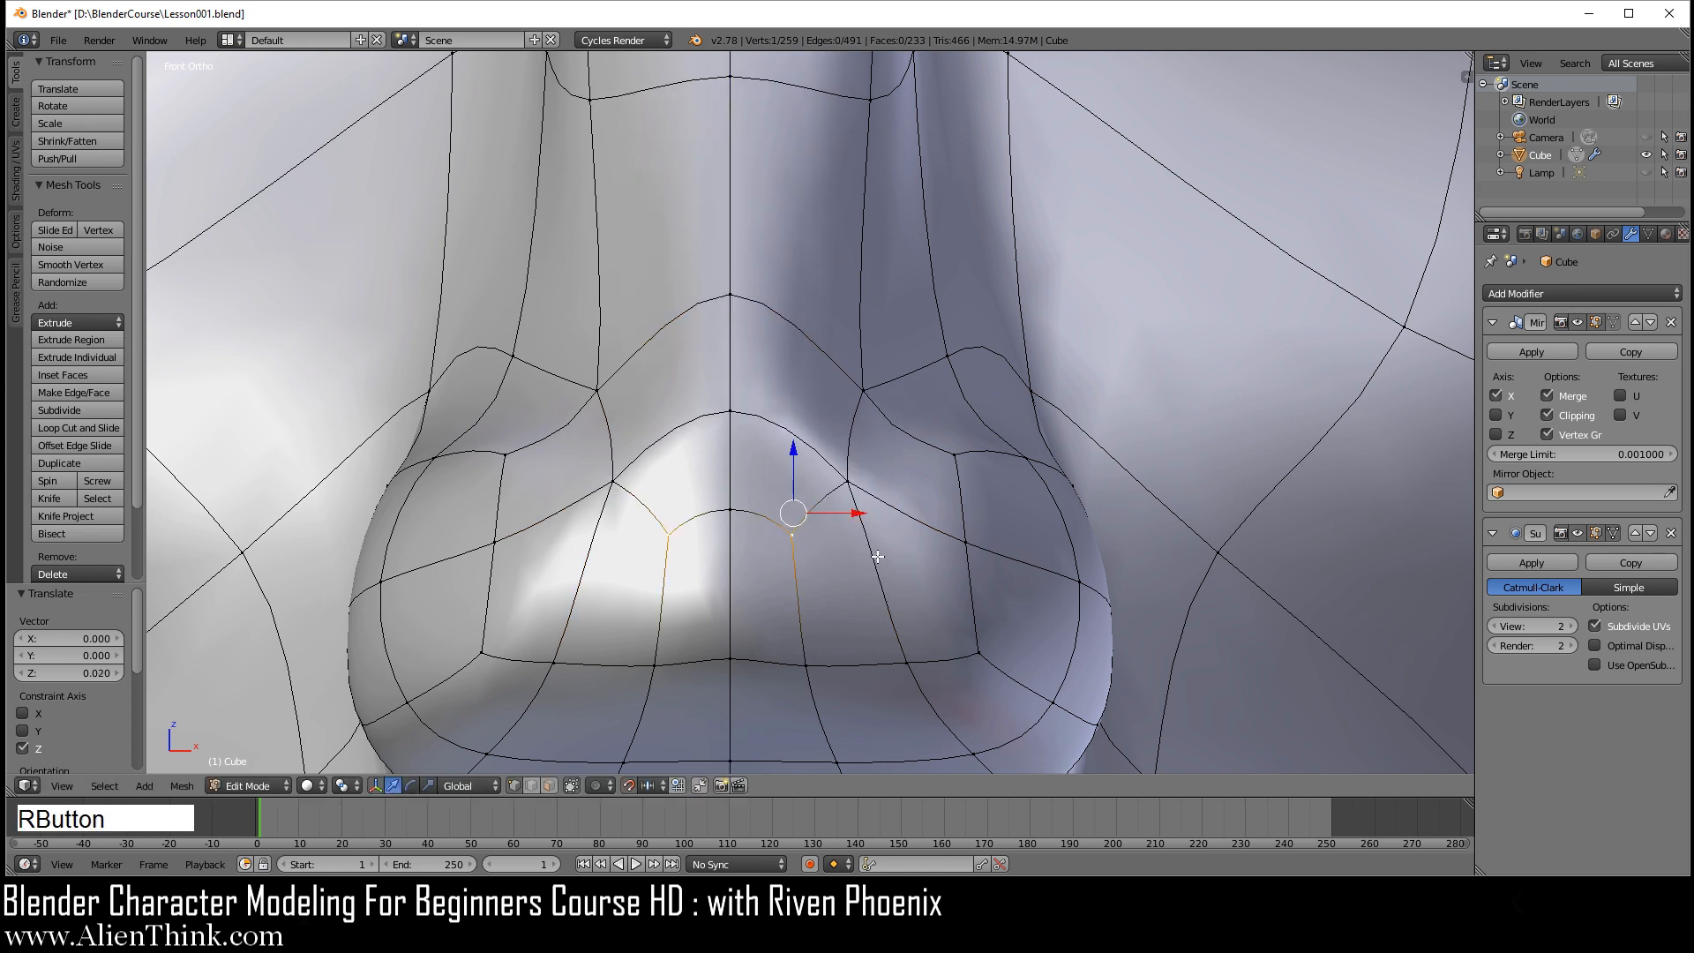
pyautogui.moveTo(859, 514); pyautogui.dragTo(944, 512)
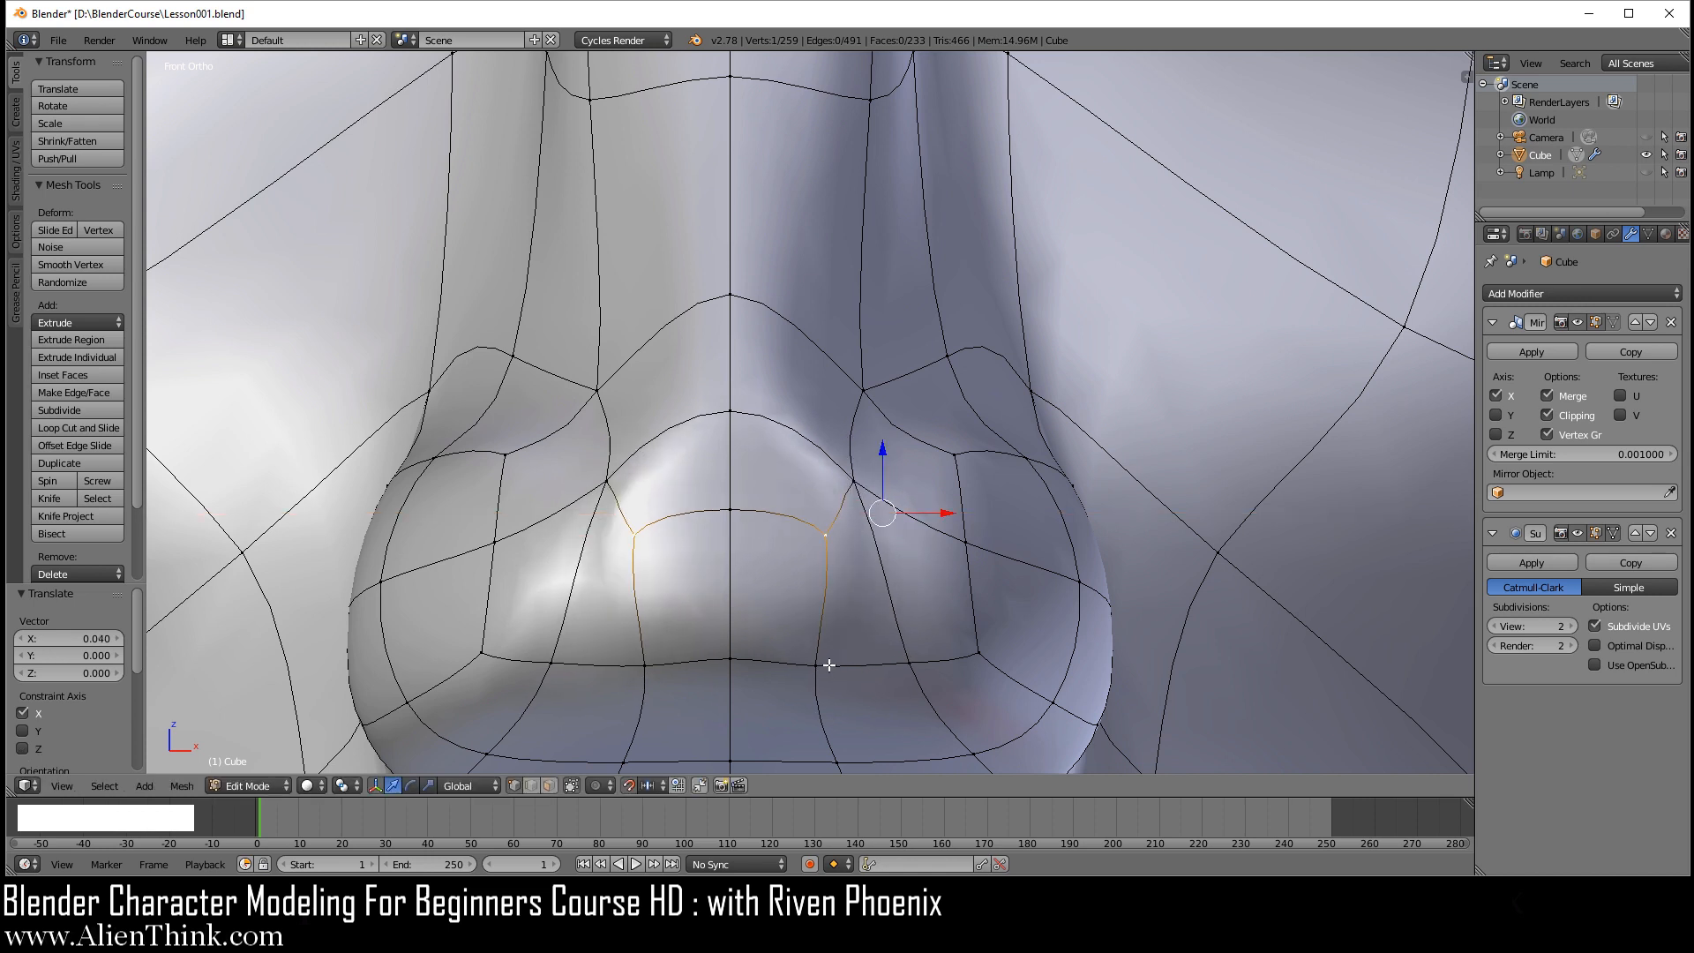
pyautogui.rightClick(754, 527)
pyautogui.keyDown('shift'); pyautogui.rightClick(826, 535); pyautogui.keyUp('shift')
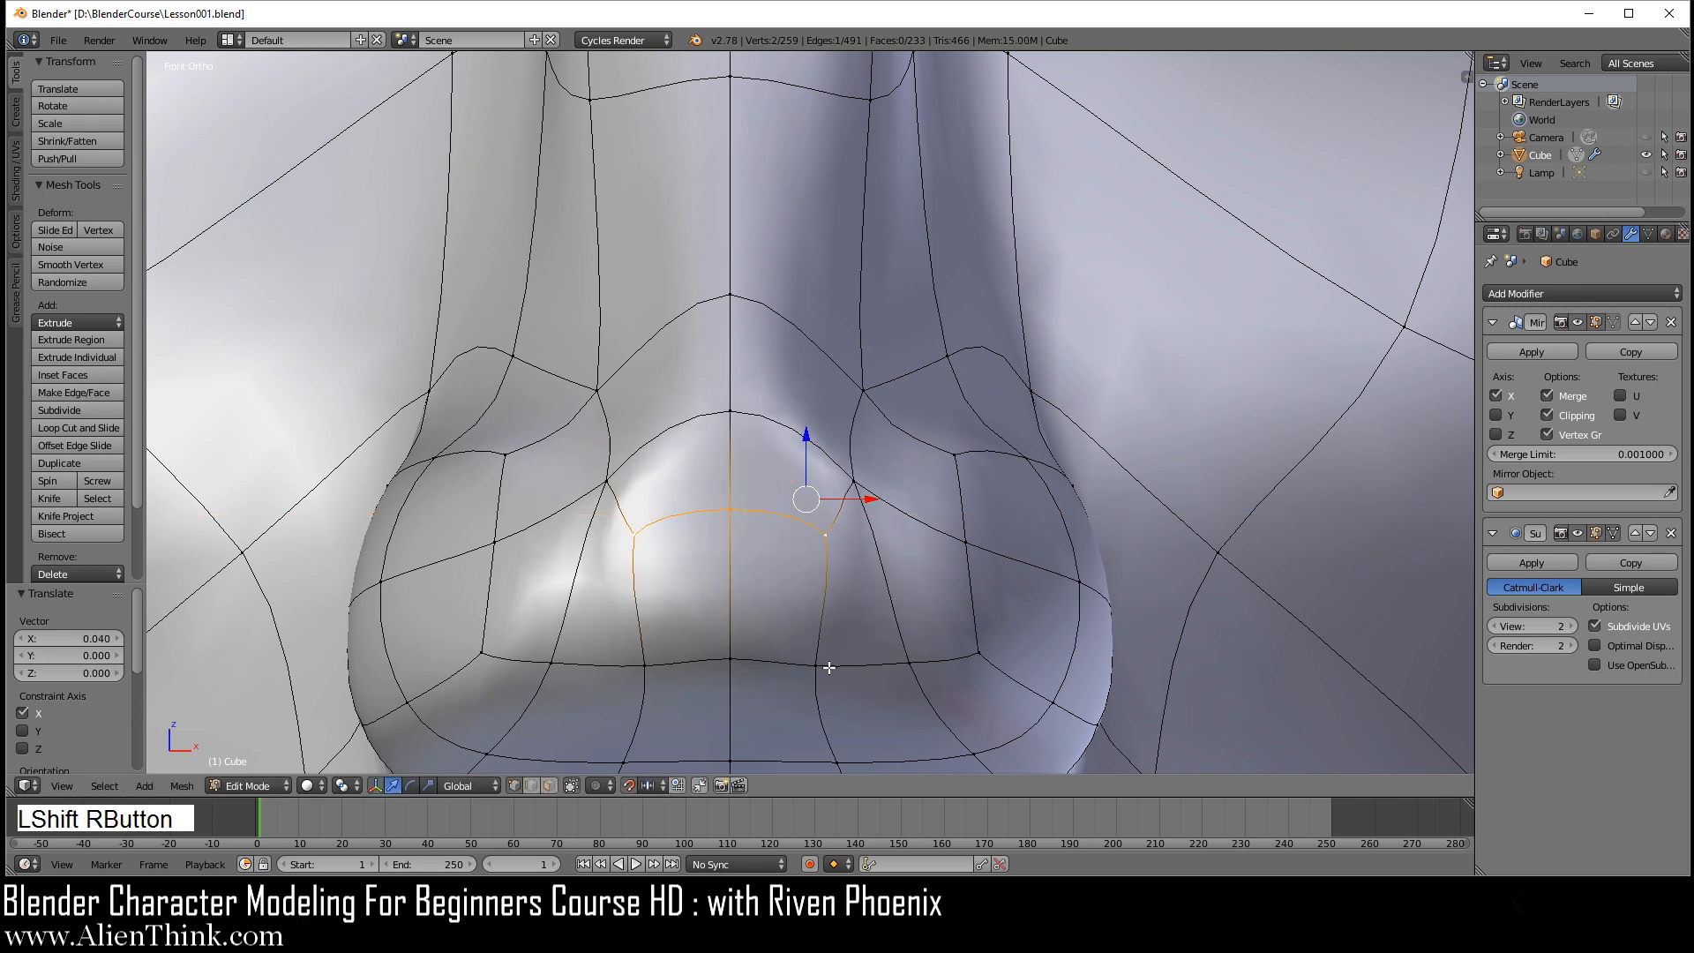
pyautogui.keyDown('shift'); pyautogui.rightClick(817, 664); pyautogui.keyUp('shift')
pyautogui.keyDown('shift'); pyautogui.rightClick(730, 655); pyautogui.keyUp('shift')
pyautogui.press('KP_3')
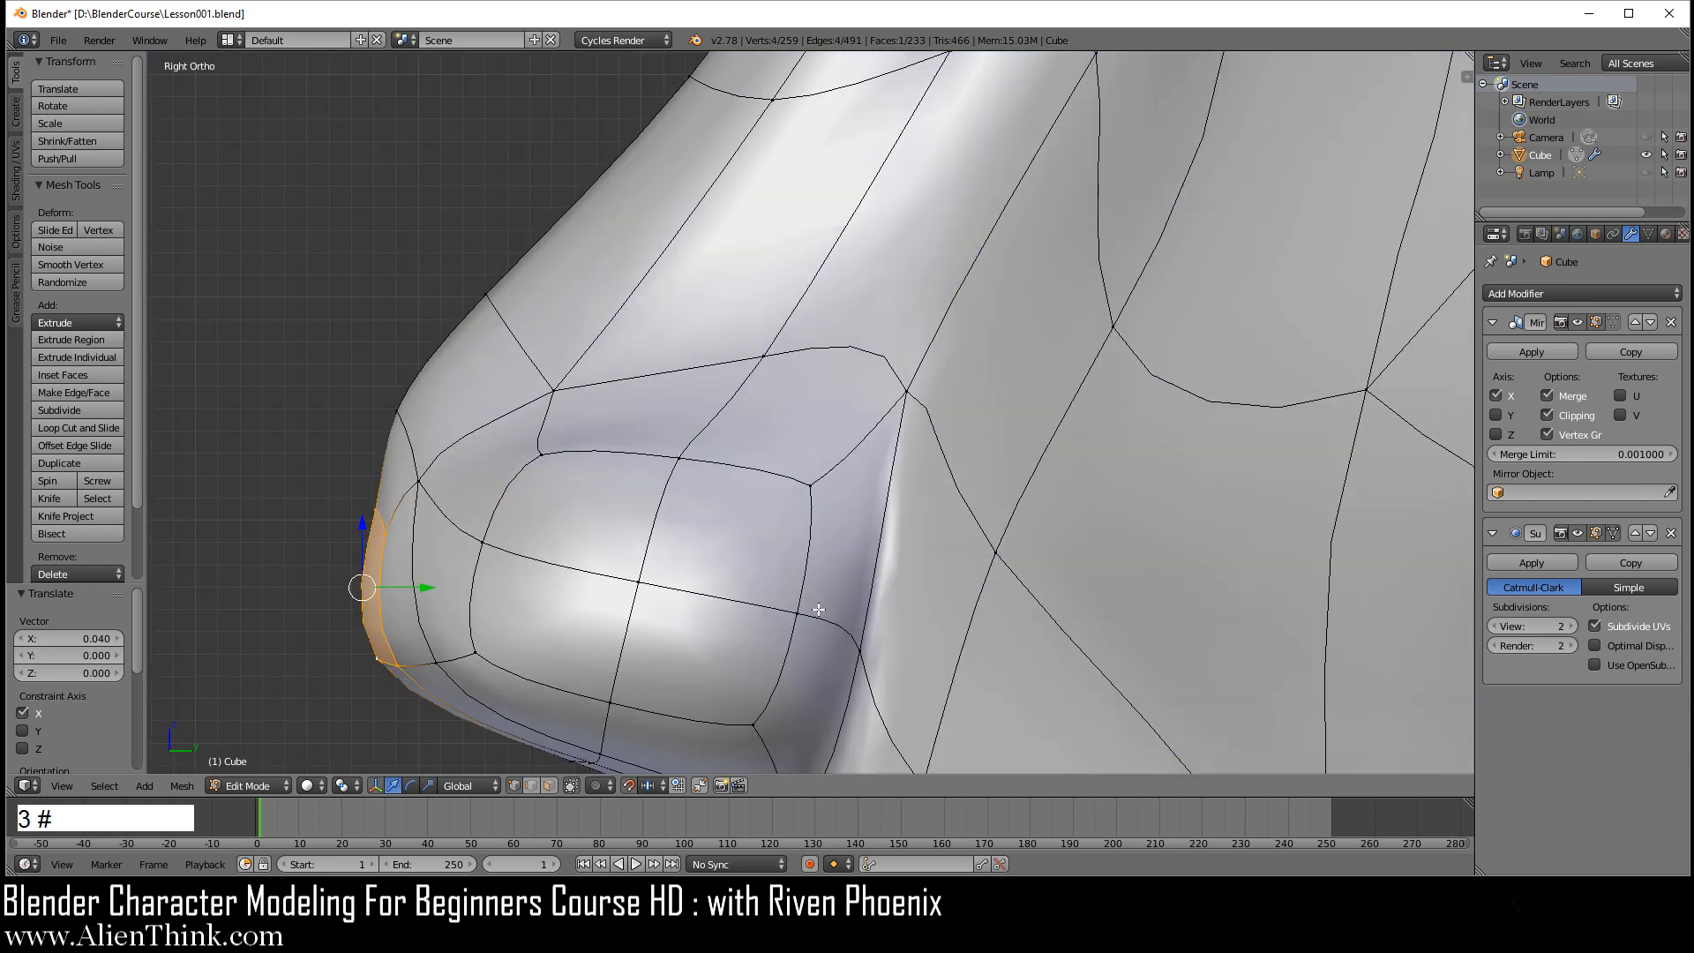
pyautogui.moveTo(430, 586); pyautogui.dragTo(406, 589)
pyautogui.press('KP_1')
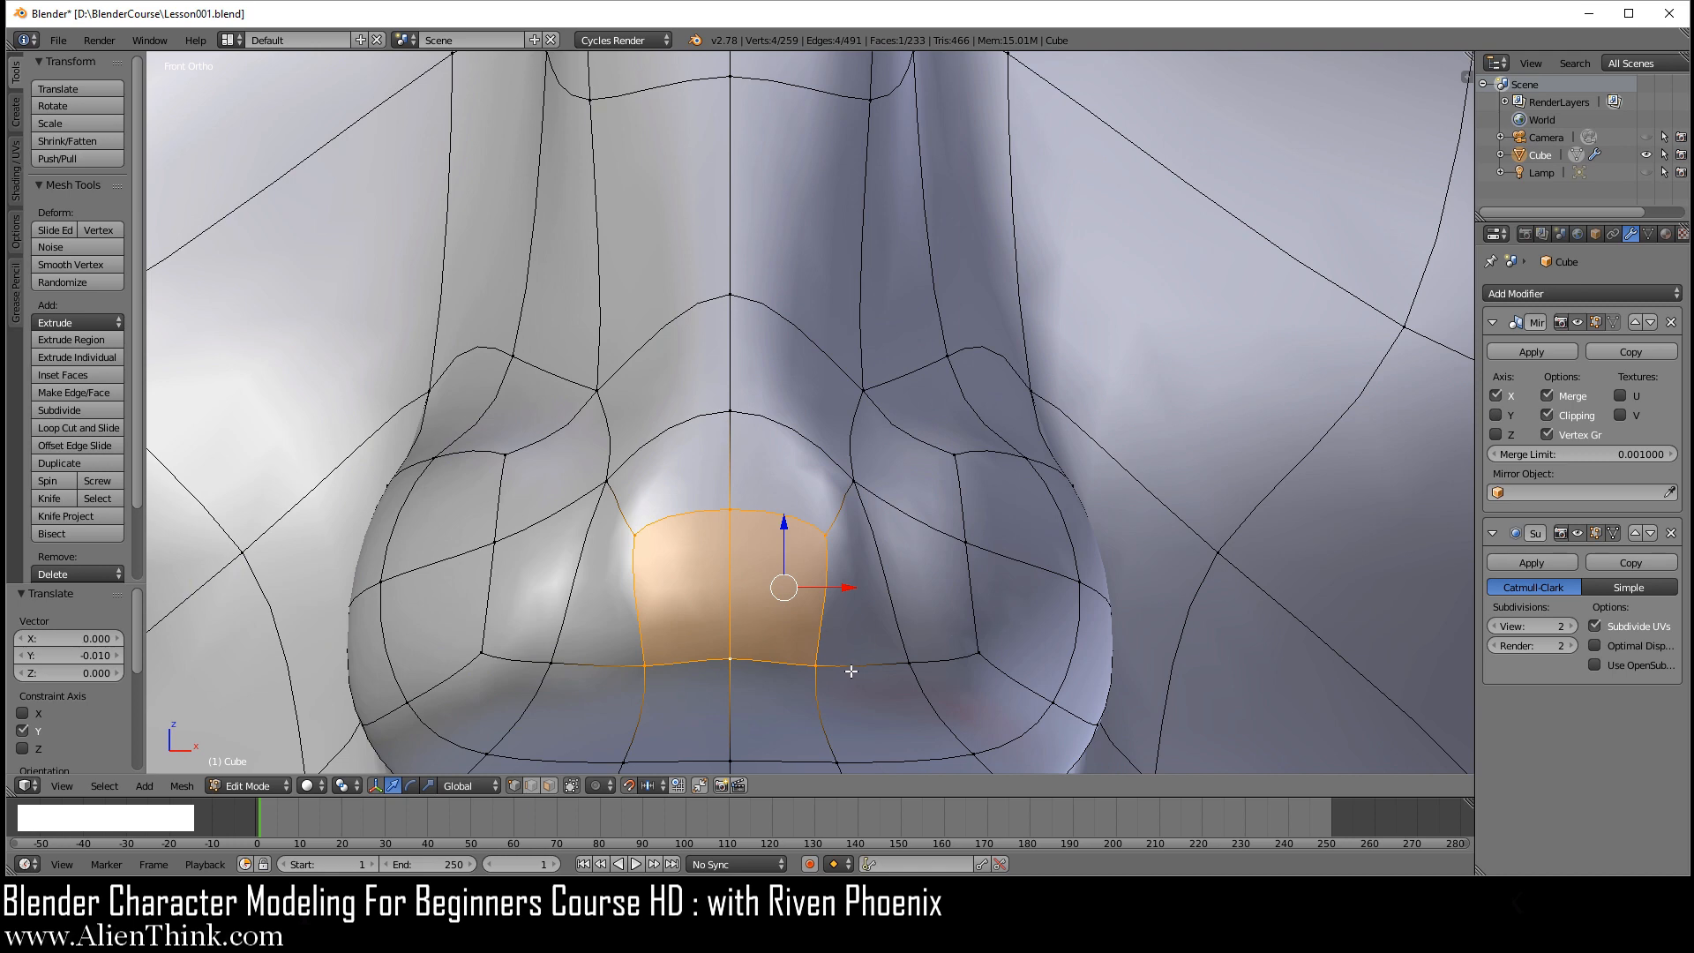
# - Lower the bottom centre vertex of the nose tip slightly along Z in the right side view
pyautogui.rightClick(734, 663)
pyautogui.press('KP_3')
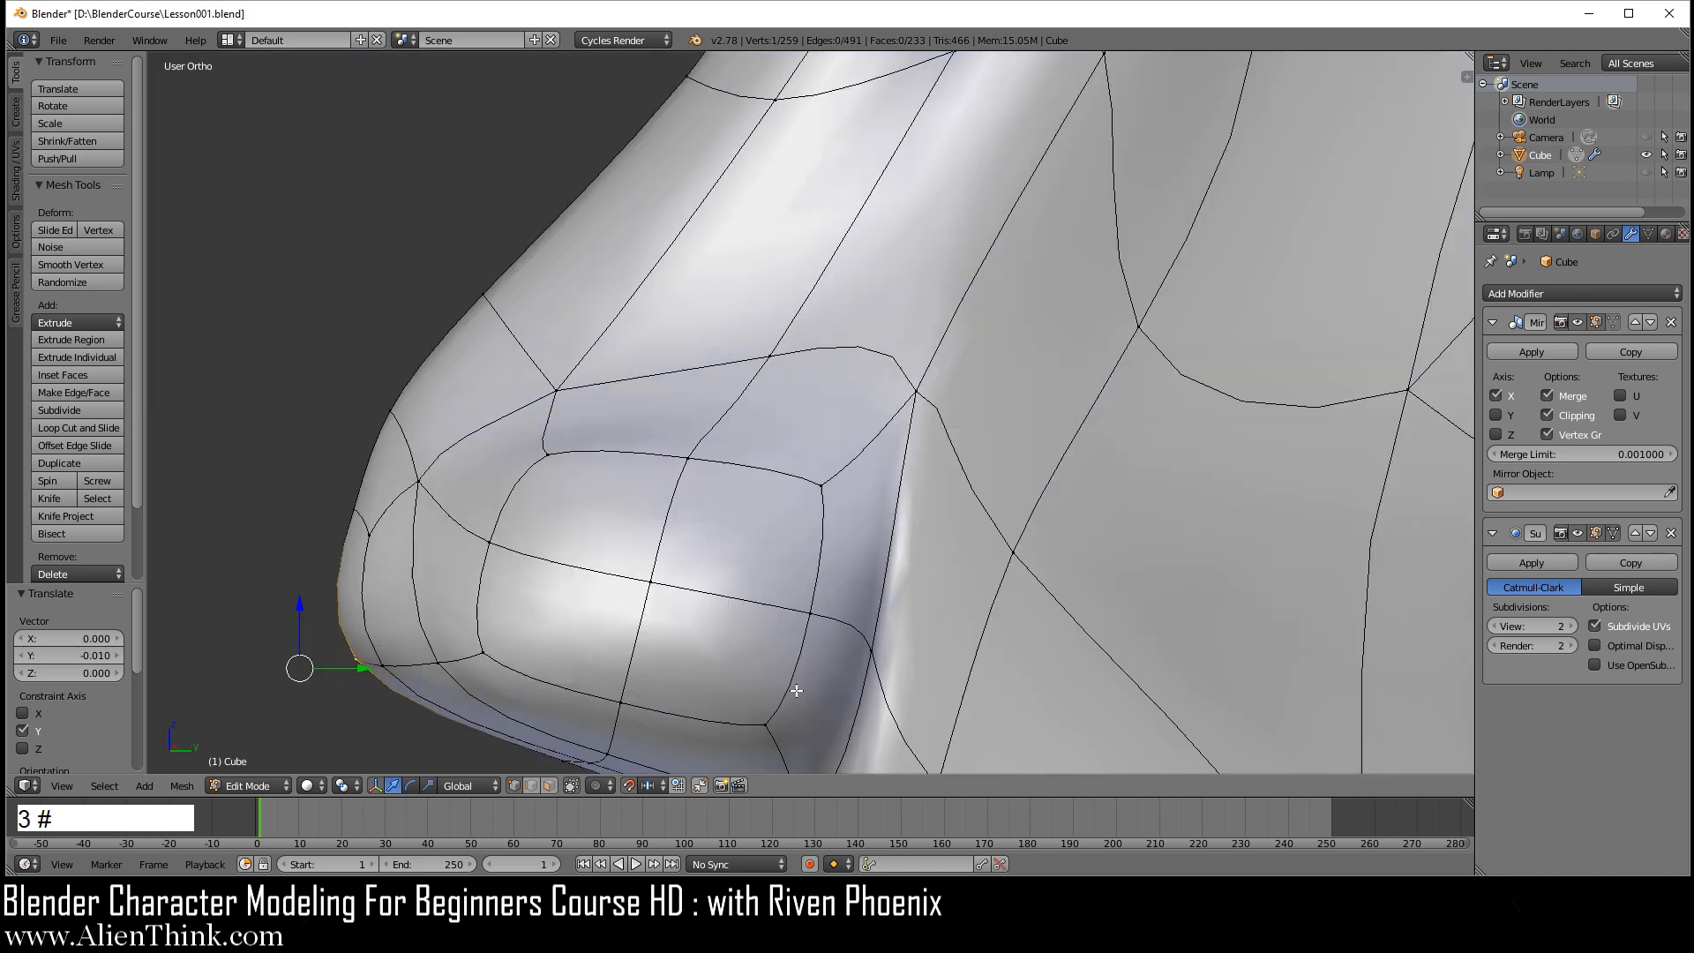
pyautogui.keyDown('shift'); pyautogui.moveTo(396, 668); pyautogui.dragTo(696, 536, button='middle'); pyautogui.keyUp('shift')
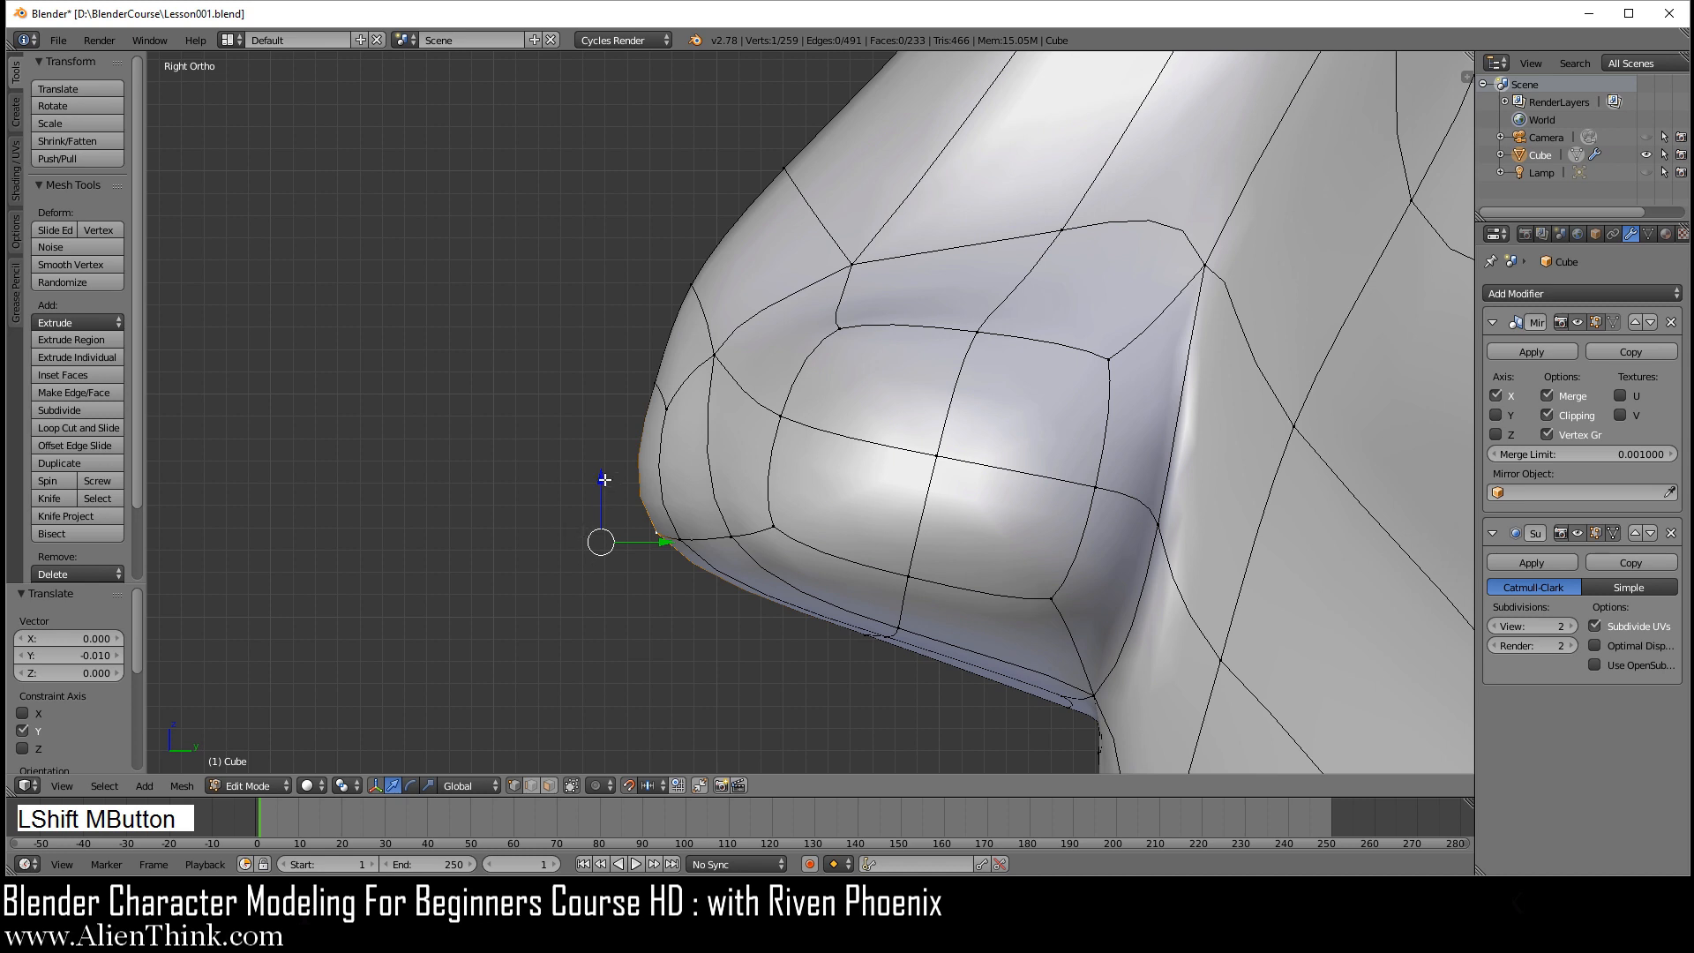
pyautogui.moveTo(603, 479); pyautogui.dragTo(599, 497)
# - Inspect the smoothed nose in Object Mode from the side, the front and below
pyautogui.press('Tab')
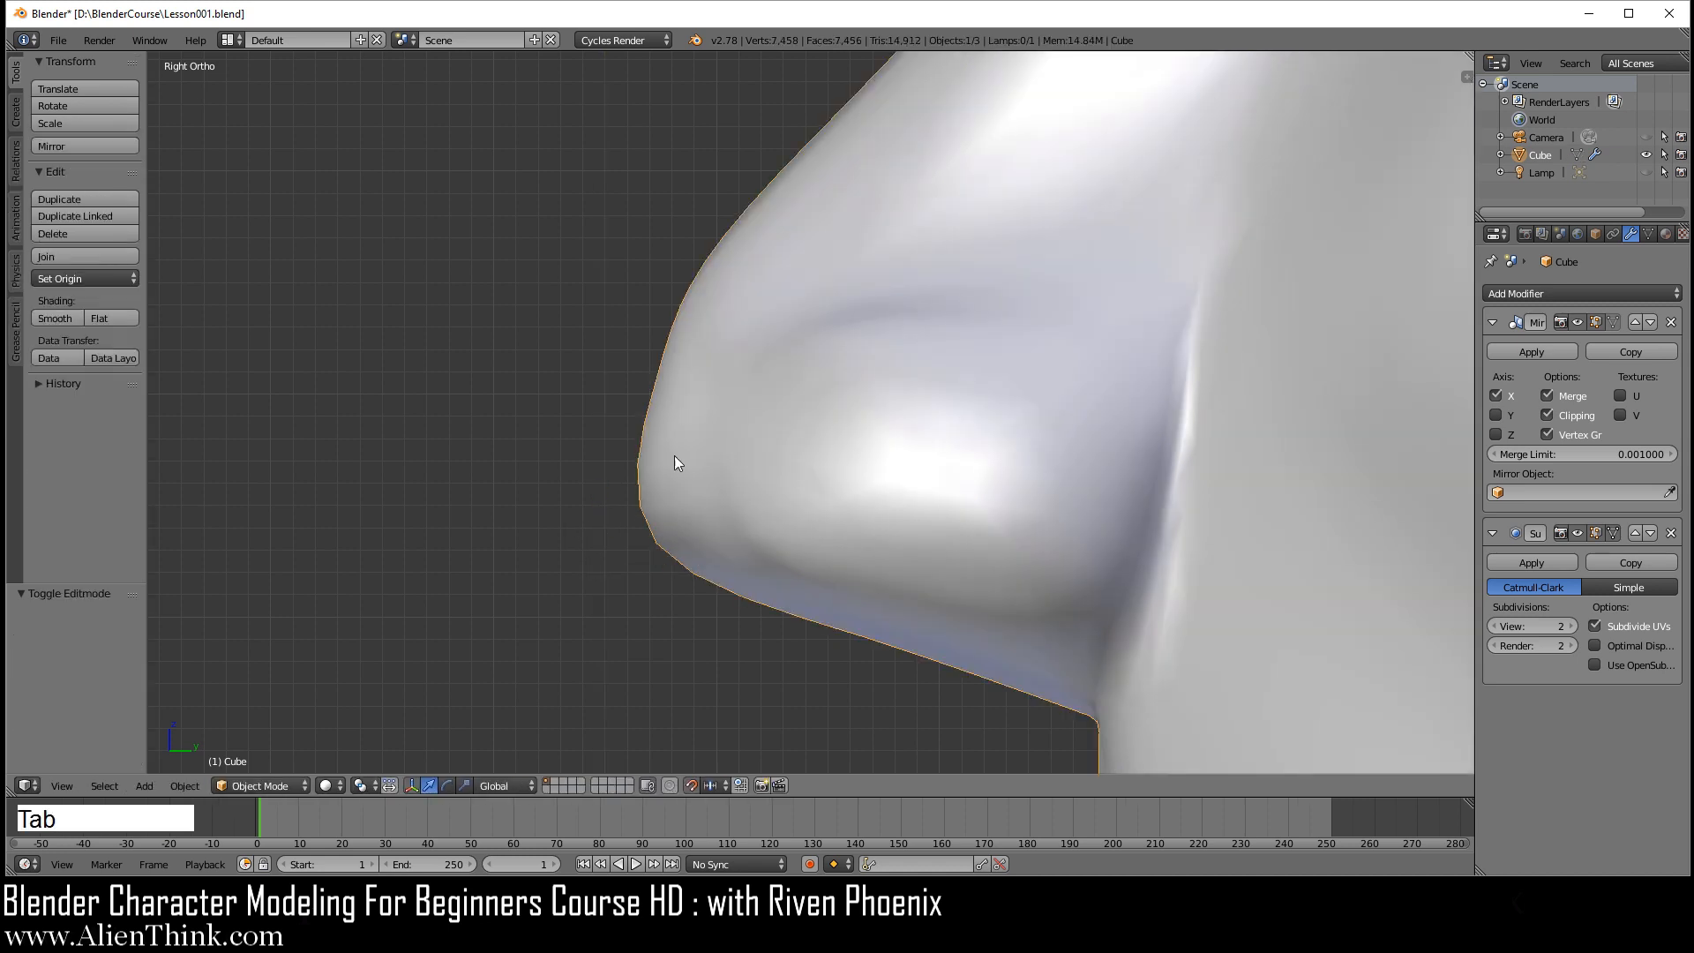
pyautogui.moveTo(675, 463); pyautogui.dragTo(961, 458, button='middle')
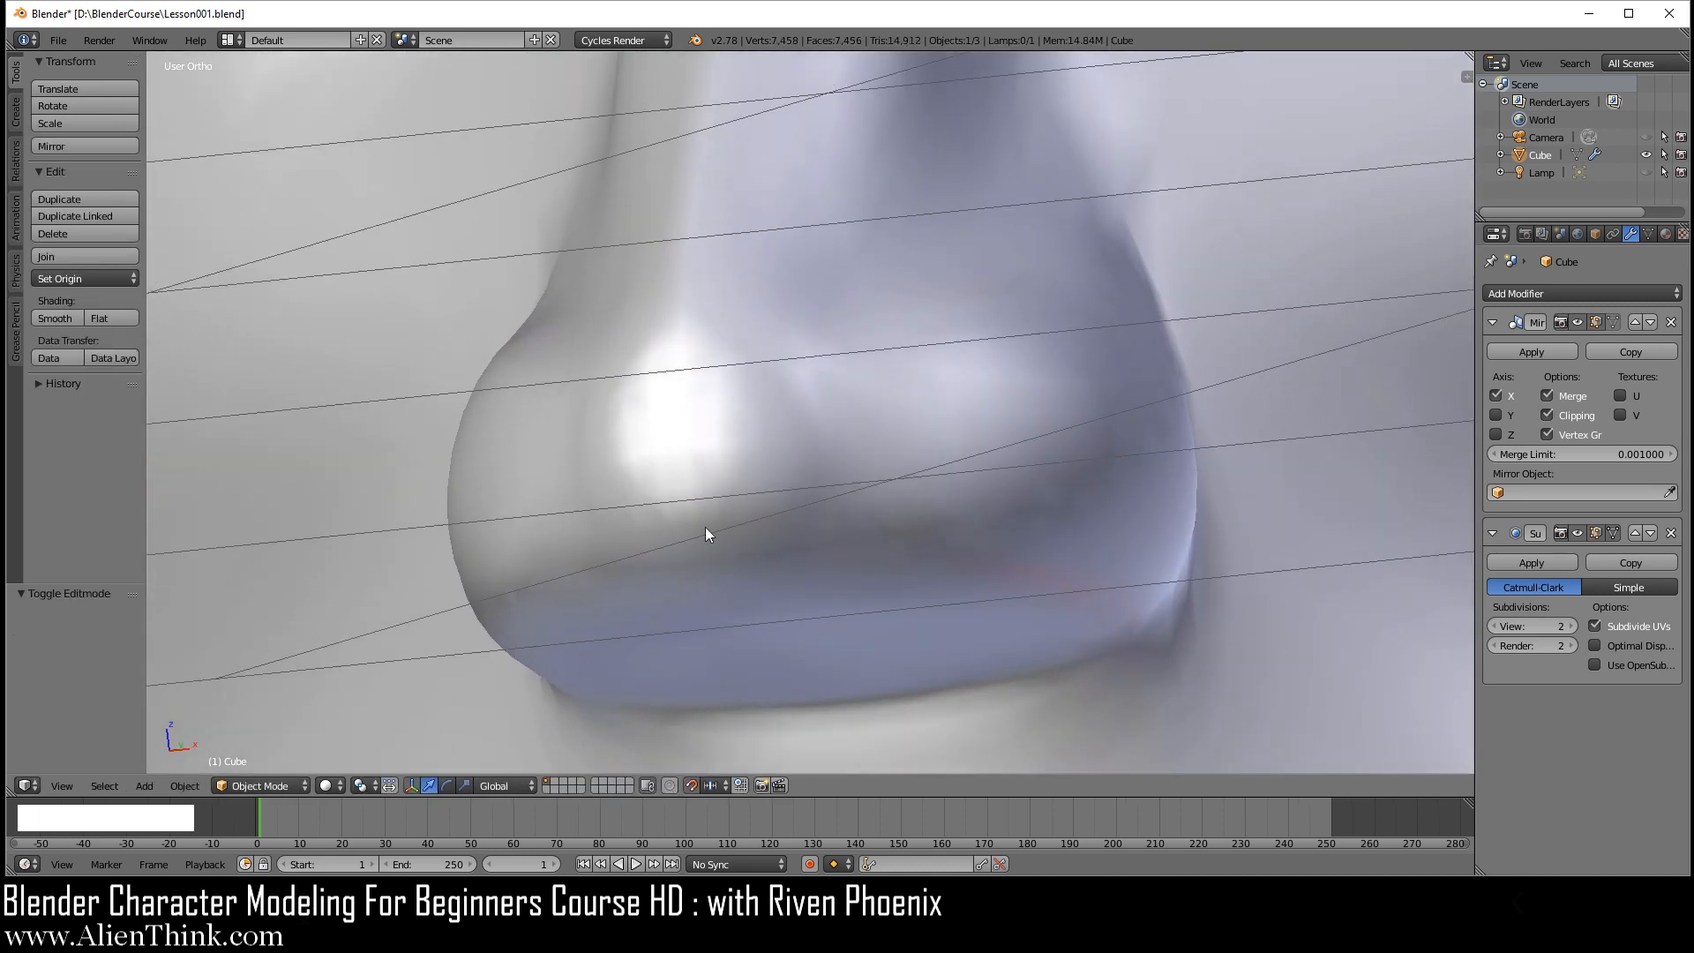
pyautogui.moveTo(639, 552); pyautogui.dragTo(751, 474, button='middle')
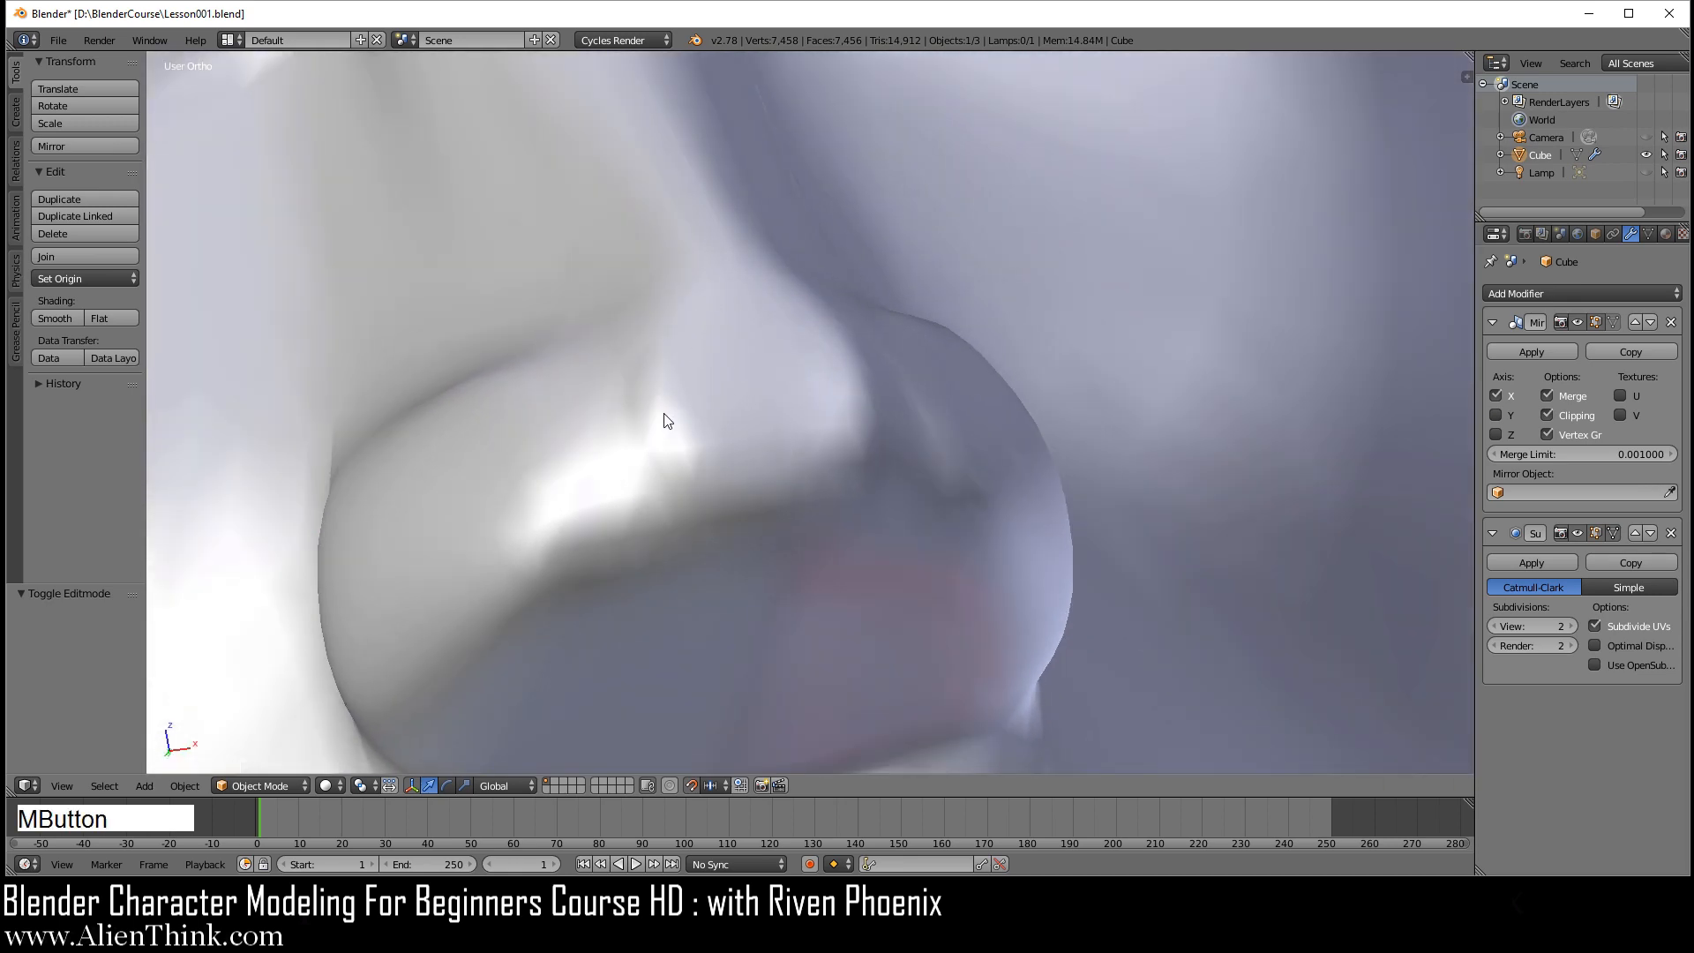
pyautogui.scroll(-3, 845, 555)
pyautogui.moveTo(815, 523); pyautogui.dragTo(717, 575, button='middle')
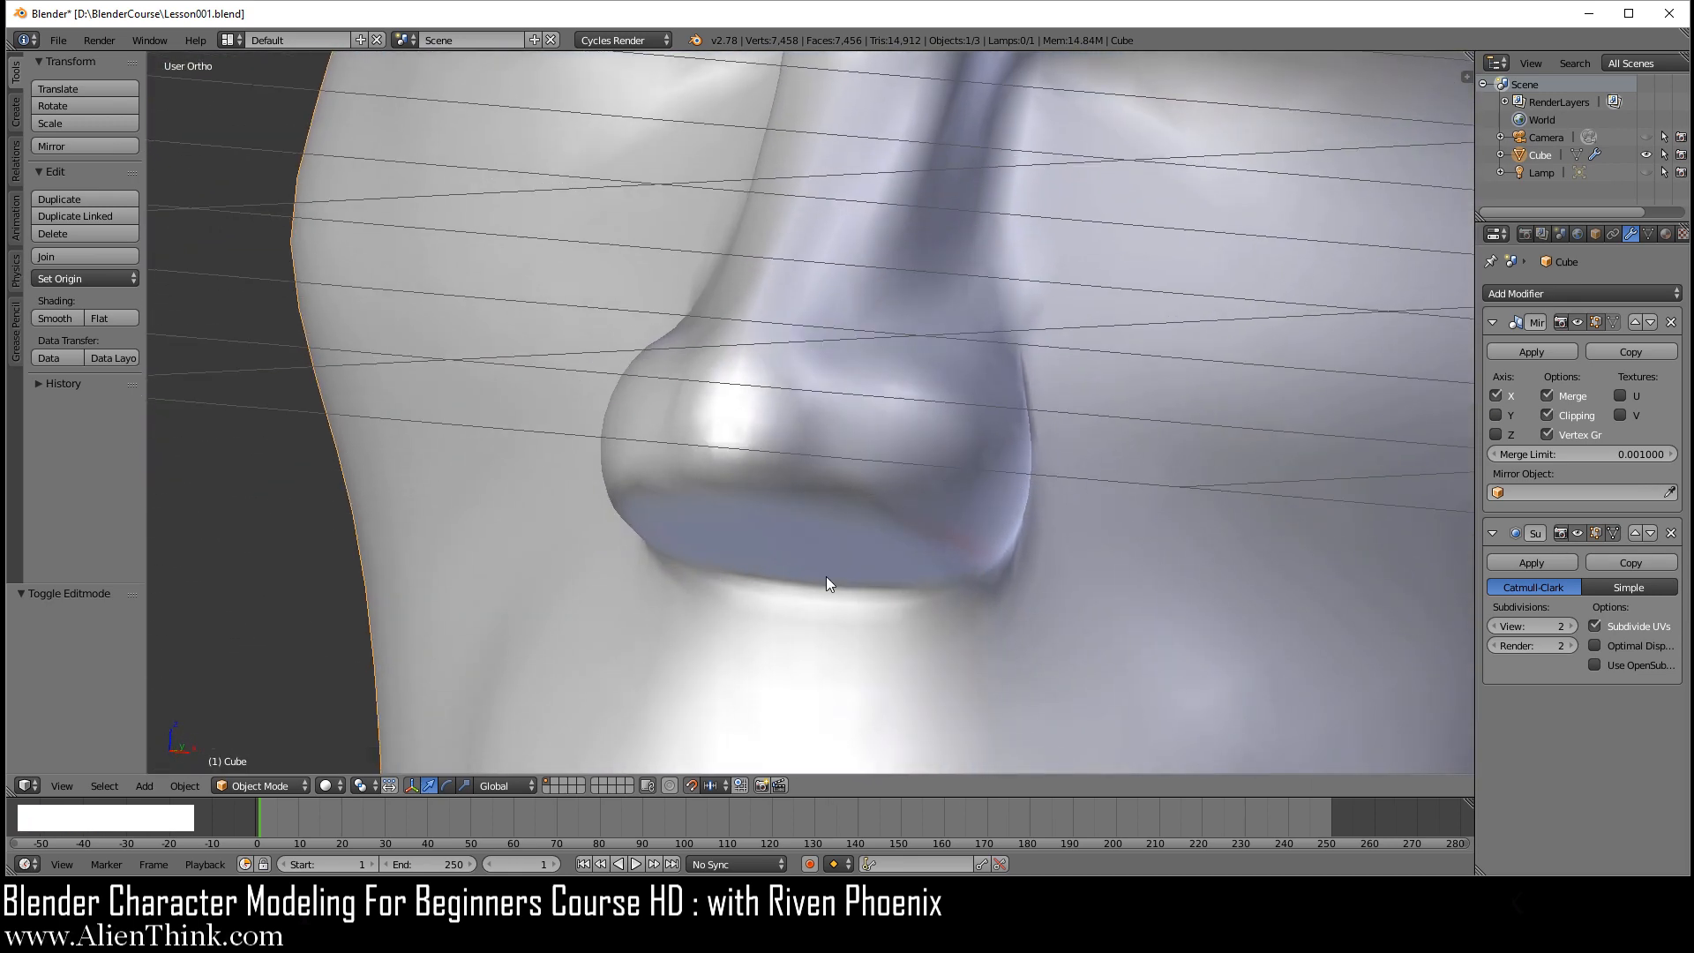
# - Return to Edit Mode in the front view and switch to face selection around the nose
pyautogui.press('Tab')
pyautogui.press('1')
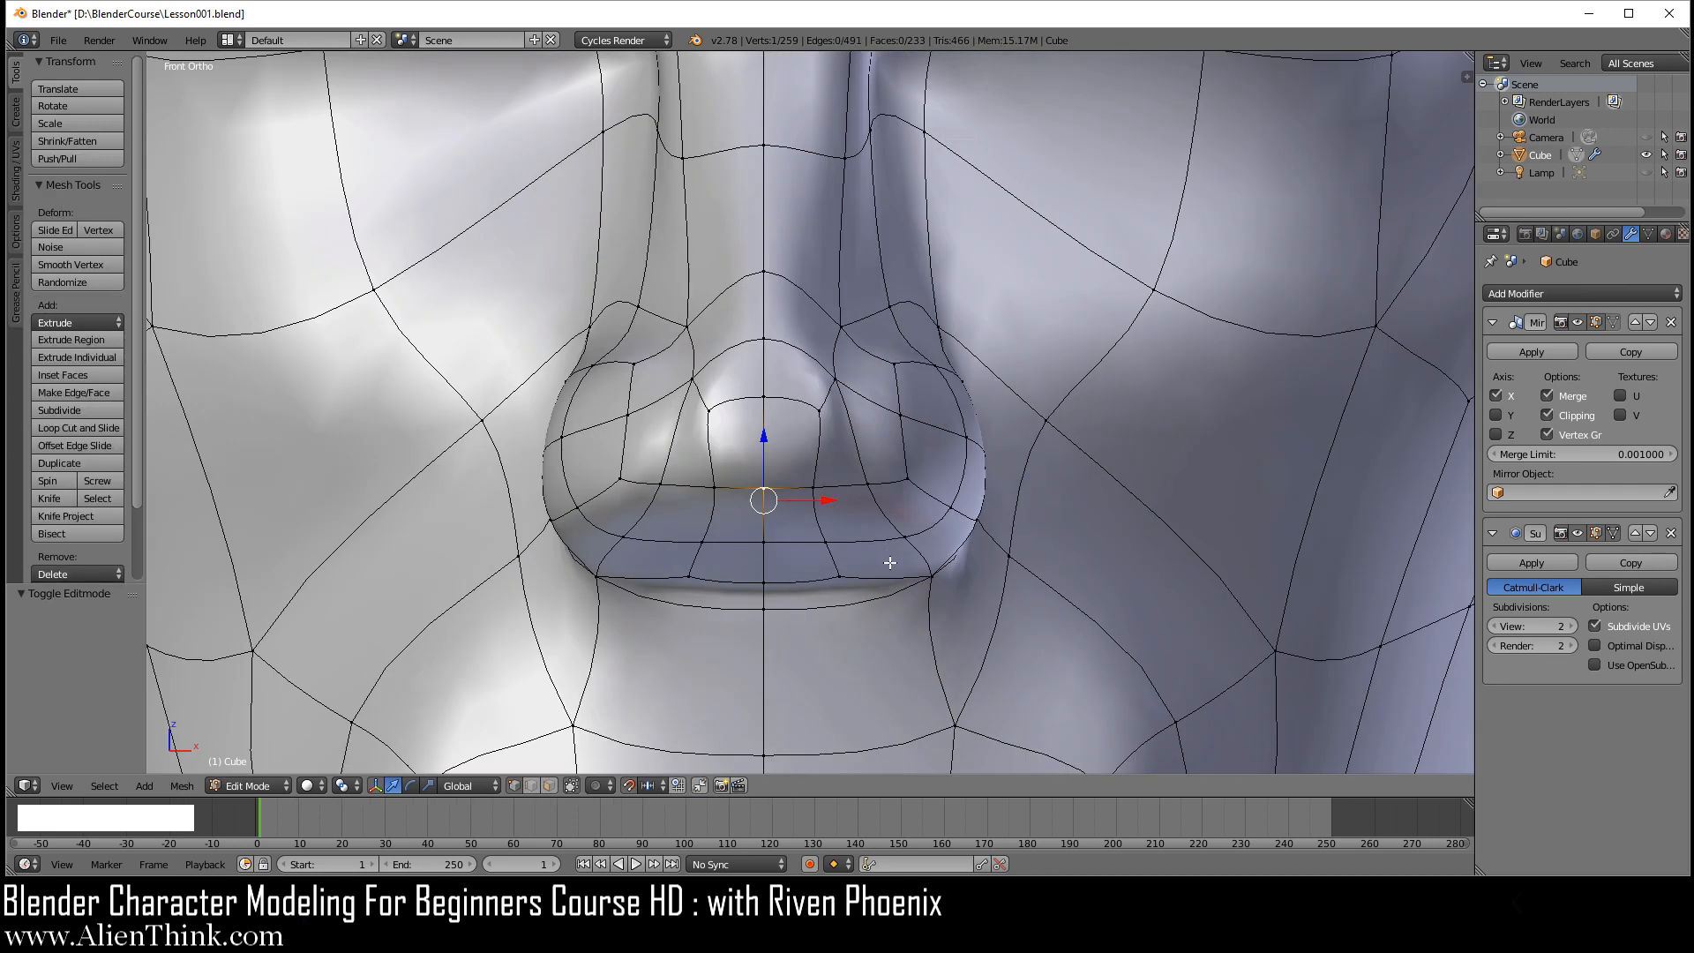
pyautogui.scroll(-2, 889, 562)
pyautogui.scroll(1, 863, 577)
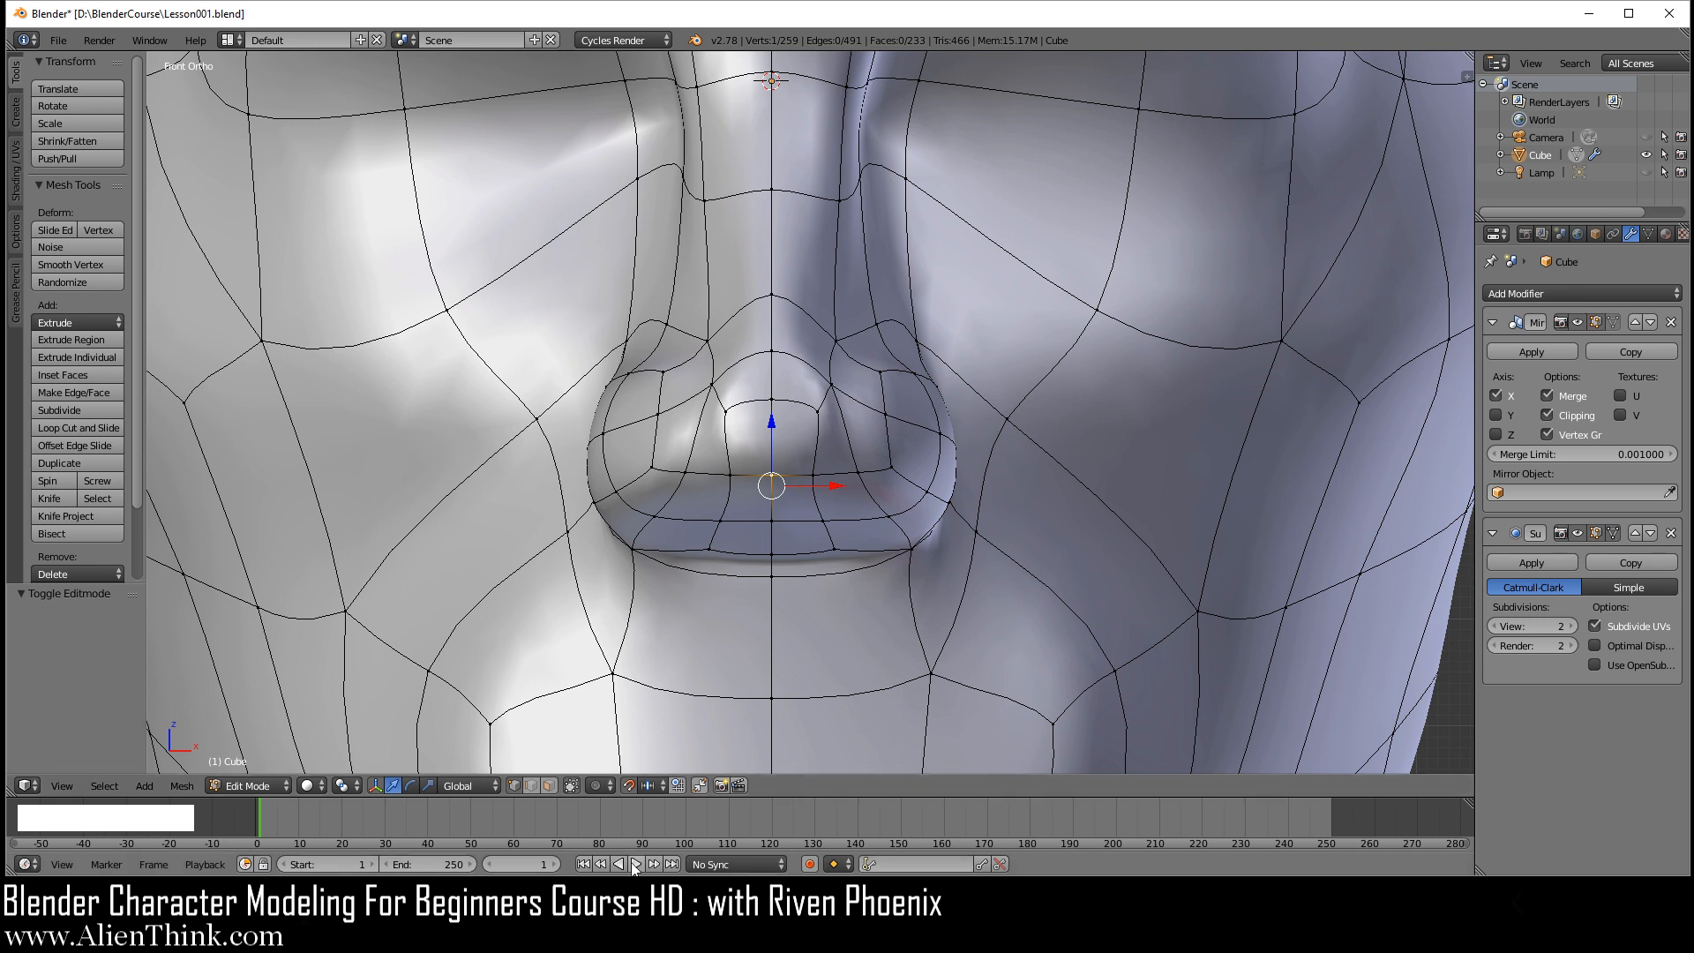
pyautogui.click(547, 786)
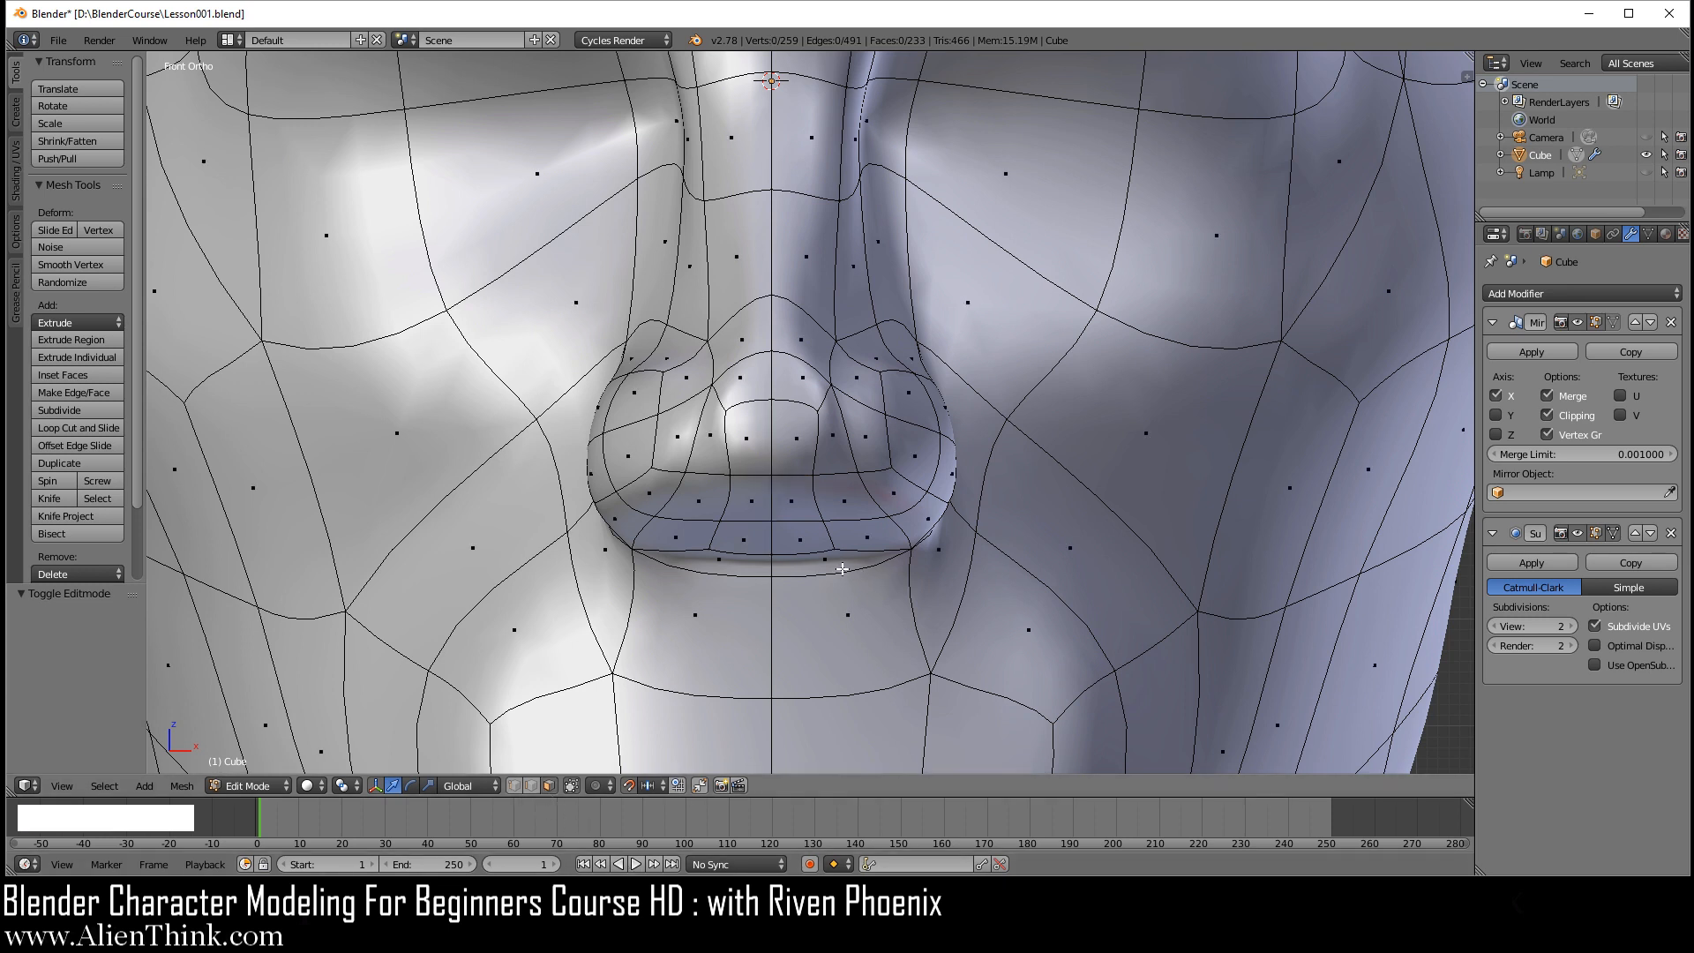